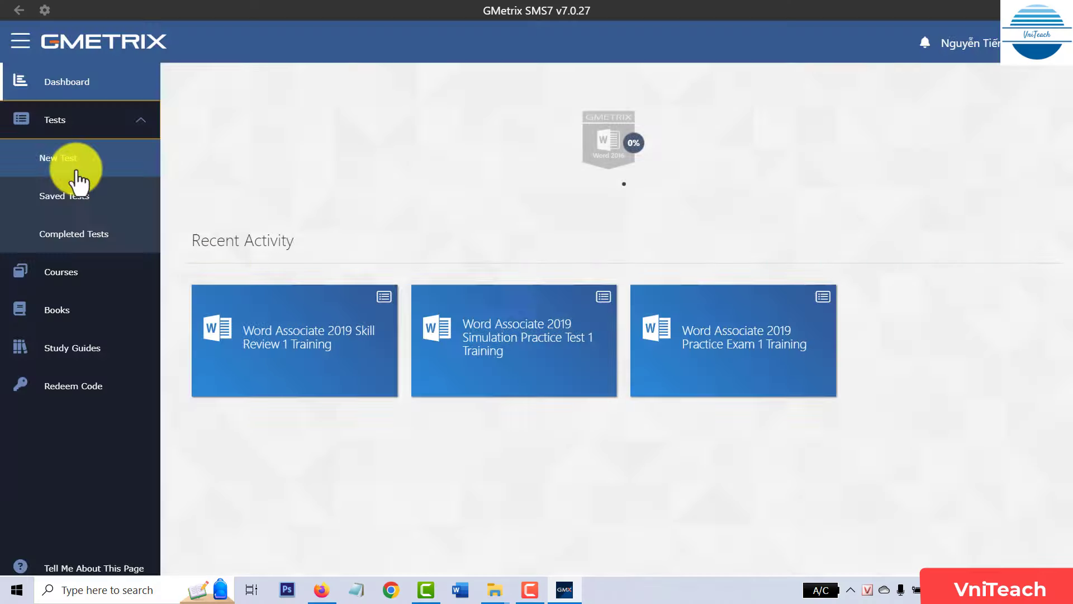
Step: Start a new Office 2019 Word Skill Review 1 test in Training Mode
left_click(81, 173)
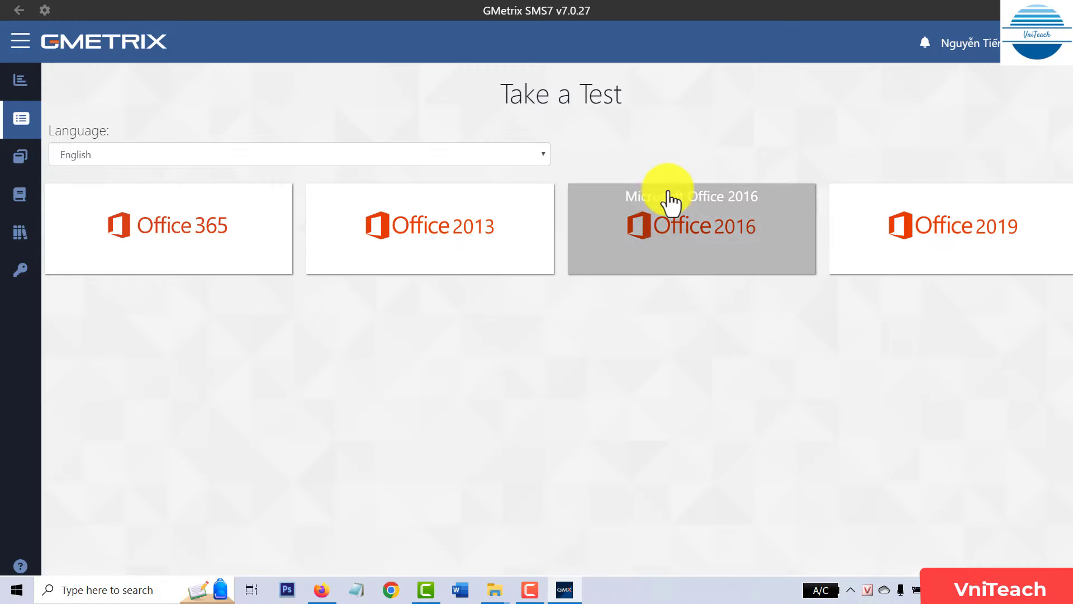
left_click(911, 260)
left_click(187, 272)
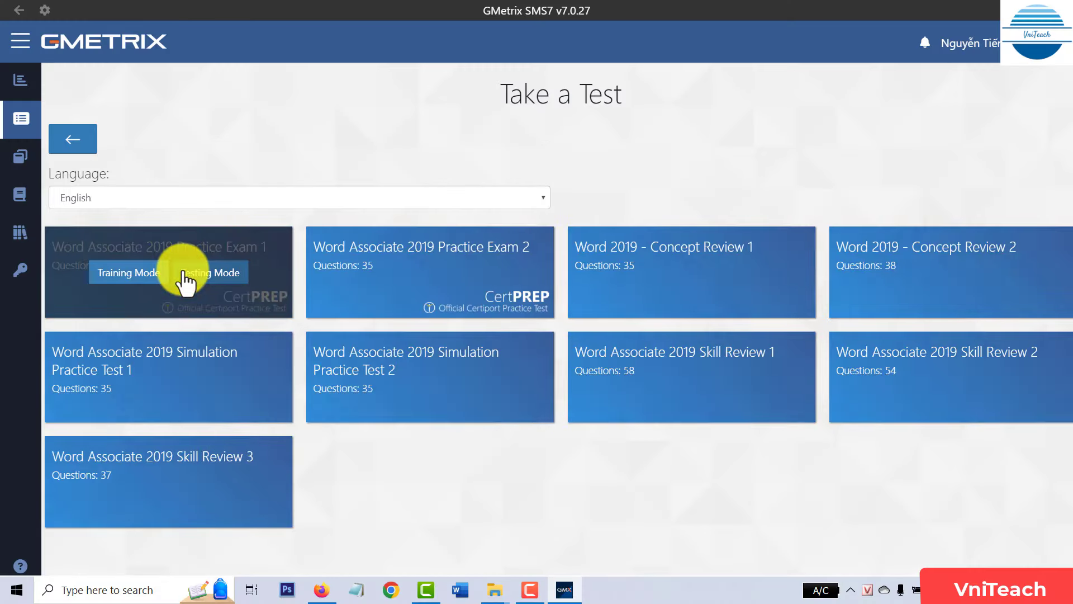
left_click(635, 380)
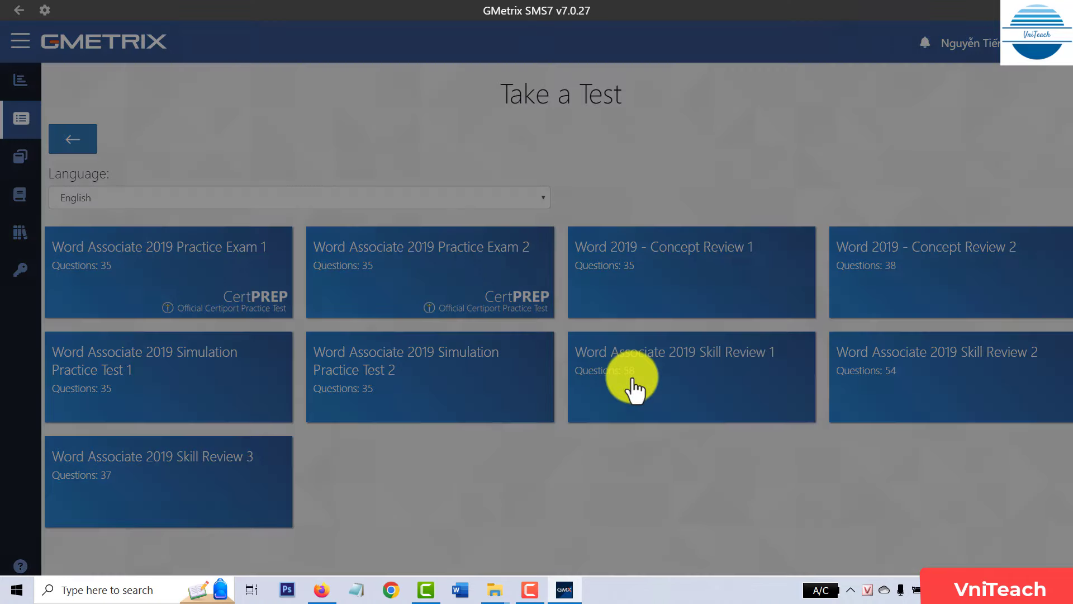
left_click(715, 205)
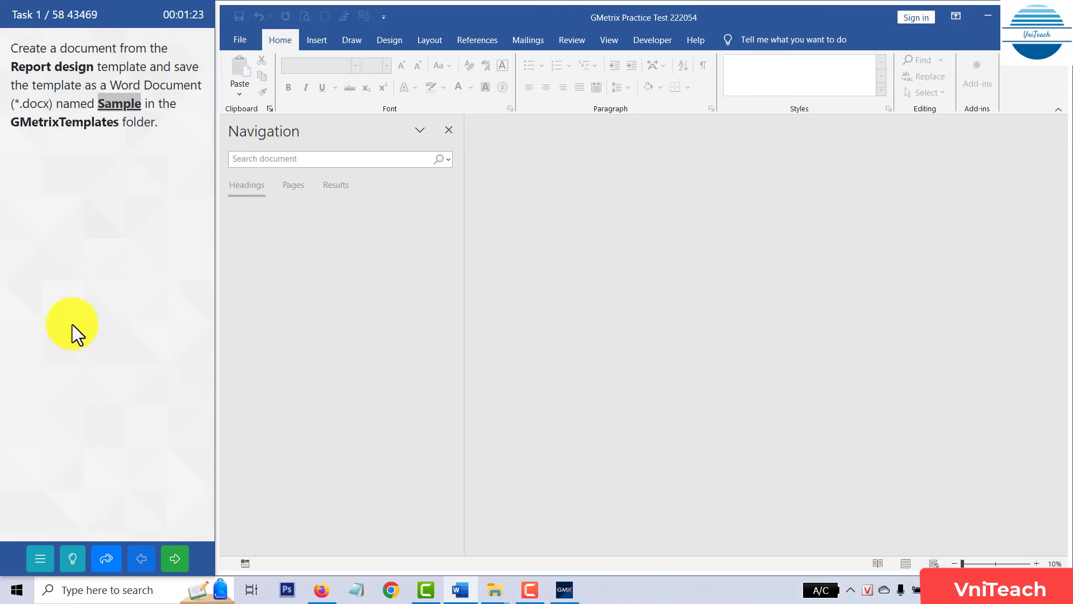
Step: Show Word's New template gallery and scroll through the available templates
left_click(246, 35)
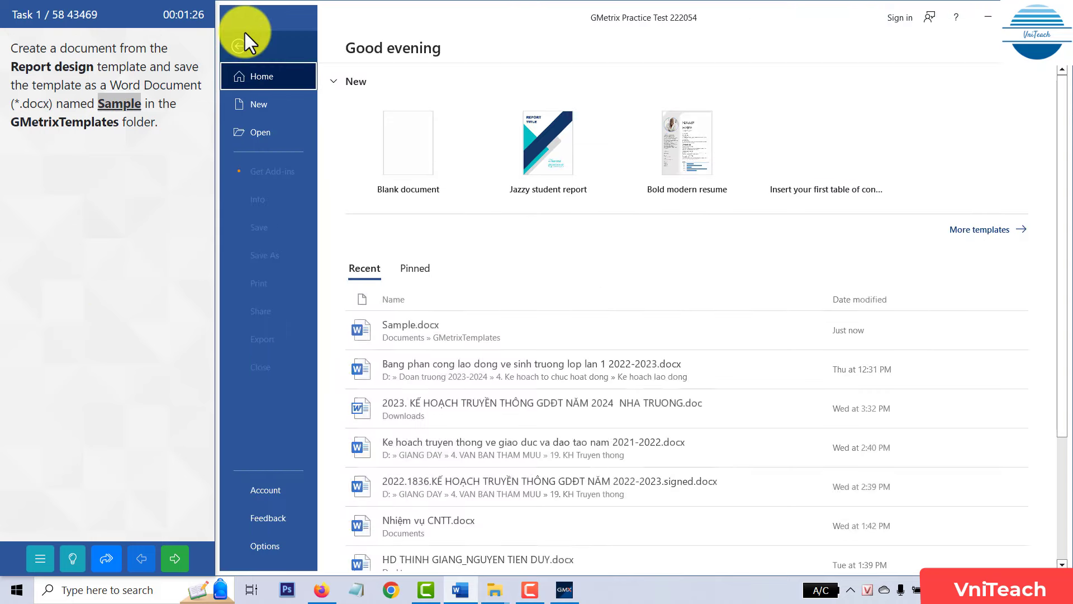
left_click(270, 103)
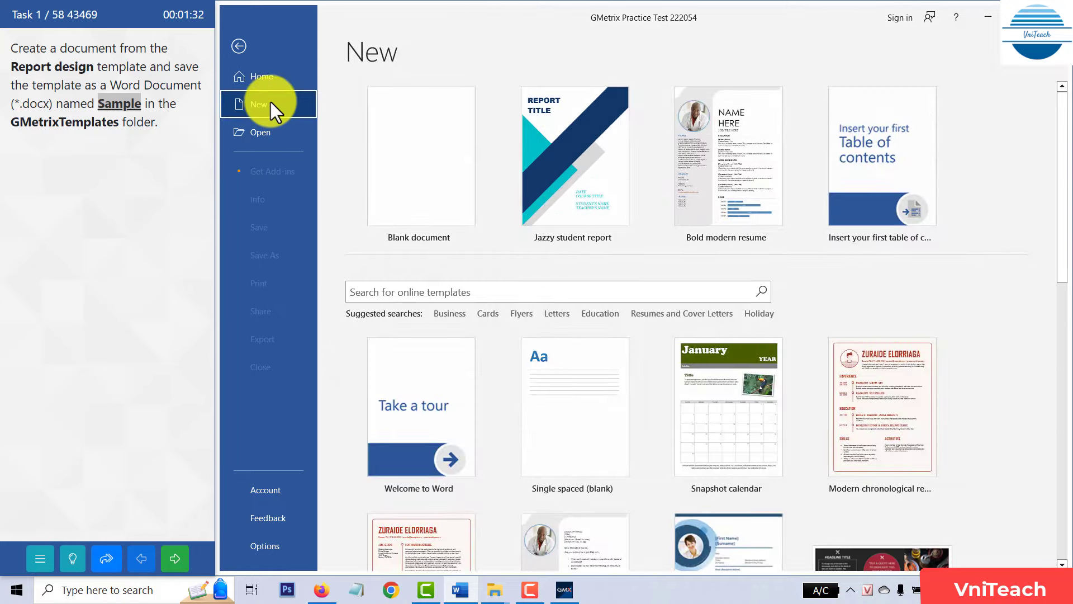
scroll(677, 313, "down", 3)
scroll(683, 305, "down", 2)
scroll(685, 304, "down", 2)
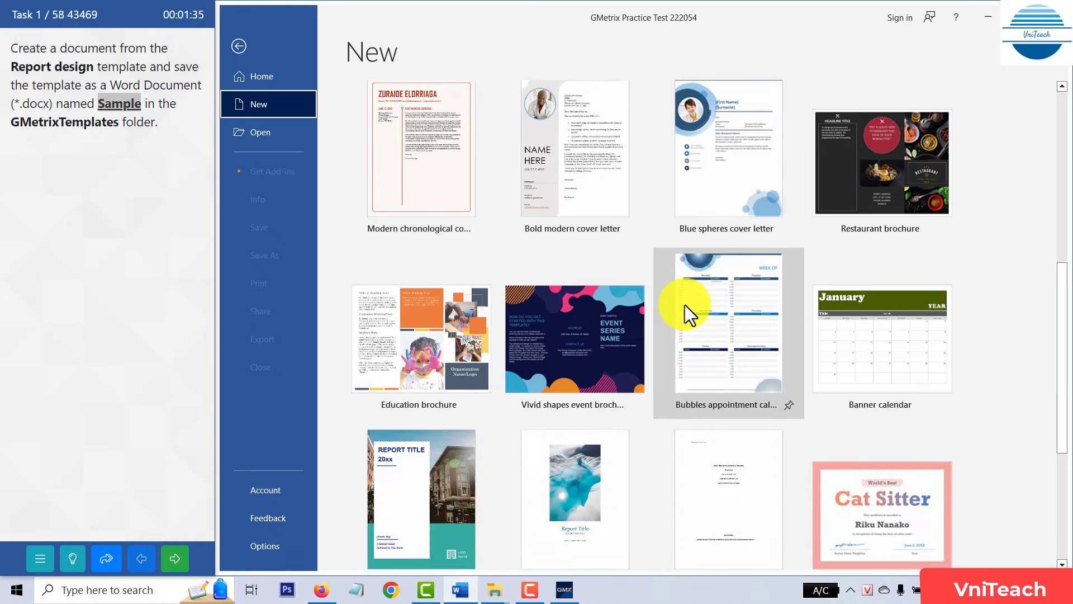
scroll(685, 304, "down", 2)
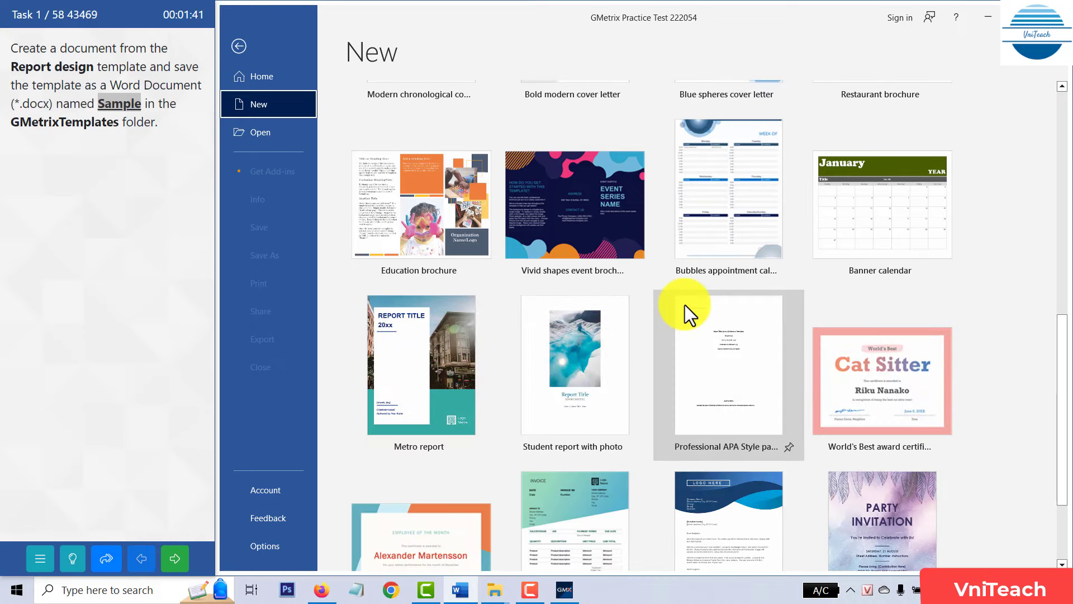
scroll(686, 304, "down", 2)
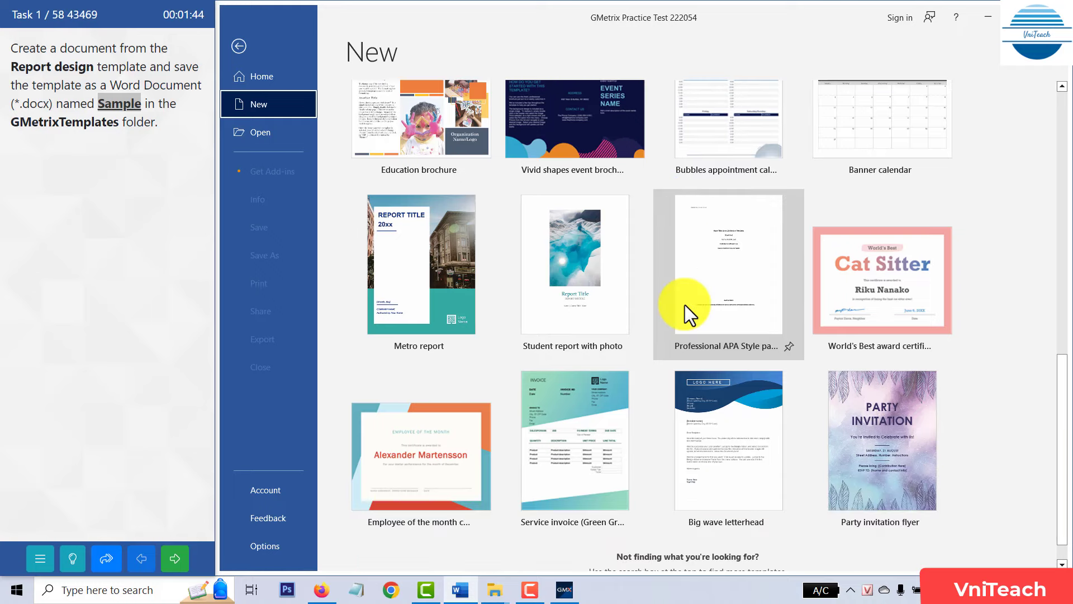
scroll(685, 304, "up", 6)
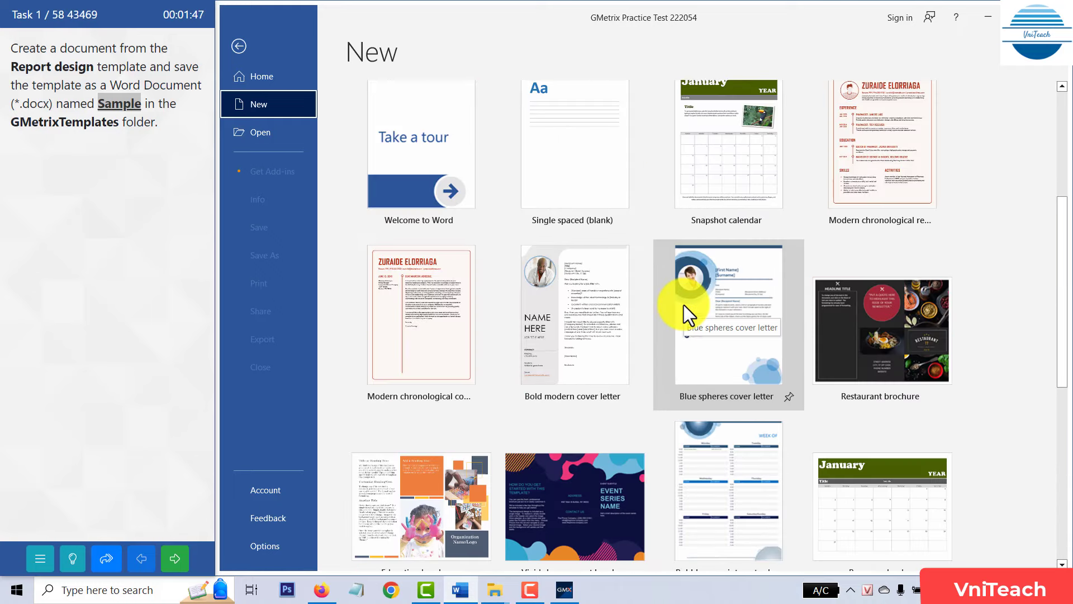
scroll(683, 304, "up", 4)
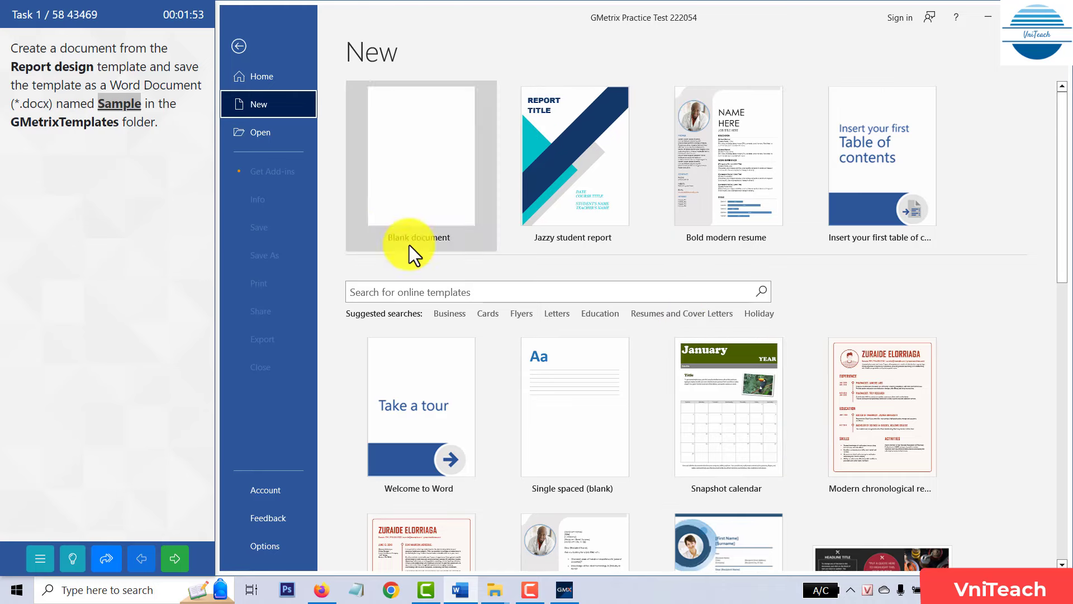
Step: Copy 'Report design' from the task text for the template search
left_click_drag(11, 66, 93, 72)
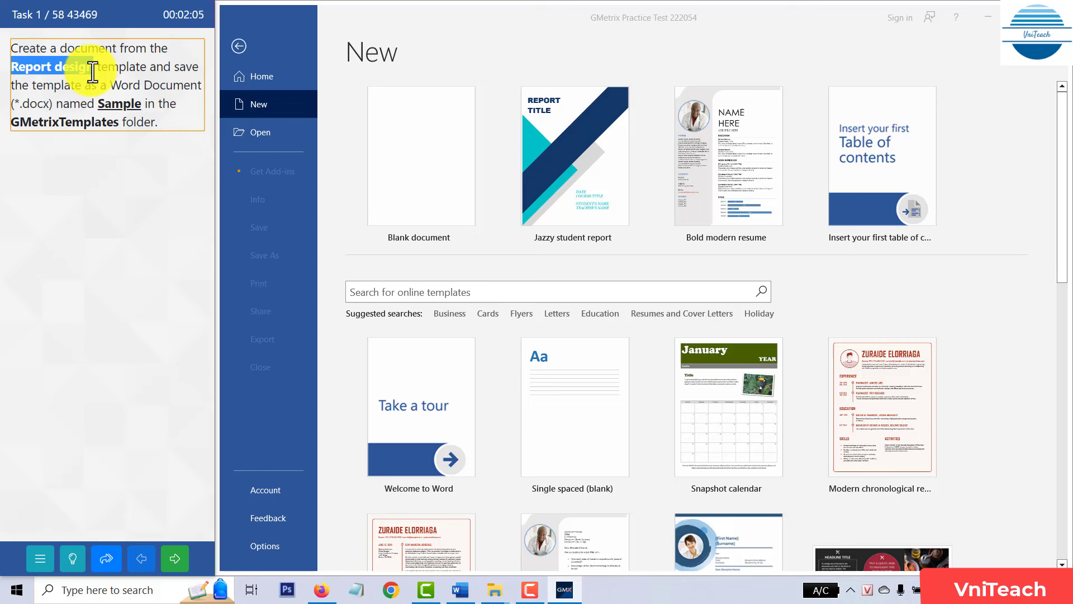
left_click_drag(93, 72, 101, 72)
key("ctrl+c")
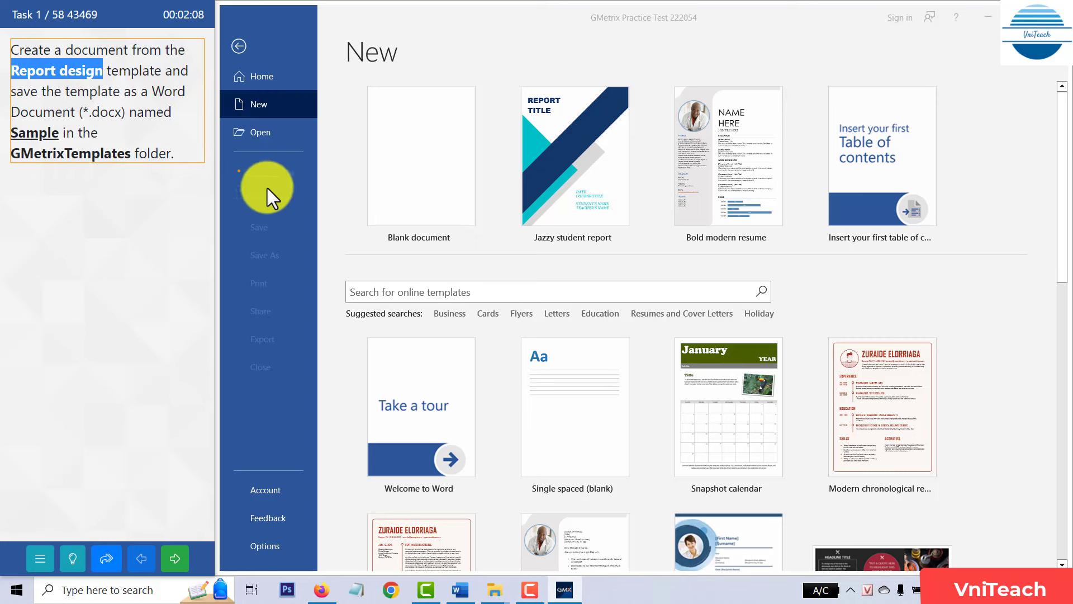
left_click(592, 291)
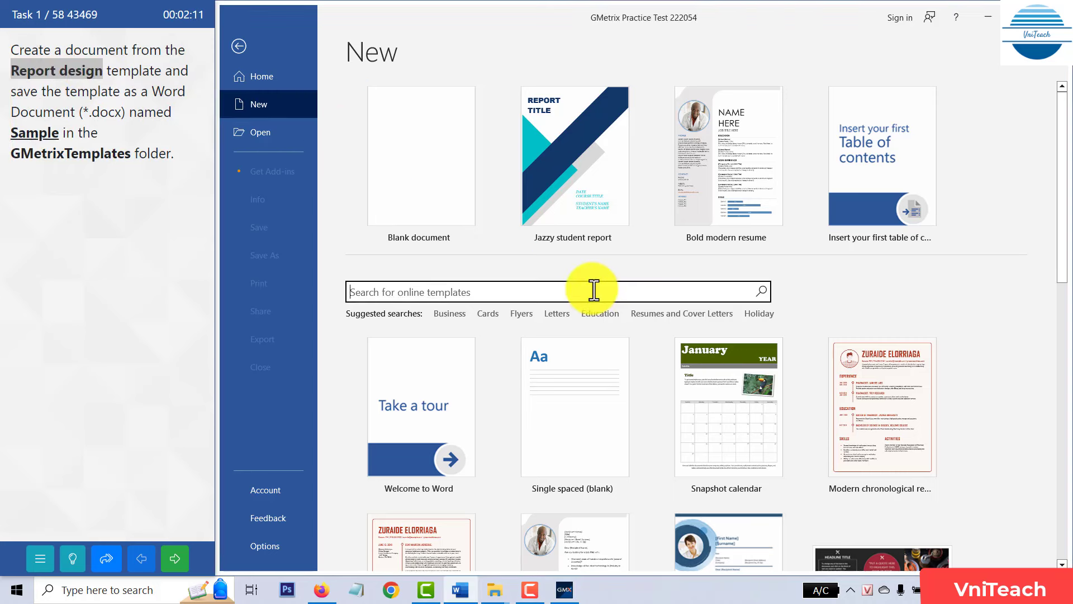
Step: Search online for 'Report design' and create a document from Report design (blank)
key("ctrl+v")
key("Return")
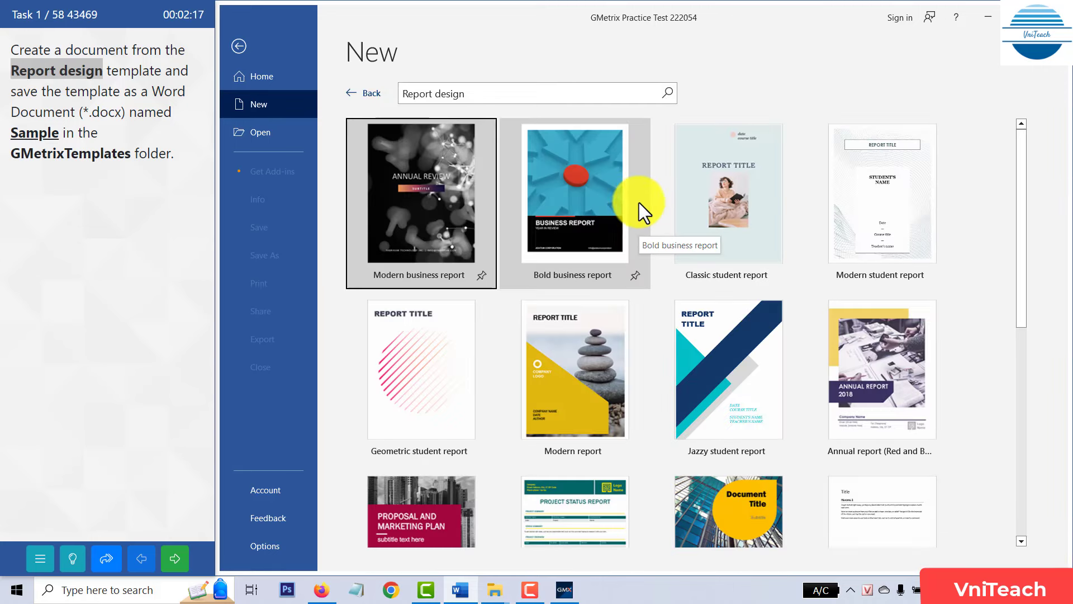
left_click_drag(1019, 237, 1022, 360)
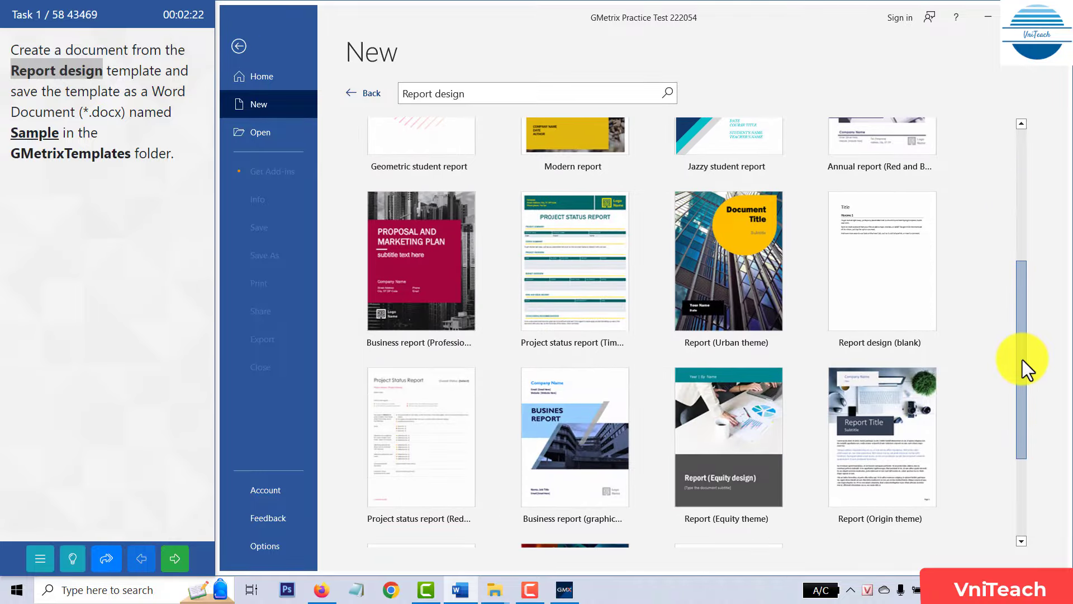
double_click(892, 296)
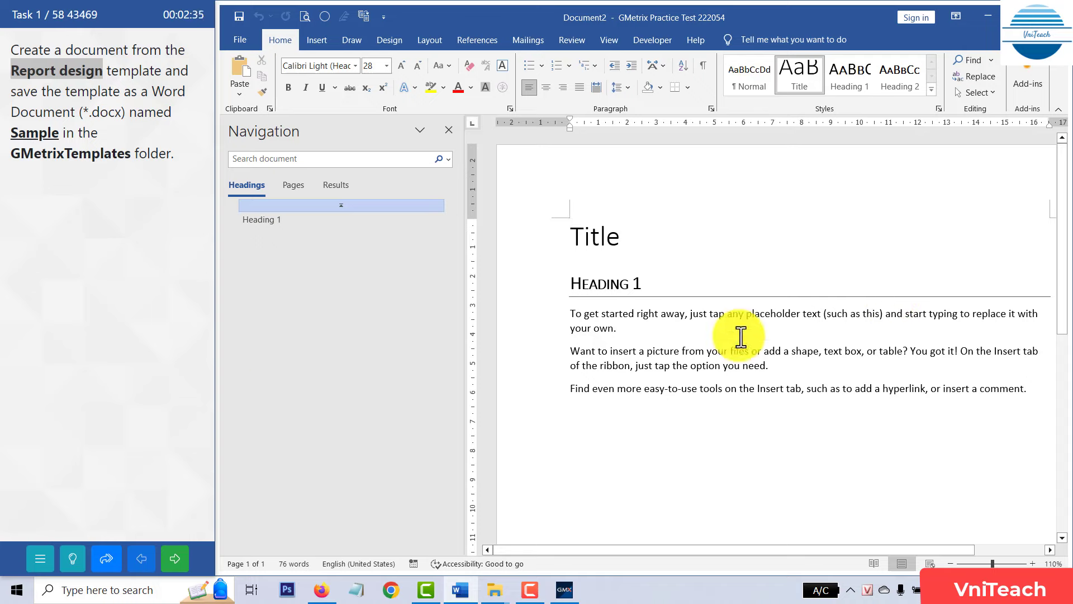
Step: Save the report as Sample.docx in GMetrixTemplates, then submit Task 1 and continue
left_click(238, 17)
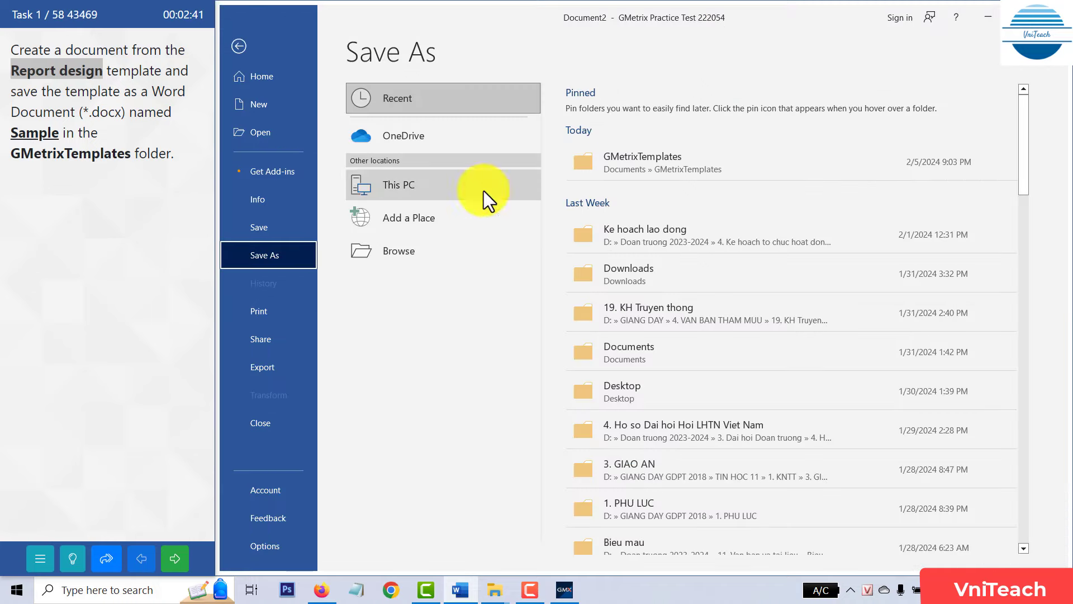
left_click(693, 170)
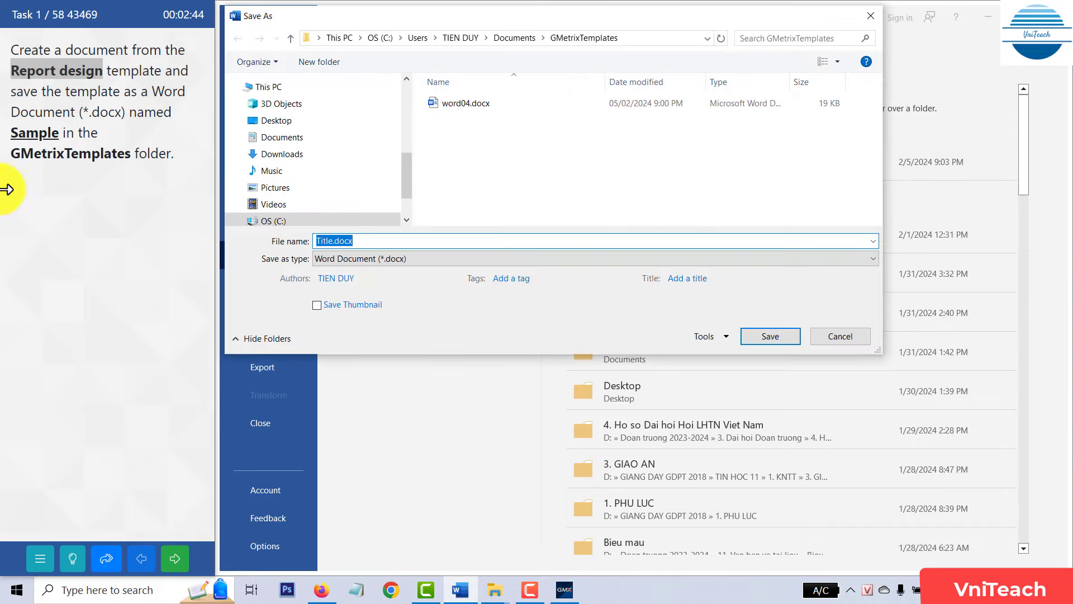
left_click_drag(11, 133, 72, 139)
key("ctrl+c")
left_click(364, 239)
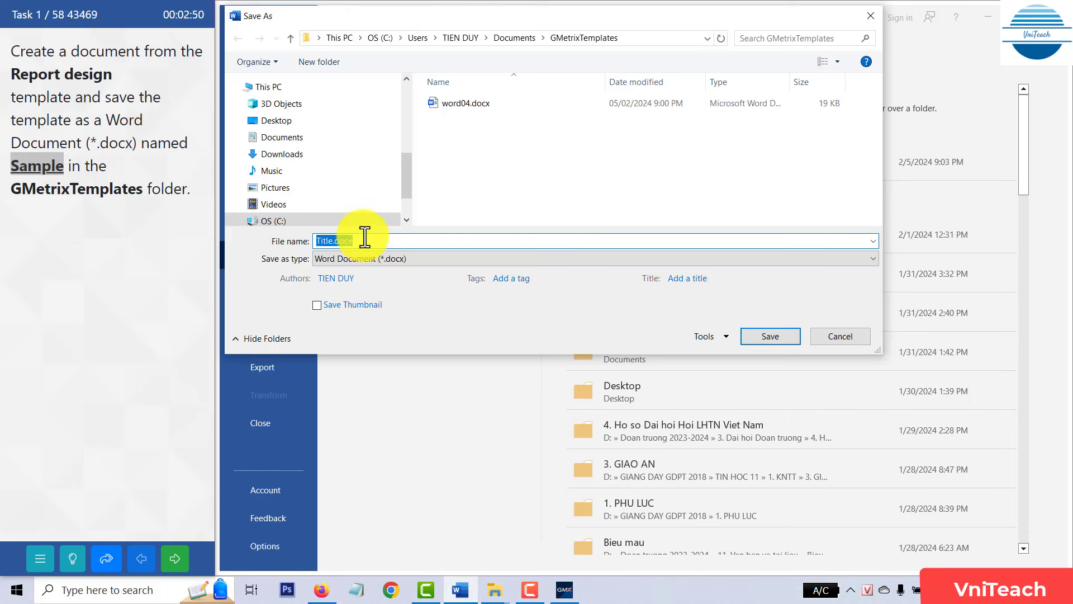
key("ctrl+v")
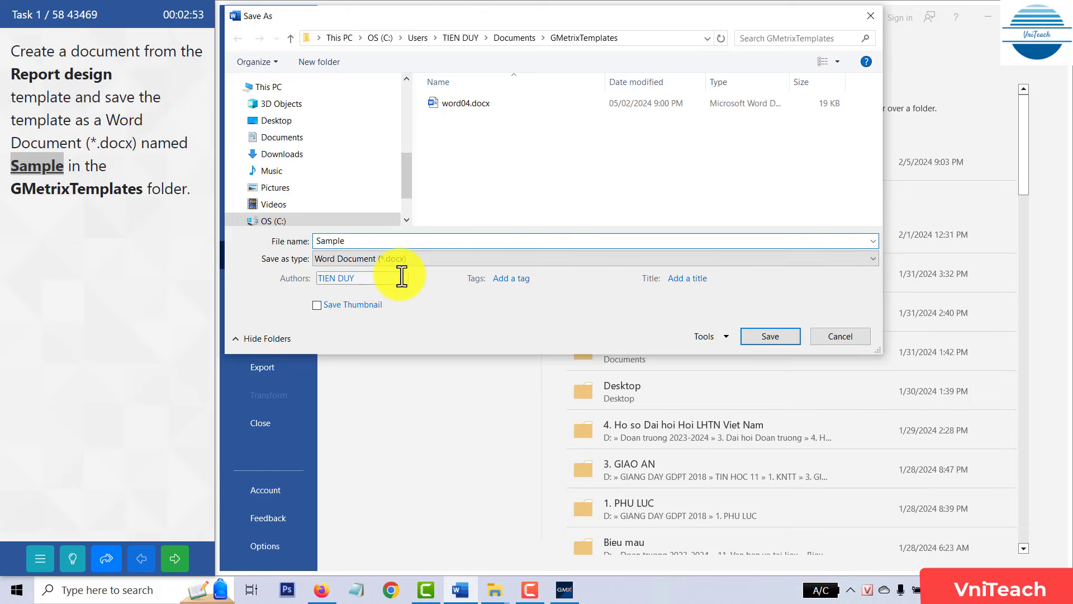
left_click(774, 336)
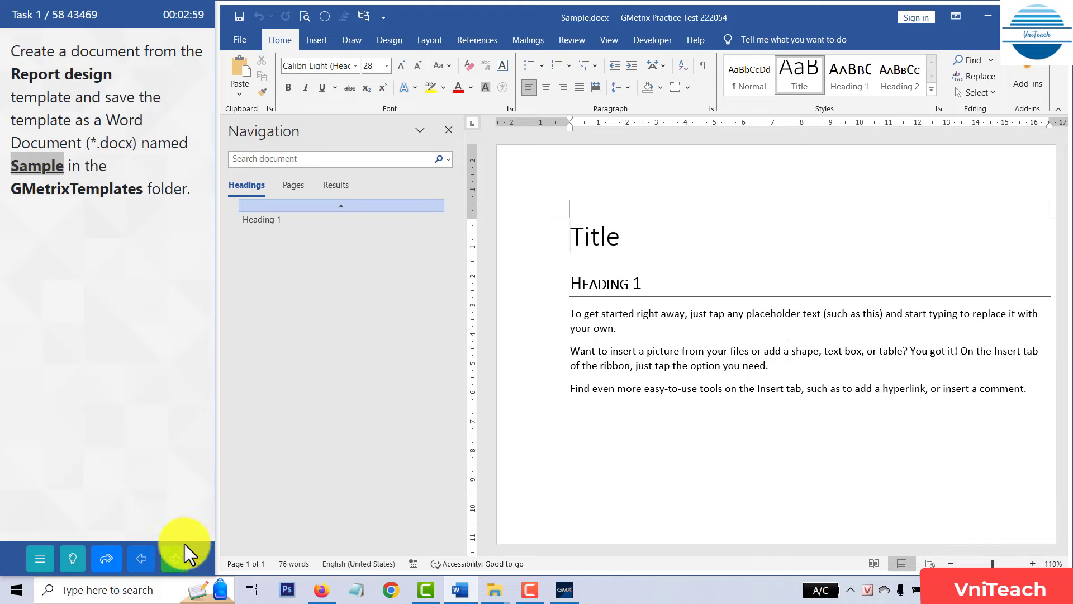
left_click(176, 558)
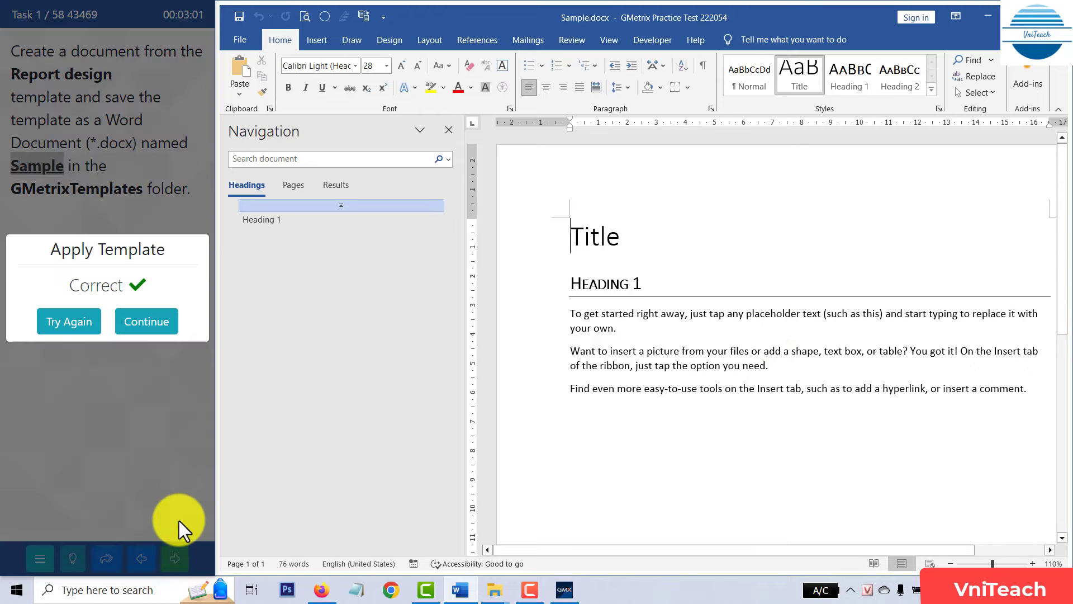
left_click(151, 327)
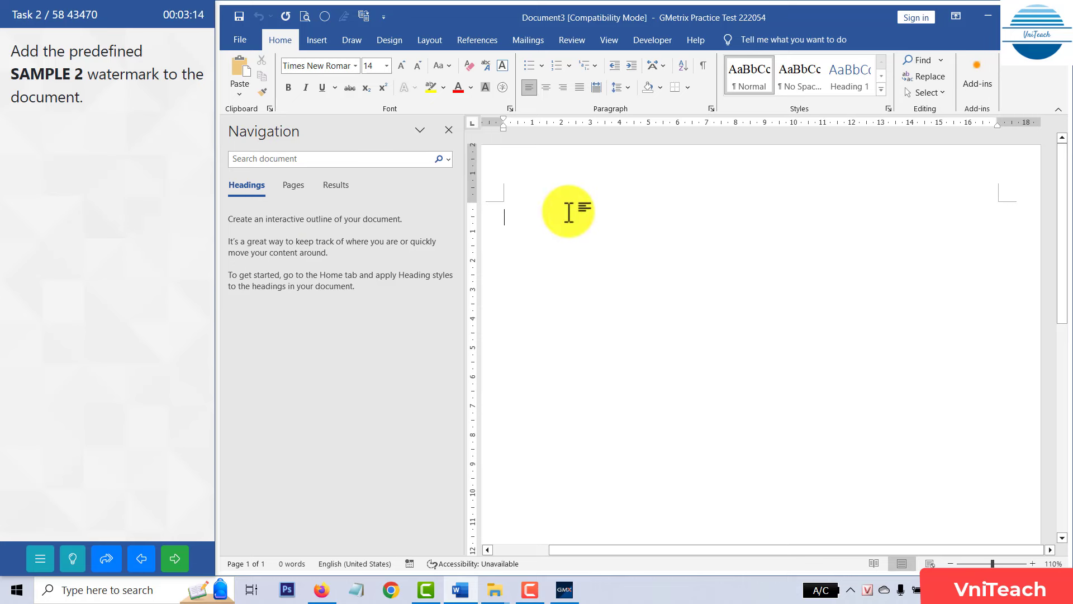
Step: Apply the SAMPLE 2 disclaimer watermark from the Design tab and submit Task 2
left_click(390, 40)
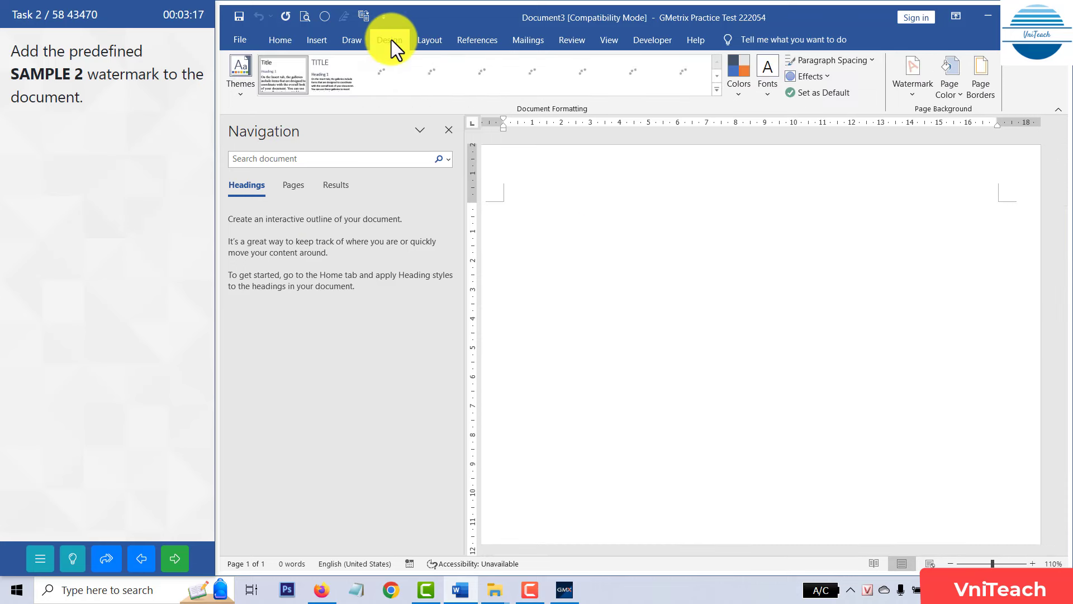
left_click(910, 84)
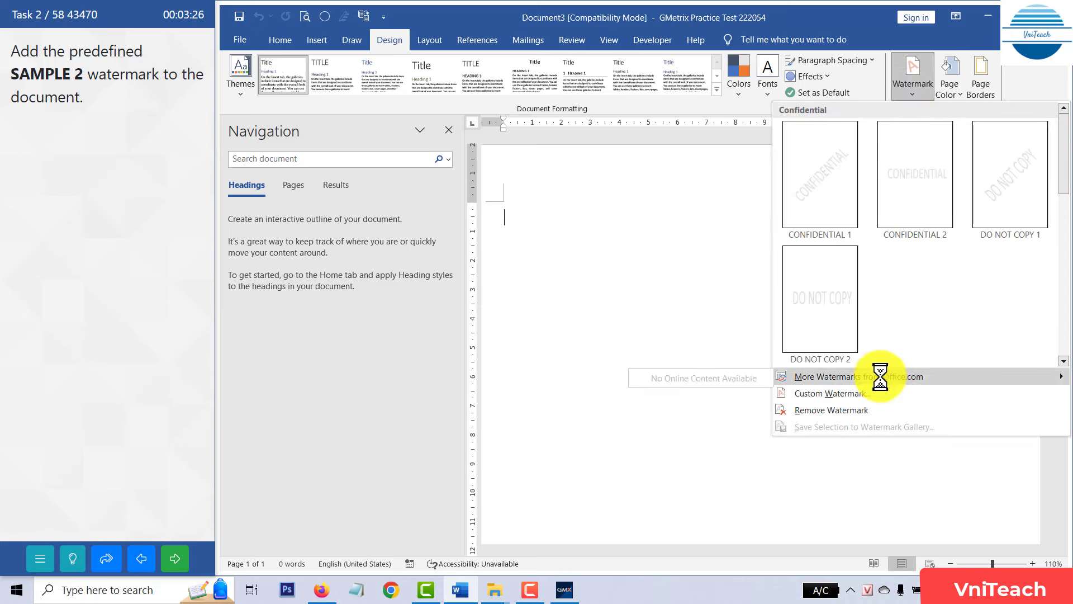
scroll(906, 317, "down", 5)
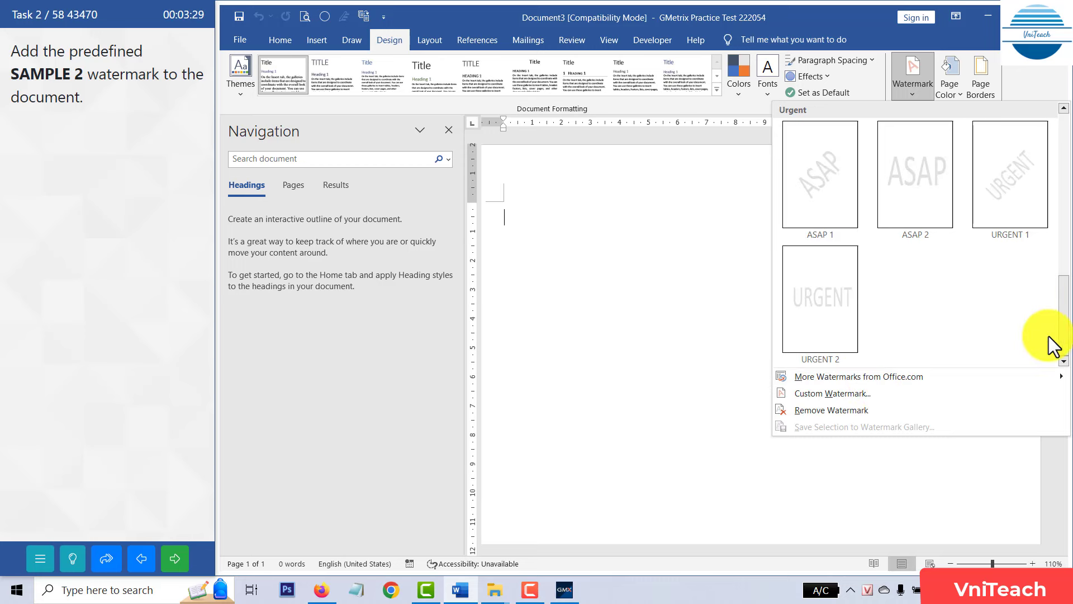
left_click_drag(1064, 331, 1068, 280)
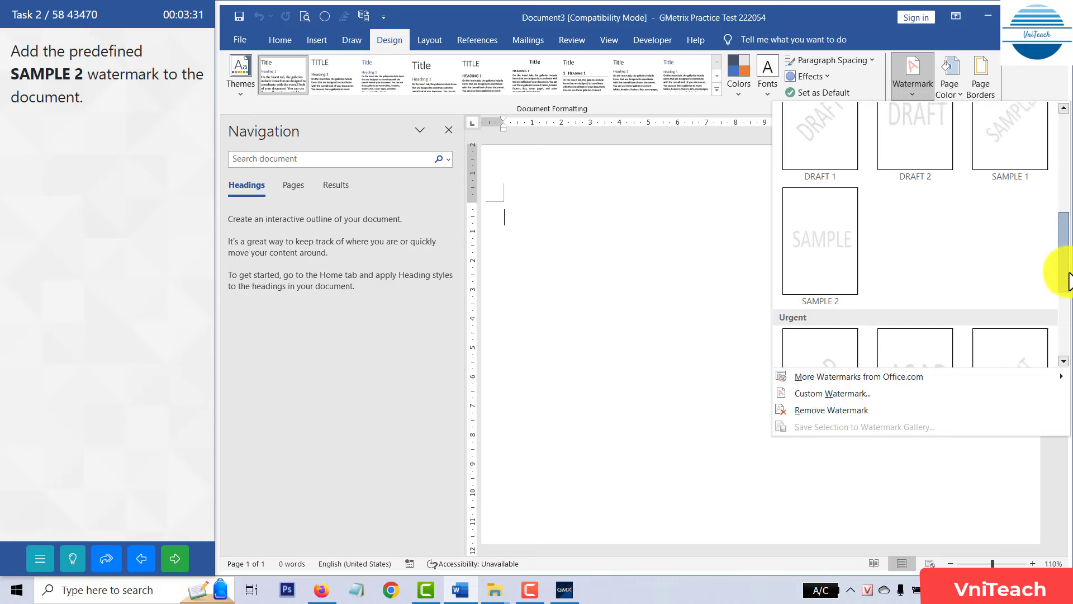
left_click(820, 293)
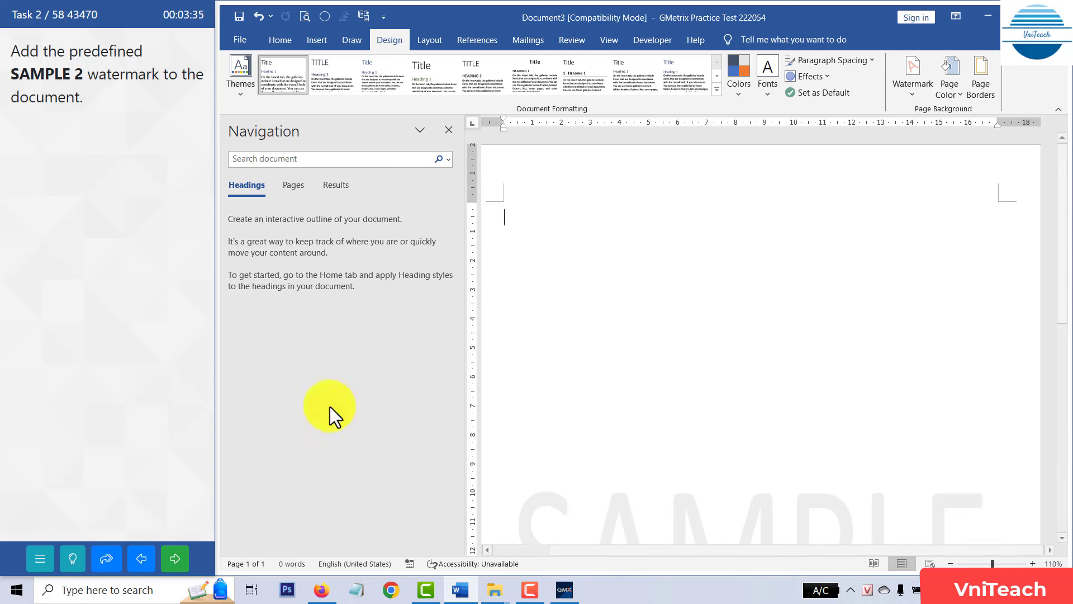
left_click(176, 559)
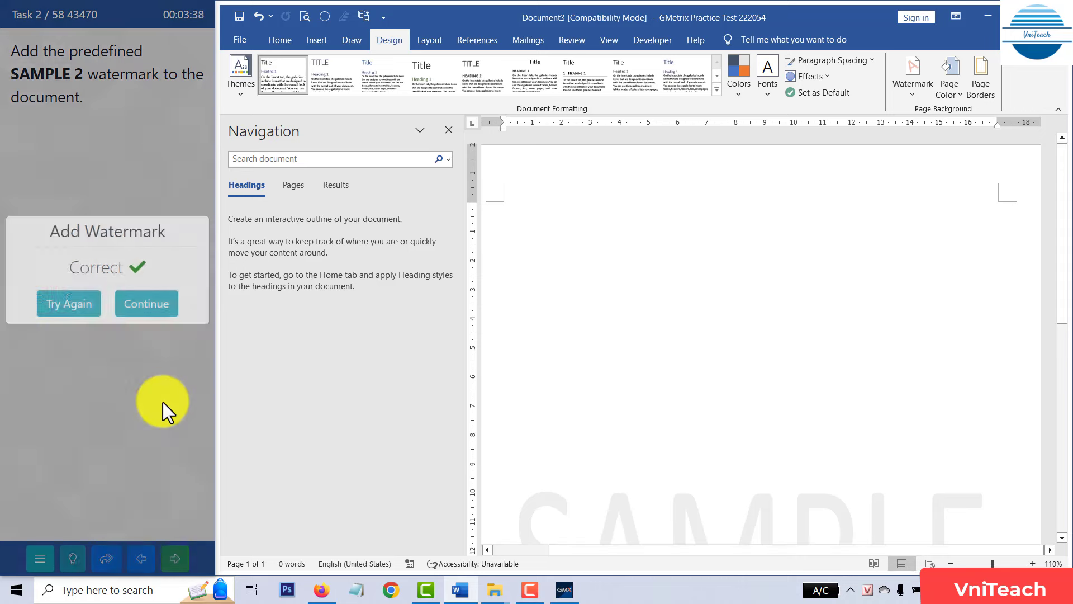
Step: Move to Task 3 and enter Australia as the Find and Replace search term
left_click(145, 332)
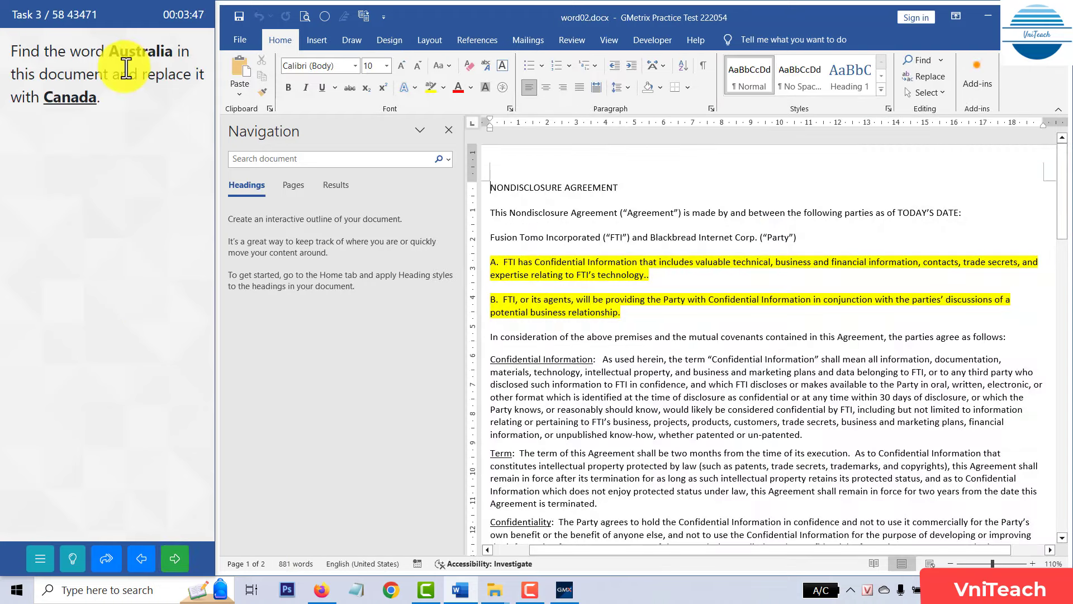
left_click_drag(110, 52, 173, 53)
key("ctrl+c")
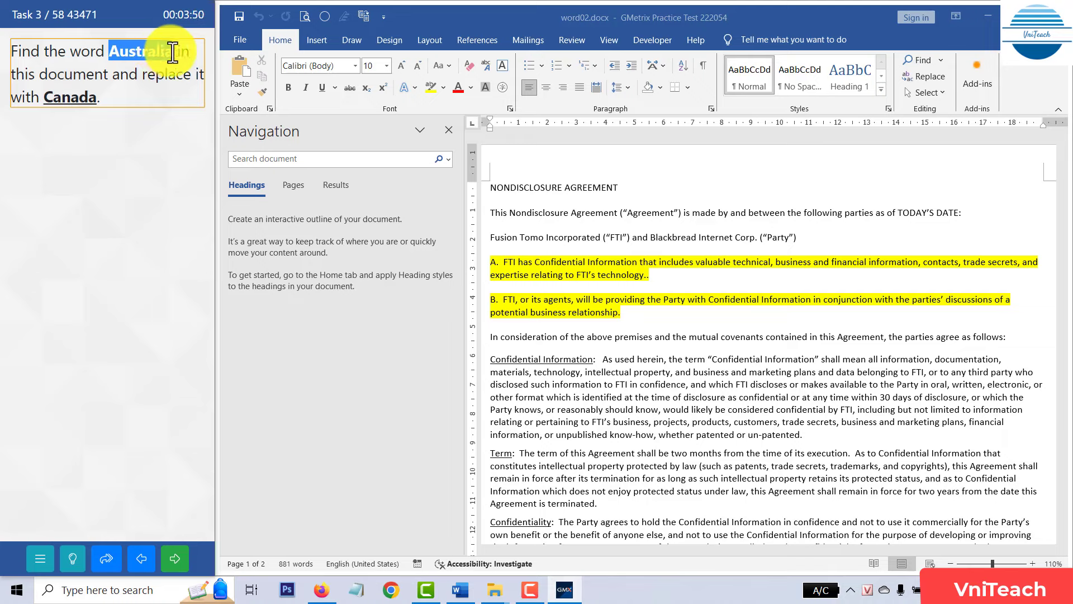
left_click(557, 212)
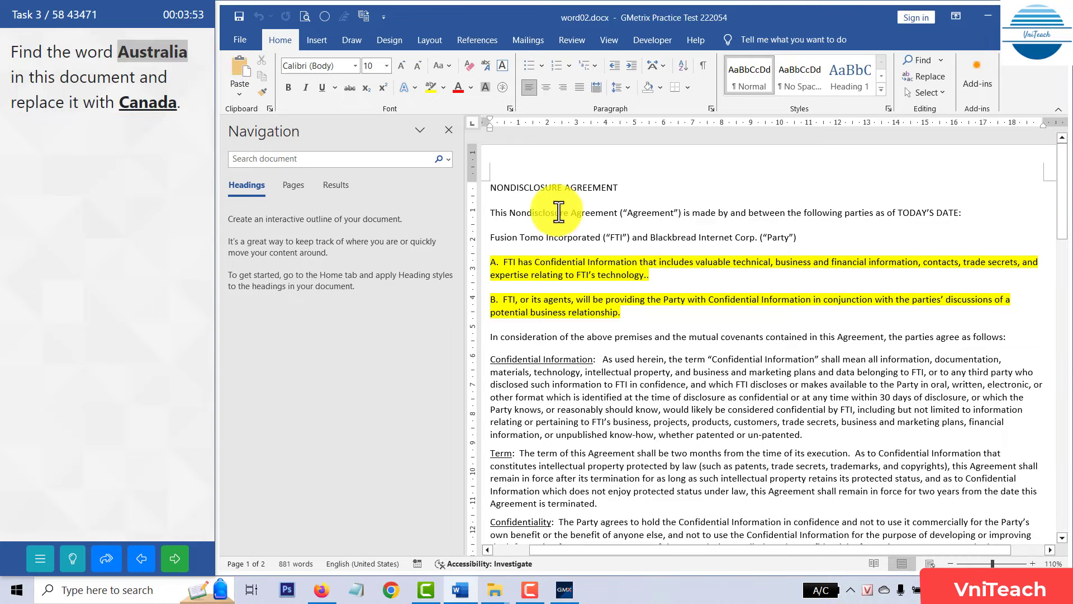
key("ctrl+h")
key("ctrl+v")
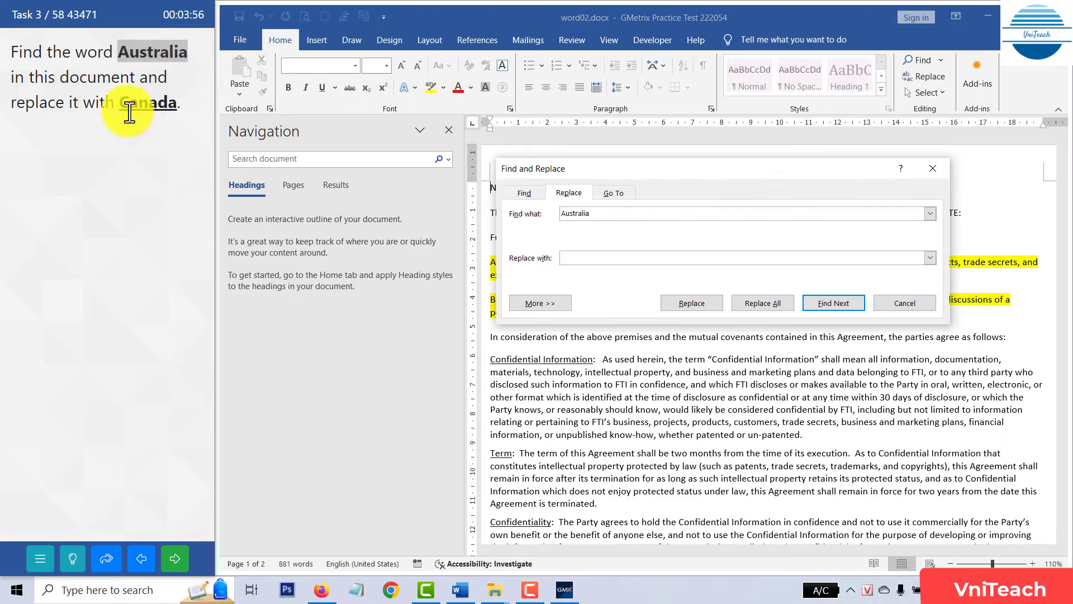
Step: Replace all occurrences of Australia with Canada, then submit the task and continue
left_click_drag(121, 103, 178, 102)
key("ctrl+c")
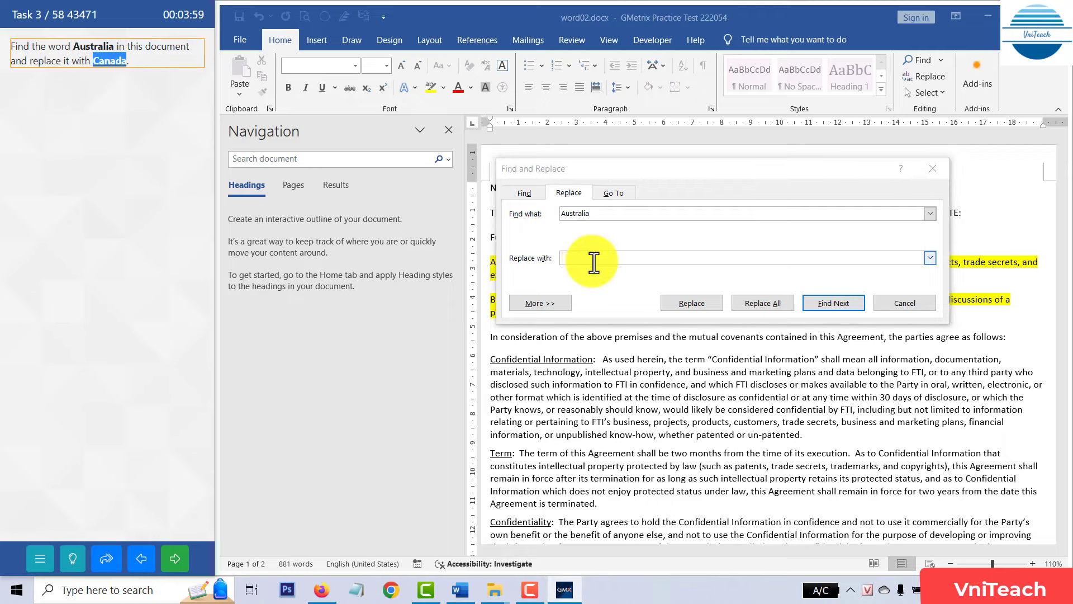
left_click(594, 262)
key("ctrl+v")
left_click(763, 302)
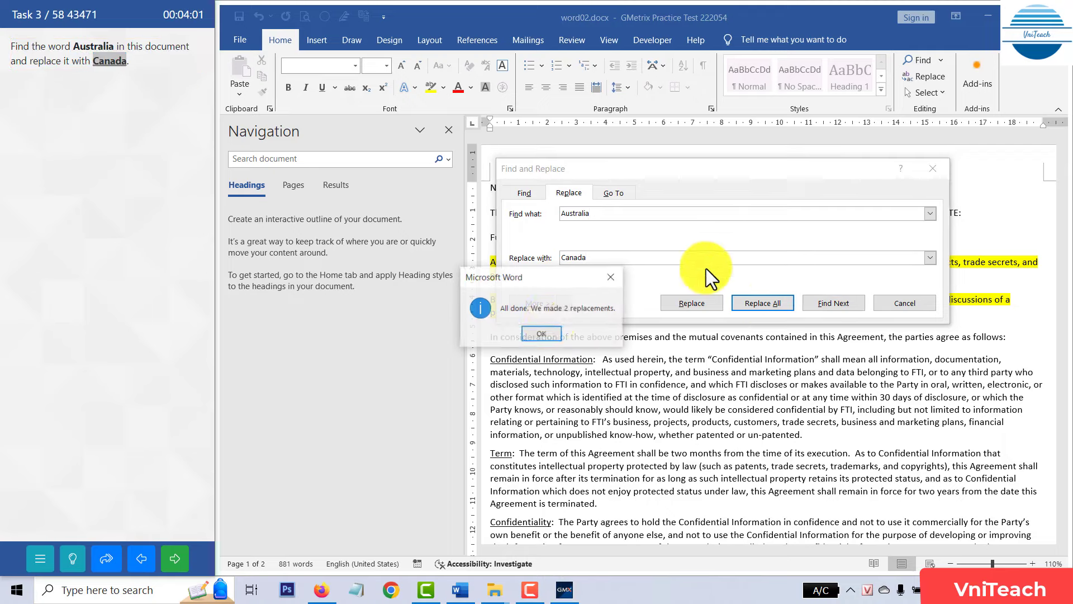
left_click(541, 334)
left_click(905, 305)
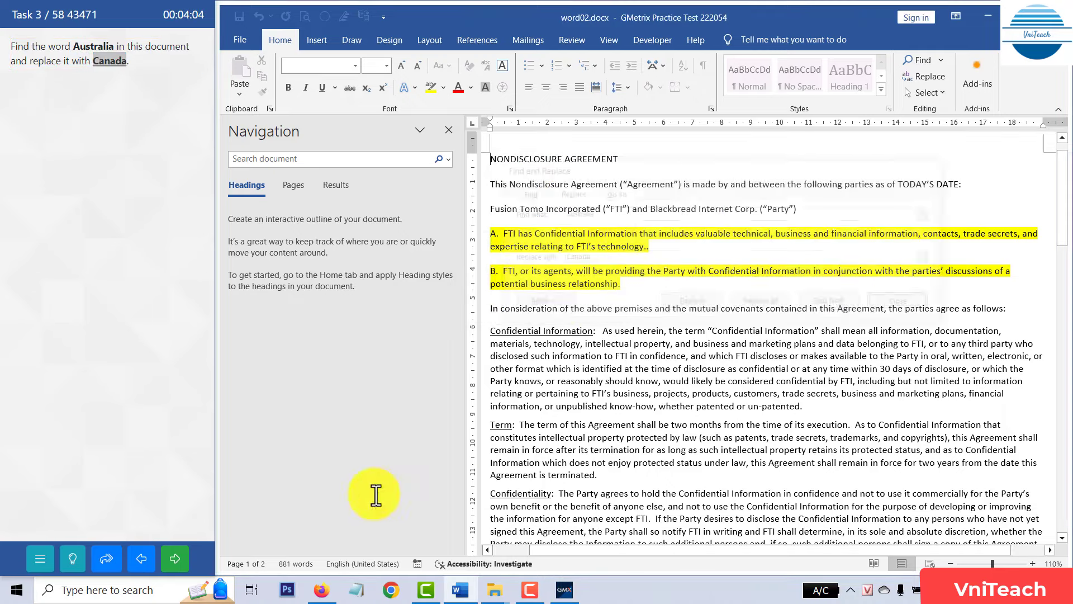
left_click(178, 559)
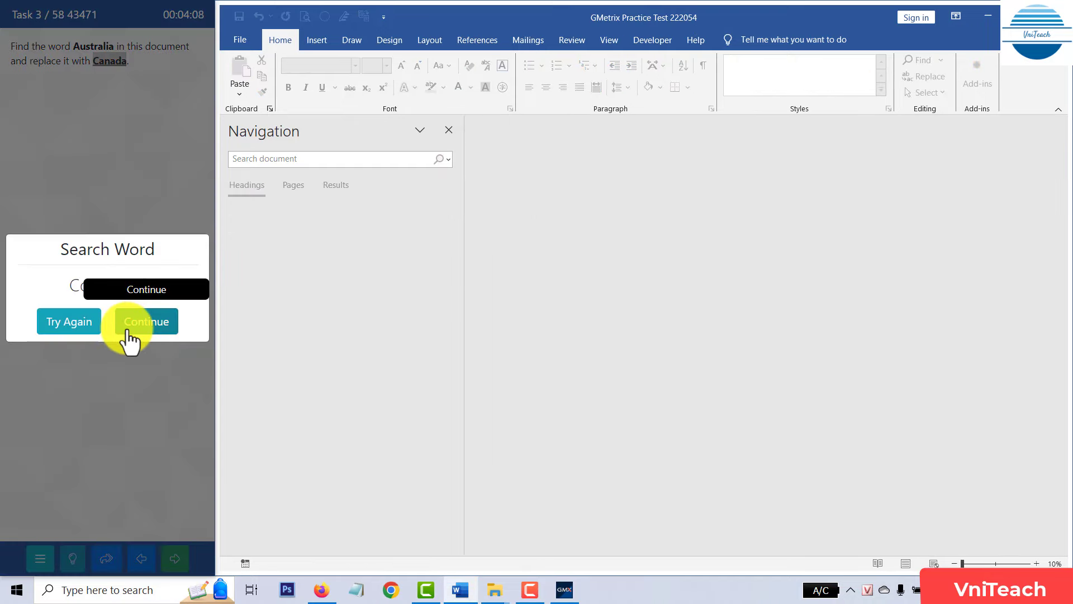
left_click(128, 332)
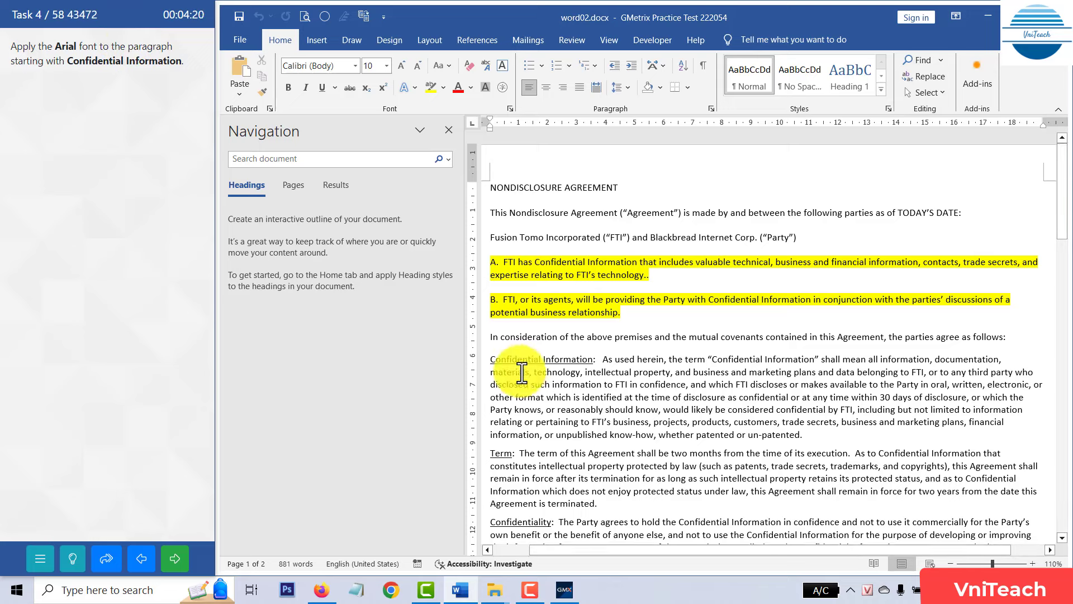
Step: Set the Confidential Information paragraph's font to Arial, then submit Task 4 and continue
left_click_drag(491, 360, 805, 434)
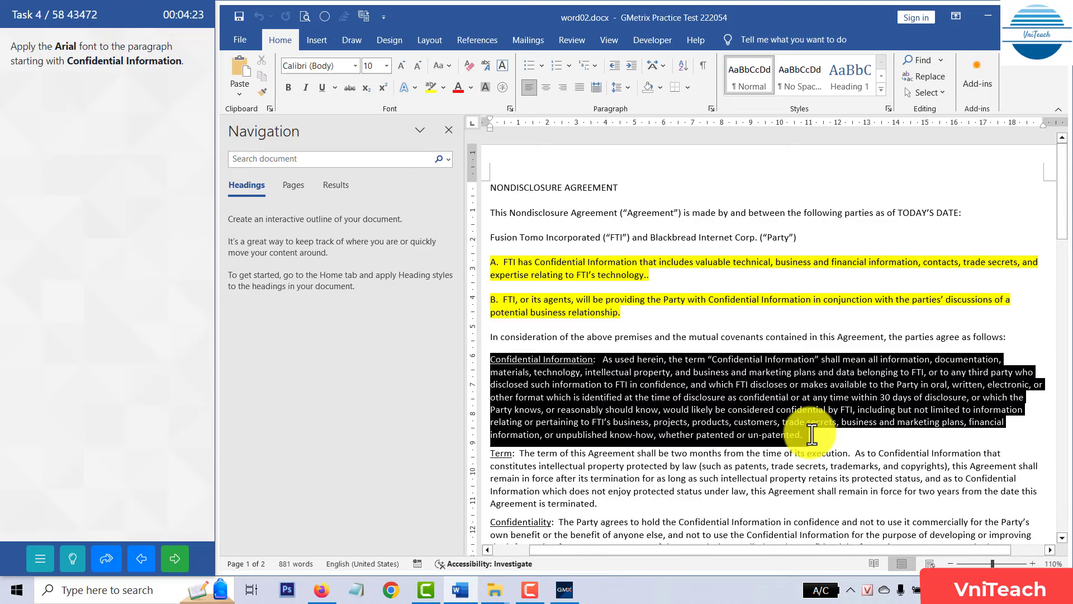
left_click(340, 65)
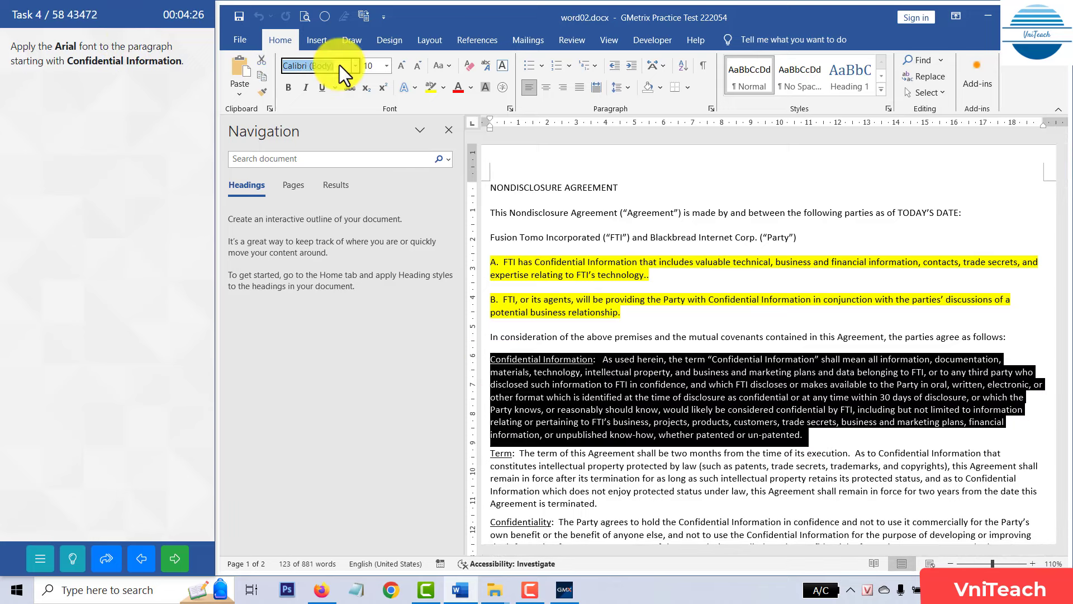
key("BackSpace")
type("Arial")
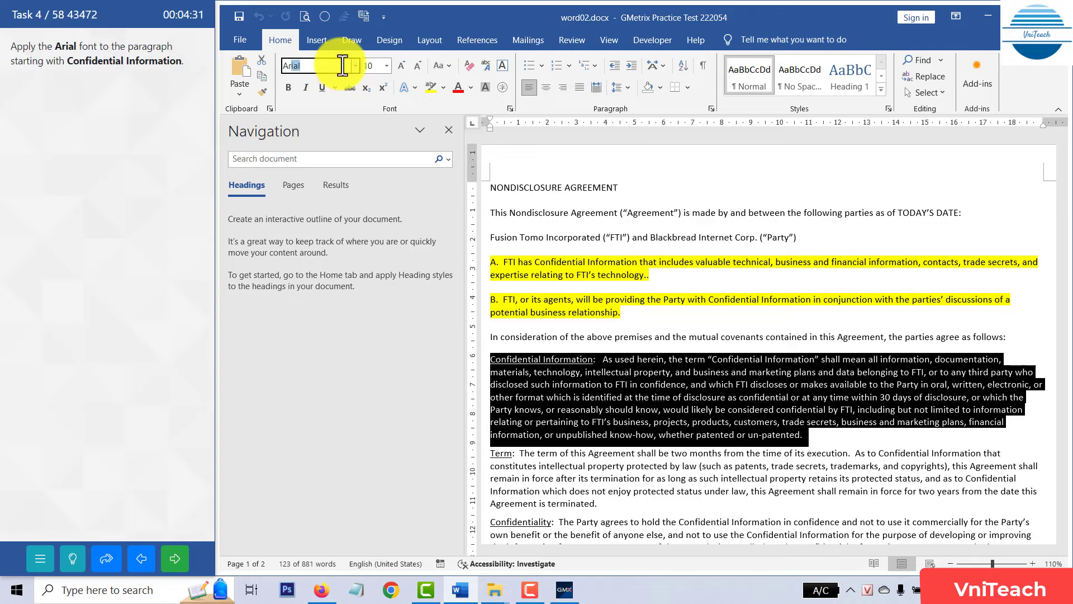
key("Return")
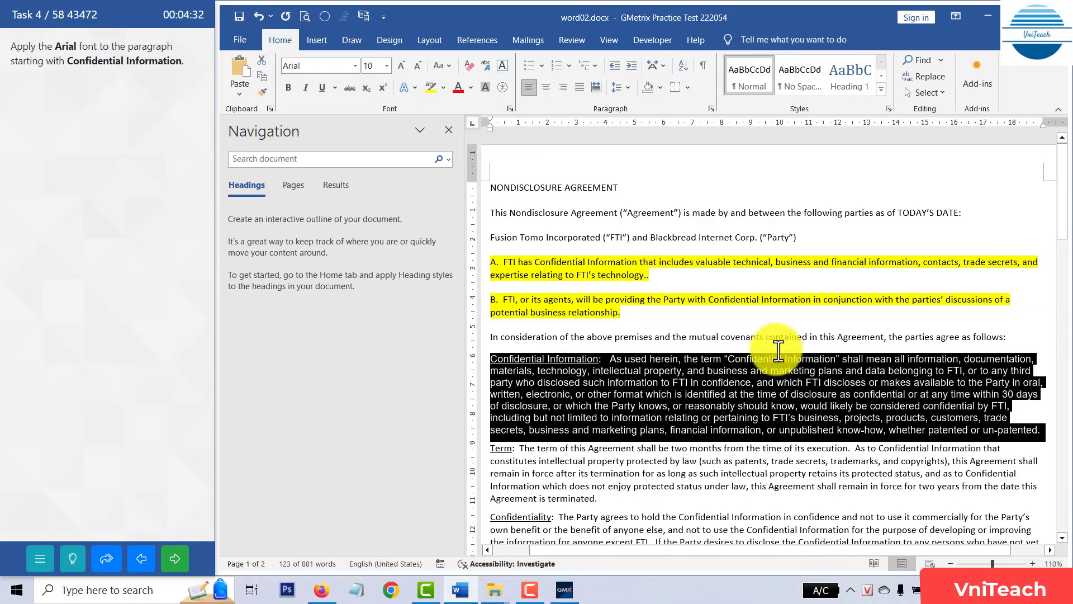
left_click(663, 474)
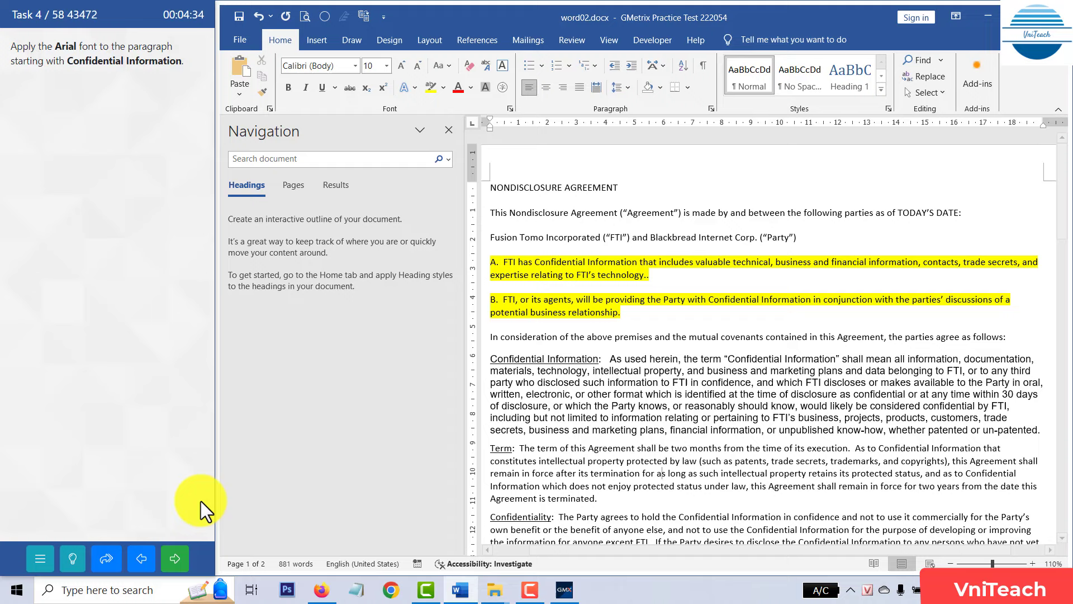
left_click(175, 558)
left_click(166, 328)
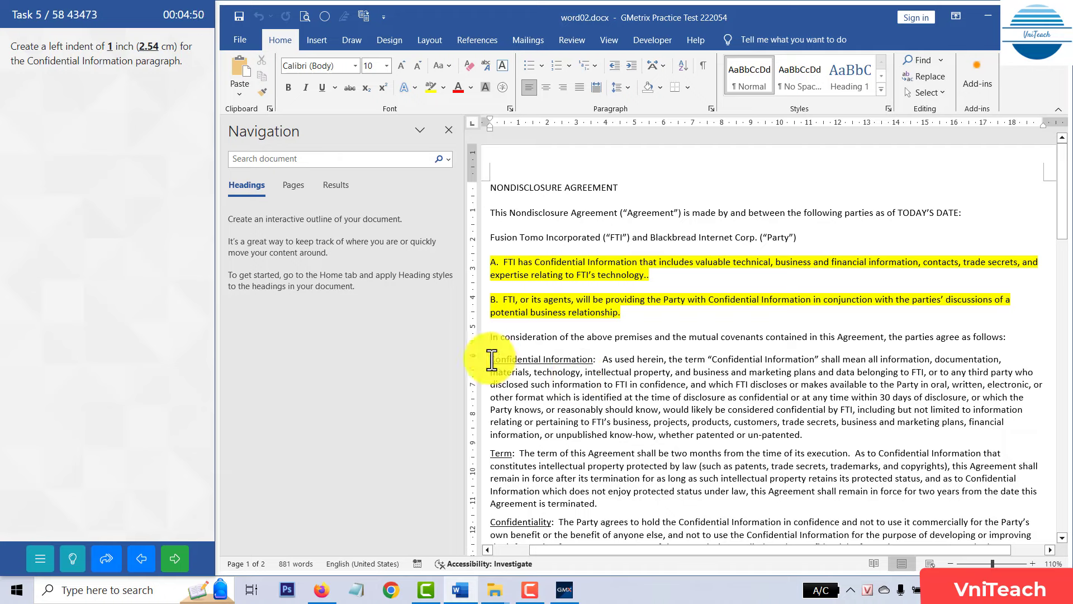
Step: Indent the Confidential Information paragraph 2.54 cm from the left, then submit and continue
left_click_drag(487, 359, 805, 434)
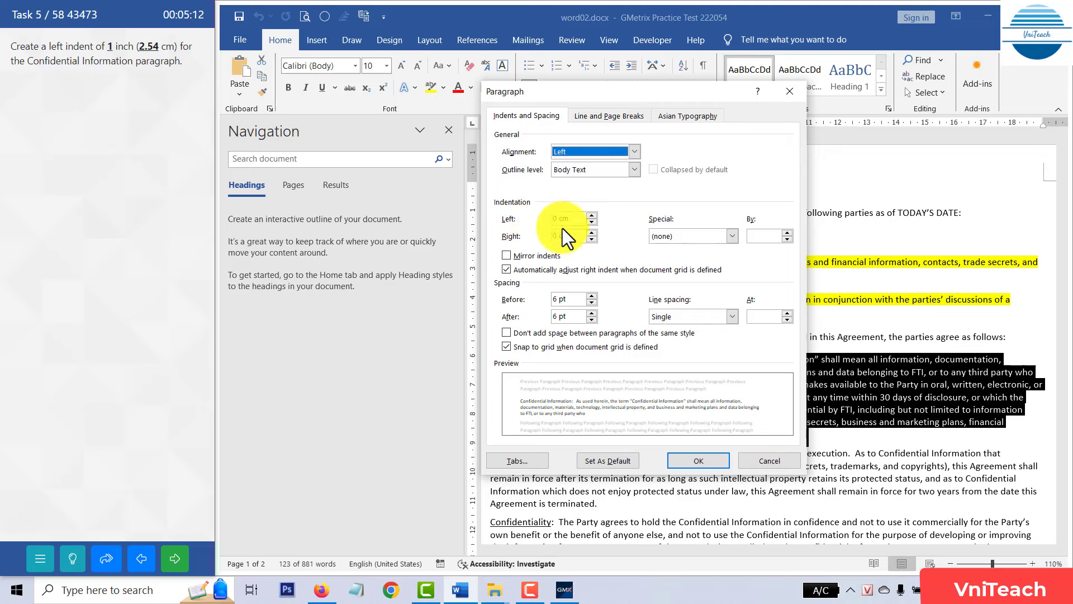
left_click(557, 219)
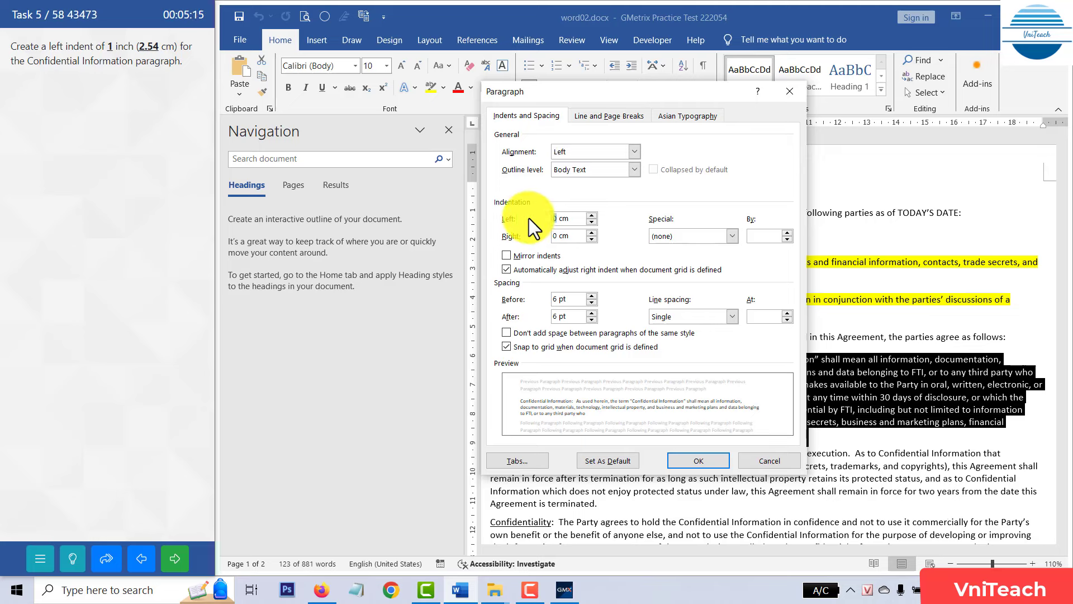
type("2.54")
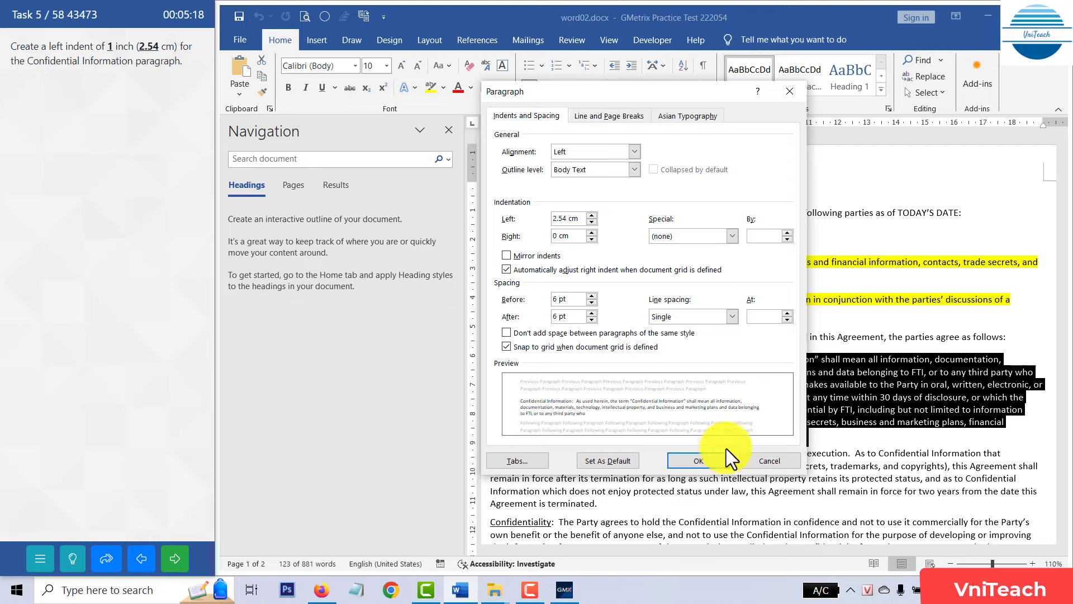
left_click(699, 462)
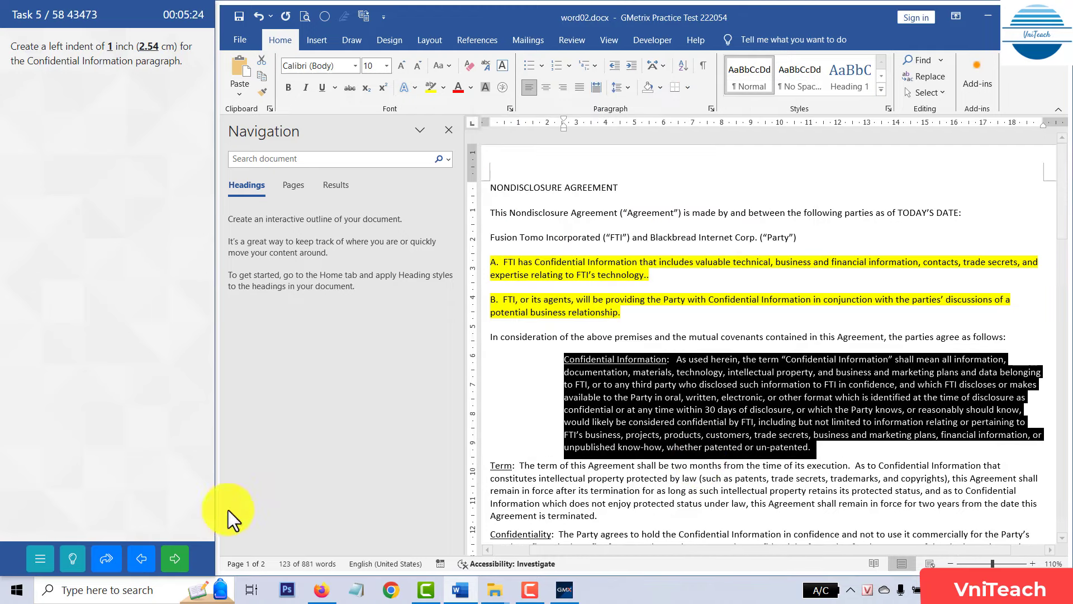
left_click(176, 559)
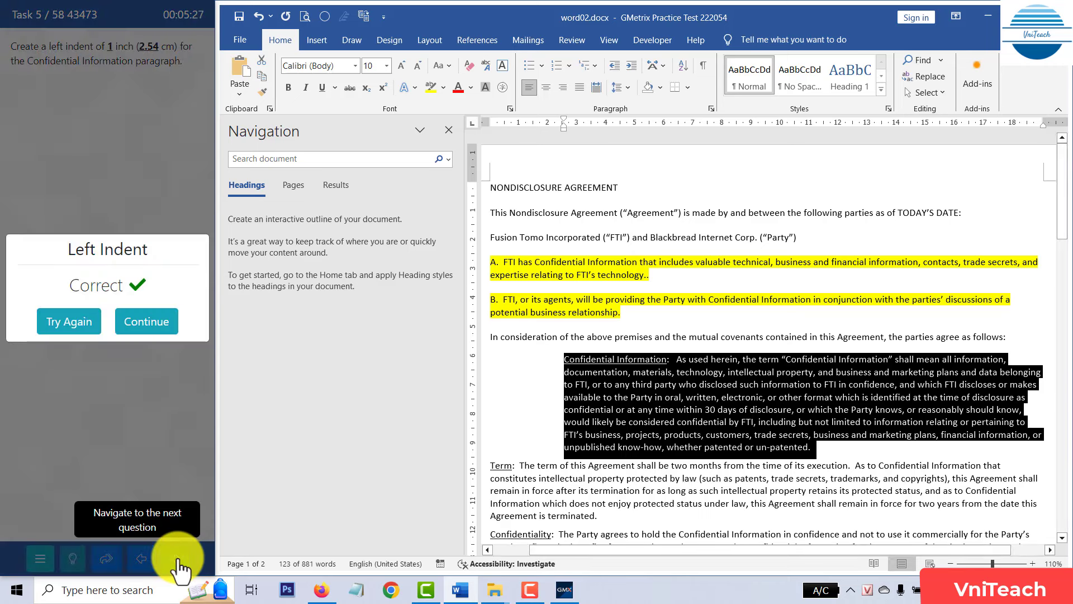
left_click(149, 330)
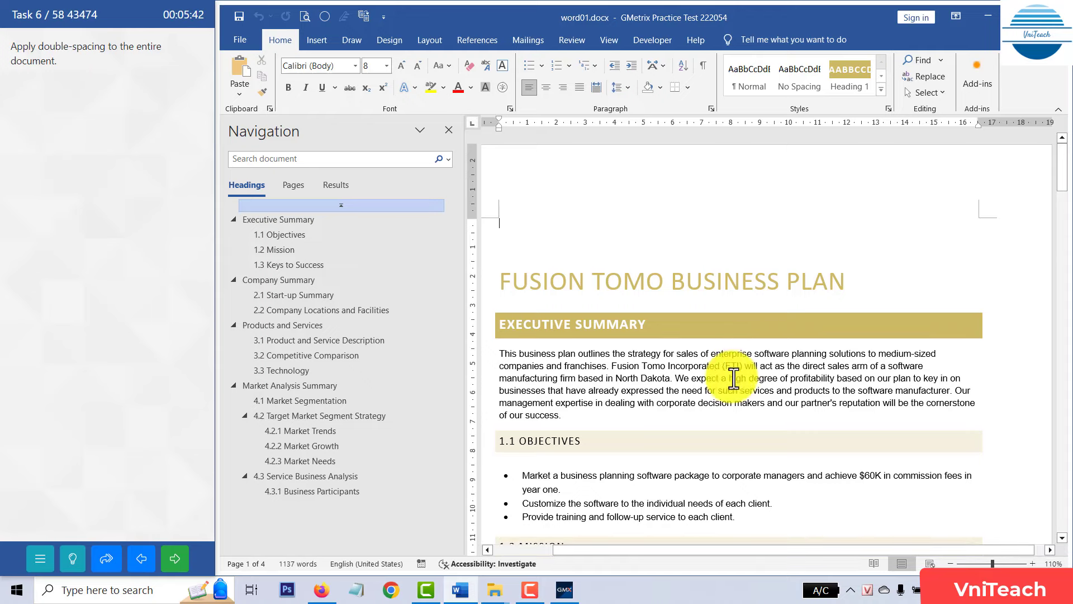
Step: Apply Double line spacing to all of word01.docx, then submit Task 6 and continue
left_click(670, 365)
key("ctrl+a")
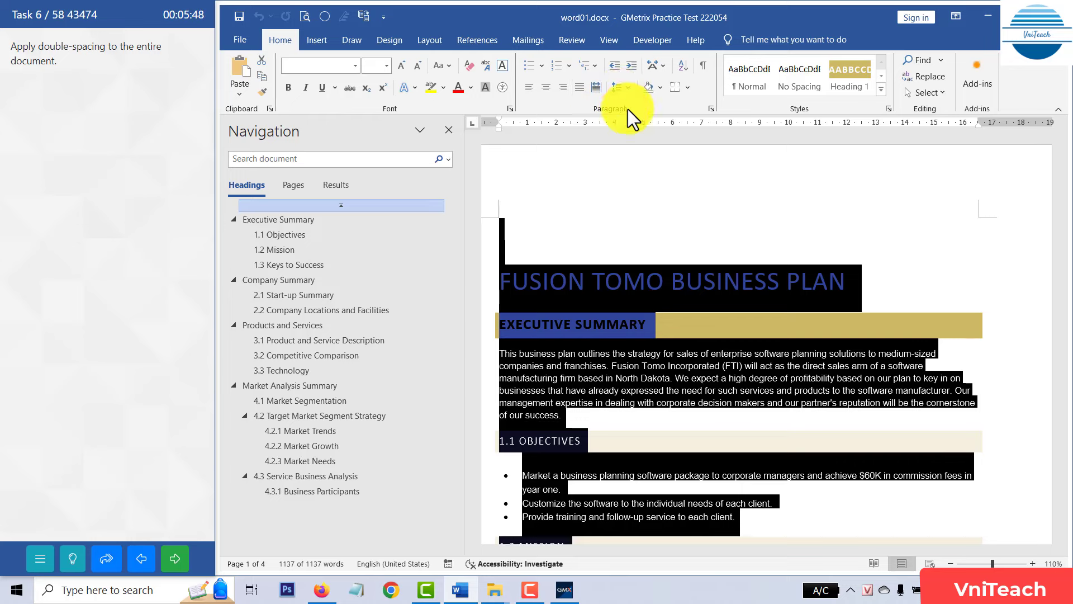
left_click(628, 91)
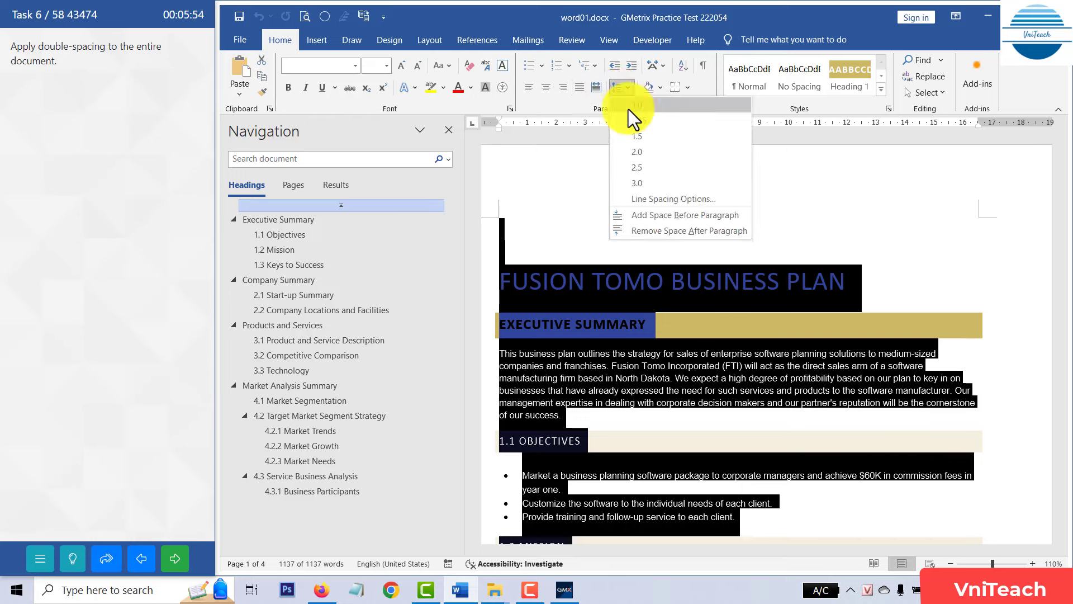
left_click(683, 200)
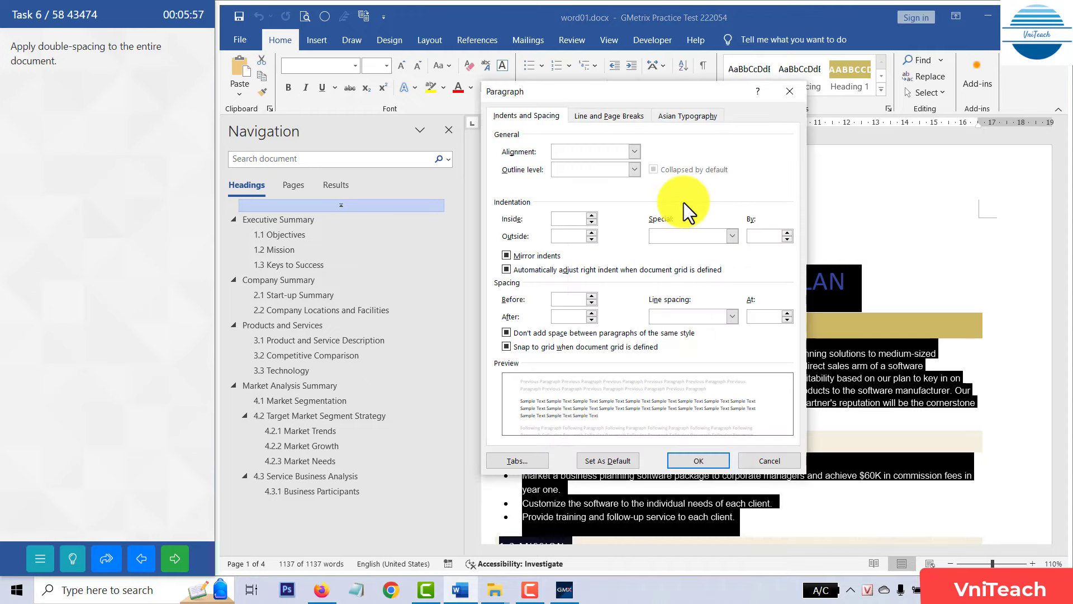
left_click(694, 318)
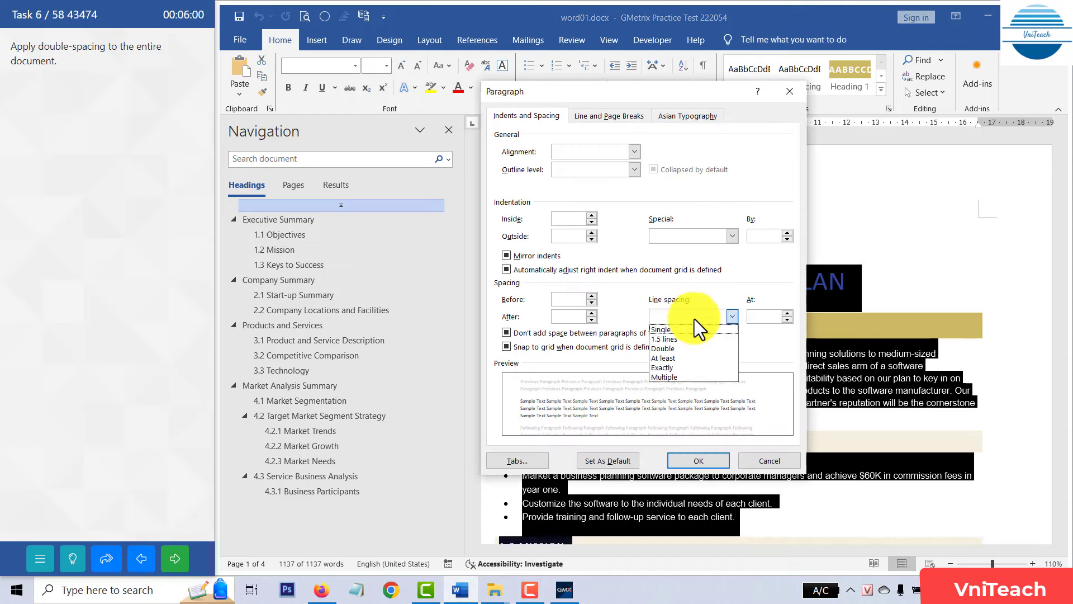
left_click(678, 346)
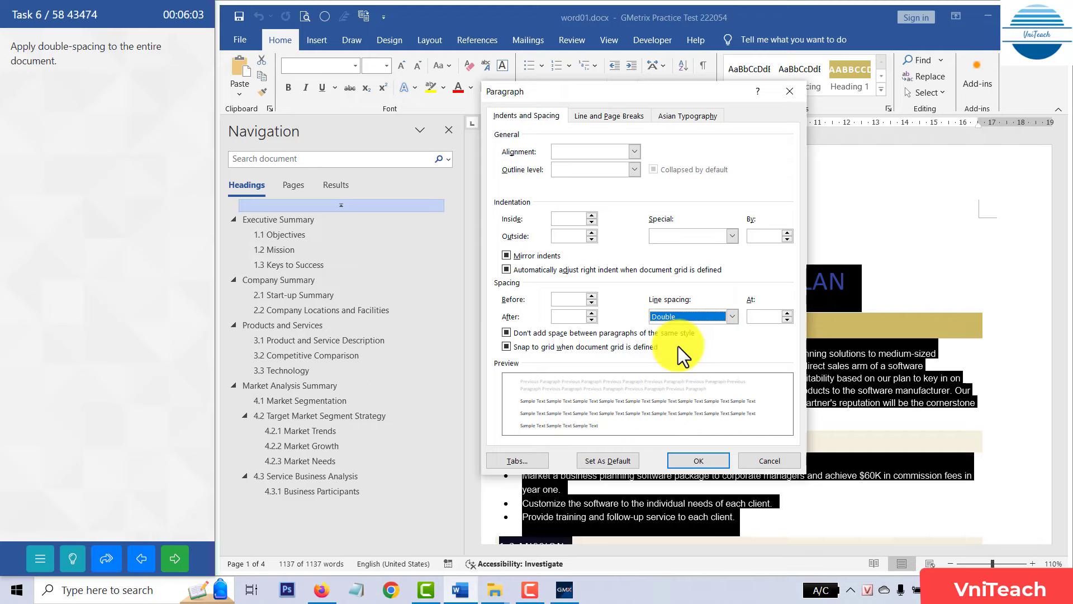
left_click(709, 461)
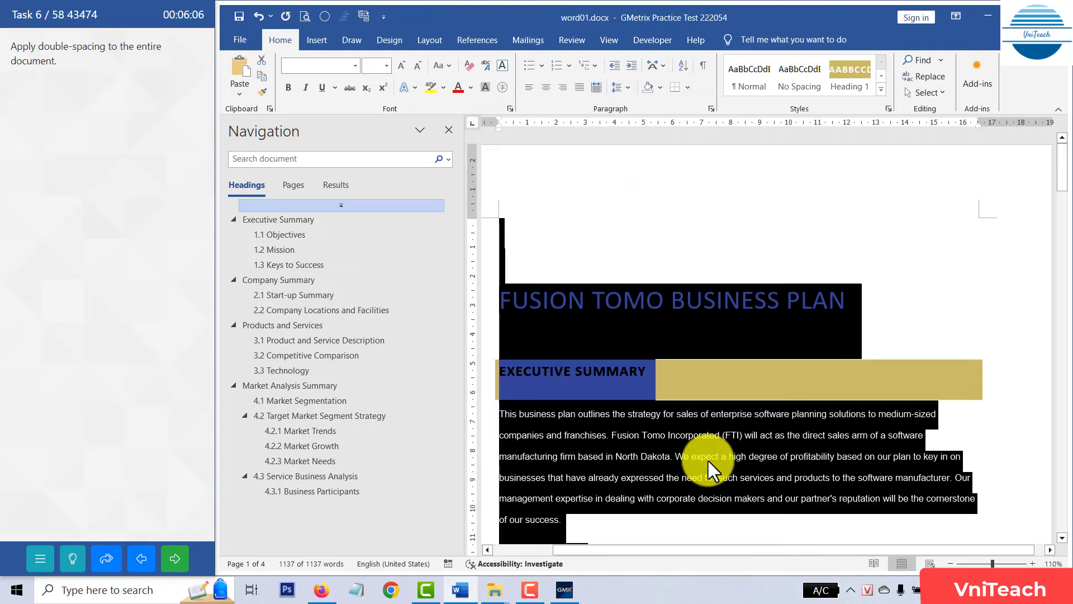
left_click(546, 396)
left_click(183, 565)
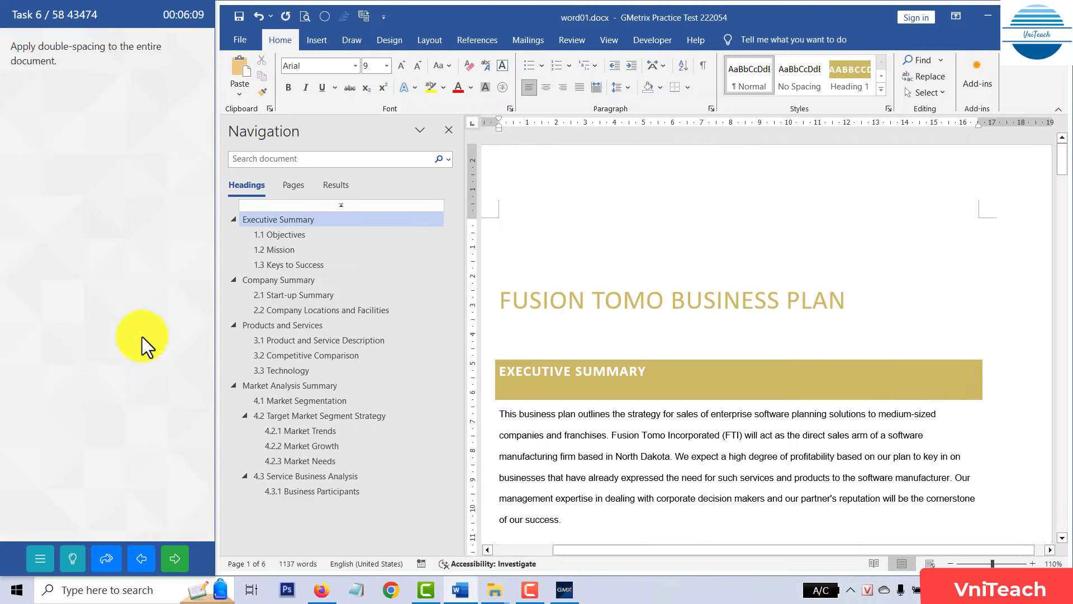
left_click(147, 330)
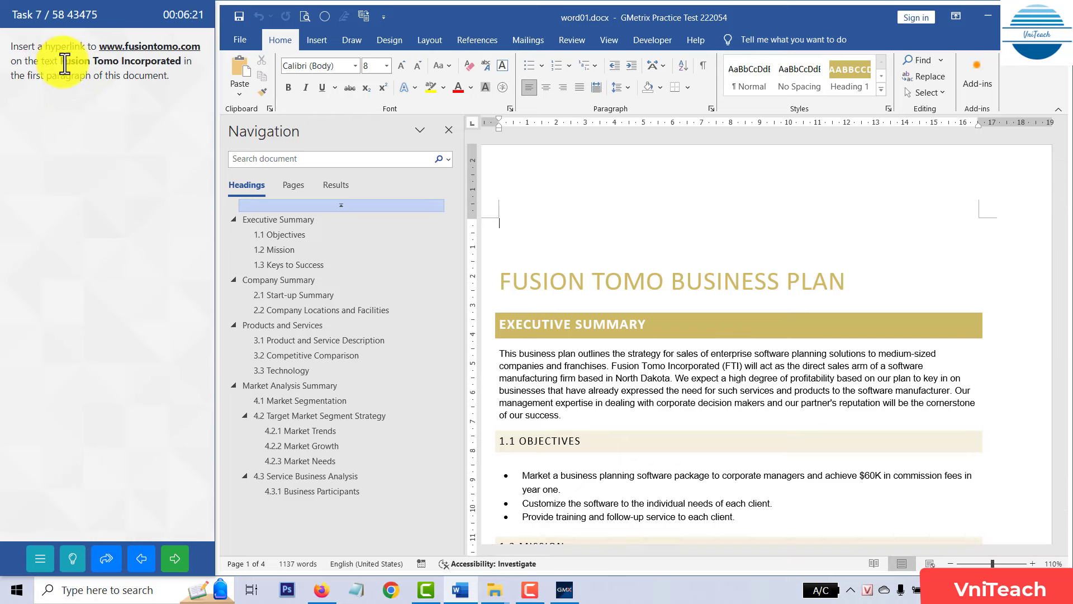
Step: Locate 'Fusion Tomo Incorporated' in the document using the search box
left_click_drag(60, 61, 180, 60)
key("ctrl+c")
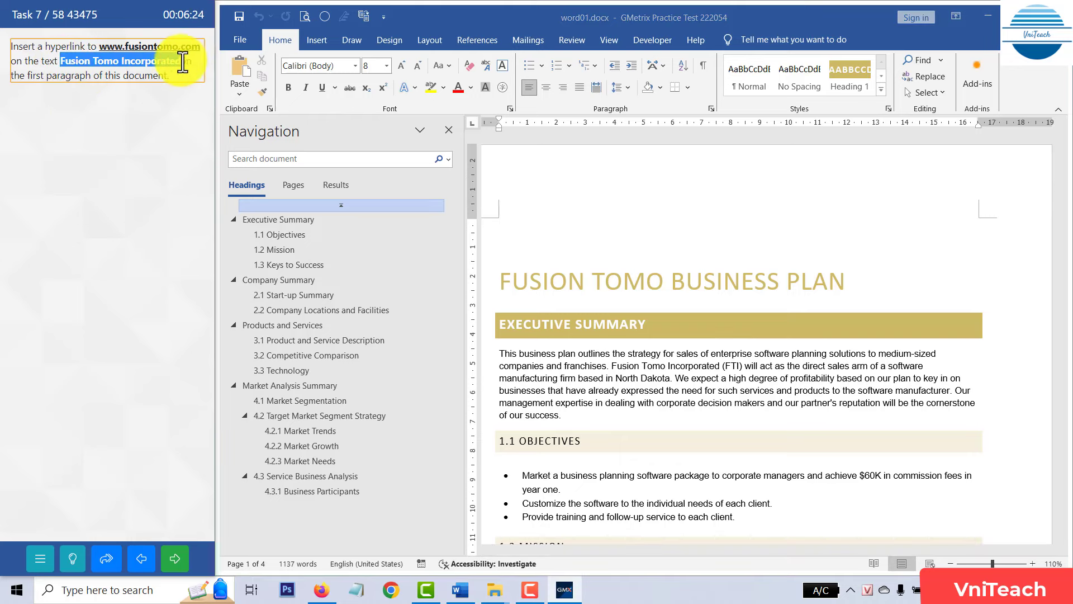
left_click(274, 158)
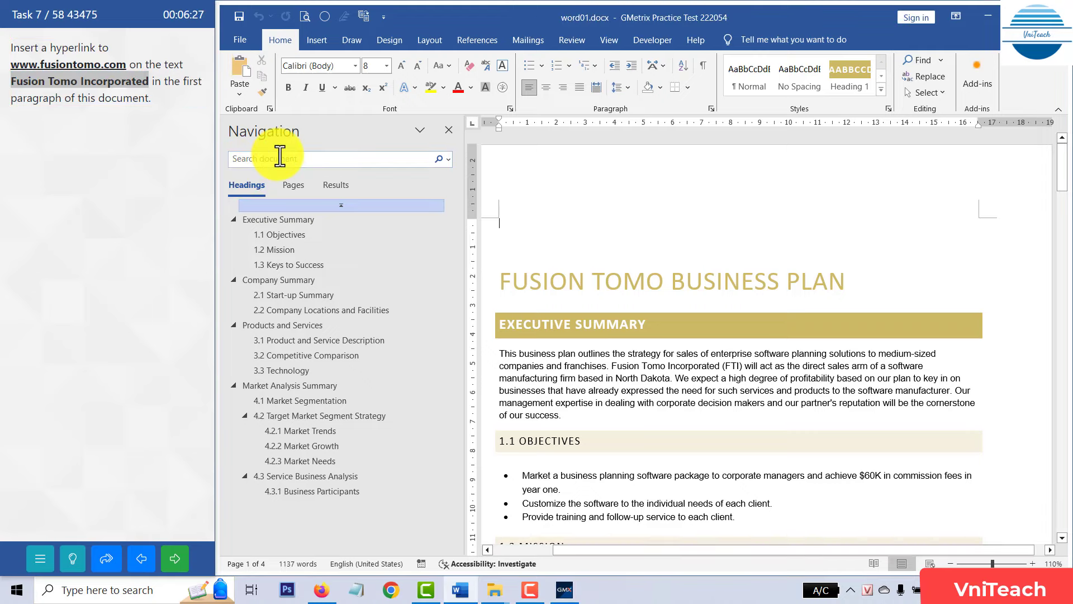
key("ctrl+v")
key("Return")
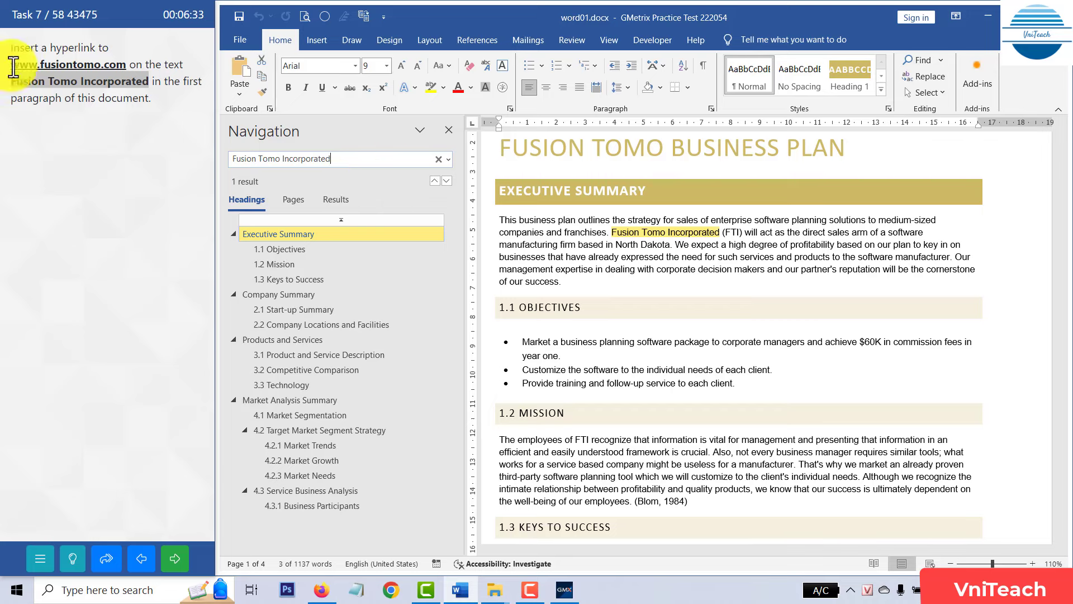
left_click_drag(11, 64, 129, 66)
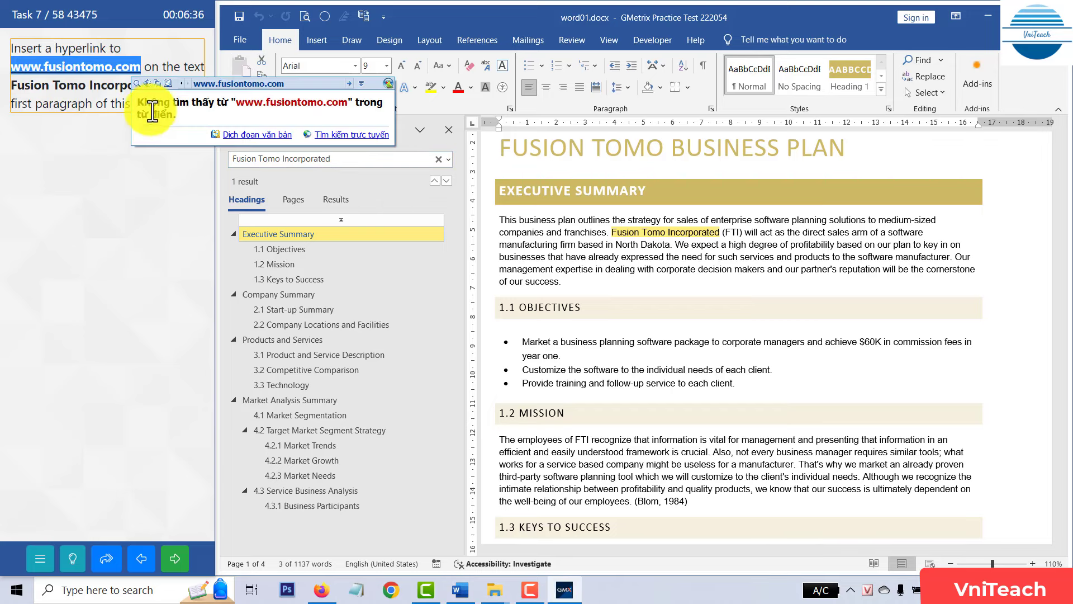
left_click_drag(613, 232, 722, 232)
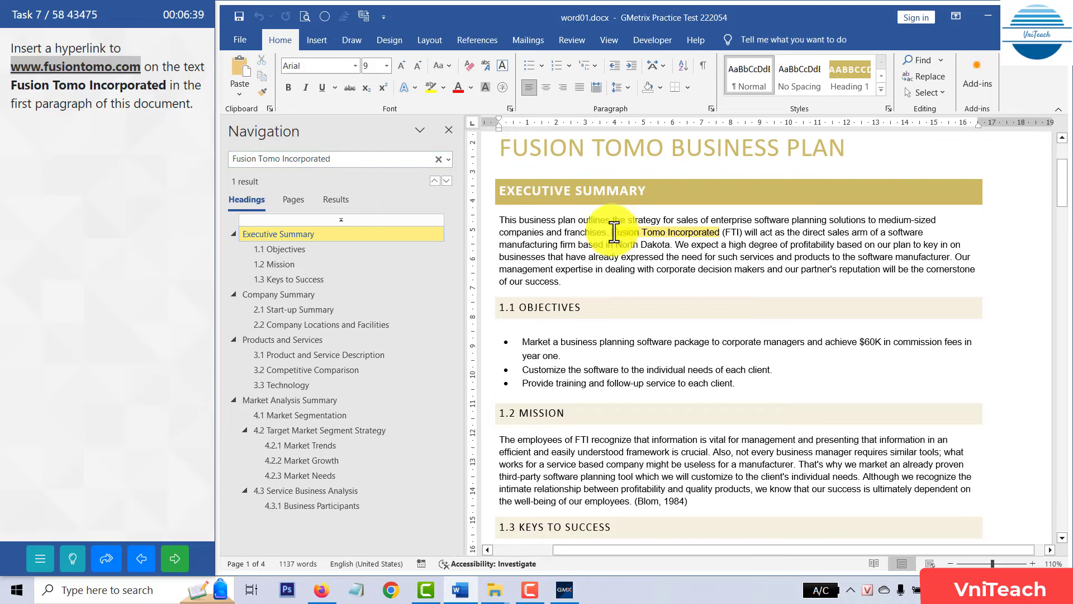
key("ctrl+k")
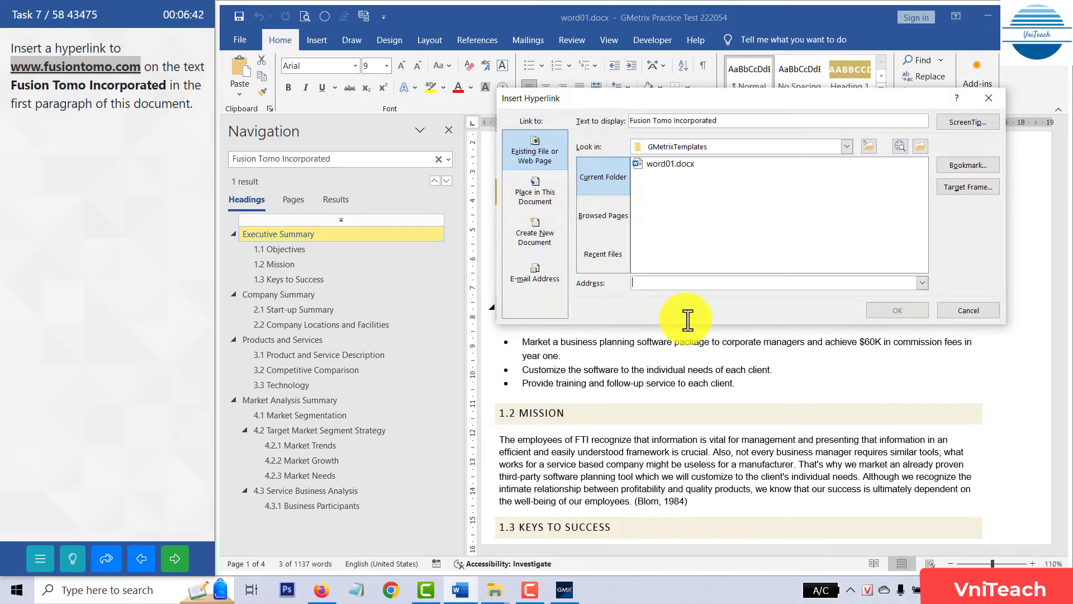
type("http://www.fusiontomo.com")
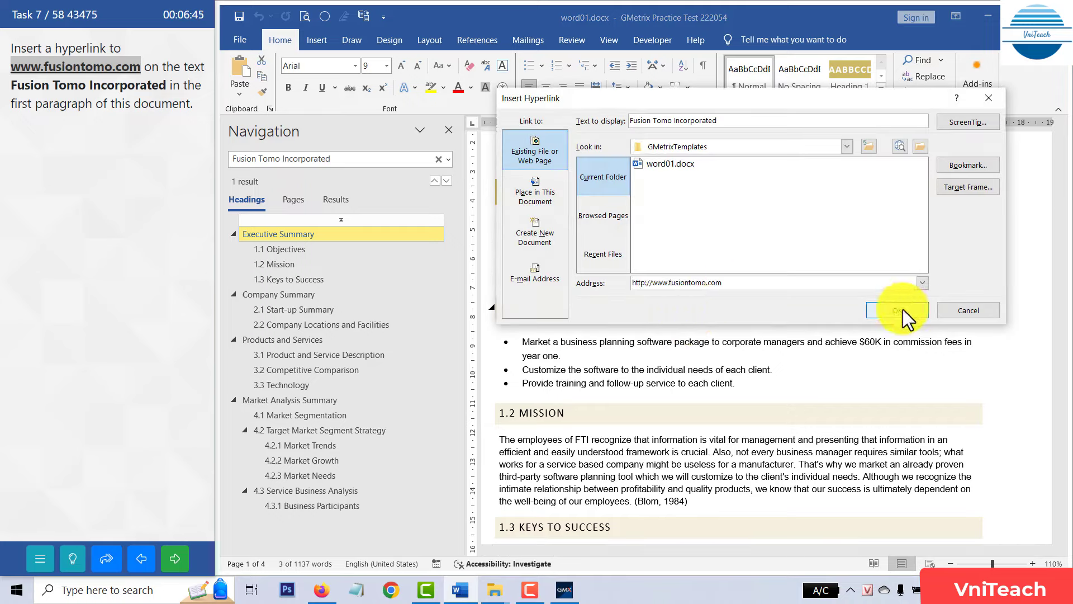
left_click(897, 310)
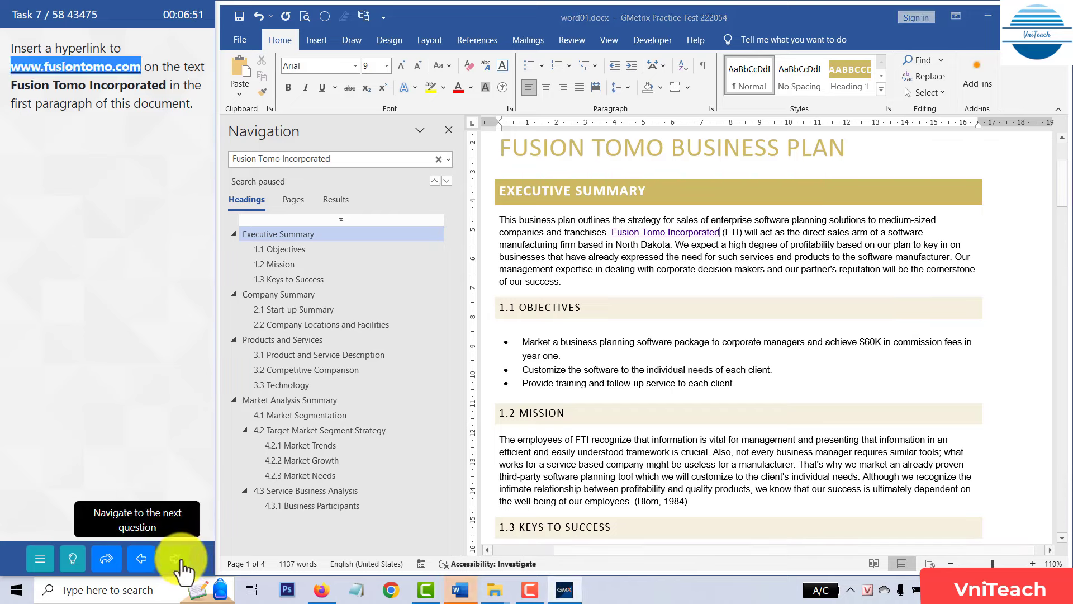
Step: Insert a 3x4 table between the first and second paragraphs on page 2
left_click(129, 321)
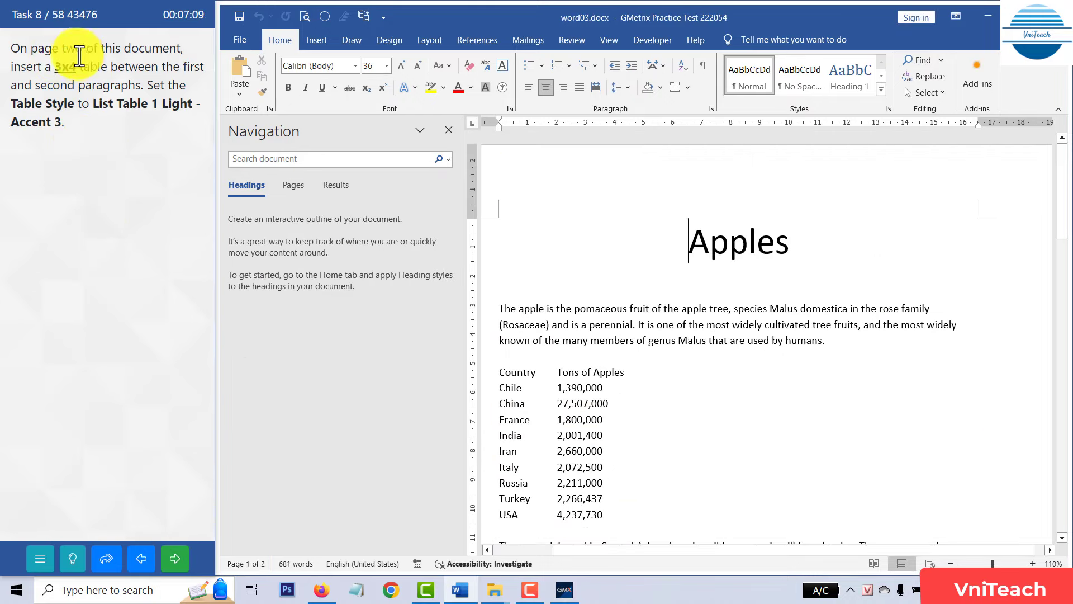
left_click(297, 184)
left_click(381, 289)
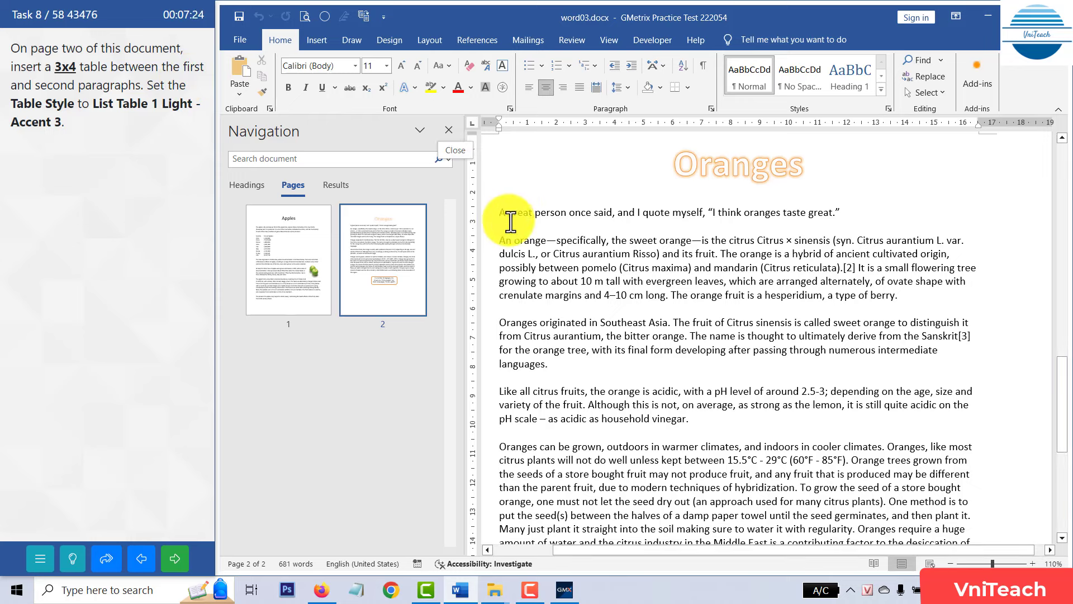
left_click(510, 224)
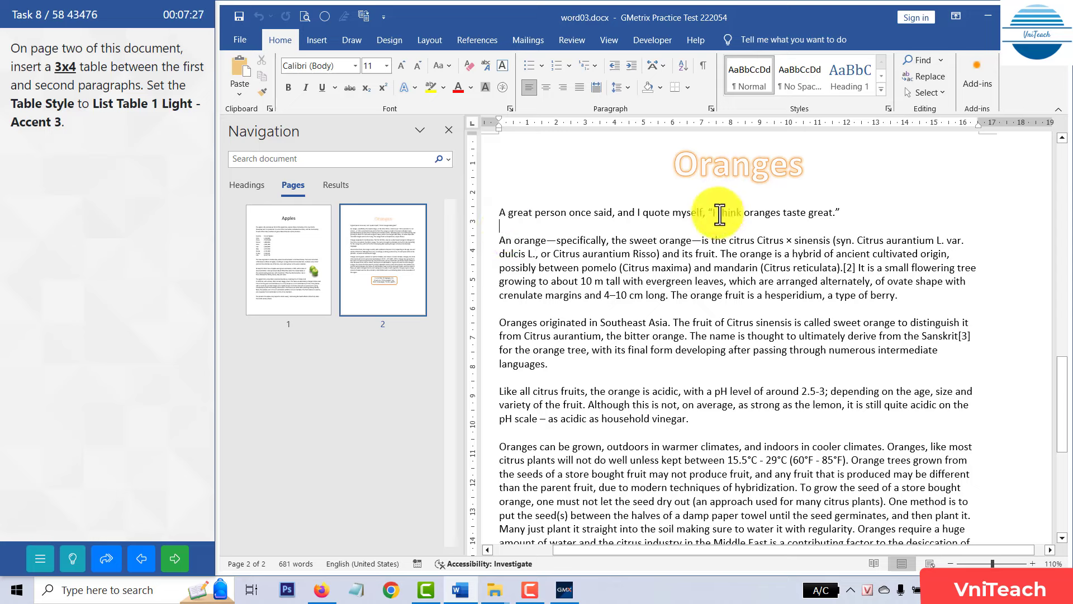
left_click(320, 39)
left_click(327, 99)
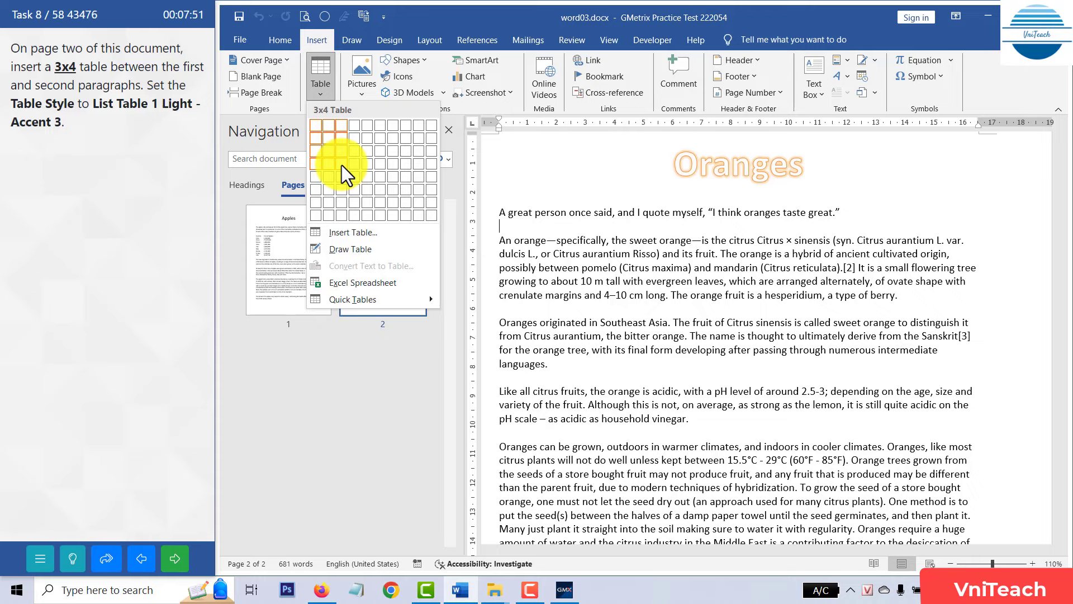
left_click(341, 166)
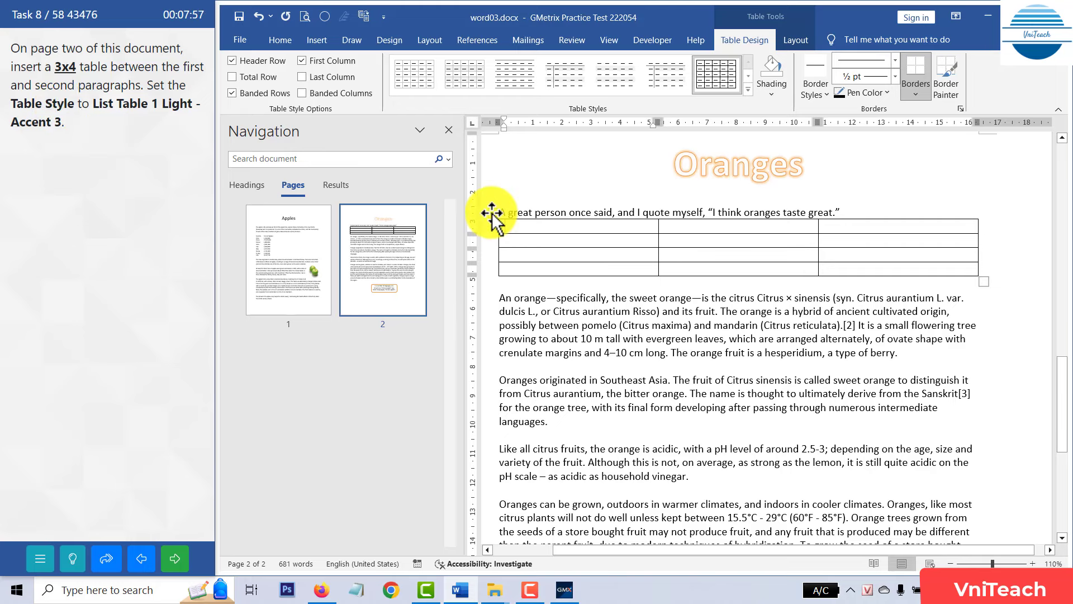
Step: Style the new table List Table 1 Light - Accent 3 and submit the task
left_click(748, 89)
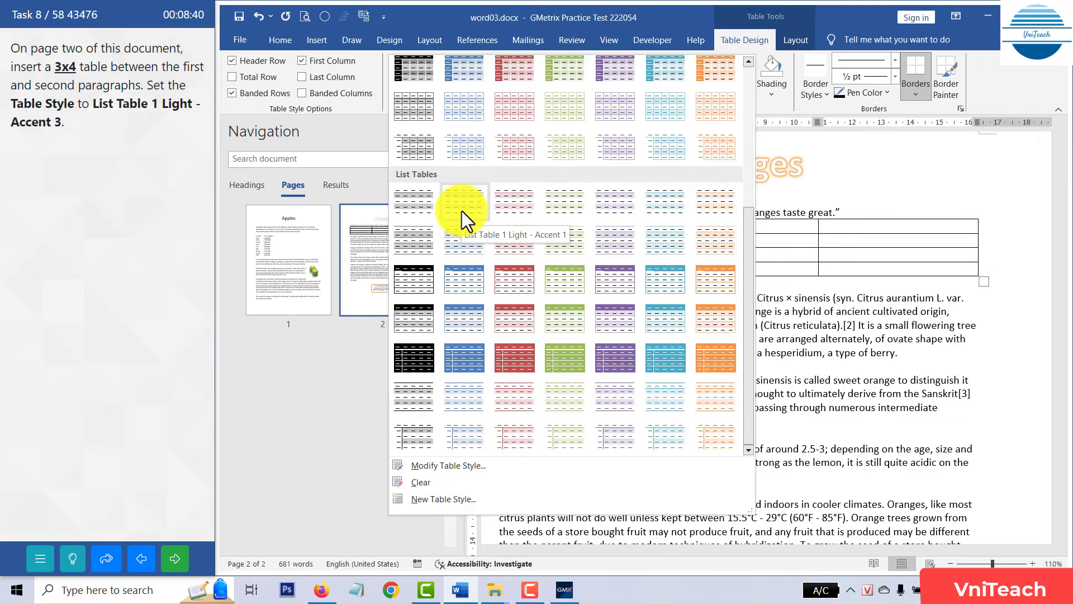
left_click(562, 207)
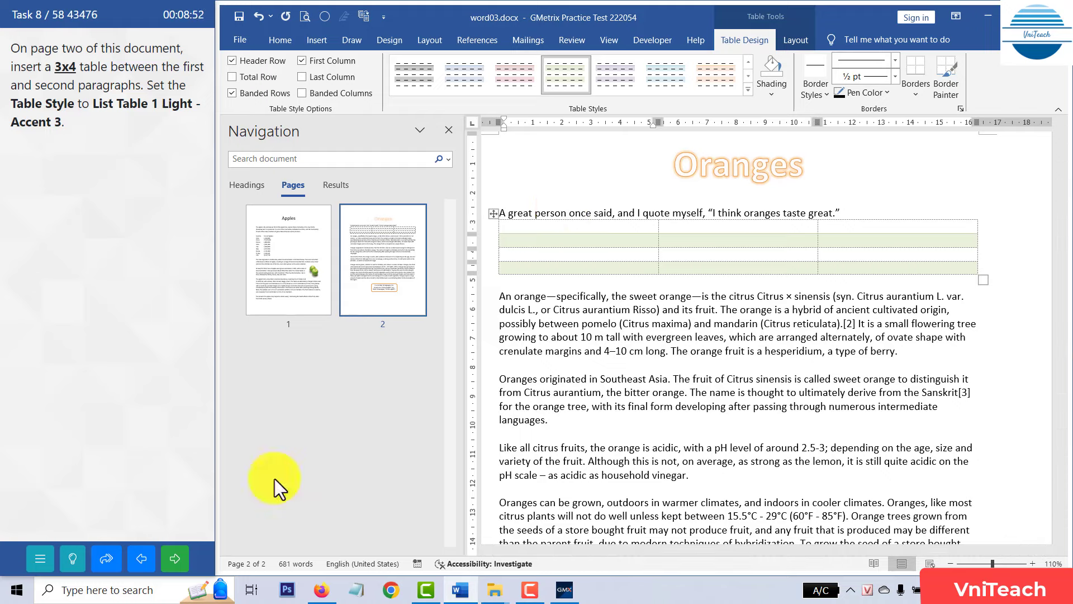
left_click(175, 558)
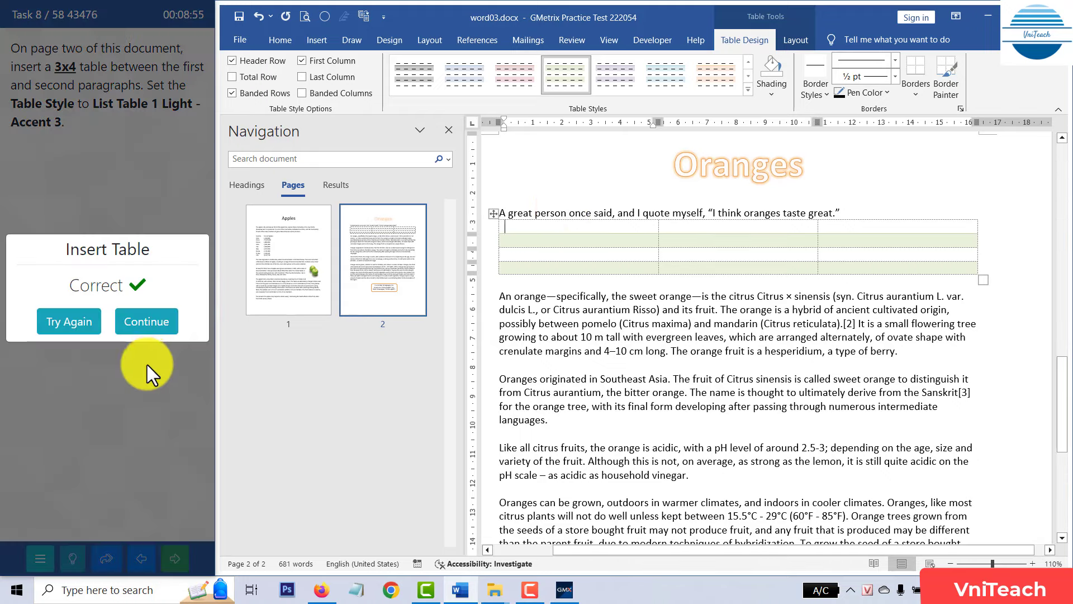
Step: Insert oranges.jpg from Documents > GMetrixTemplates after page 2's second paragraph
left_click(148, 327)
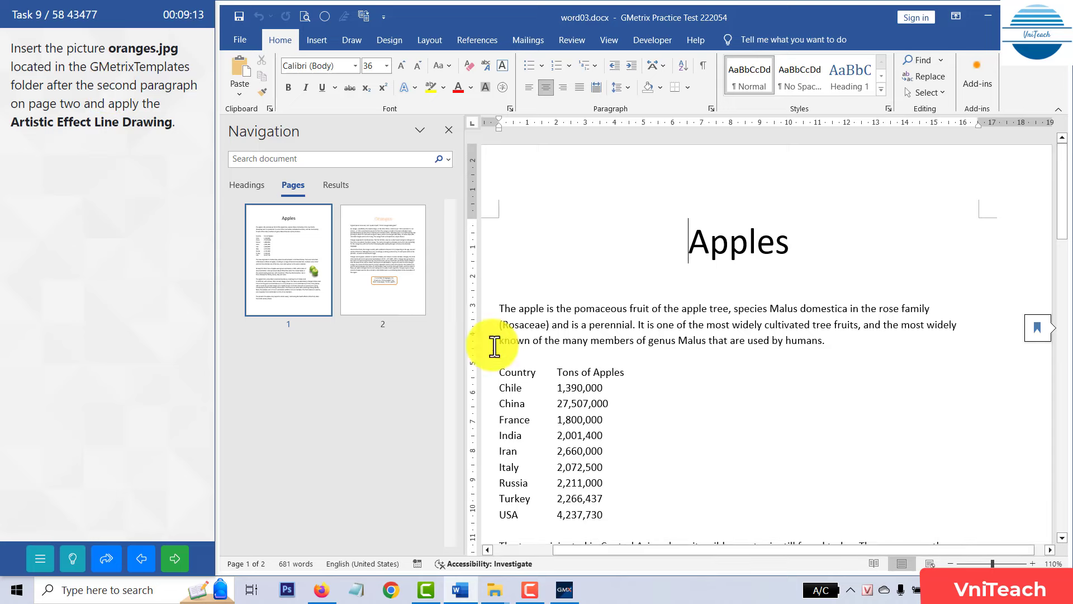
left_click(379, 288)
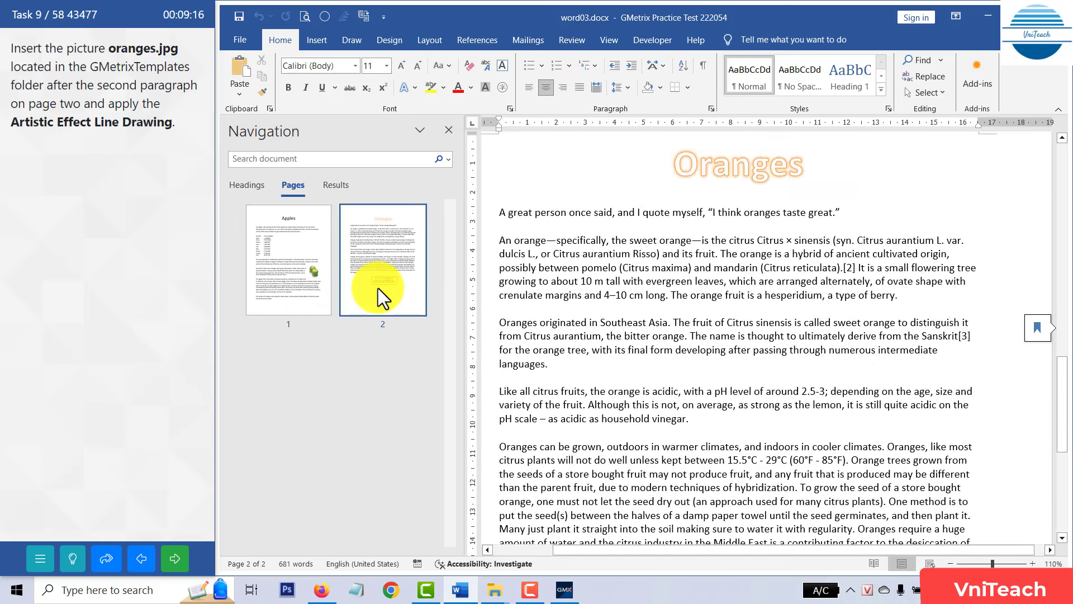
left_click(528, 309)
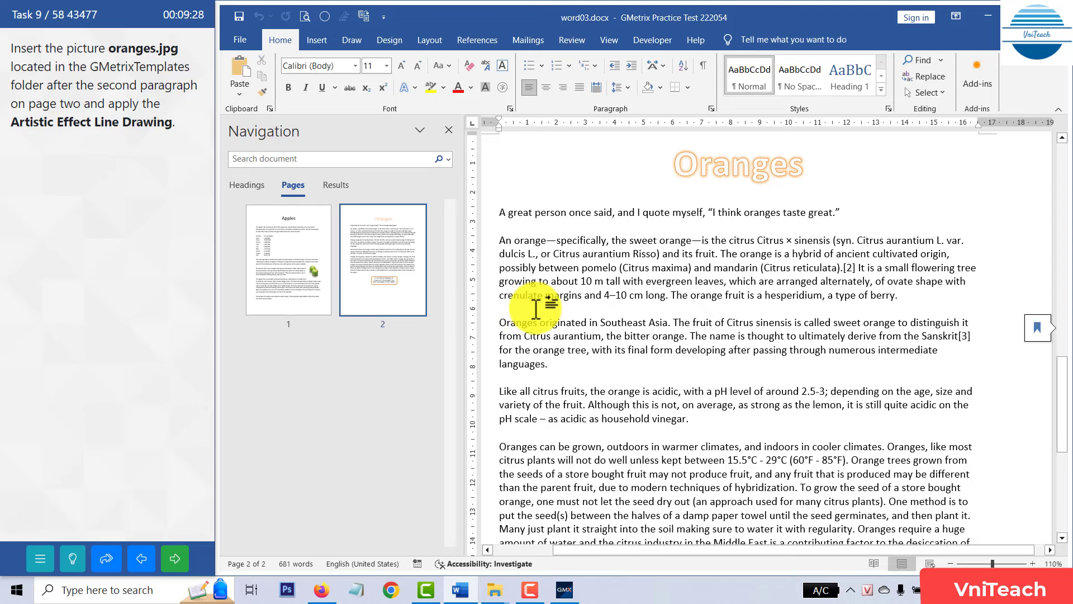
left_click(317, 40)
left_click(362, 77)
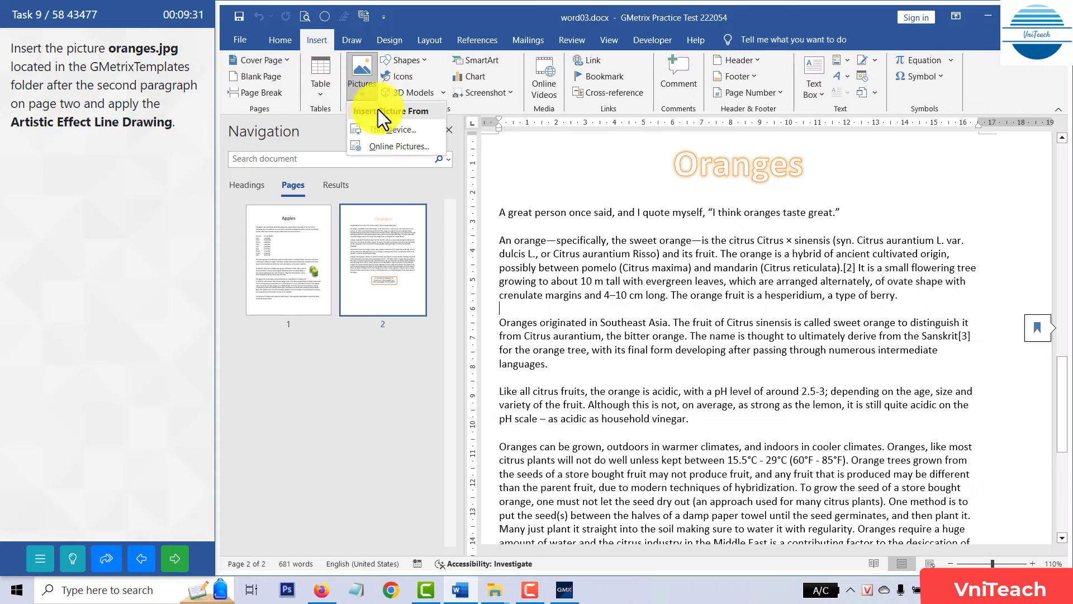
left_click(391, 129)
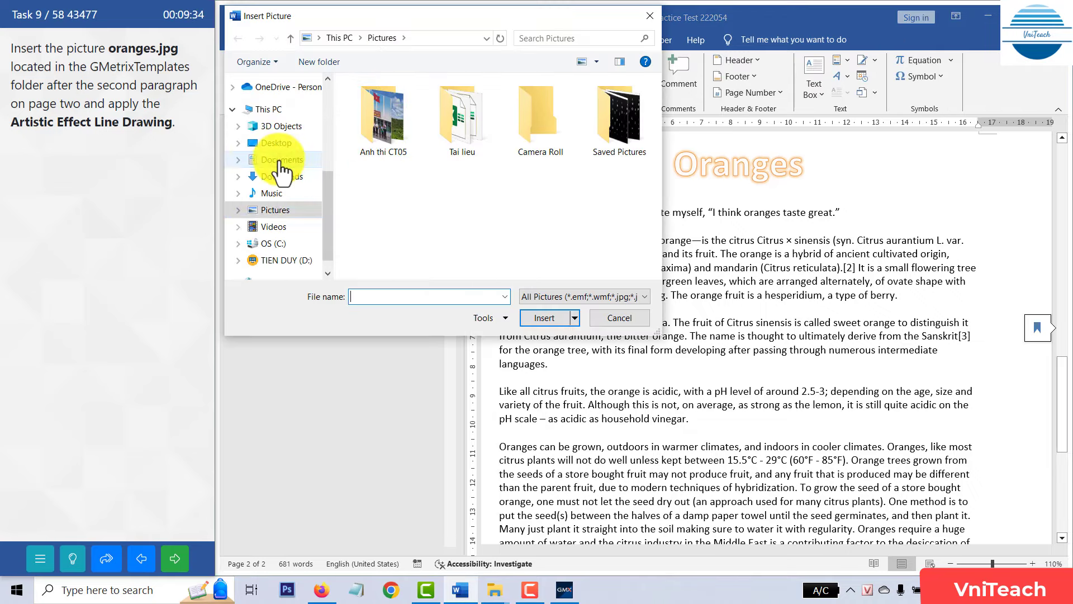
left_click(281, 160)
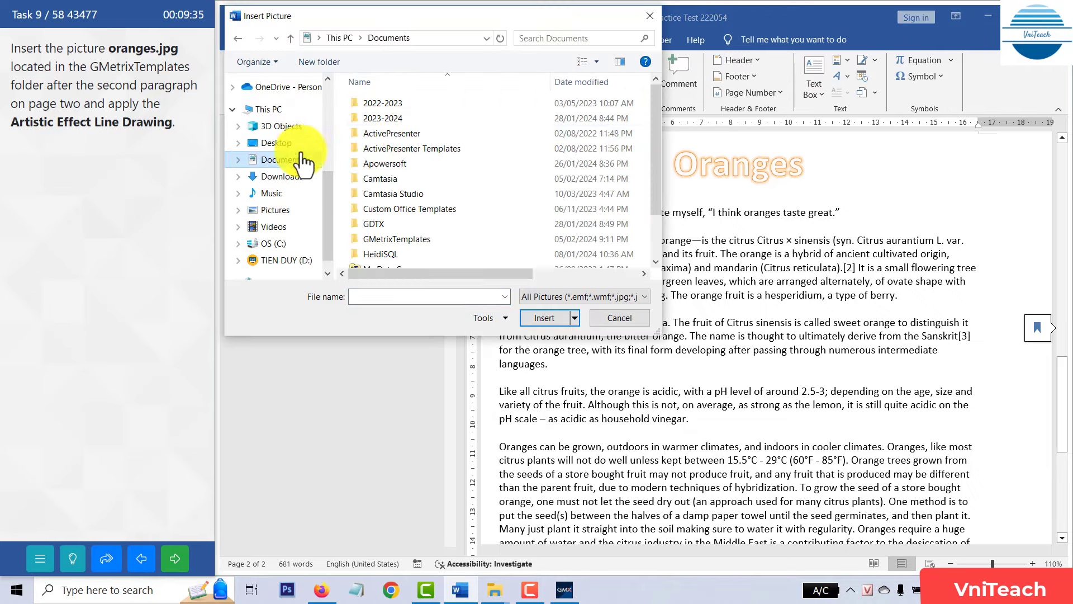
double_click(407, 243)
left_click(380, 130)
left_click(531, 317)
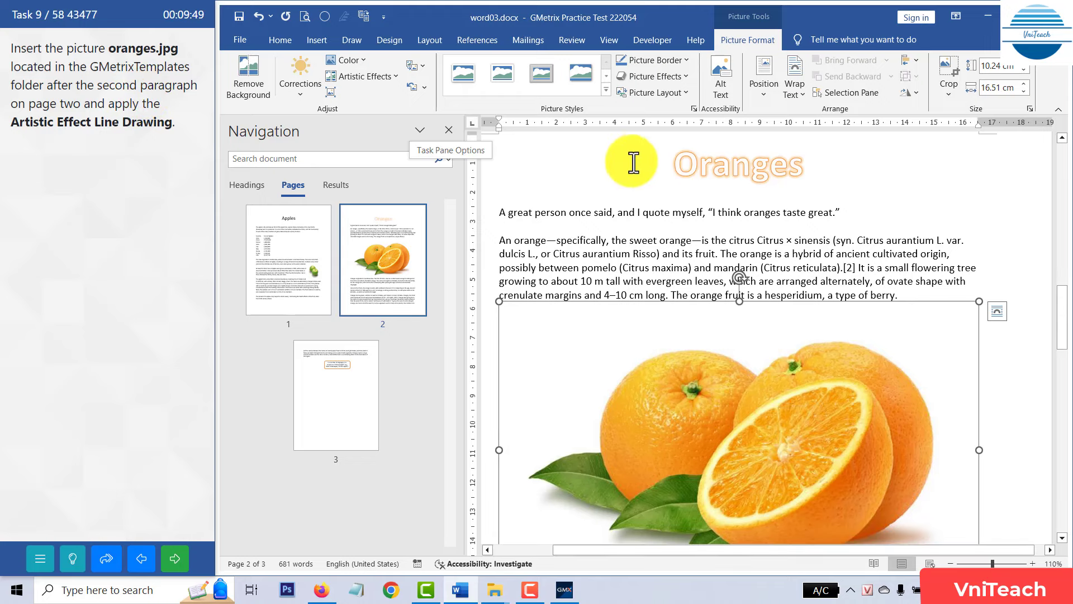
Step: Apply the Line Drawing artistic effect to the oranges picture and submit
left_click(394, 77)
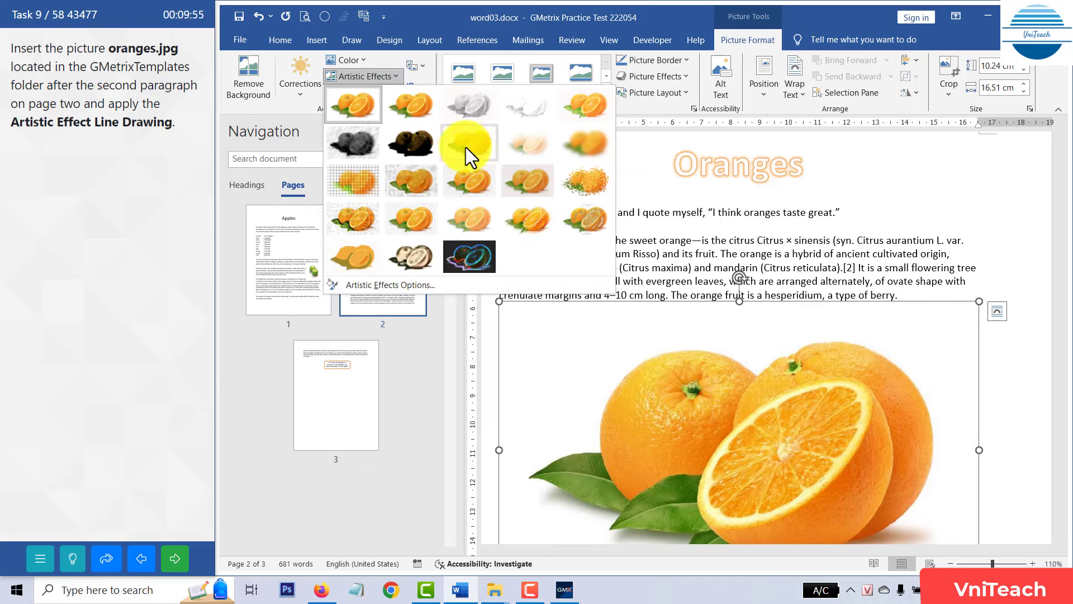
left_click(575, 112)
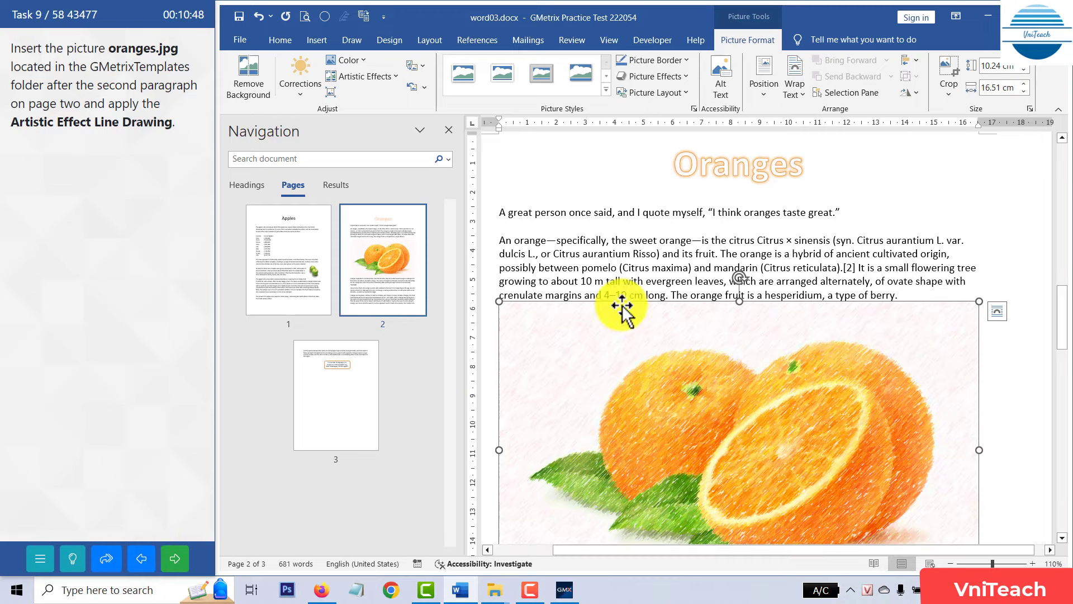
left_click(632, 282)
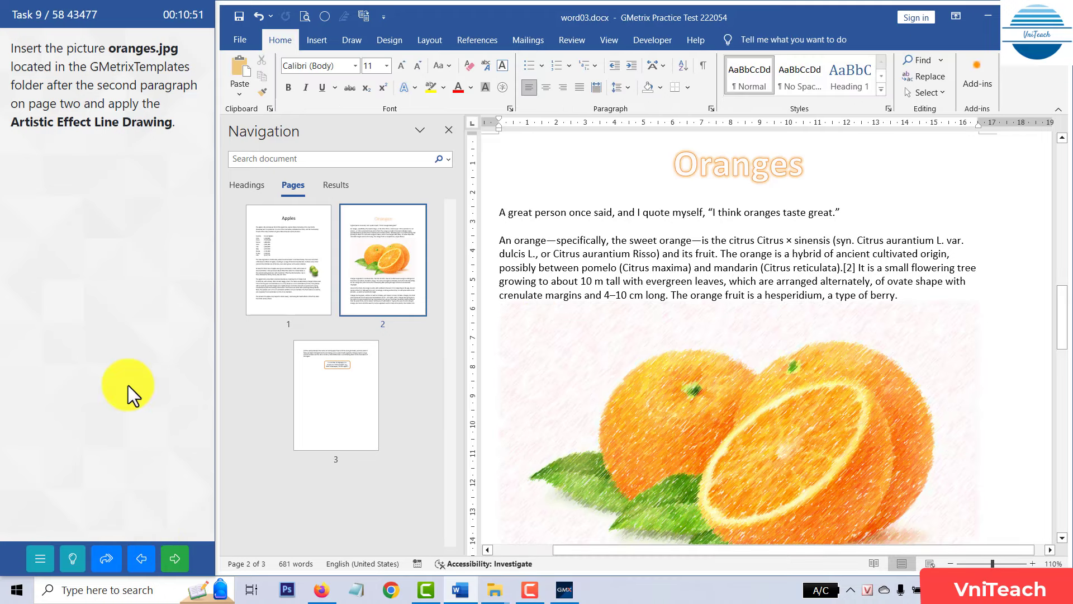
left_click(151, 339)
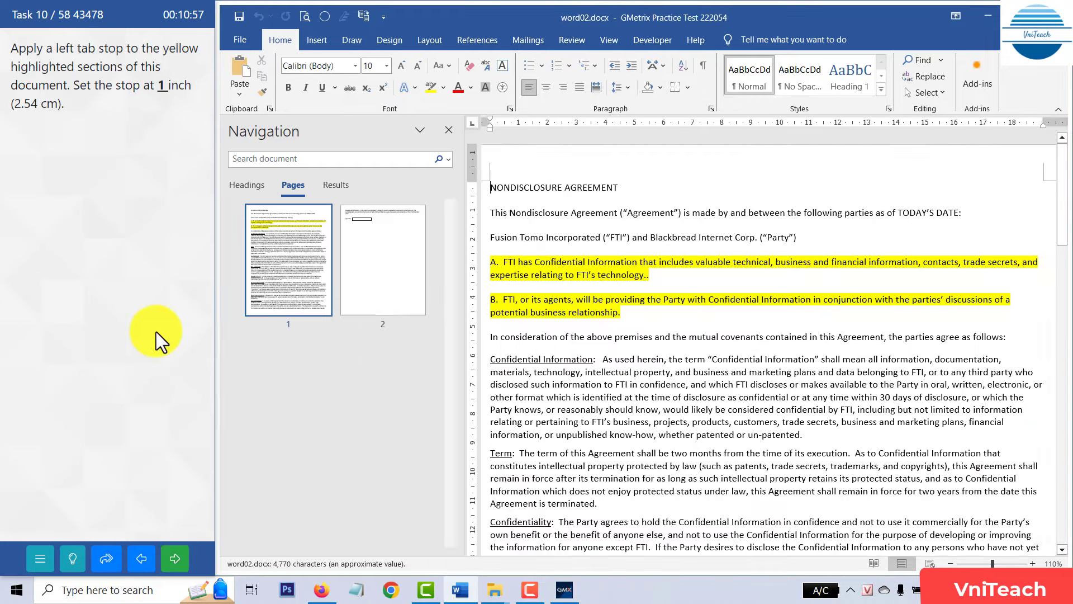
Step: Set a 2.54 cm left tab stop on highlighted paragraphs A and B, then submit
left_click_drag(626, 312, 492, 263)
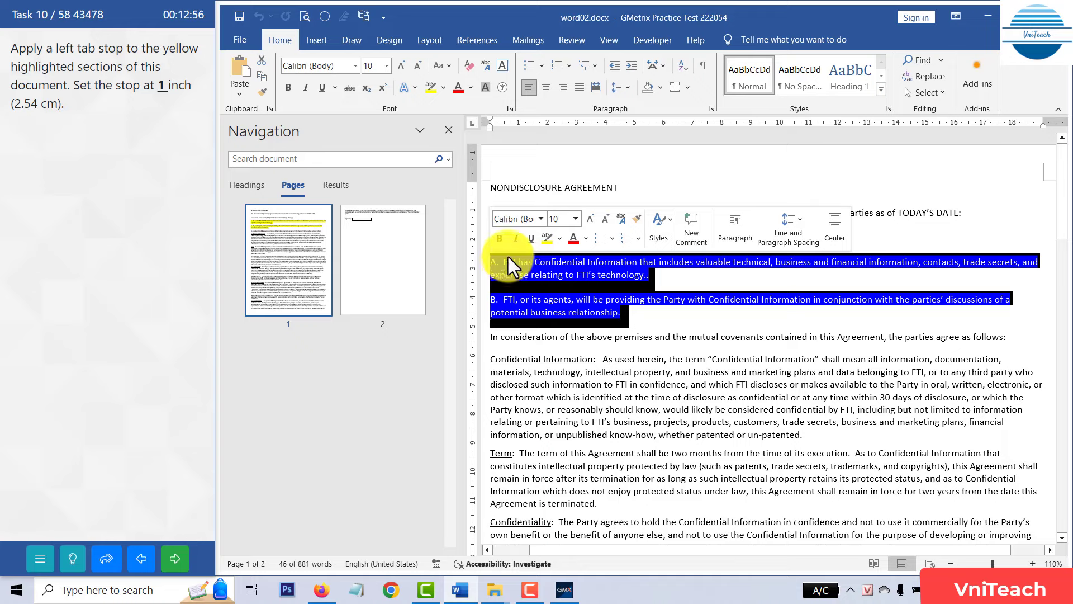
left_click(426, 38)
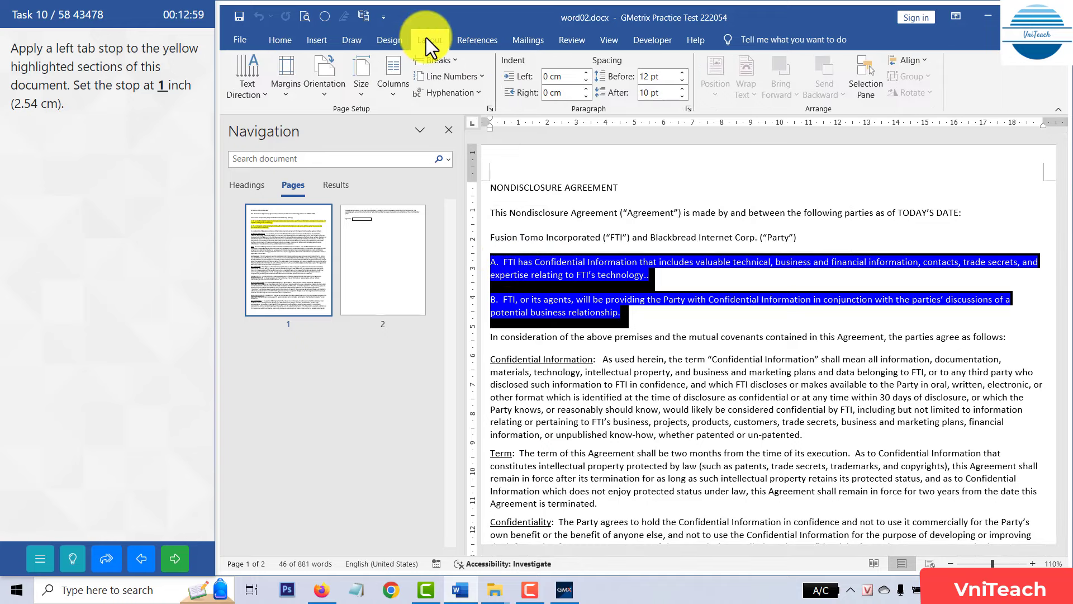
left_click(282, 40)
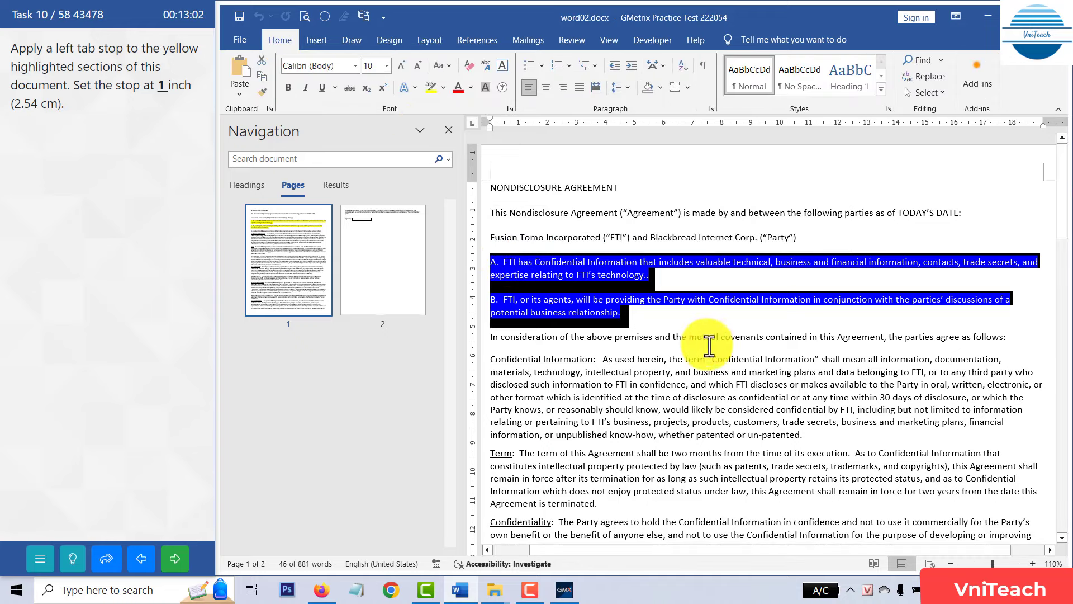
left_click(712, 108)
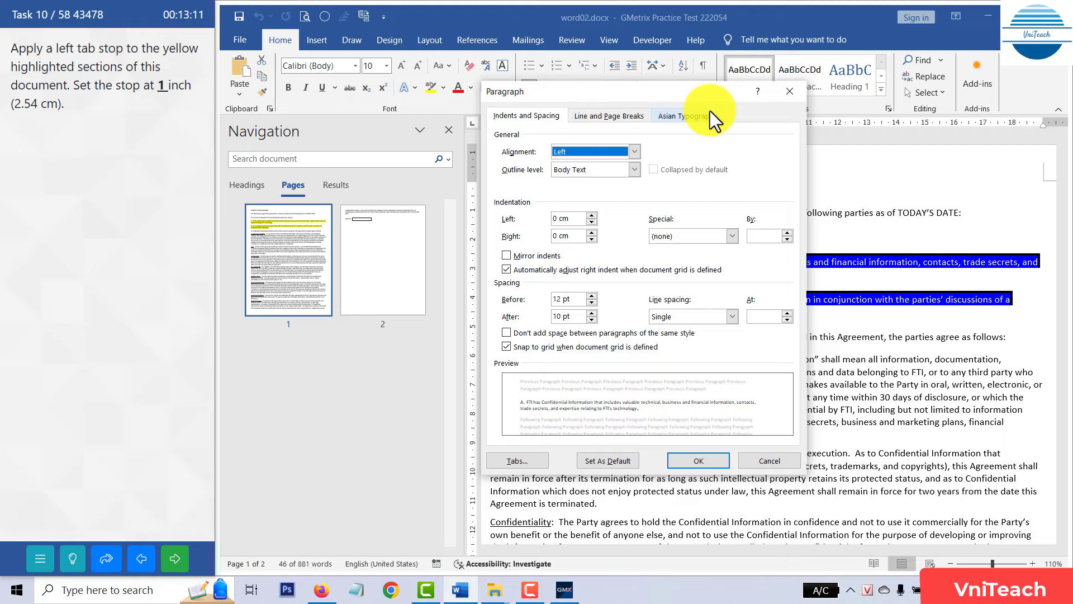
left_click(535, 463)
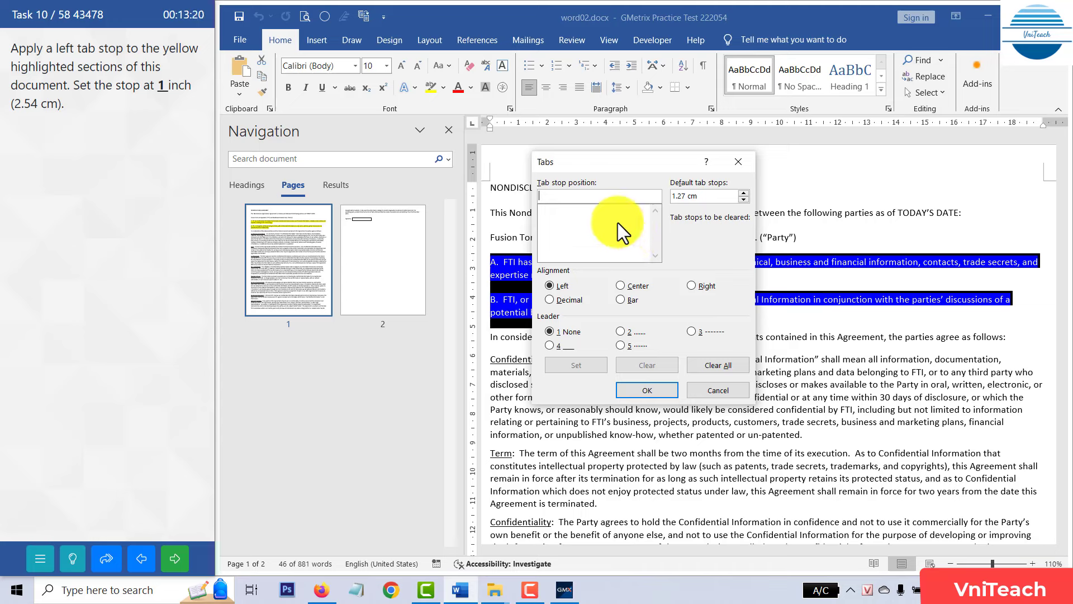
type("2.54")
type(" cm")
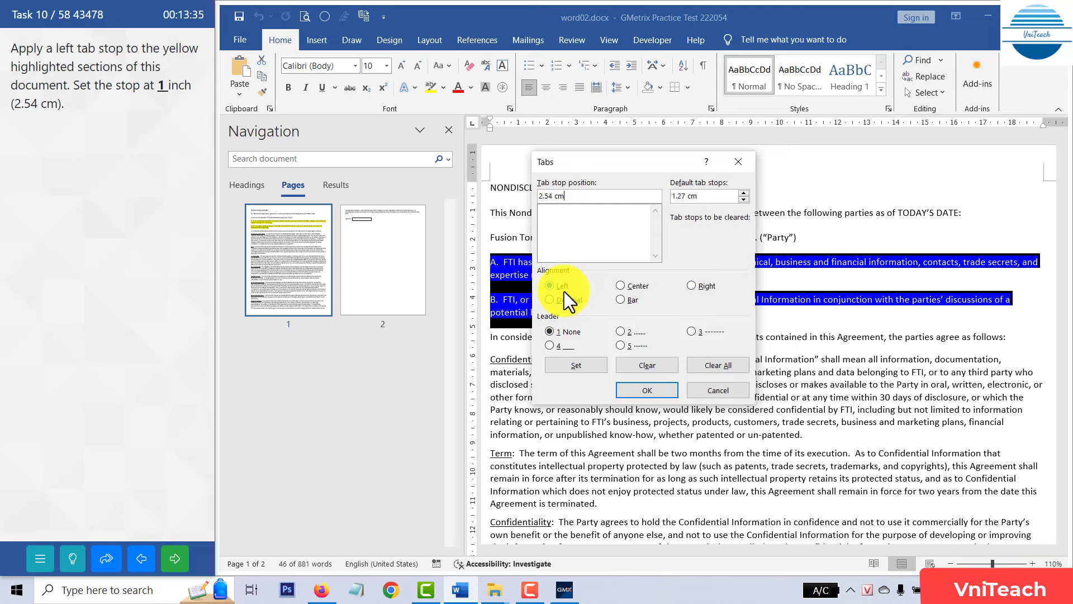
left_click(582, 368)
left_click(646, 391)
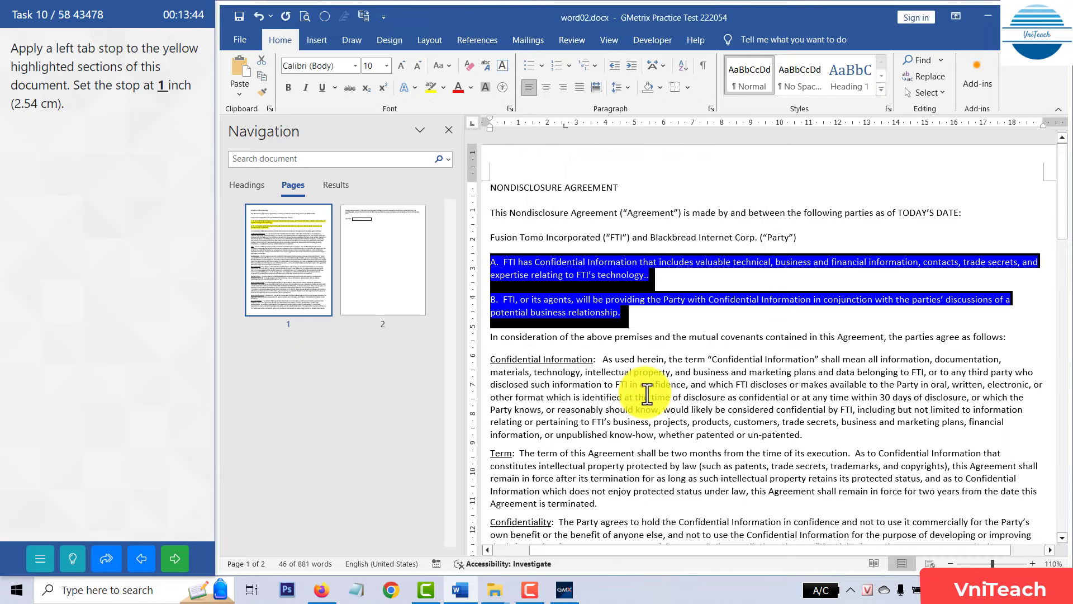
left_click(183, 566)
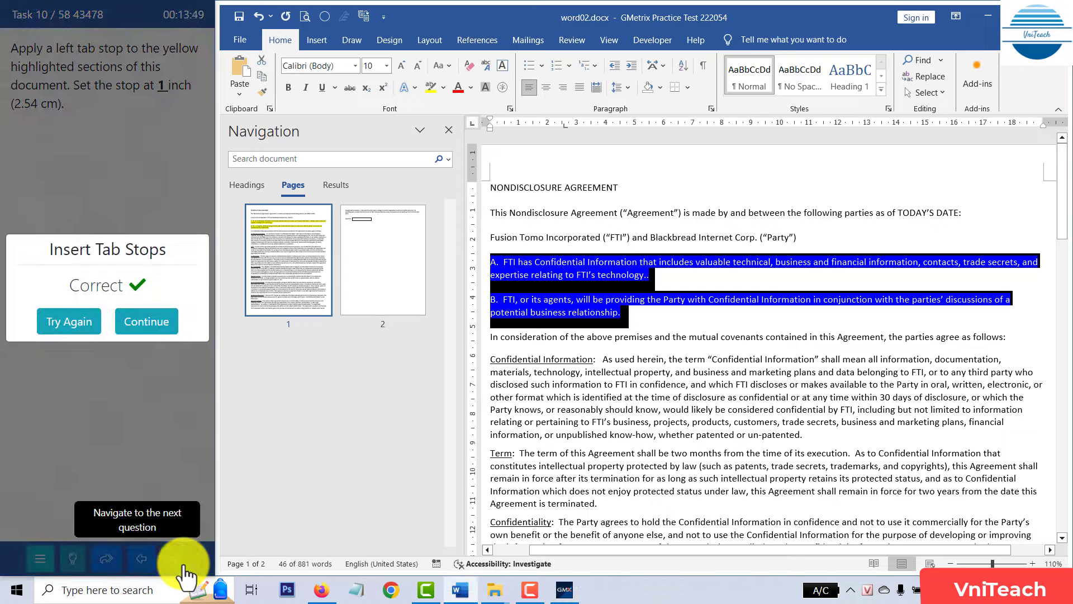
left_click(128, 330)
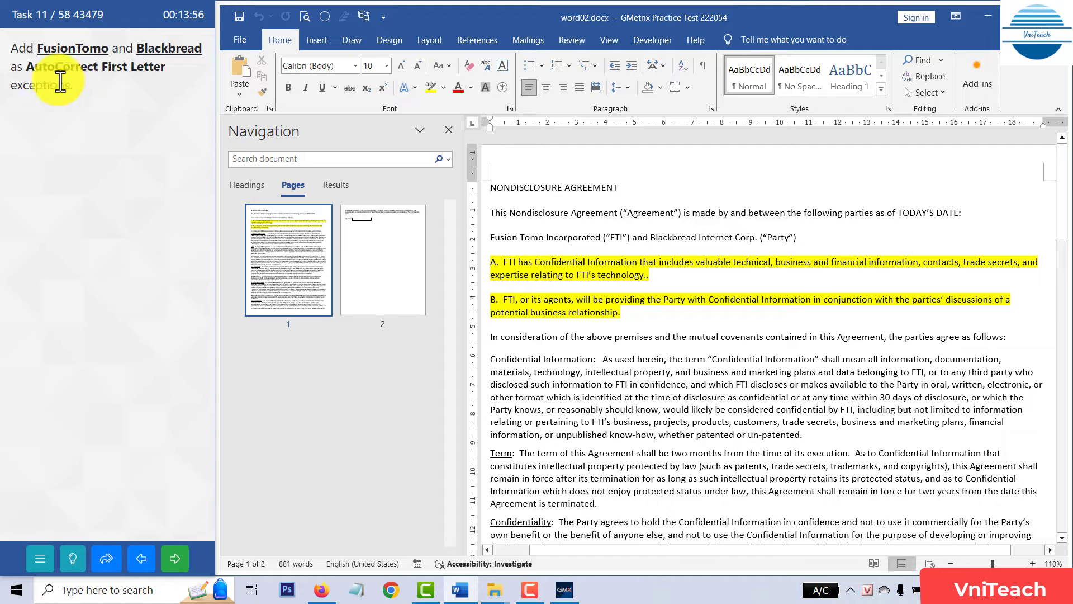
Step: Open the AutoCorrect Exceptions list from Word Options > Proofing
left_click(491, 191)
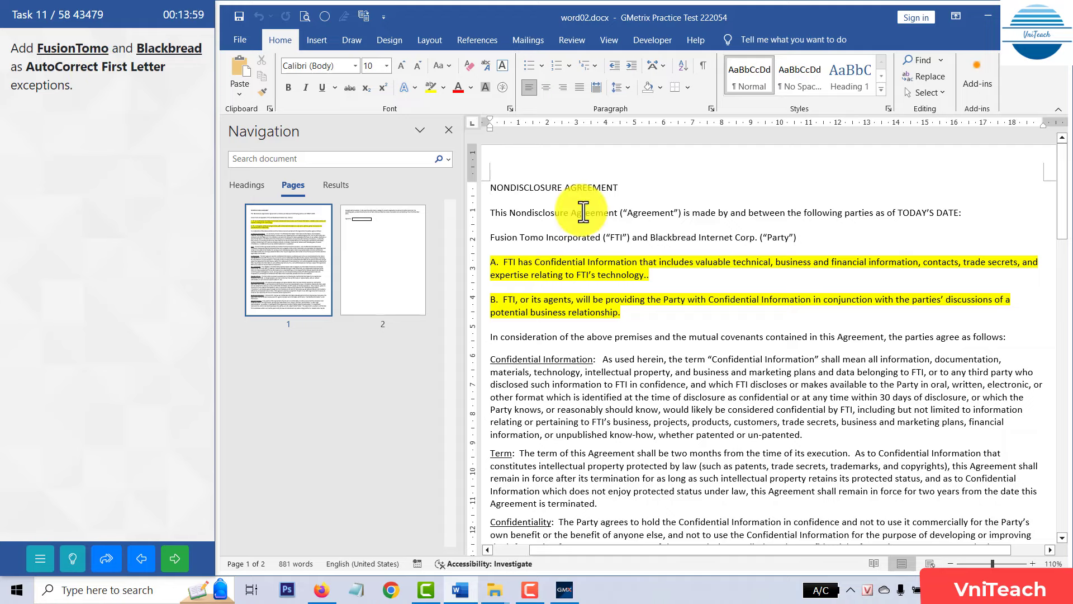
left_click(239, 43)
left_click(273, 544)
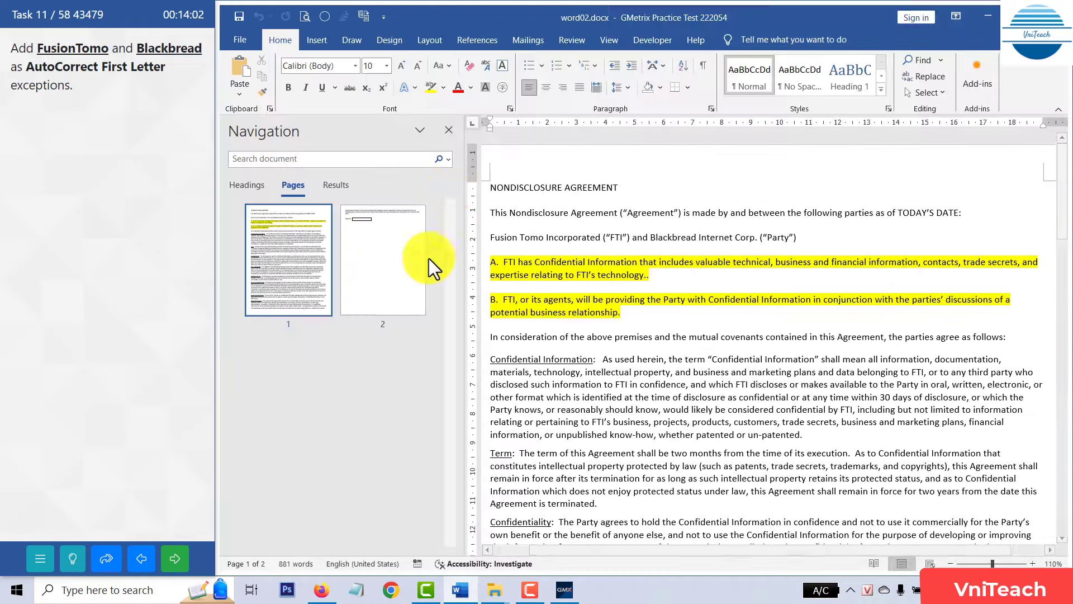
left_click(383, 123)
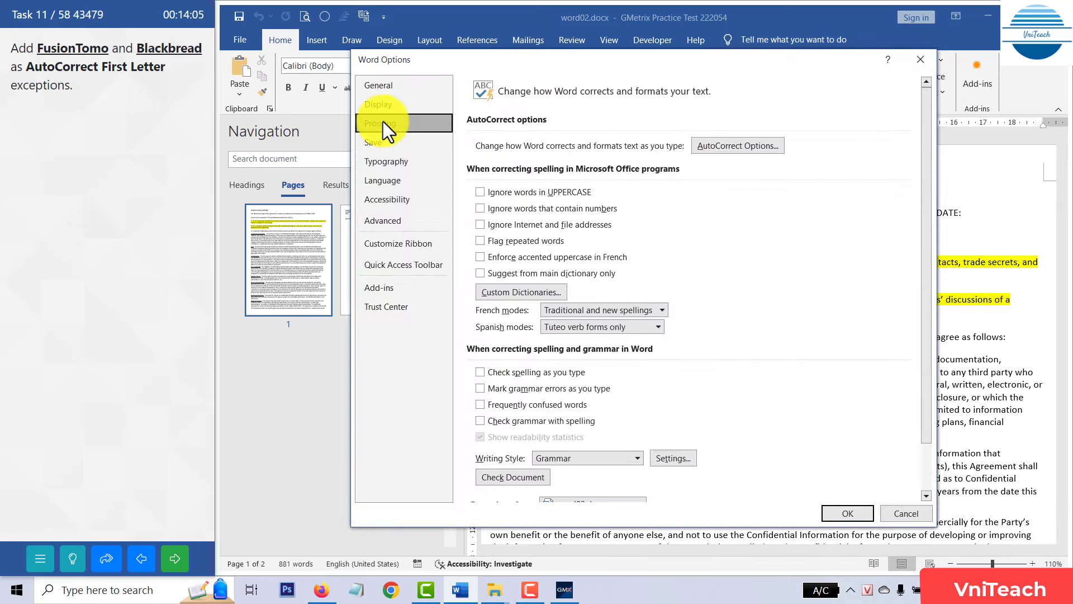
left_click(750, 143)
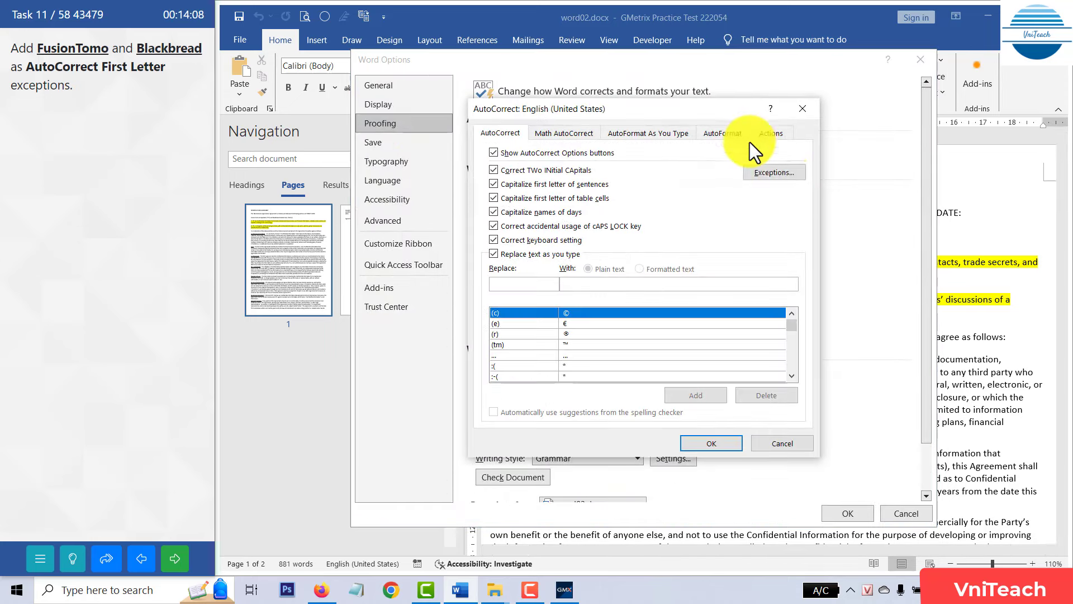
left_click(781, 173)
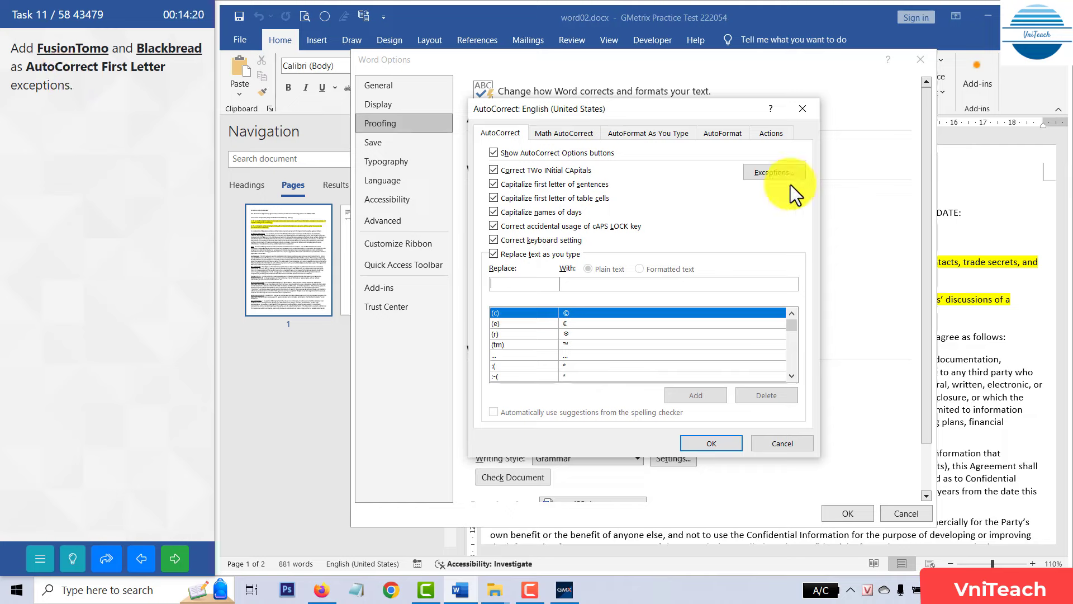
left_click(770, 173)
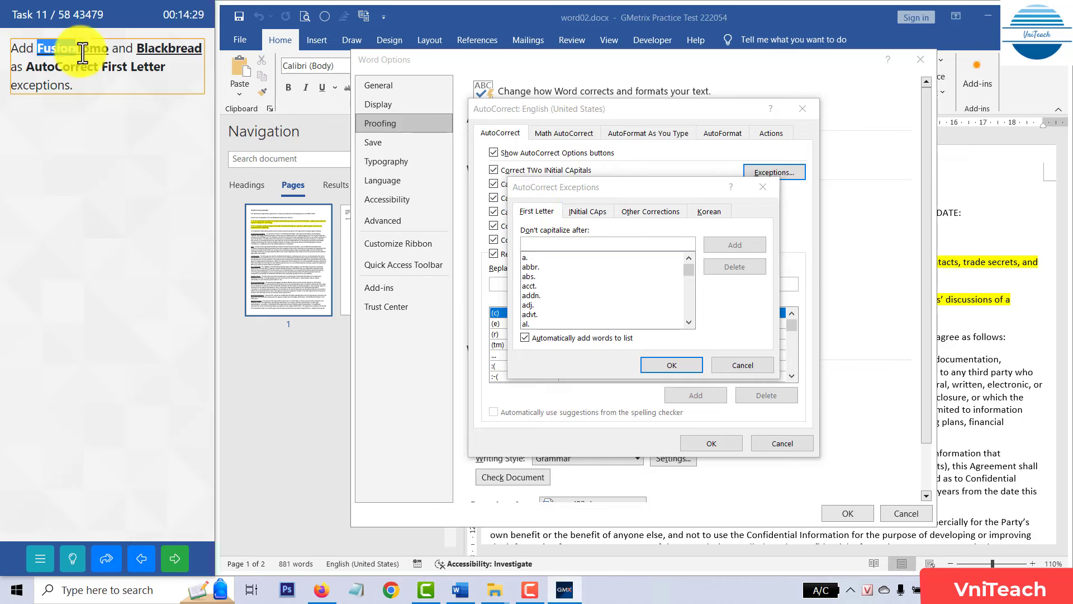
Step: Add FusionTomo and Blackbread as First Letter exceptions and confirm all dialogs
left_click_drag(39, 50, 108, 55)
key("ctrl+c")
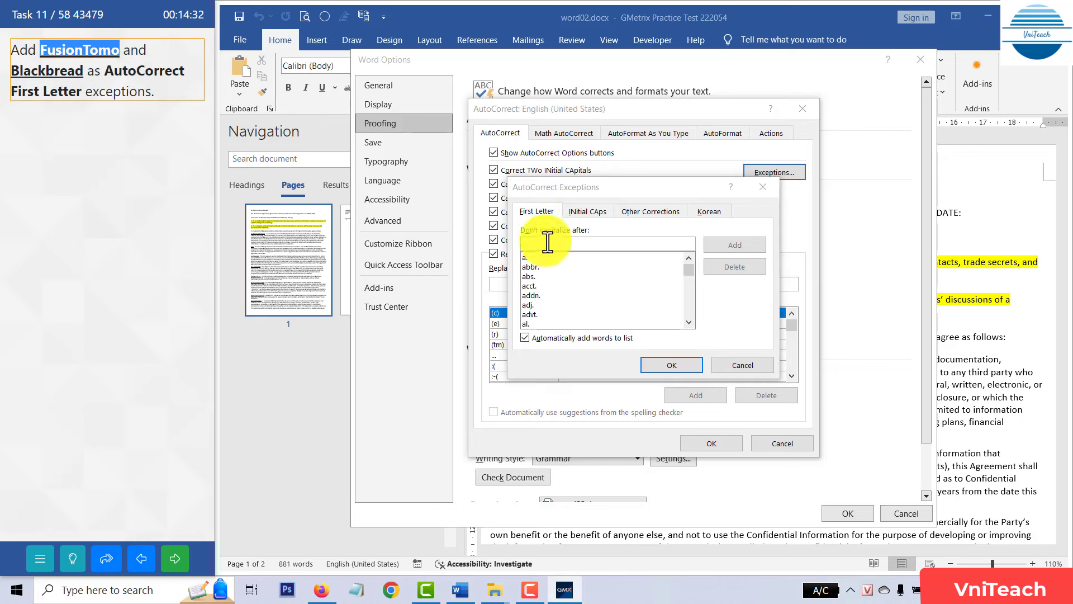
left_click(546, 243)
key("ctrl+v")
left_click(748, 244)
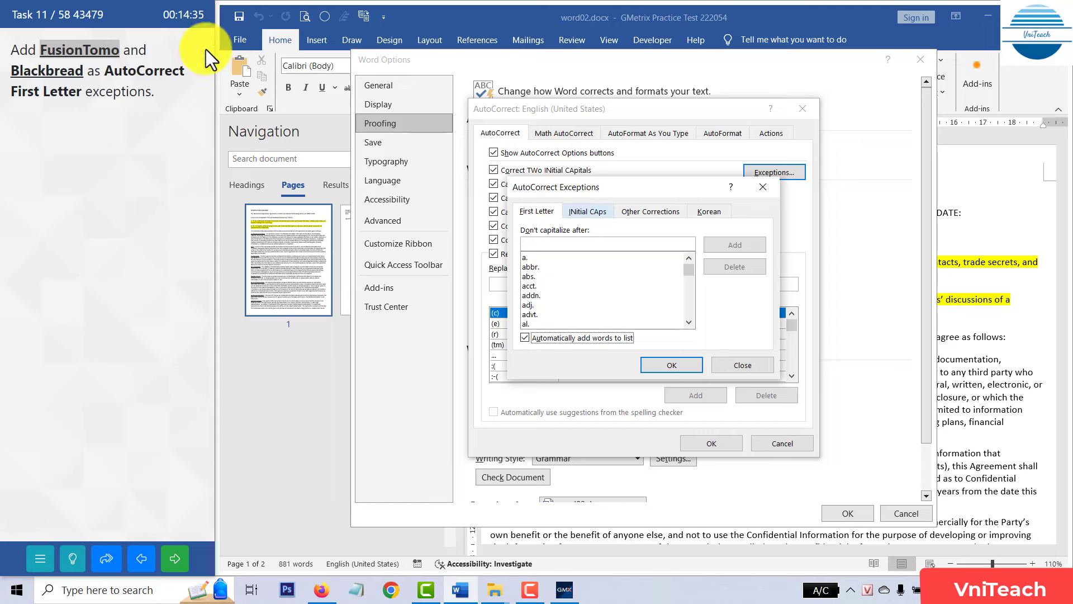
left_click_drag(12, 73, 90, 73)
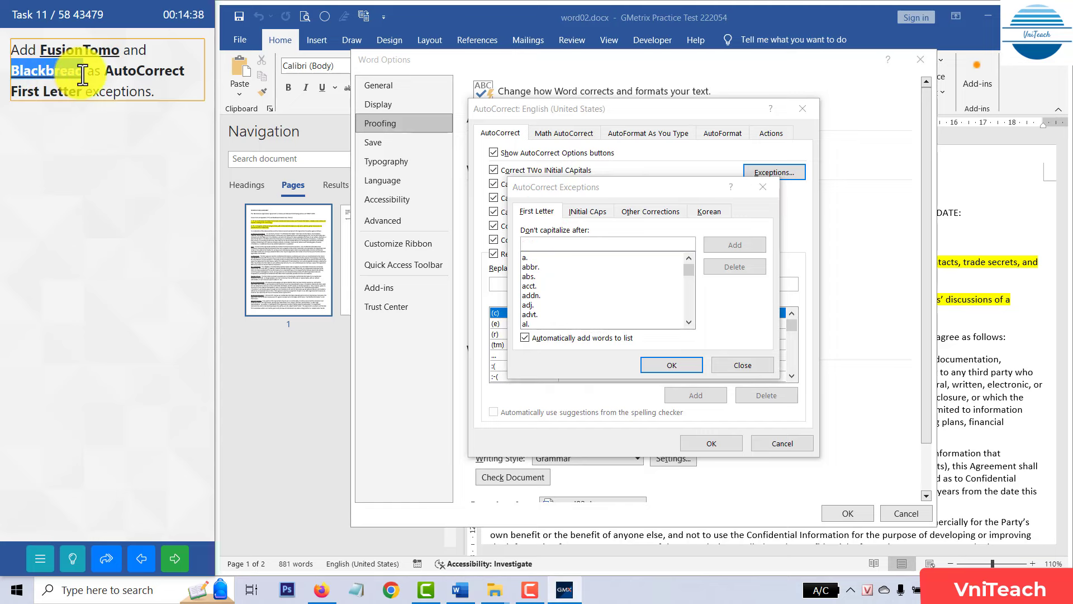
left_click(576, 244)
key("ctrl+v")
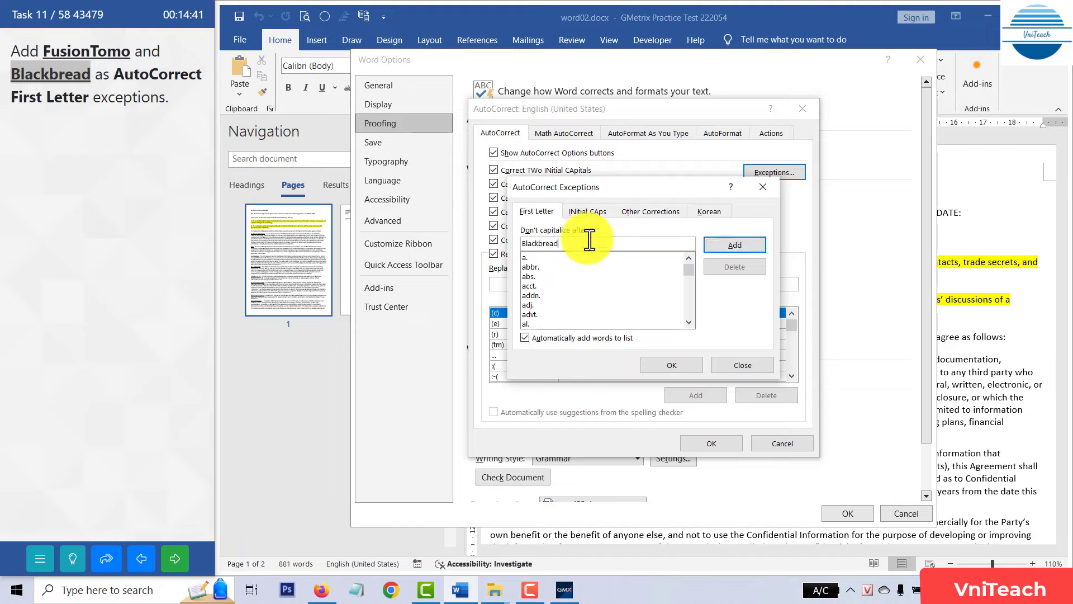
left_click(758, 245)
left_click(677, 368)
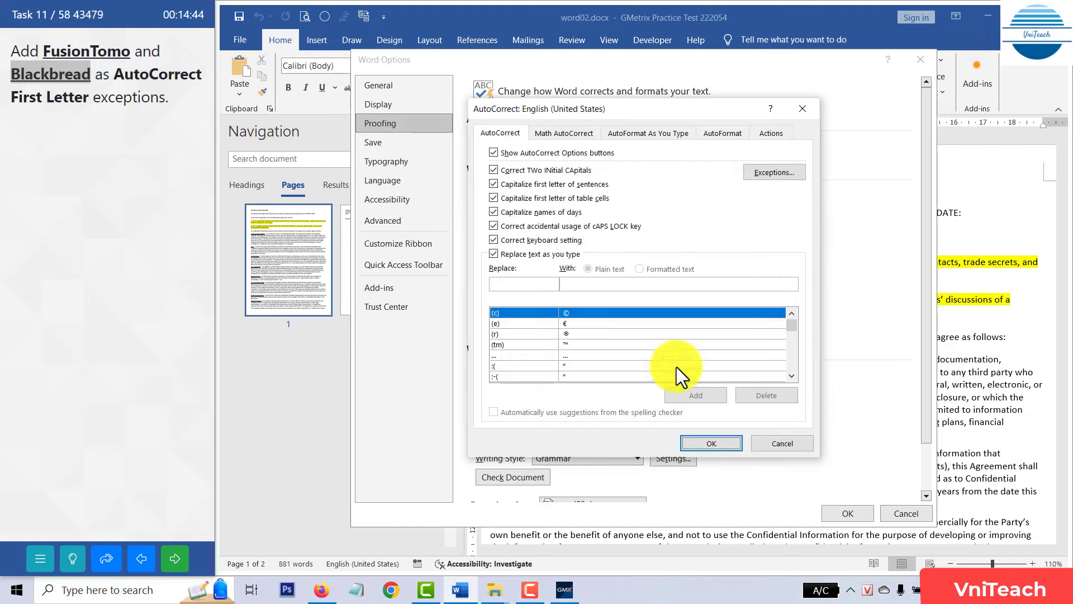
left_click(719, 447)
left_click(838, 511)
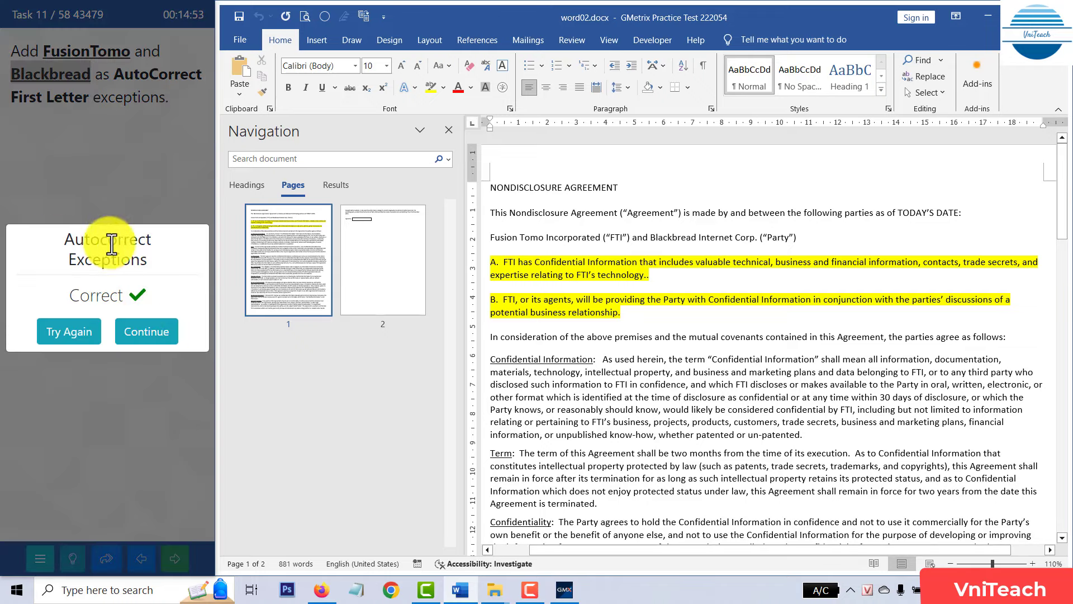
Step: Insert continuous section breaks before paragraph A and after paragraph B
left_click(155, 342)
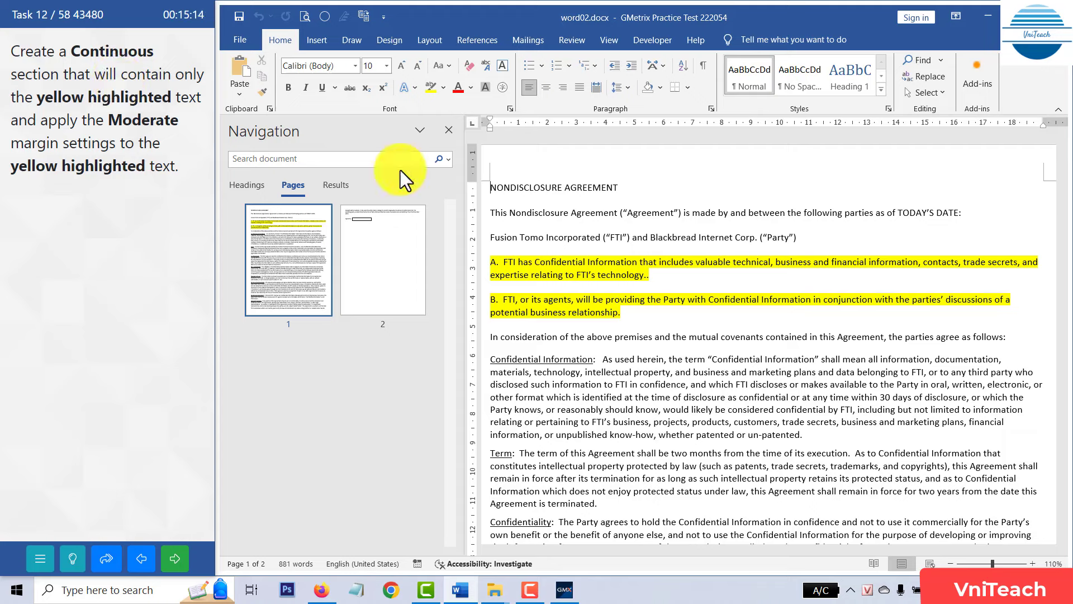
left_click(491, 261)
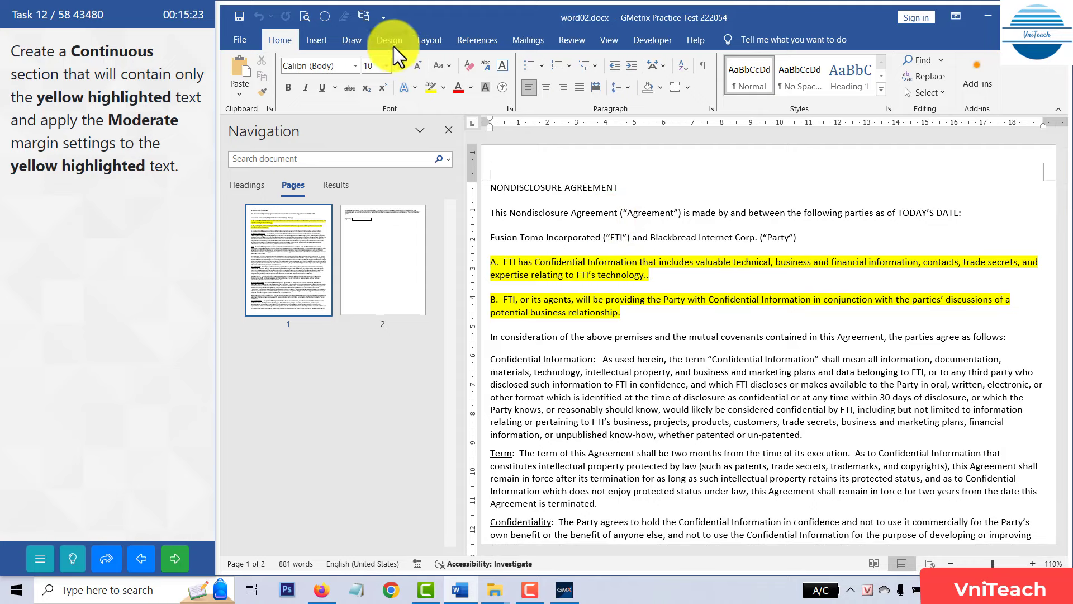
left_click(436, 39)
left_click(447, 62)
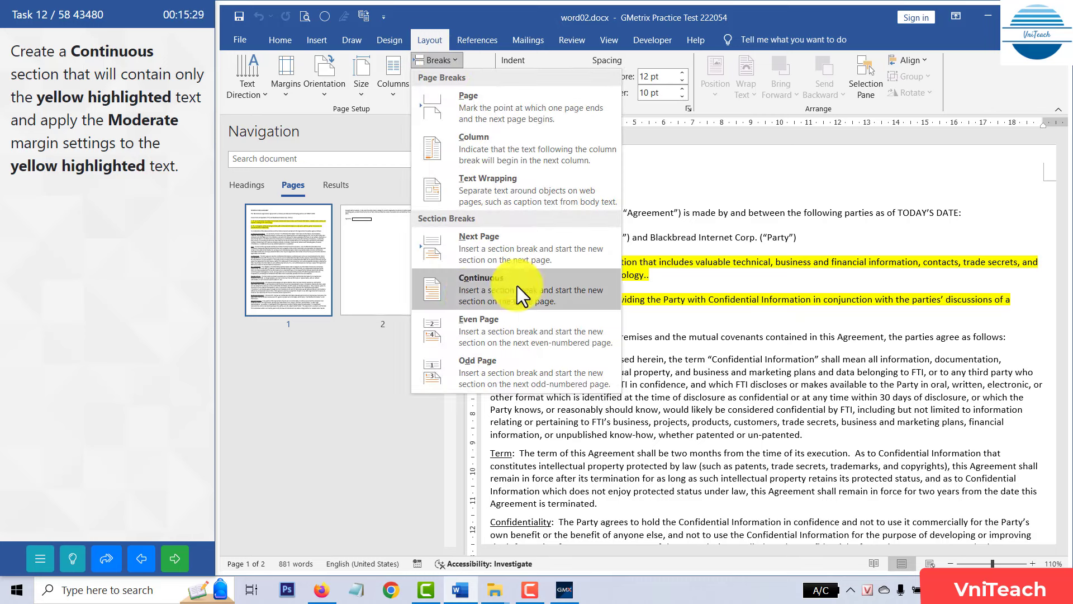
left_click(497, 295)
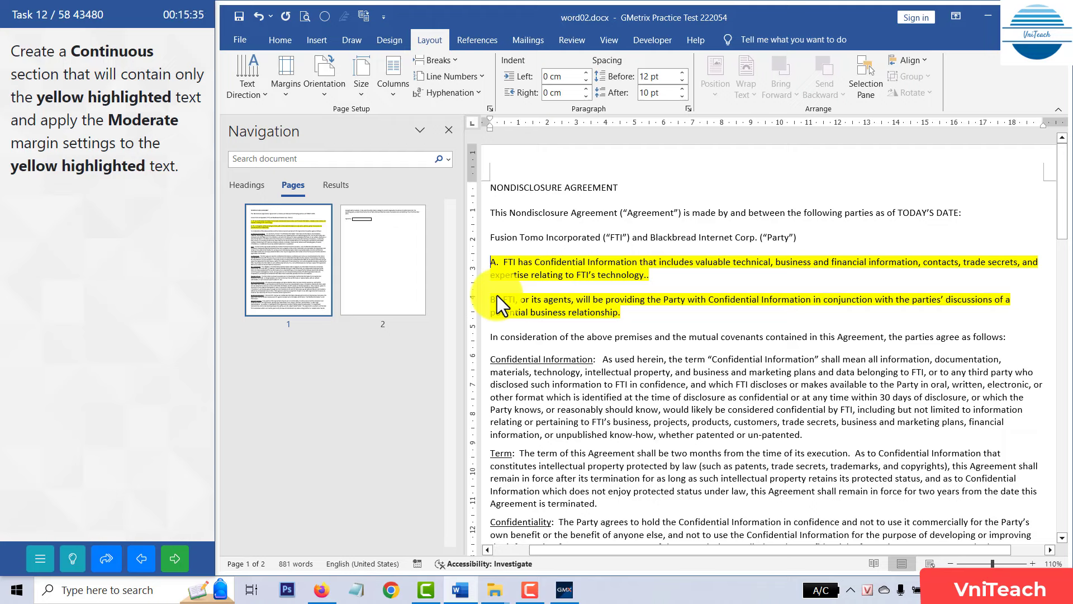
left_click(492, 337)
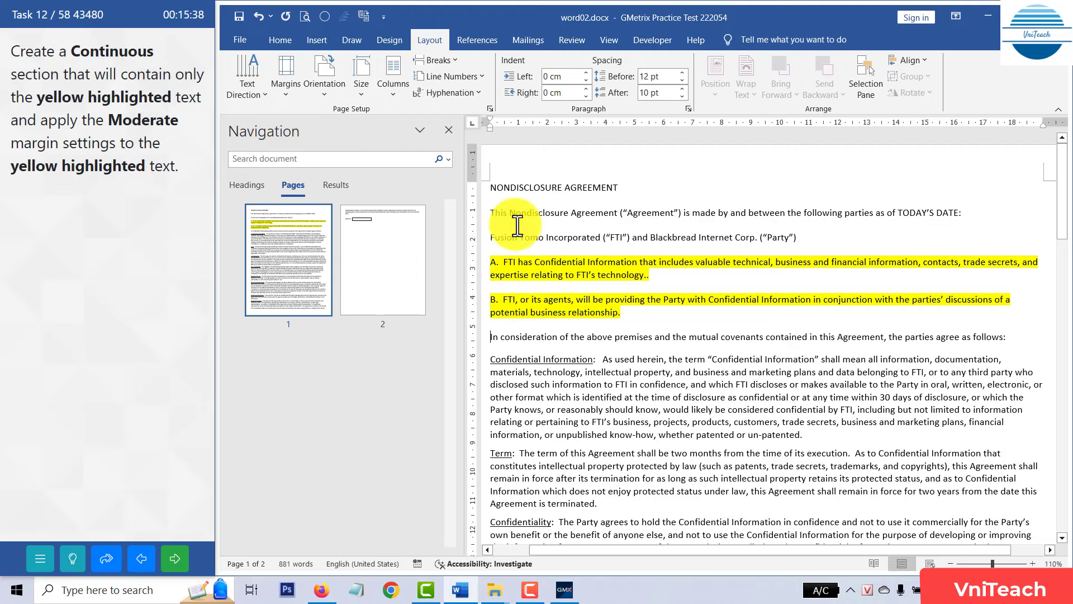
left_click(452, 60)
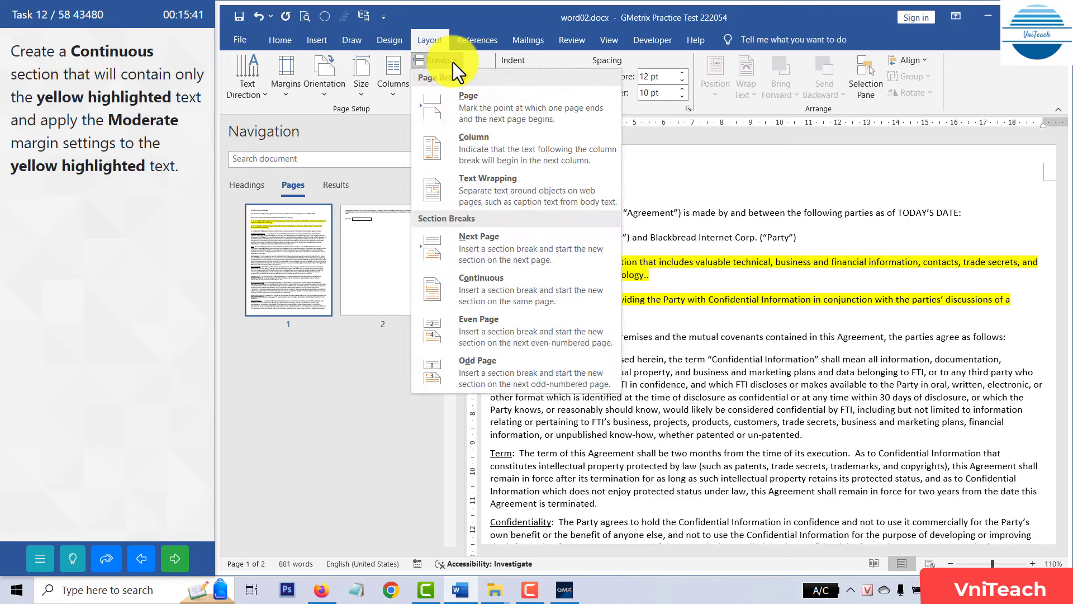
left_click(478, 291)
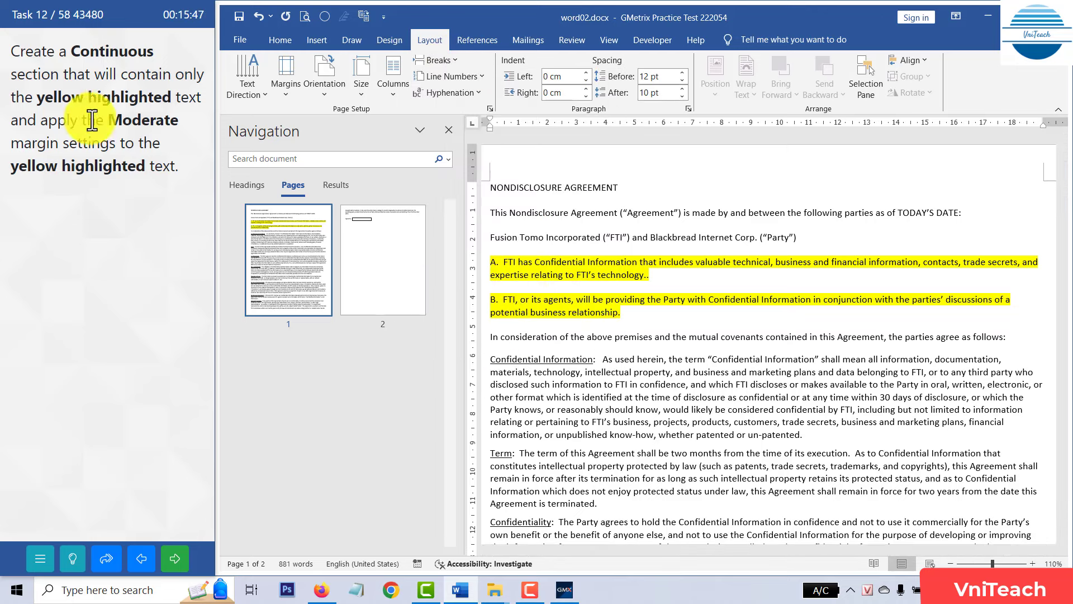
mouse_move(587, 328)
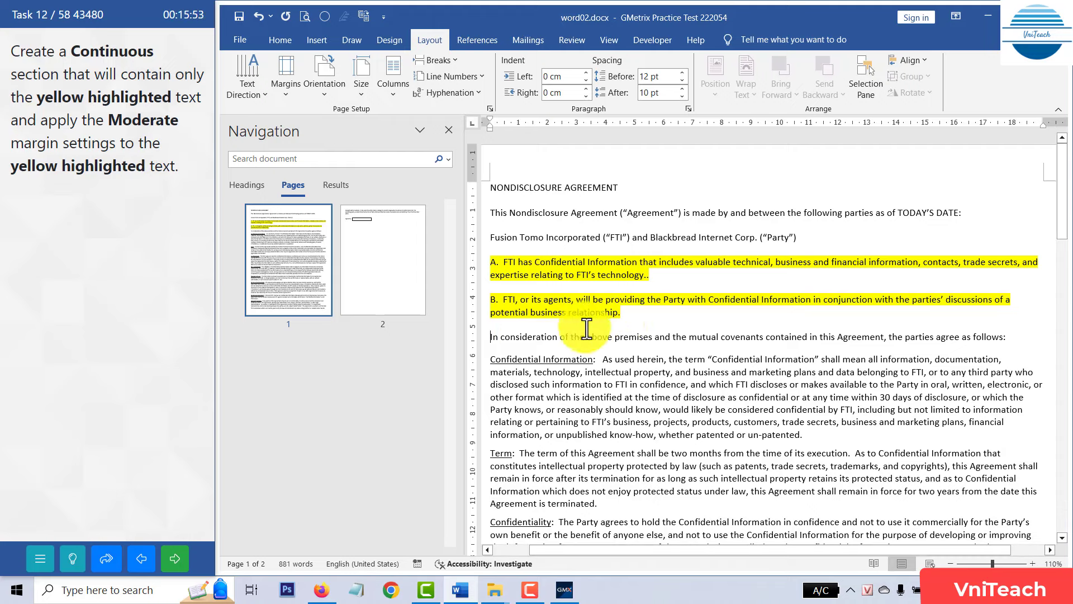
Step: Apply Moderate margins to the highlighted paragraphs A and B, then submit
left_click_drag(629, 312, 479, 267)
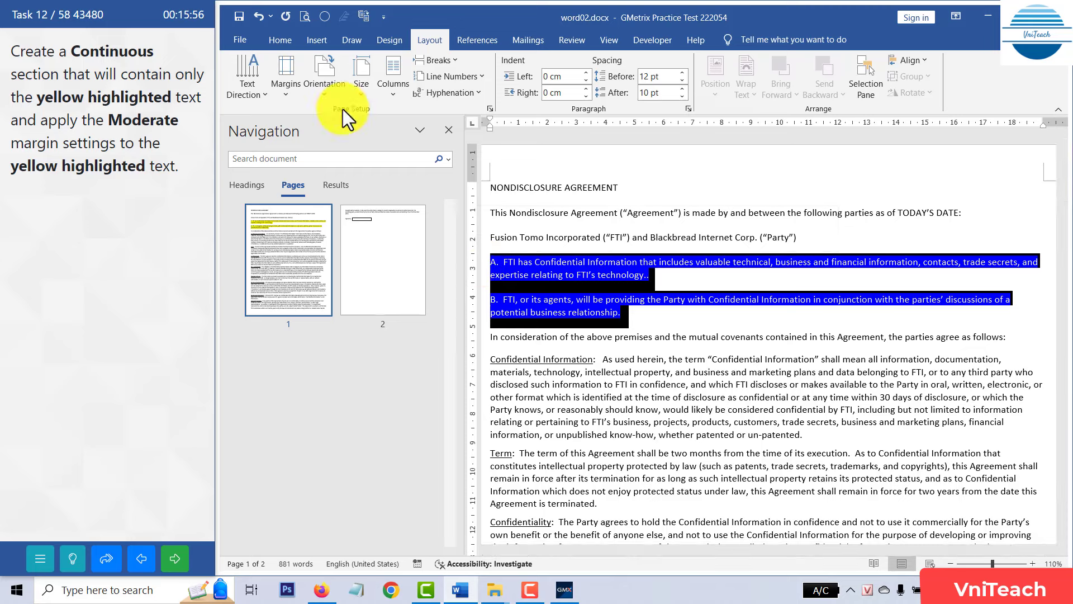
left_click(287, 96)
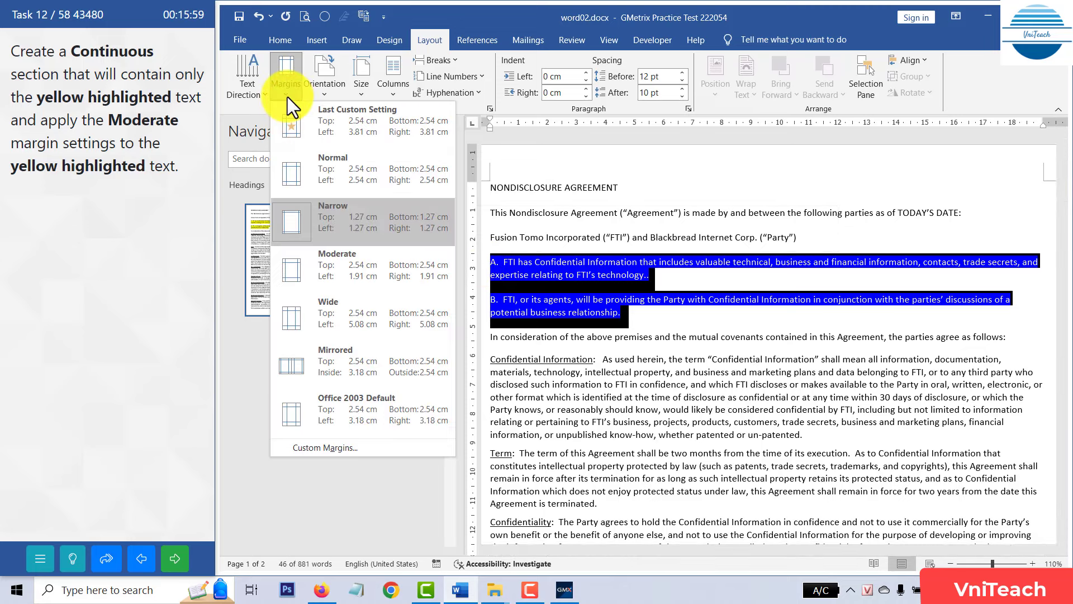
left_click(350, 274)
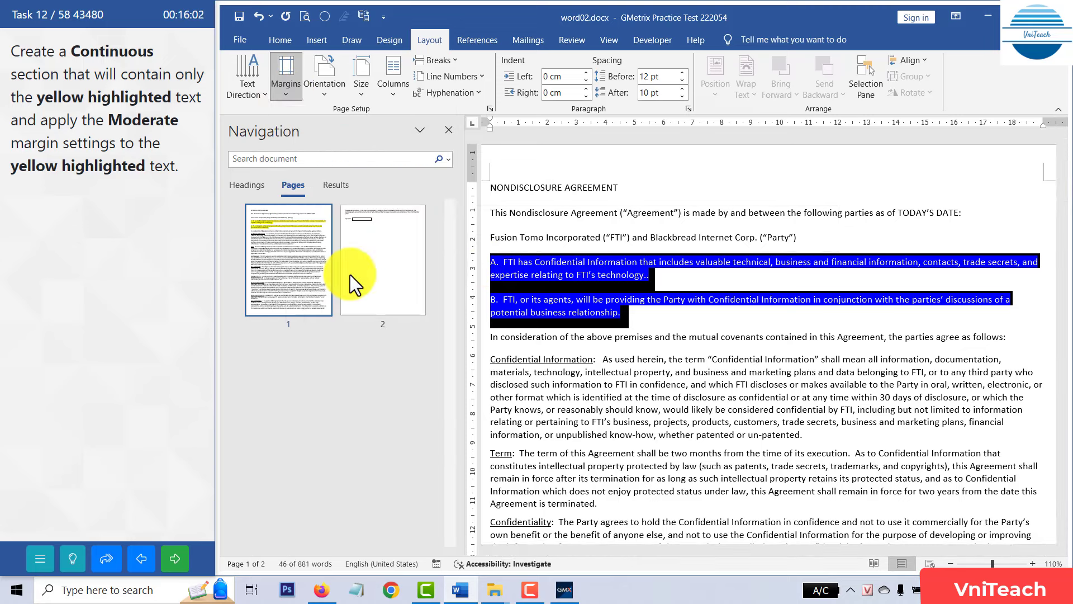
left_click(714, 317)
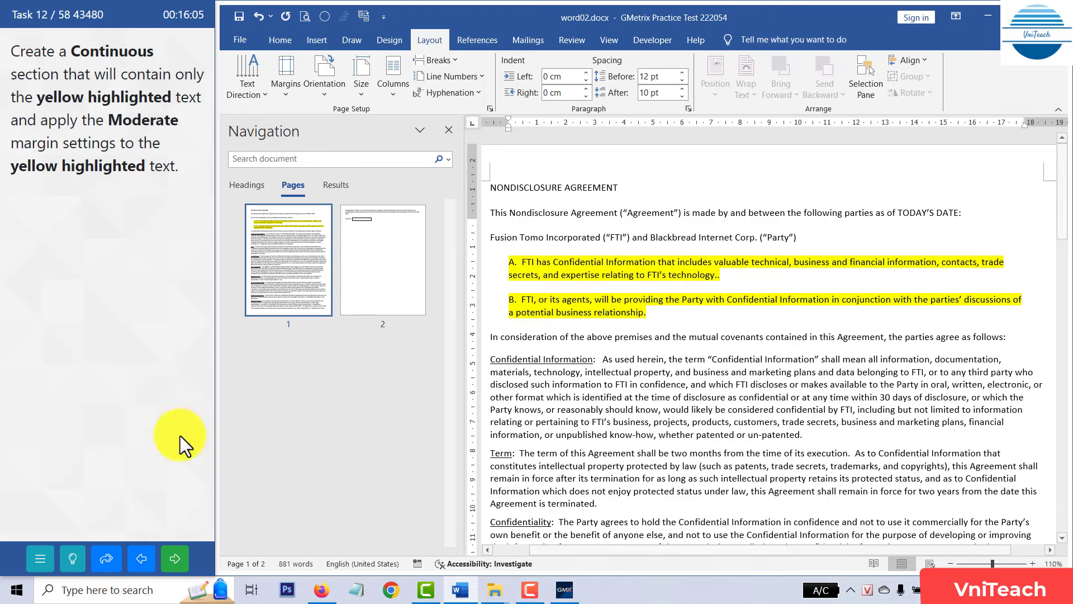
left_click(177, 560)
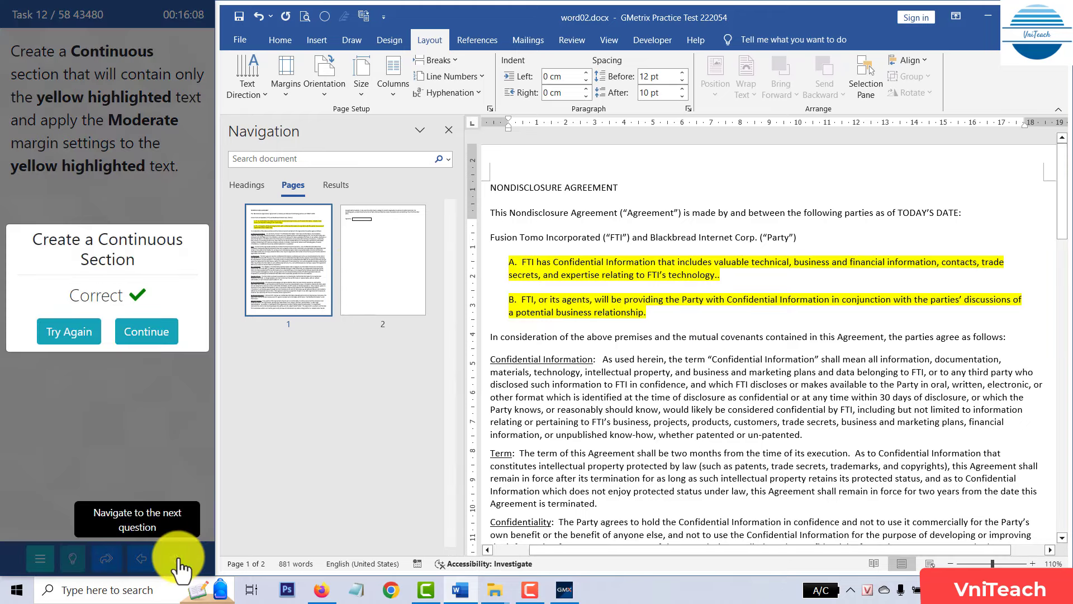
Step: Turn on Keep lines together for the final General Provisions paragraph and submit
left_click(128, 343)
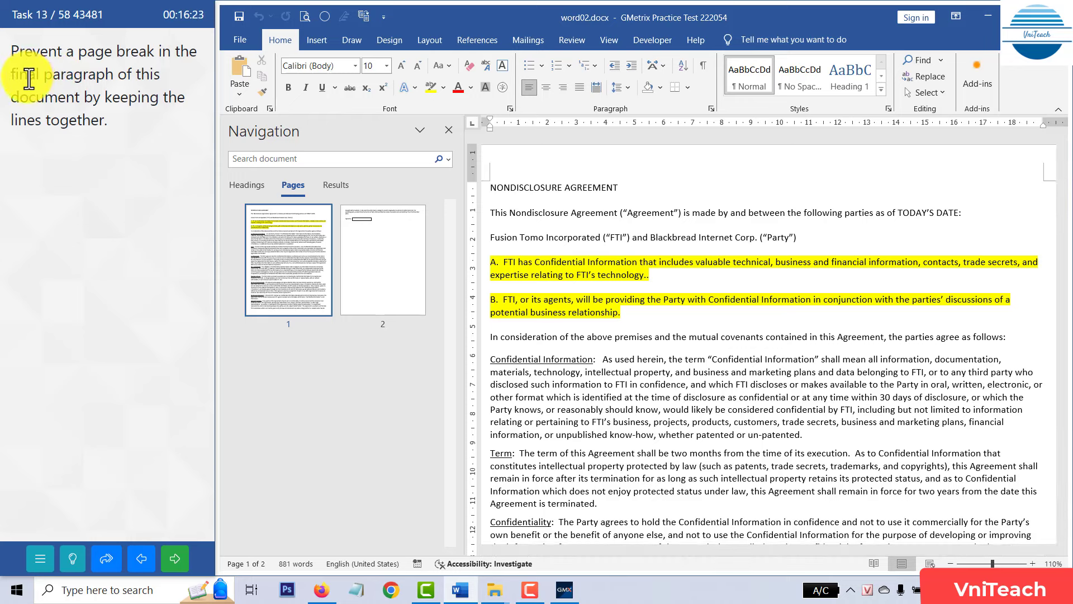
left_click(646, 312)
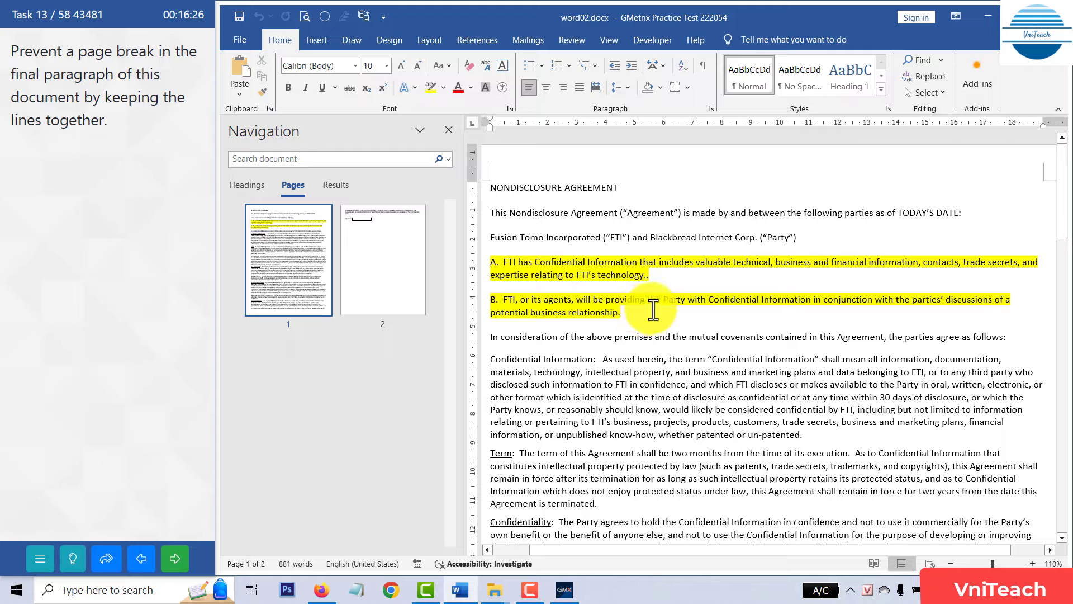
scroll(647, 311, "down", 10)
scroll(653, 310, "down", 12)
scroll(653, 310, "up", 2)
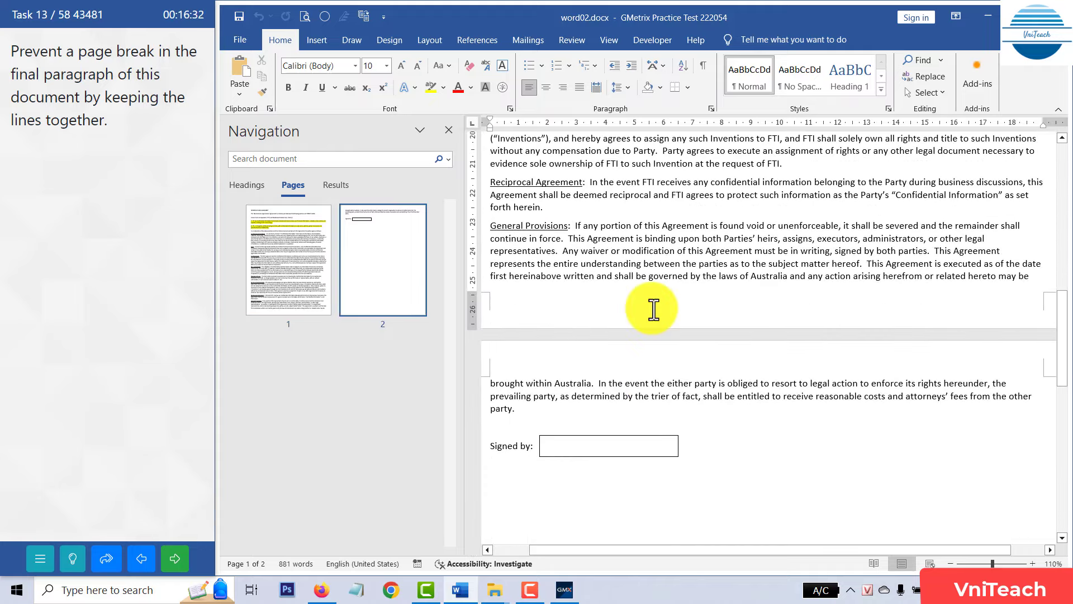
left_click_drag(521, 411, 495, 229)
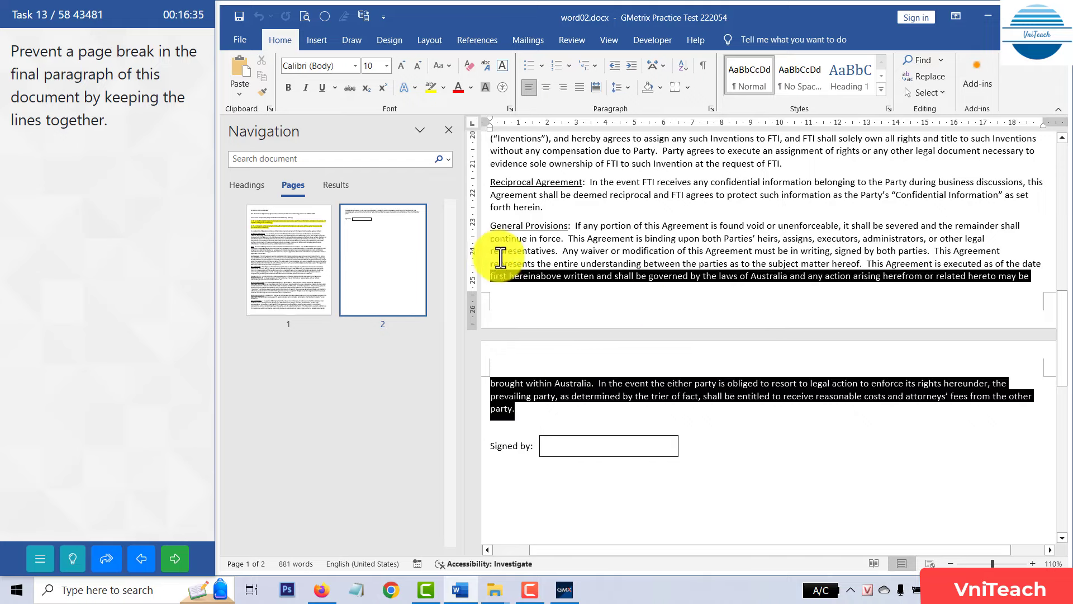
left_click(712, 109)
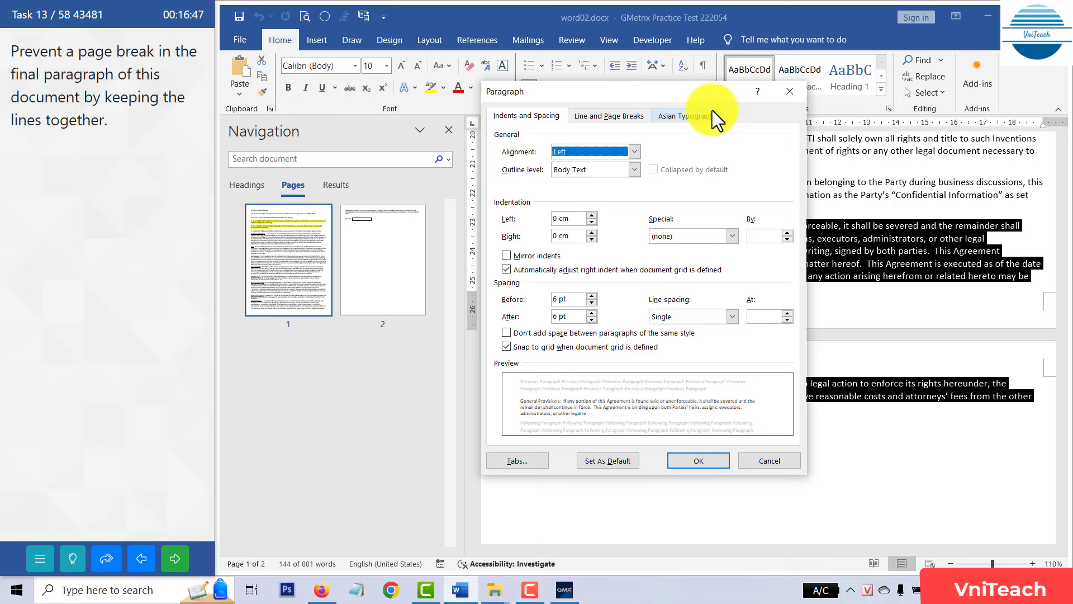
left_click(609, 116)
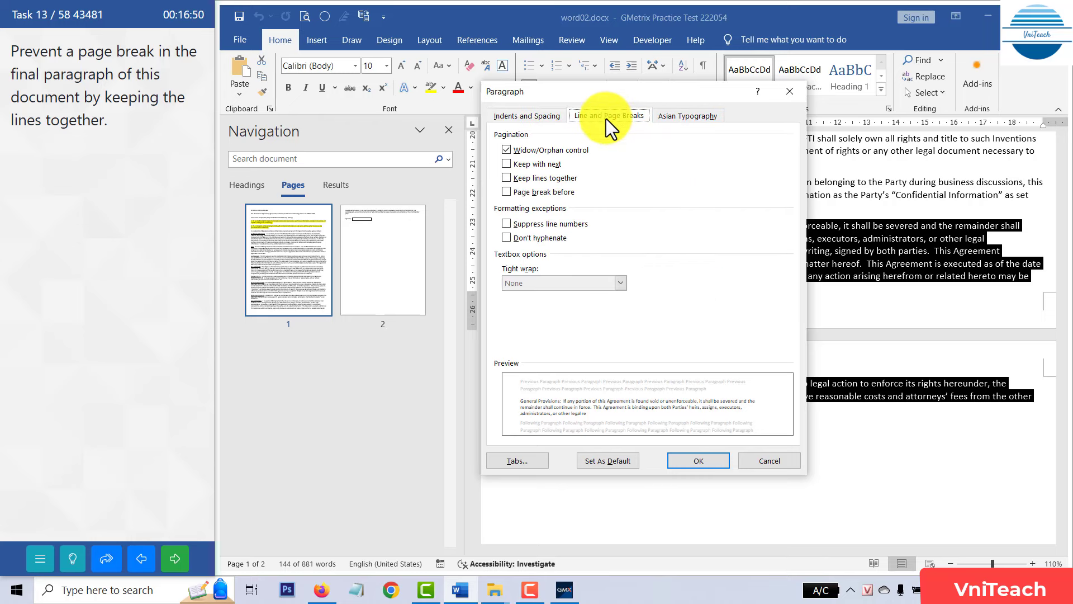
left_click(506, 178)
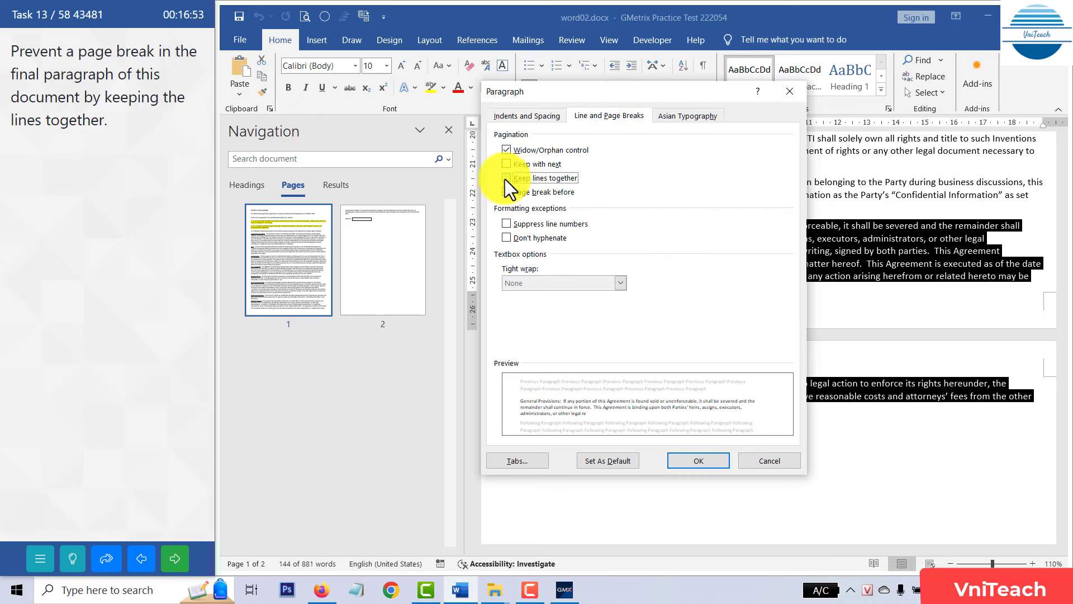
left_click(683, 462)
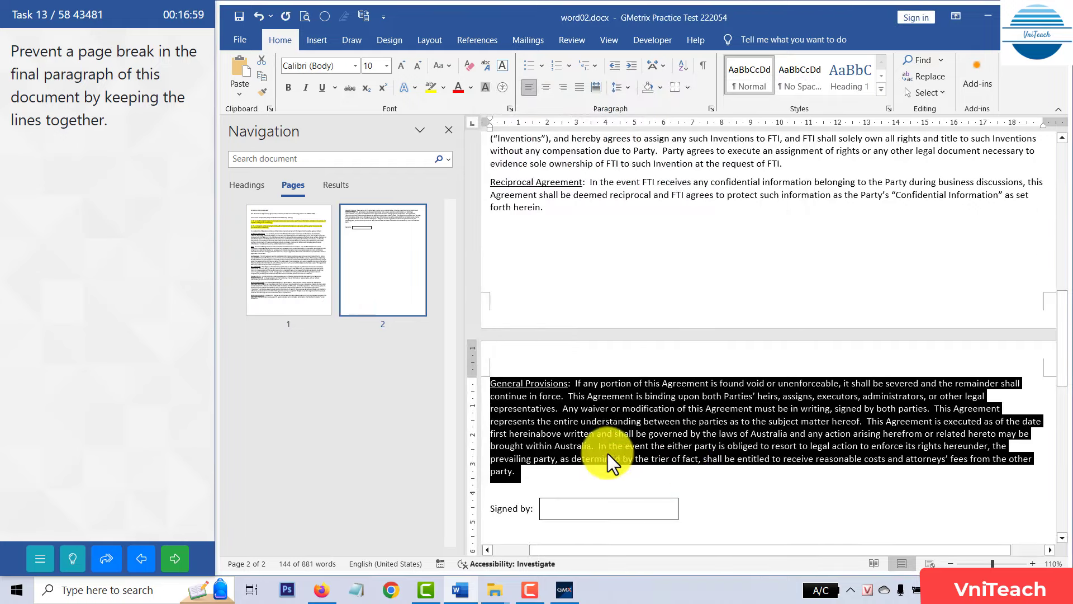
left_click(176, 559)
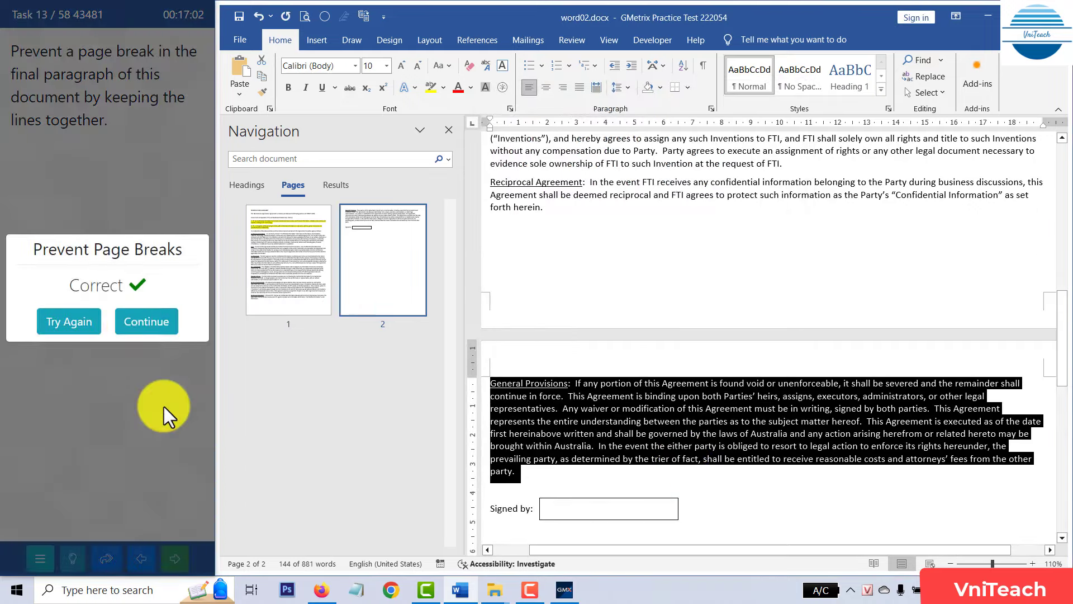
left_click(133, 324)
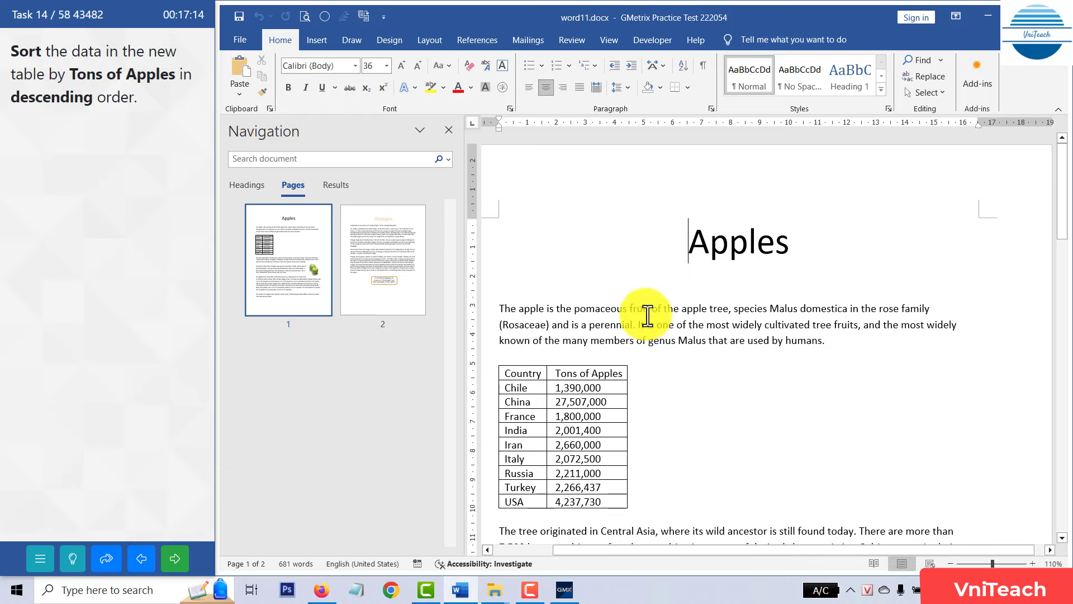
Step: Sort the apples table by Tons of Apples descending and submit
left_click(570, 362)
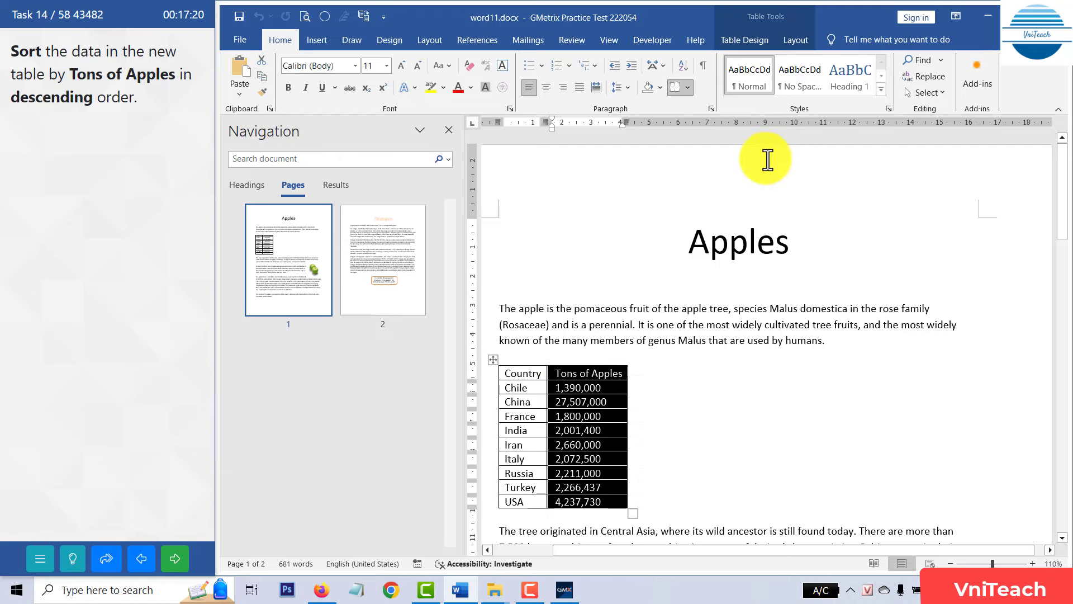
left_click(684, 66)
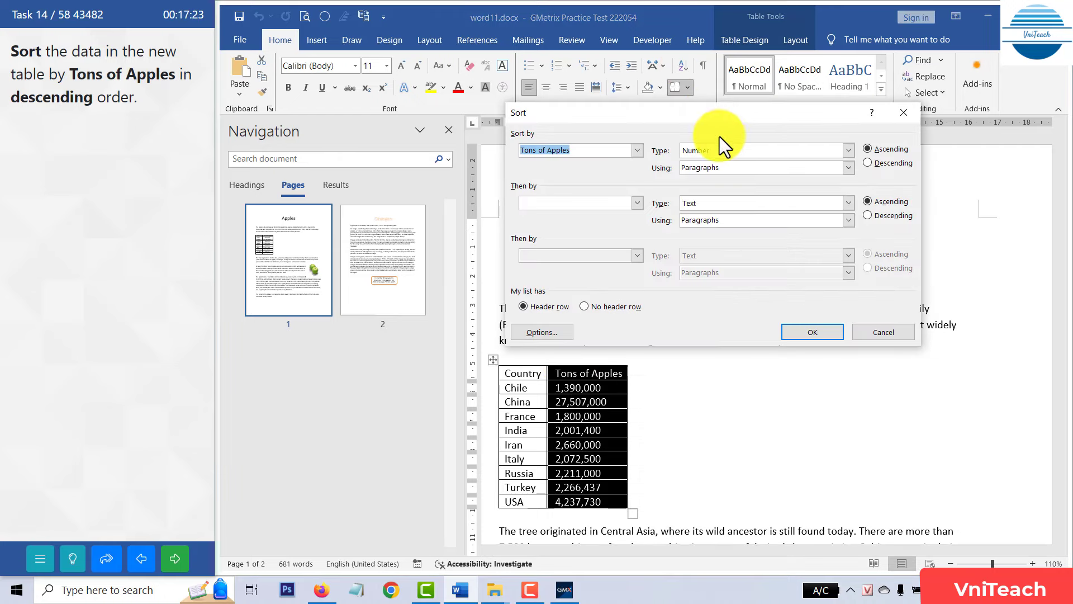
left_click(867, 163)
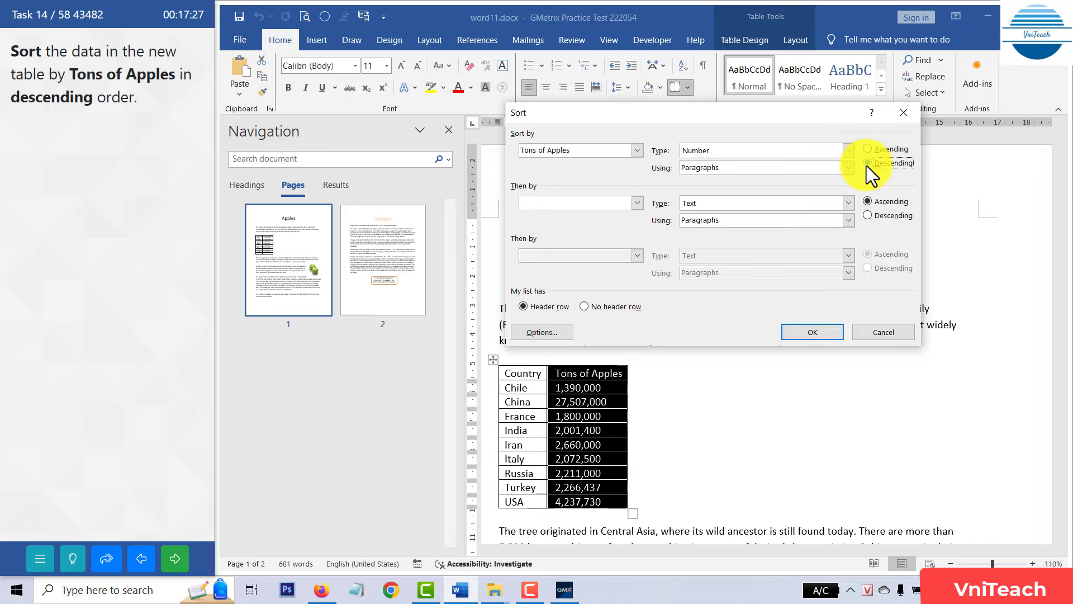
left_click(821, 335)
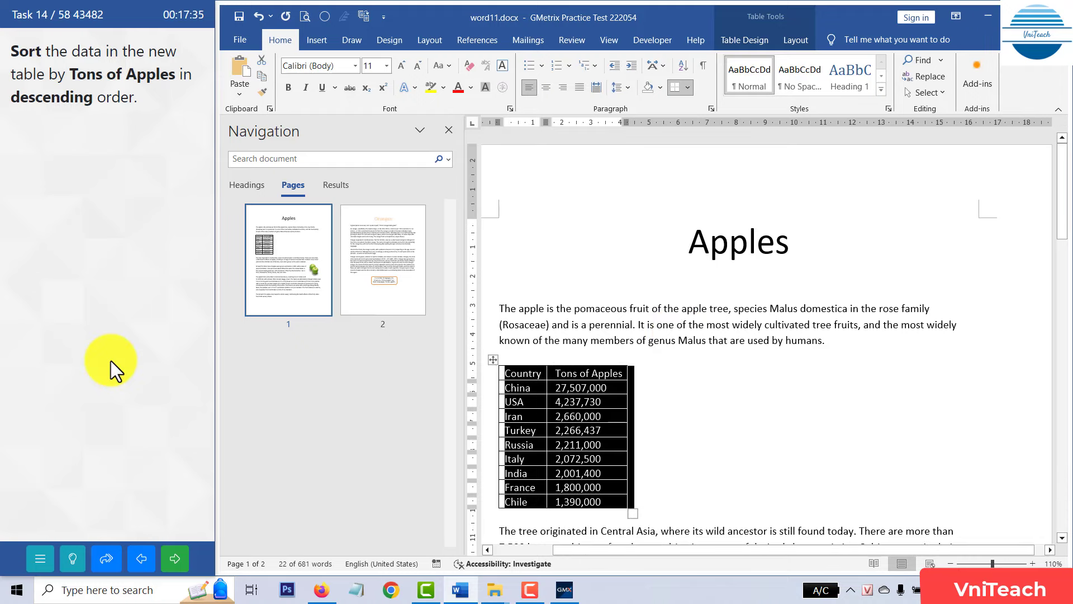
left_click(143, 326)
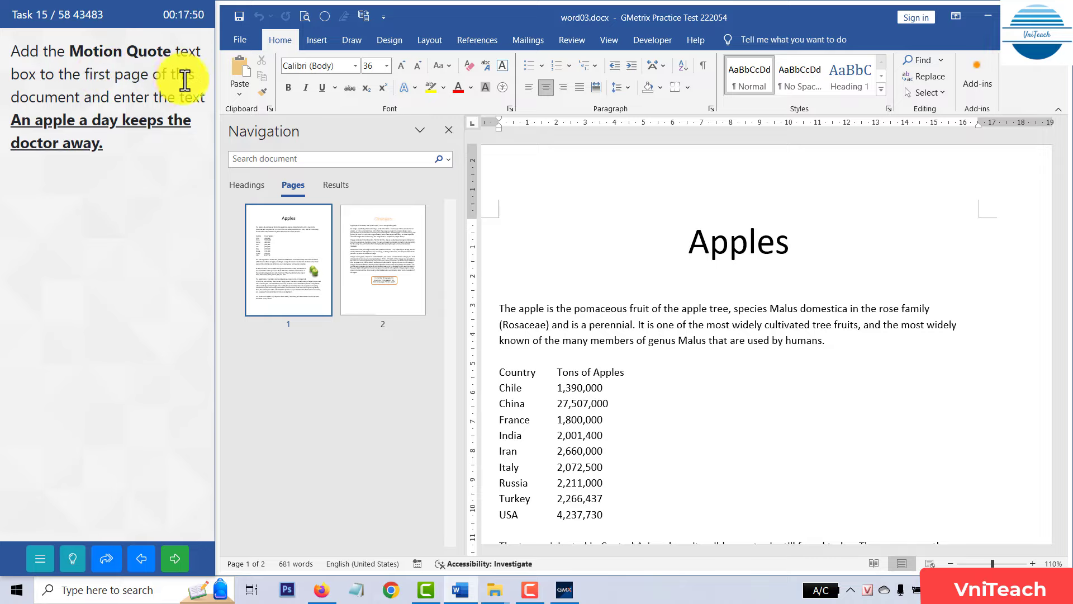
Step: Insert a built-in Motion Quote text box on page 1
mouse_move(727, 205)
scroll(727, 204, "down", 5)
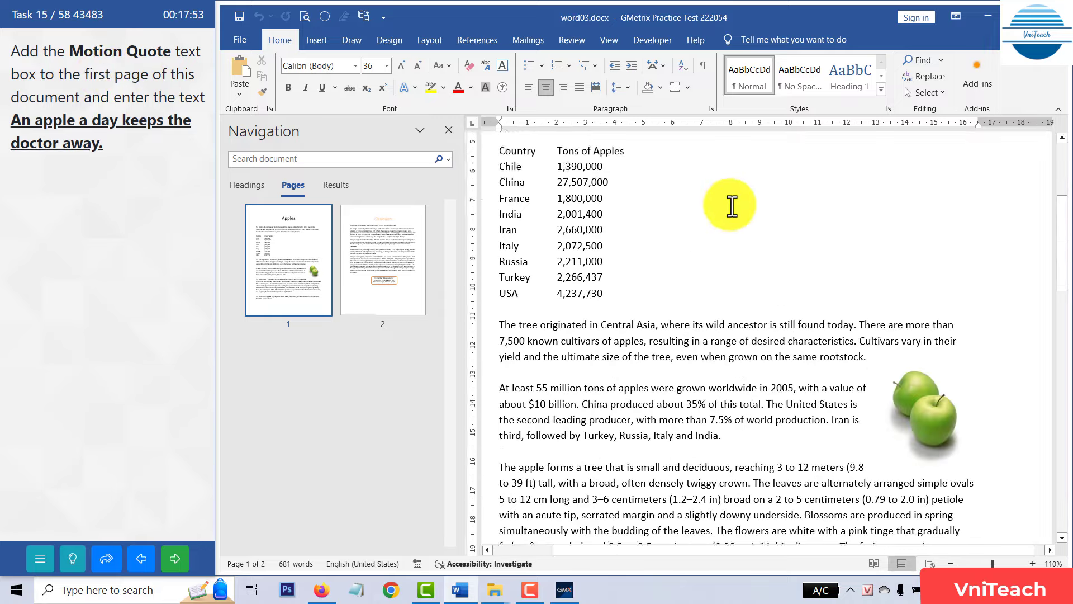
scroll(732, 203, "down", 8)
scroll(734, 203, "up", 8)
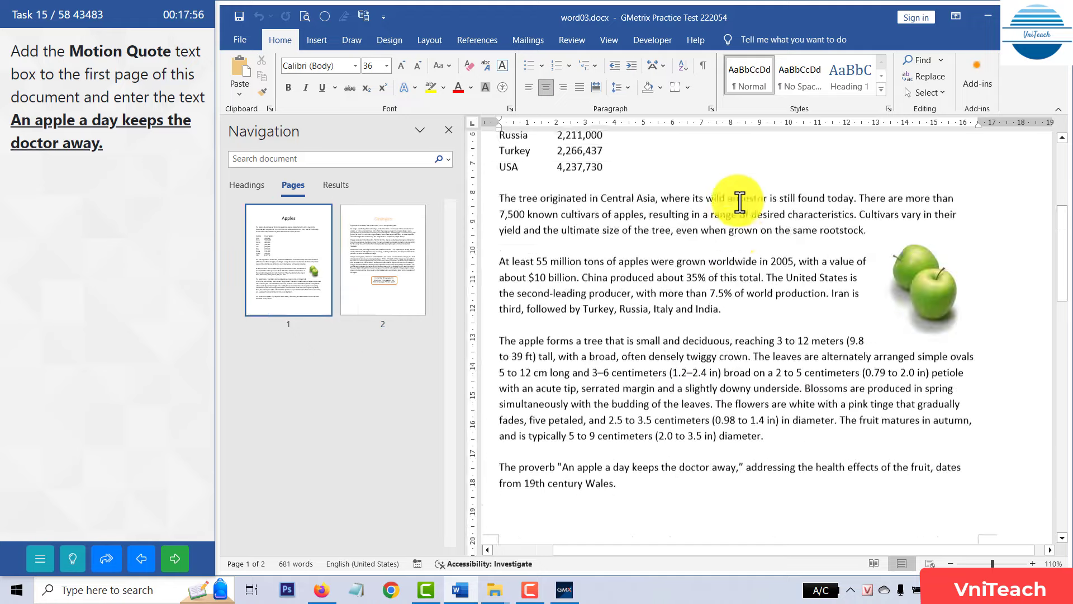
scroll(741, 202, "up", 5)
scroll(742, 202, "down", 2)
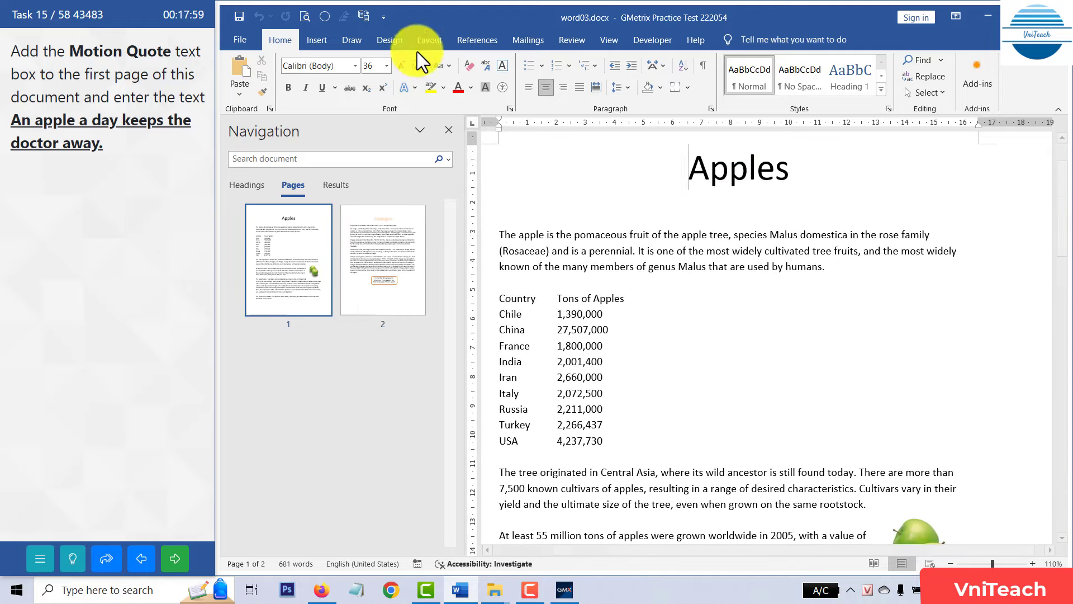
left_click(328, 41)
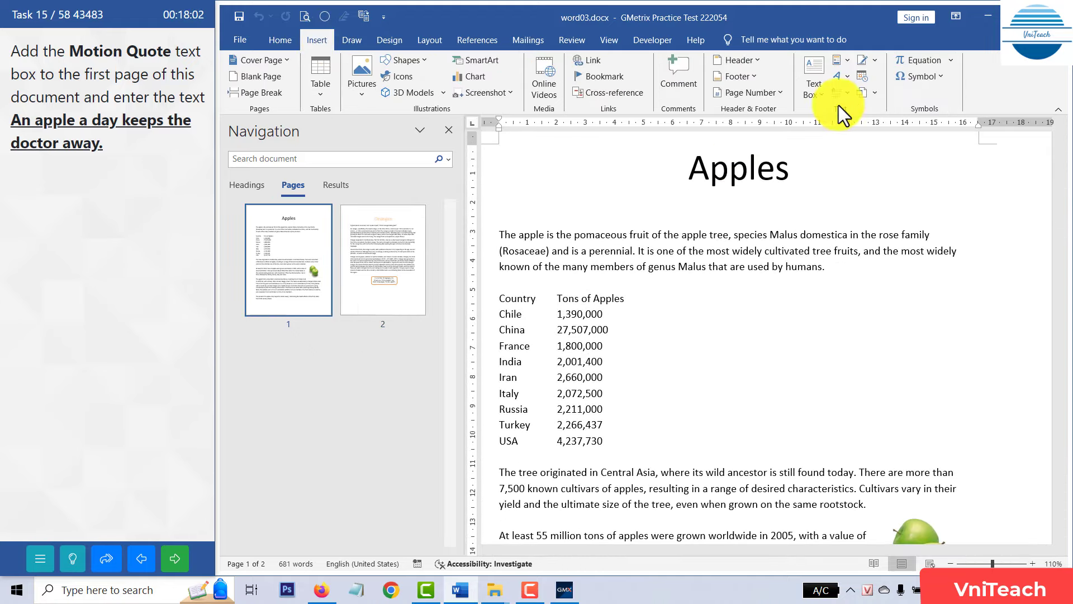
left_click(821, 96)
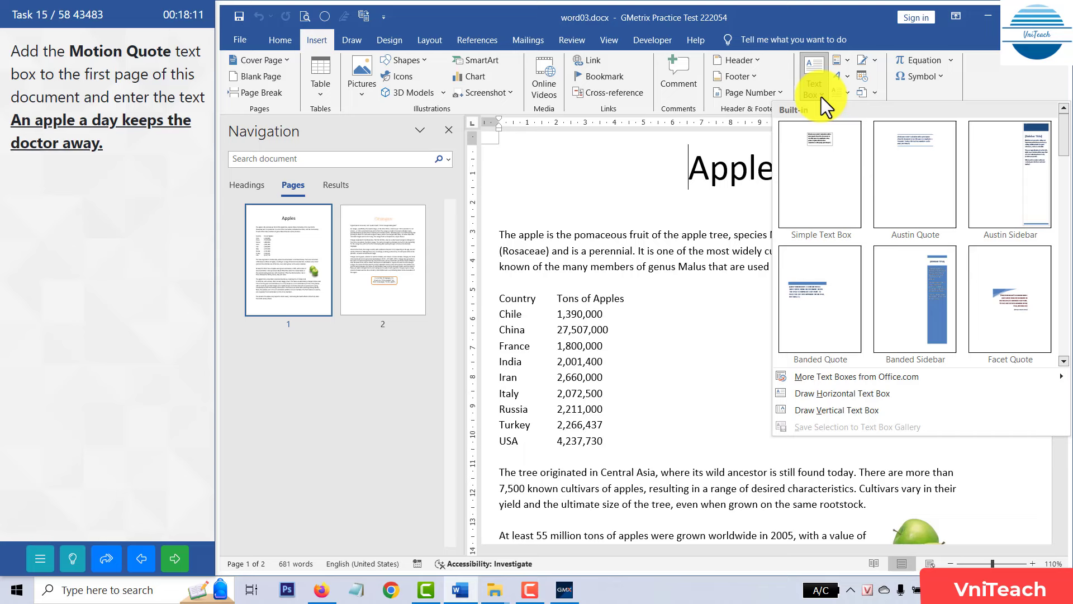
scroll(1001, 250, "down", 5)
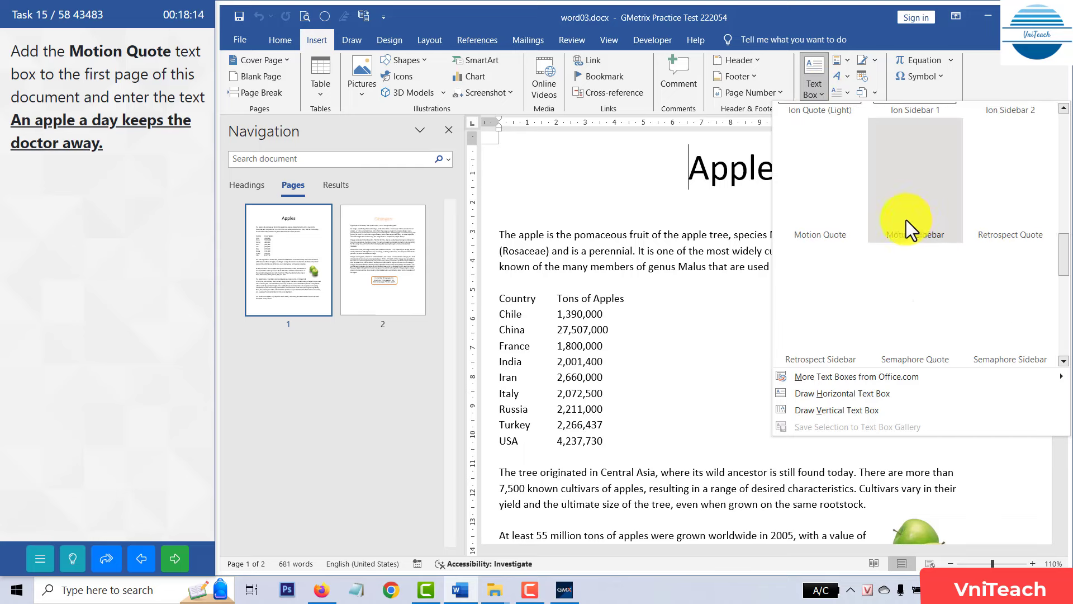
left_click(820, 201)
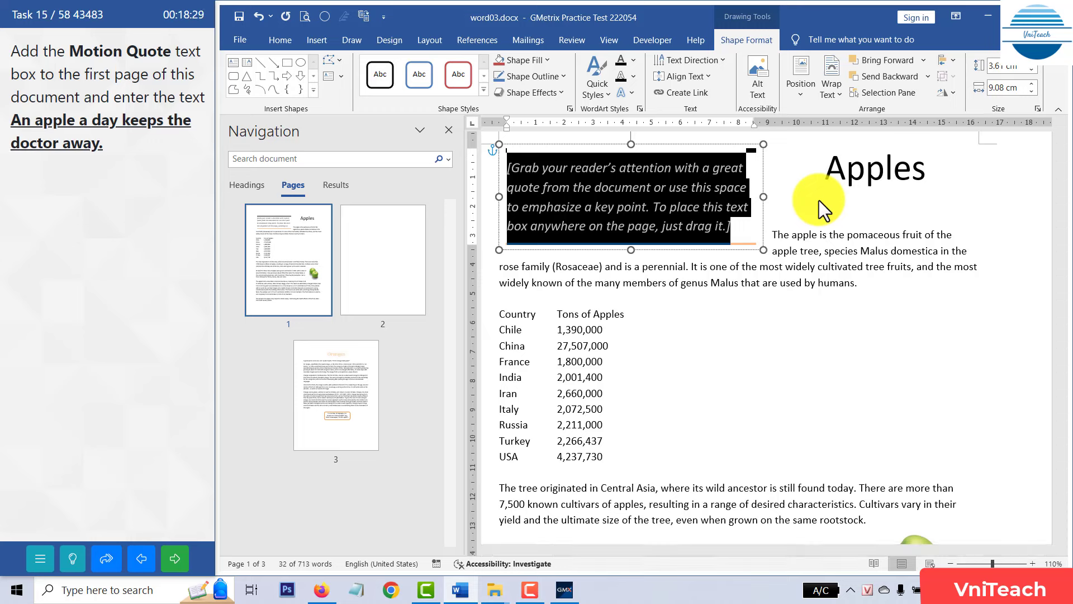
Step: Fill the quote box with 'An apple a day keeps the doctor away.' as plain text, then submit
left_click_drag(11, 120, 101, 144)
key("ctrl+c")
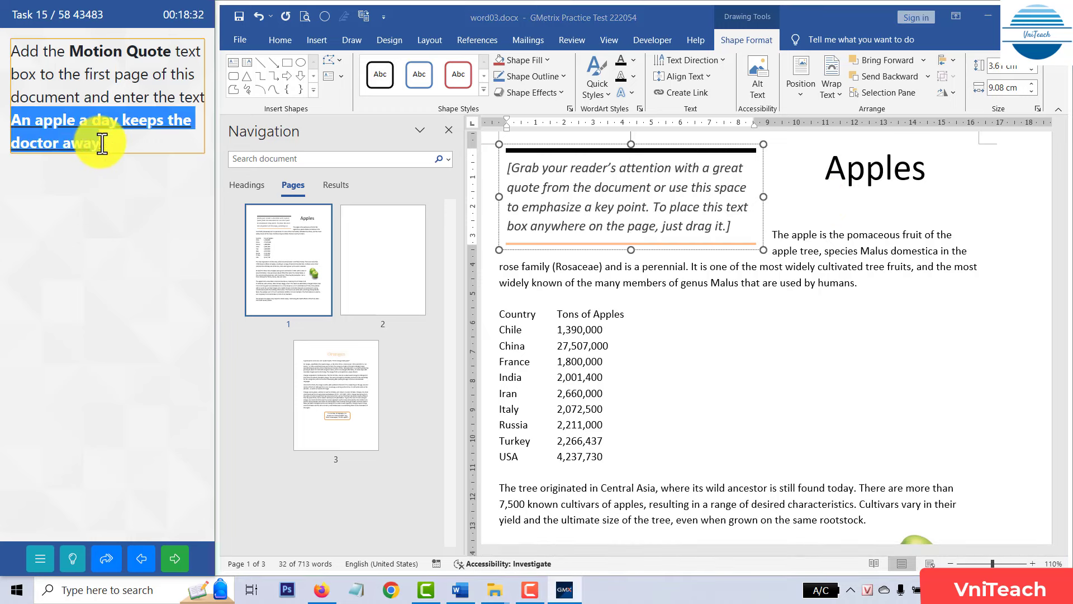
left_click(532, 180)
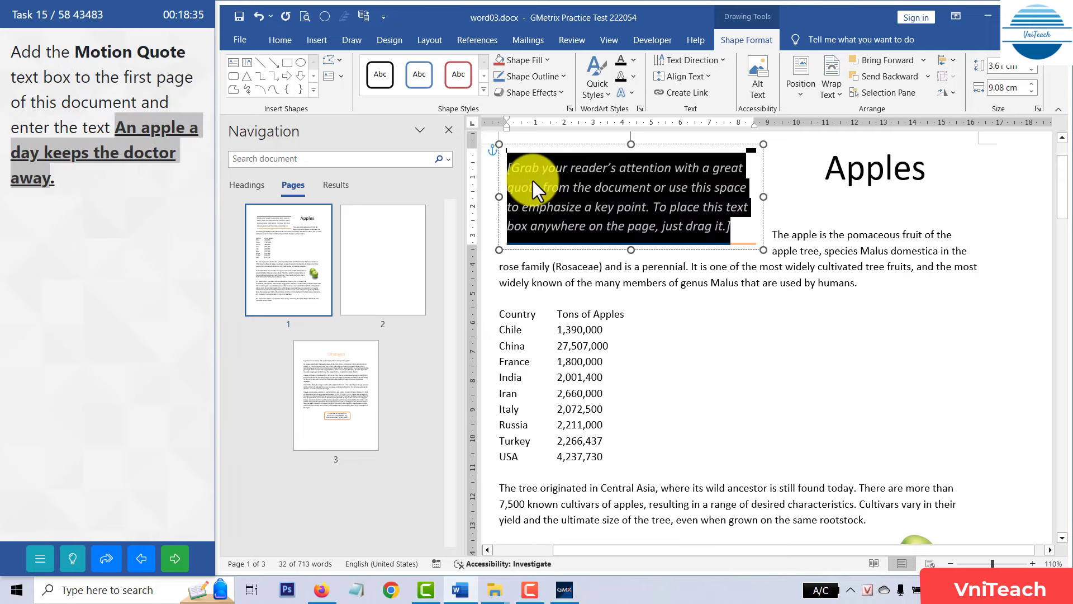
key("ctrl+v")
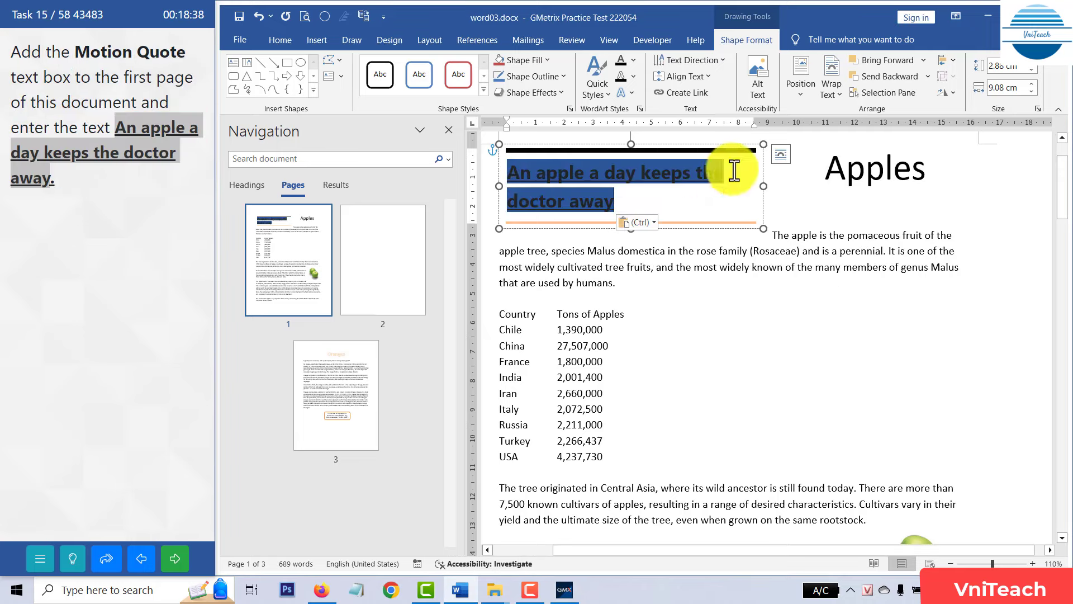
left_click(651, 222)
left_click(669, 261)
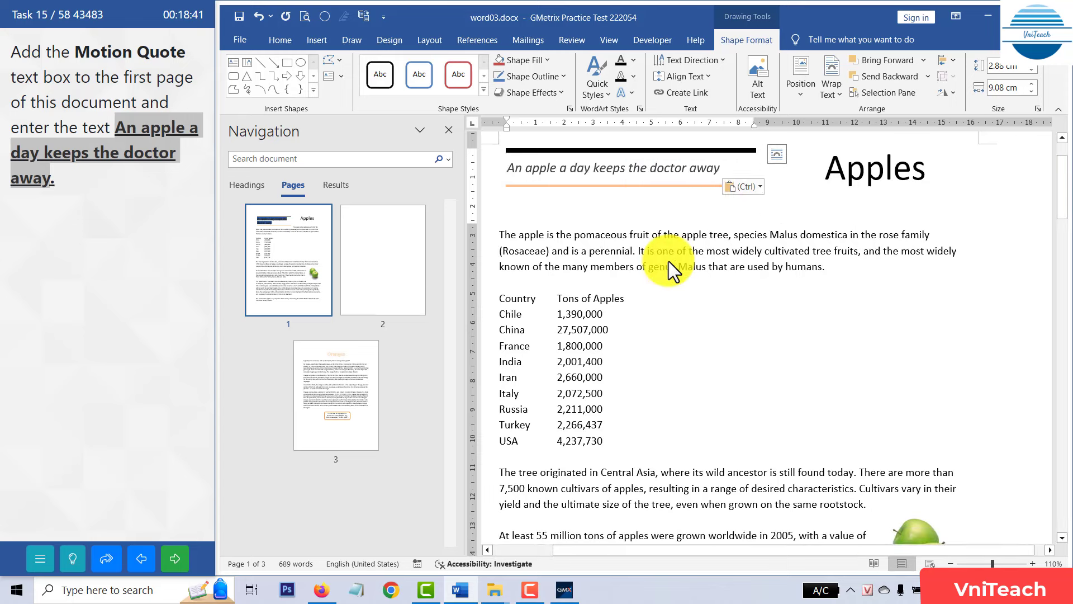
left_click(629, 223)
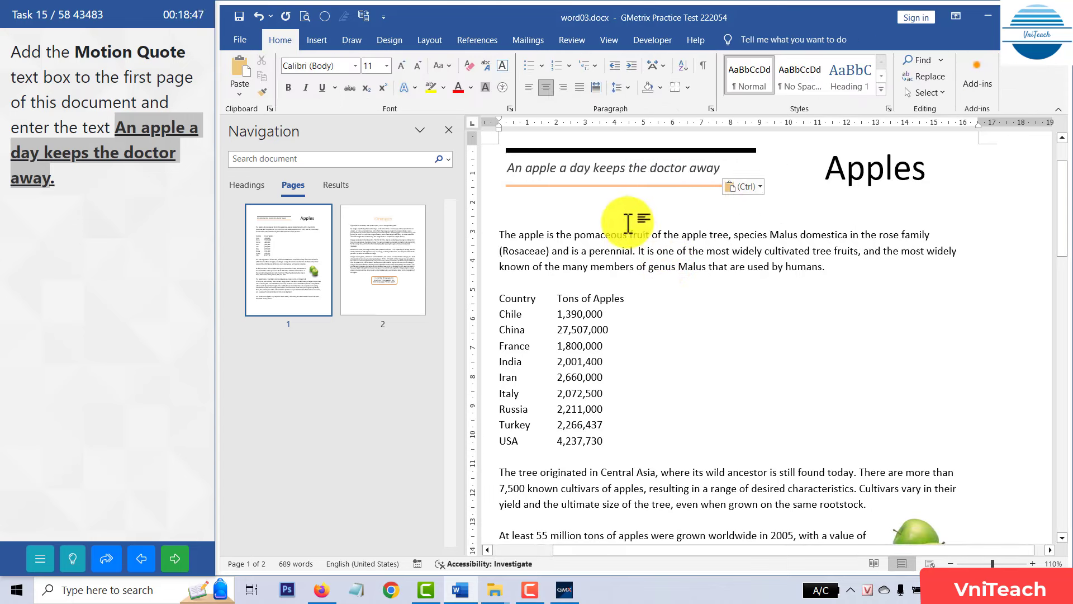
left_click(170, 558)
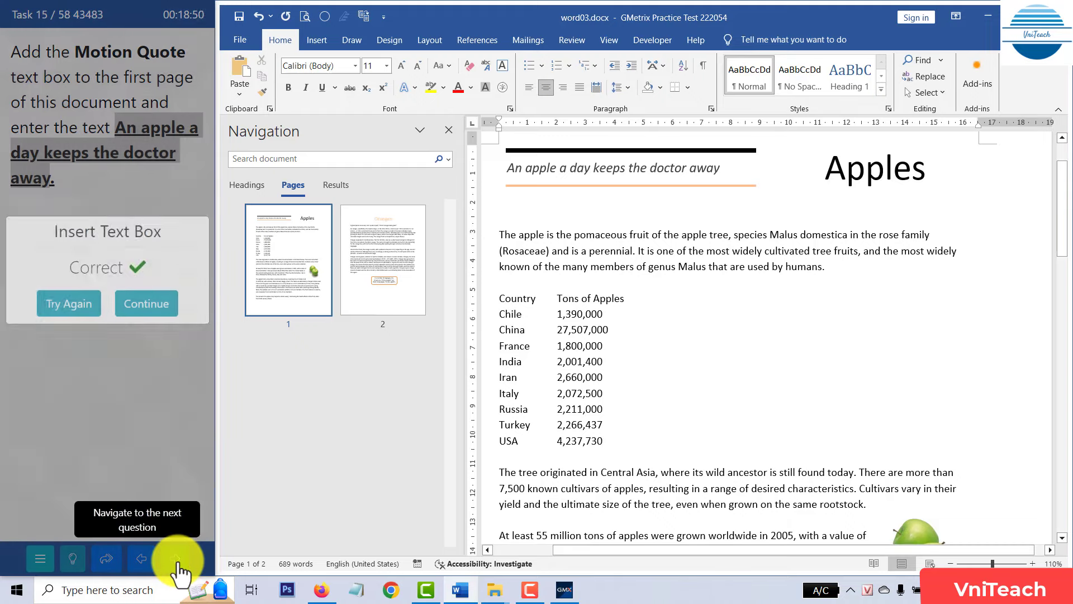
left_click(147, 323)
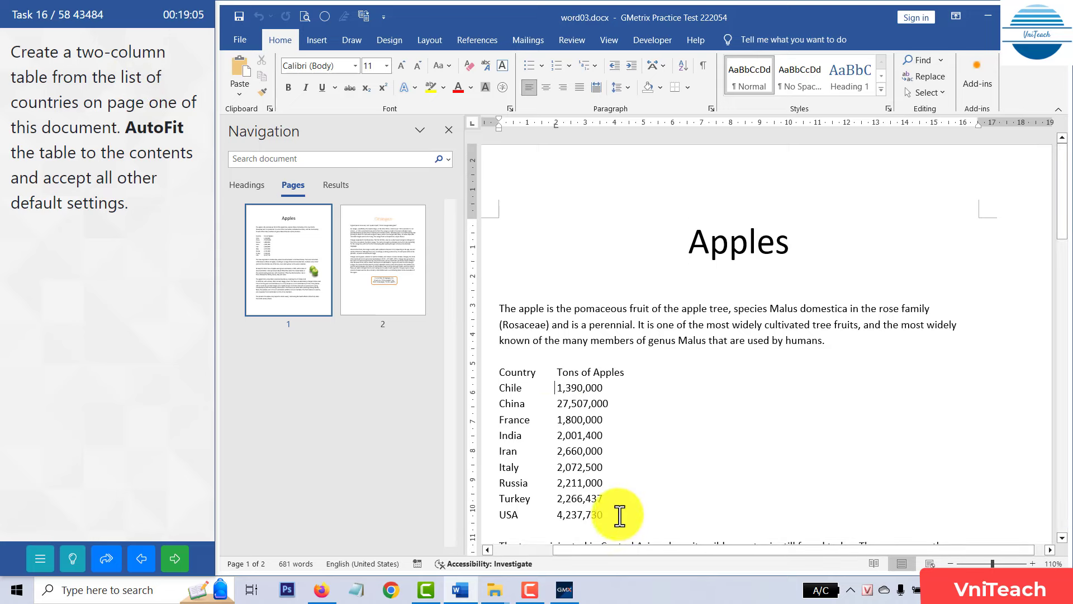
Step: Convert the Country and Tons of Apples list to a table auto-fitted to contents
mouse_move(615, 513)
left_mouse_down()
mouse_move(535, 390)
mouse_move(503, 366)
left_mouse_up()
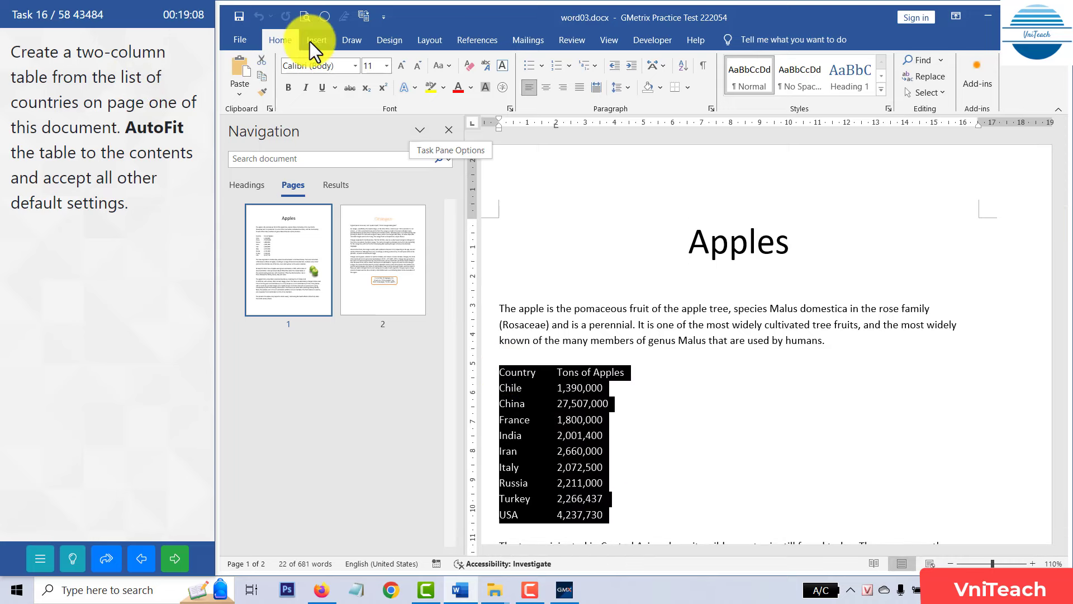
left_click(321, 94)
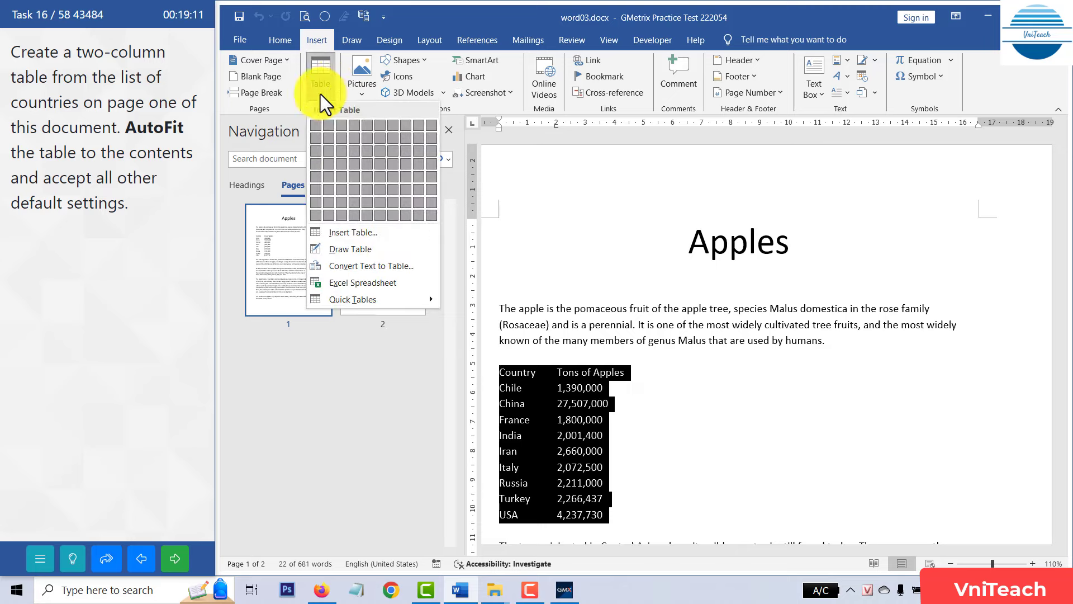
left_click(374, 267)
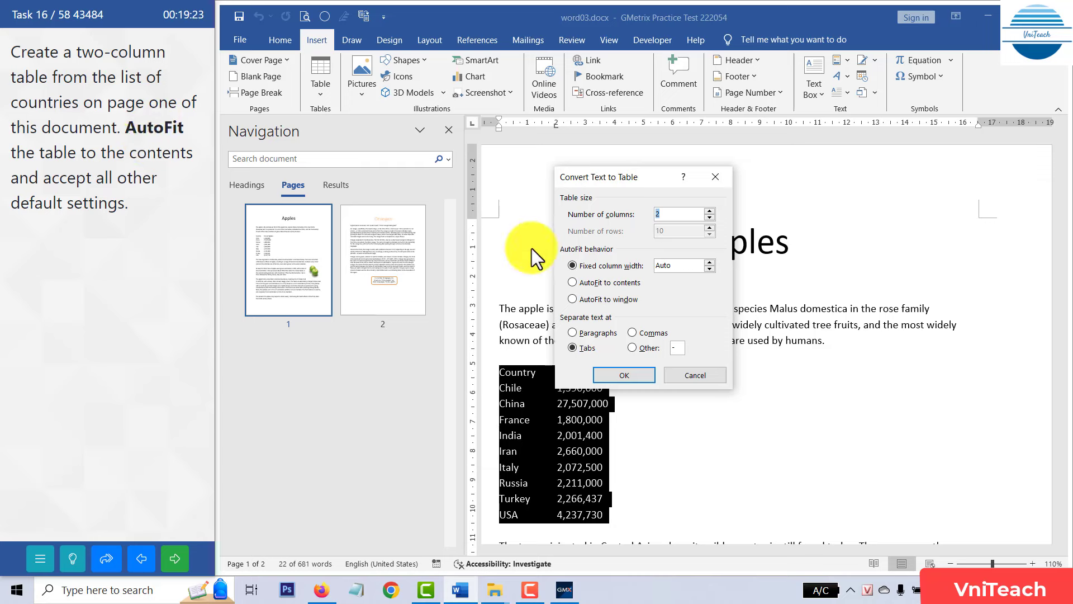
left_click(606, 283)
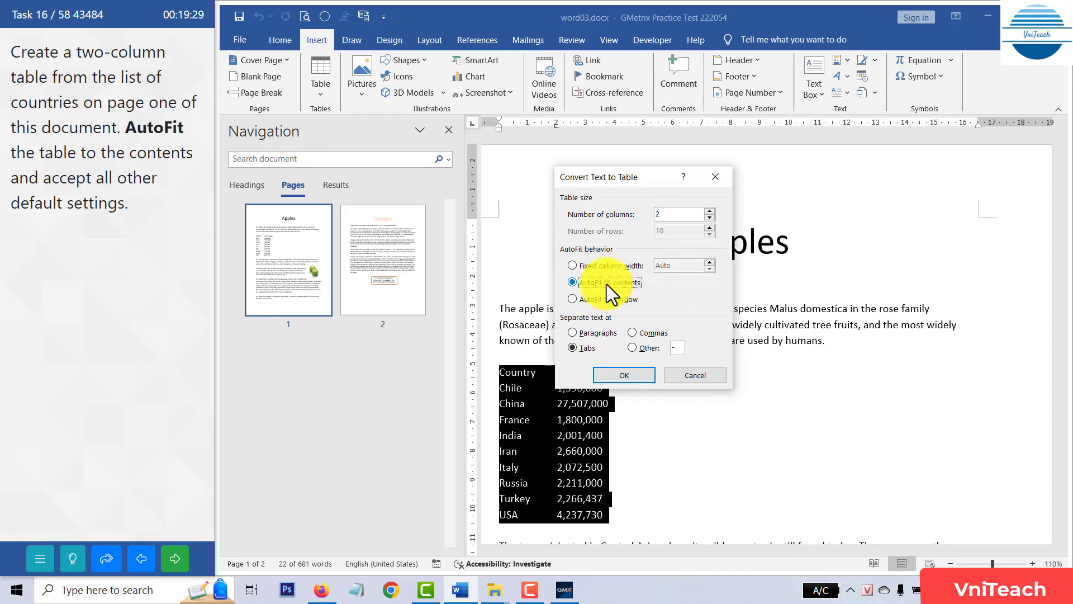
left_click(633, 376)
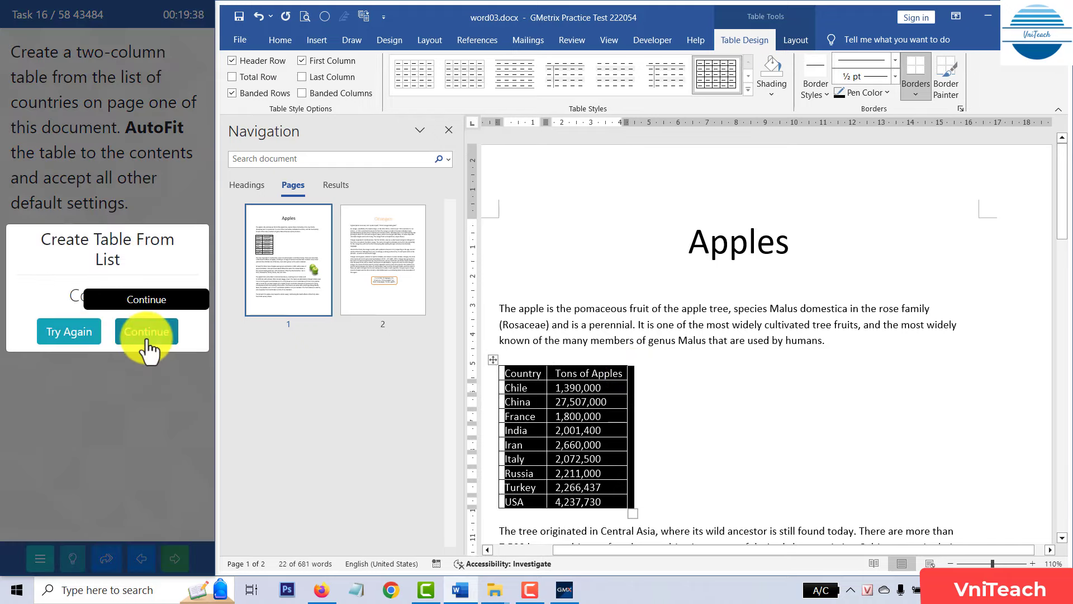
left_click(147, 335)
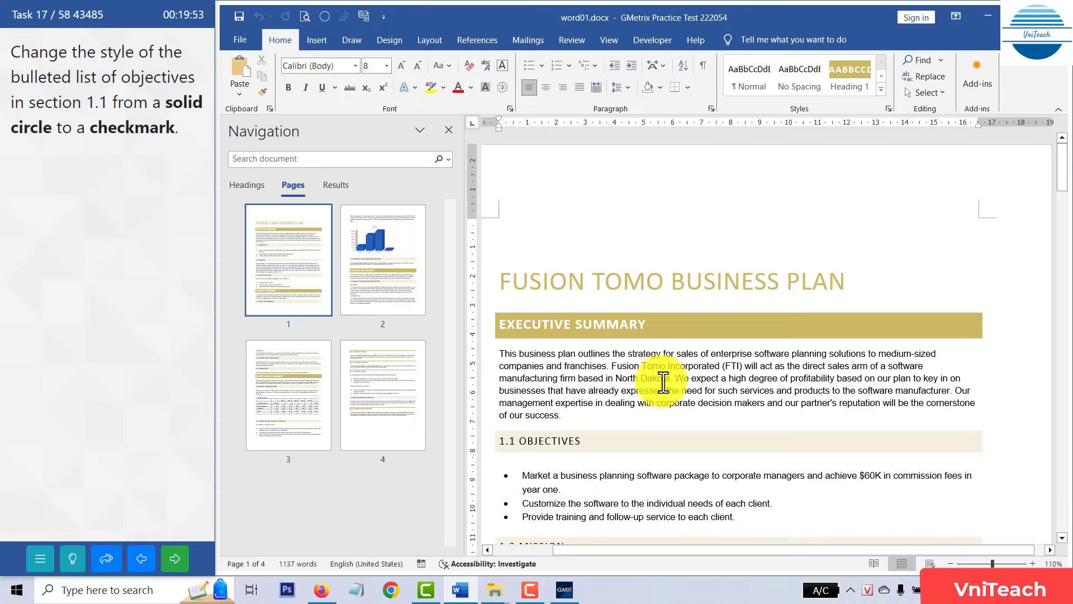
Step: Switch the three 1.1 Objectives bullets to checkmarks and submit
scroll(664, 379, "down", 3)
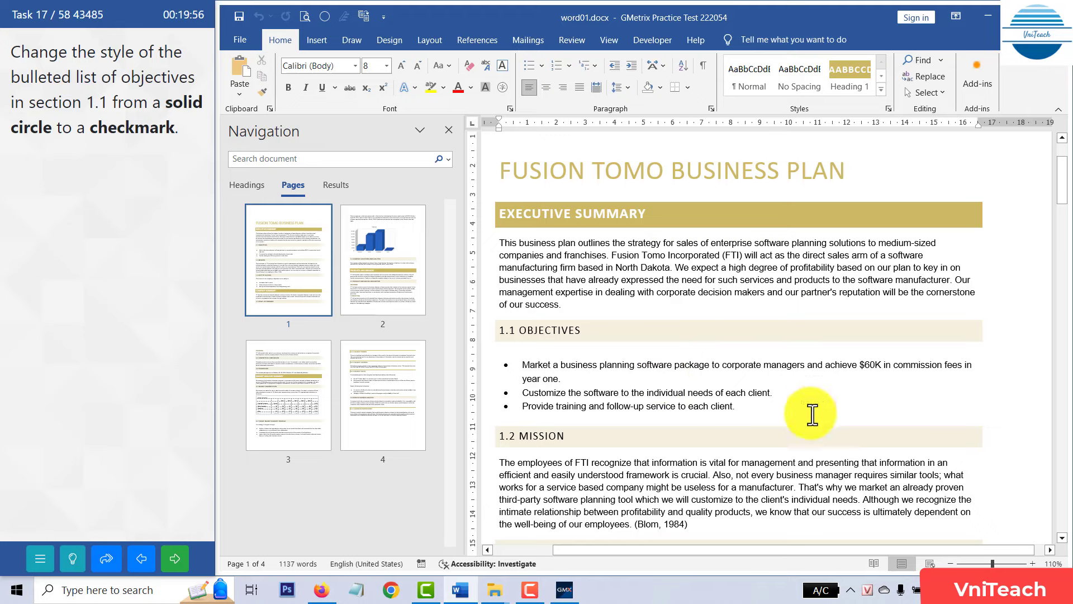
left_click_drag(747, 408, 527, 366)
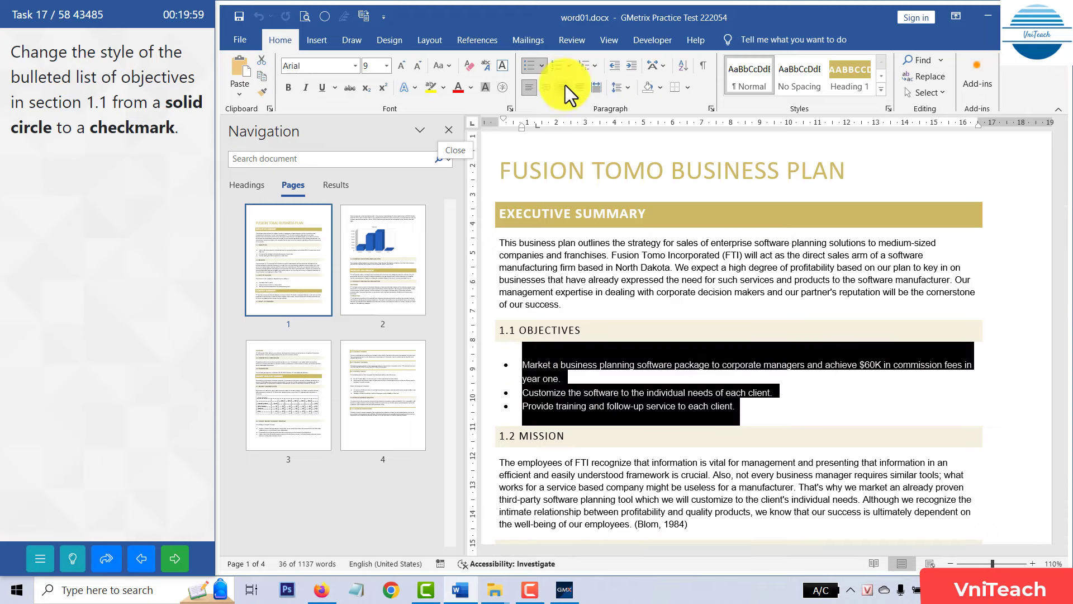
left_click(543, 68)
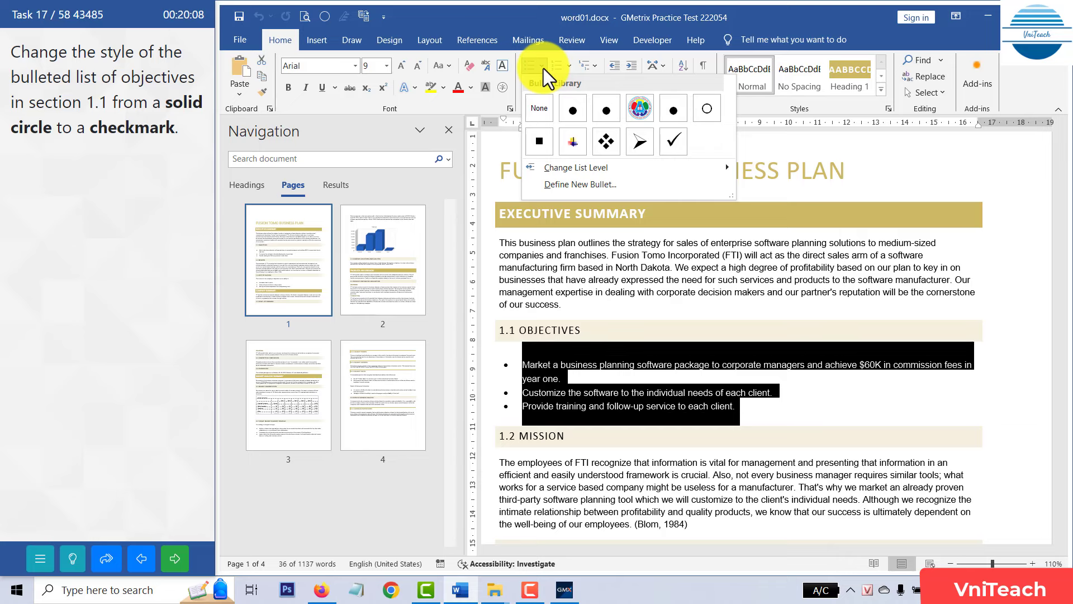
left_click(674, 141)
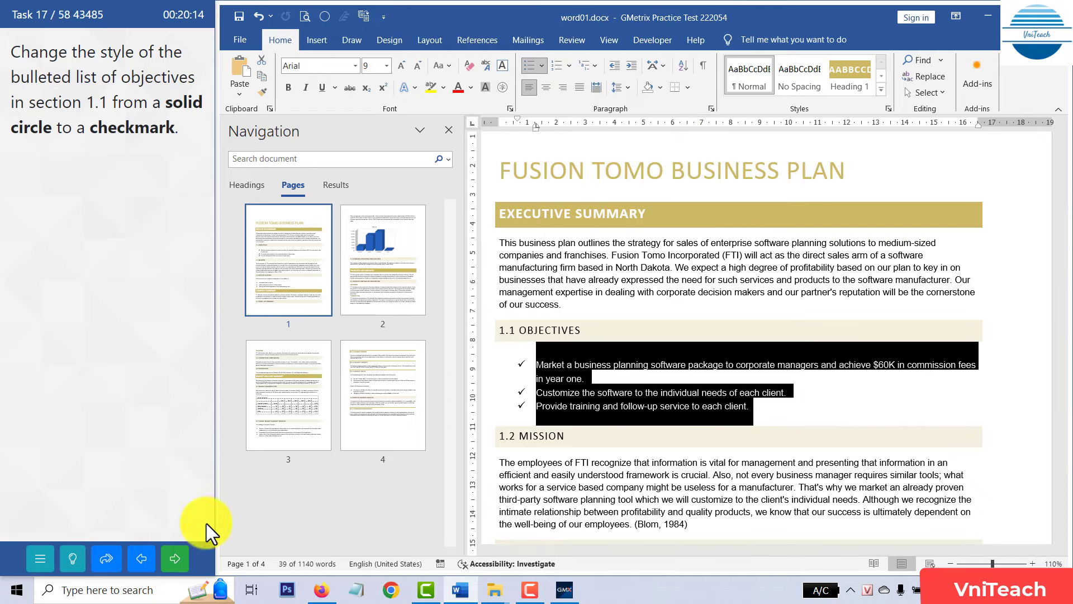
left_click(179, 561)
mouse_move(738, 369)
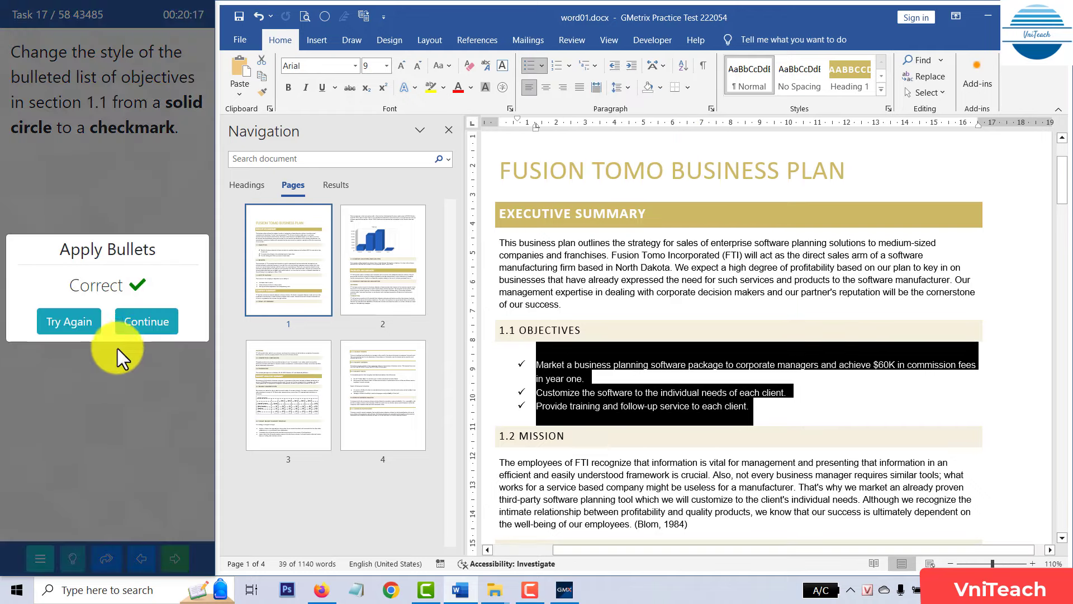
left_click(145, 331)
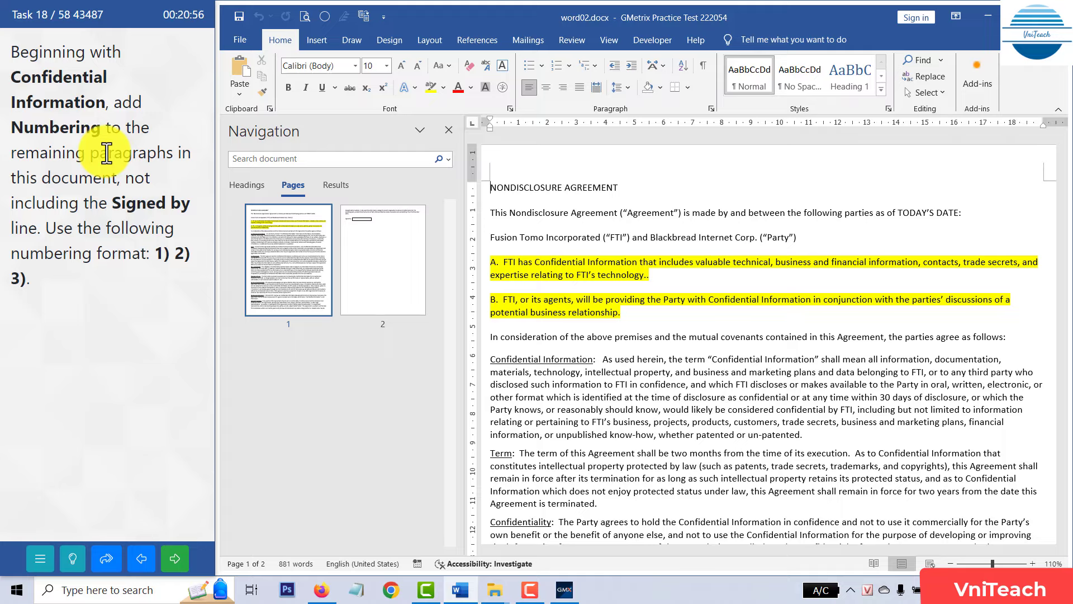
Step: Number the paragraphs from Confidential Information onward in 1) 2) 3) format, then submit and continue
mouse_move(490, 359)
left_mouse_down()
mouse_move(552, 515)
mouse_move(530, 506)
left_mouse_up()
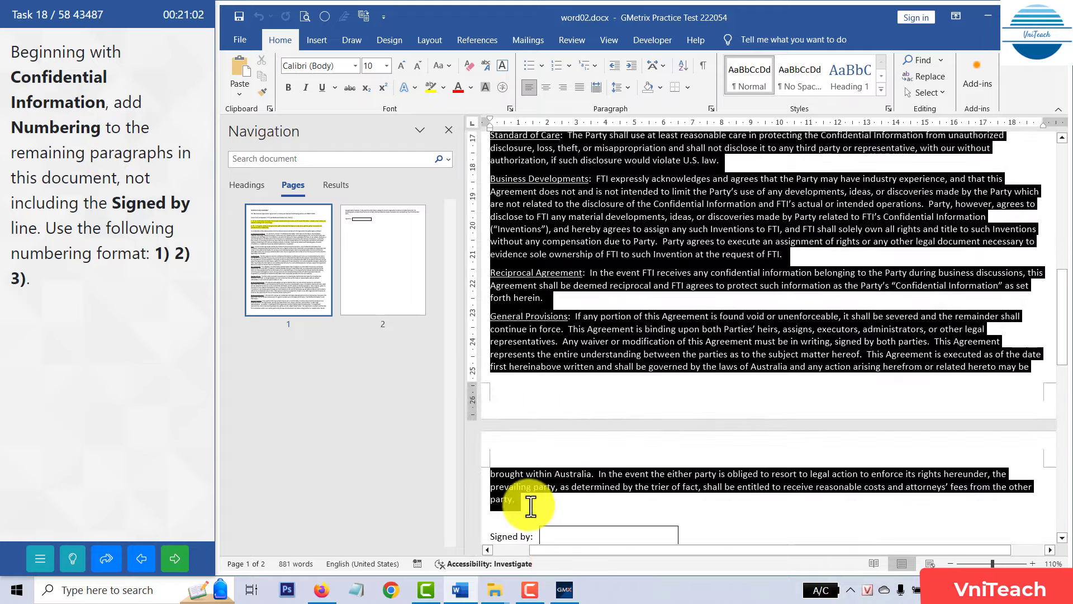
scroll(611, 366, "up", 3)
scroll(611, 367, "up", 5)
scroll(610, 367, "up", 3)
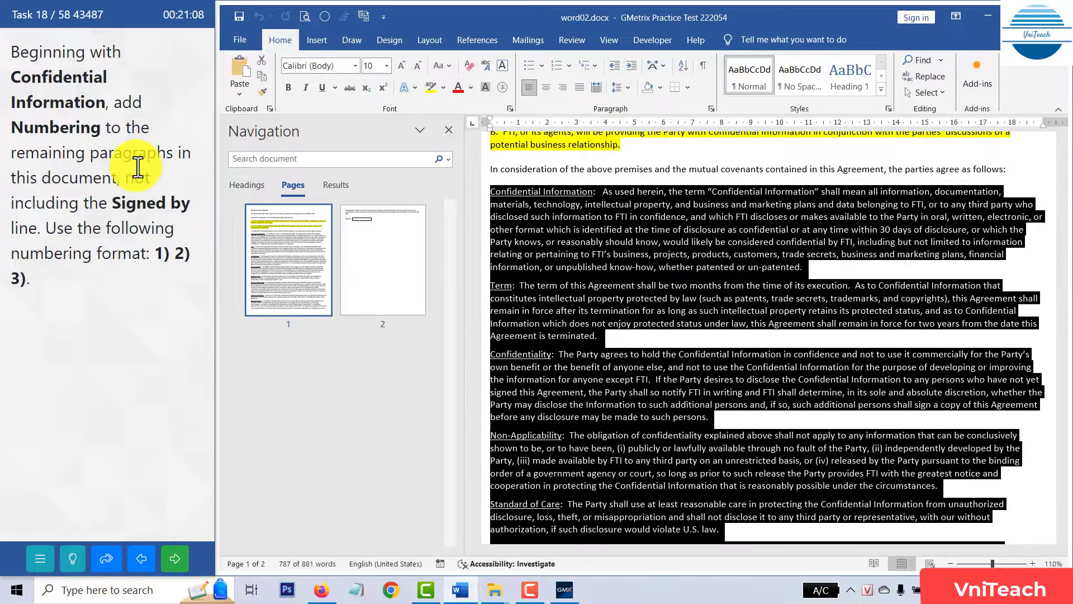
left_click(569, 72)
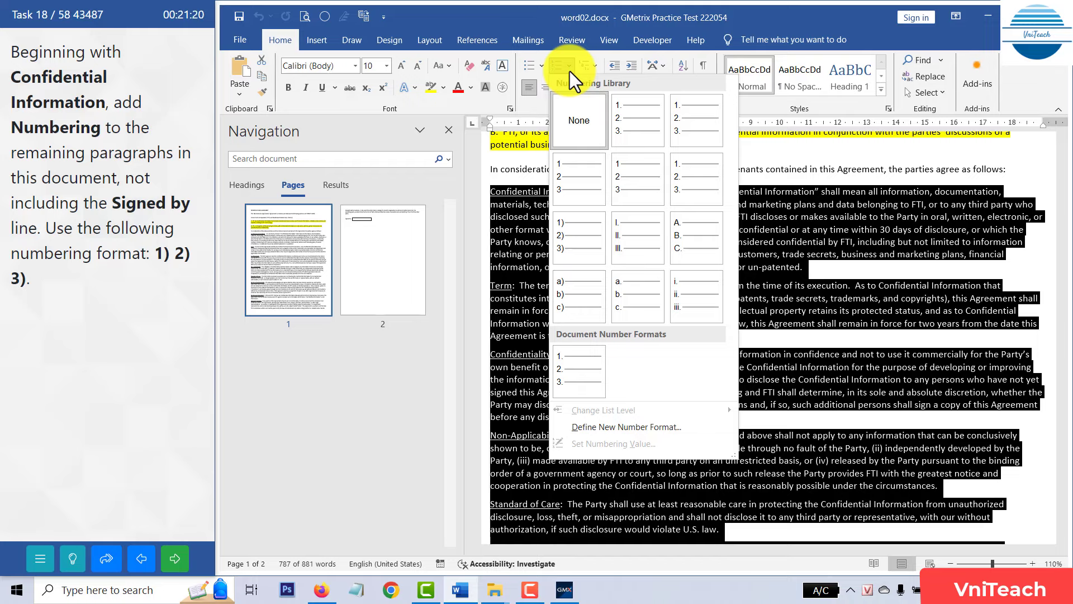
left_click(572, 242)
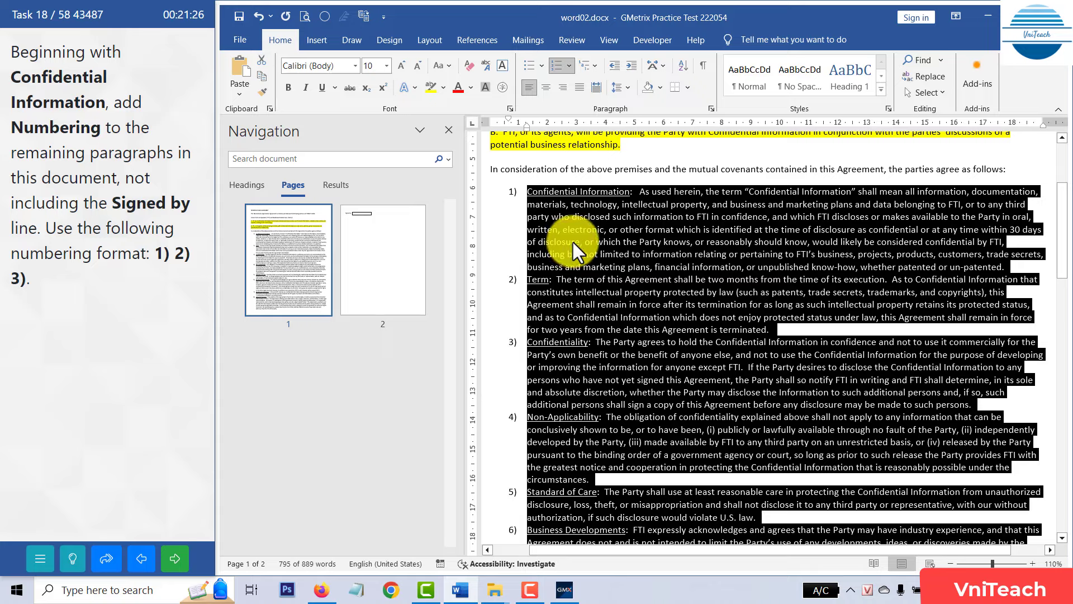
left_click(174, 558)
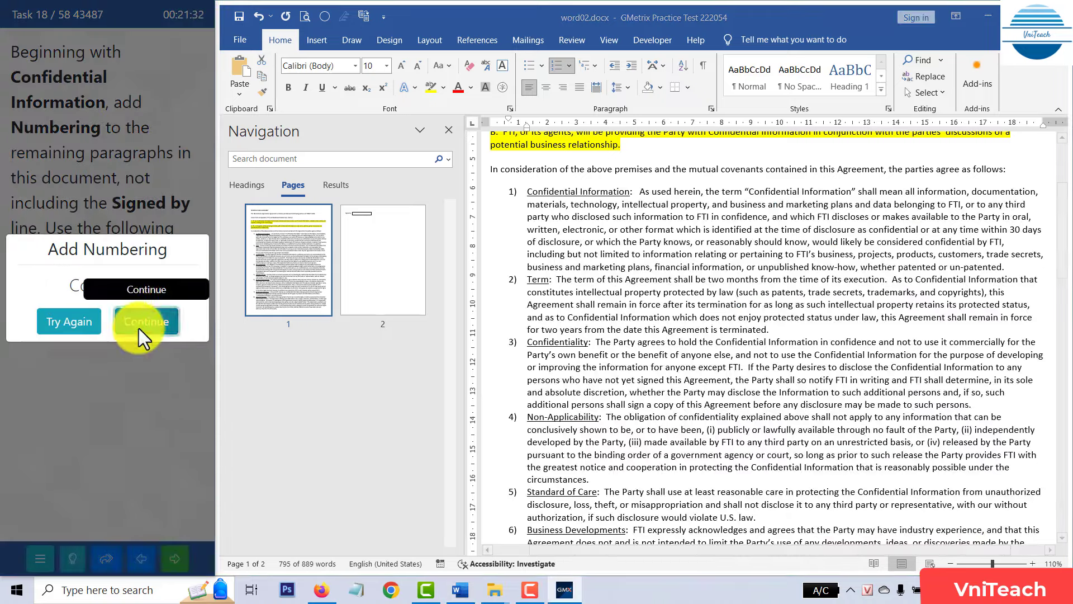
left_click(140, 325)
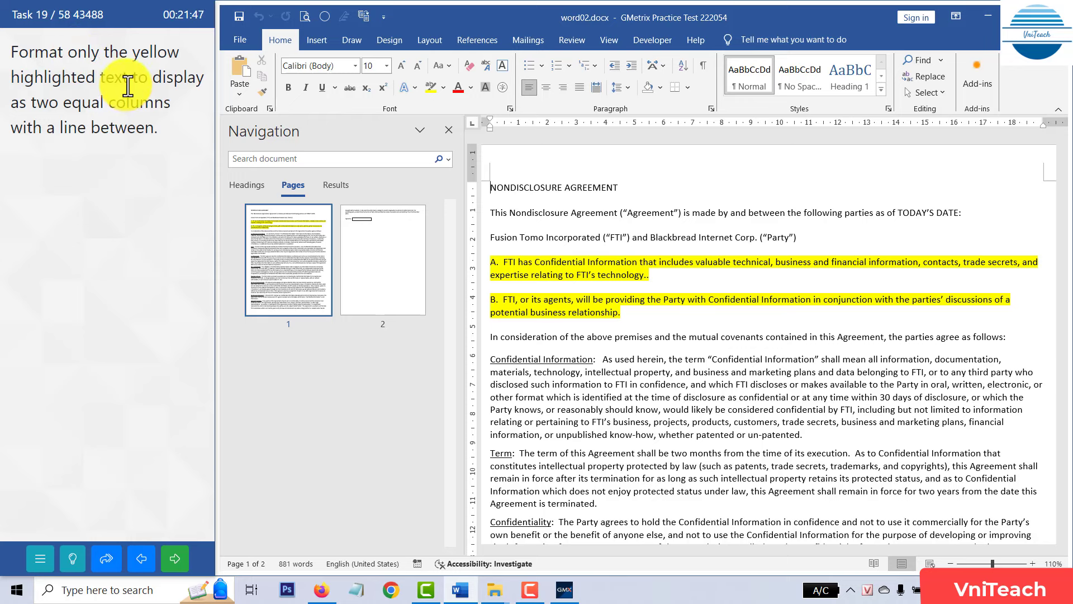
Step: Lay out the highlighted paragraphs A and B in two equal columns with a line between
left_click_drag(621, 312, 492, 262)
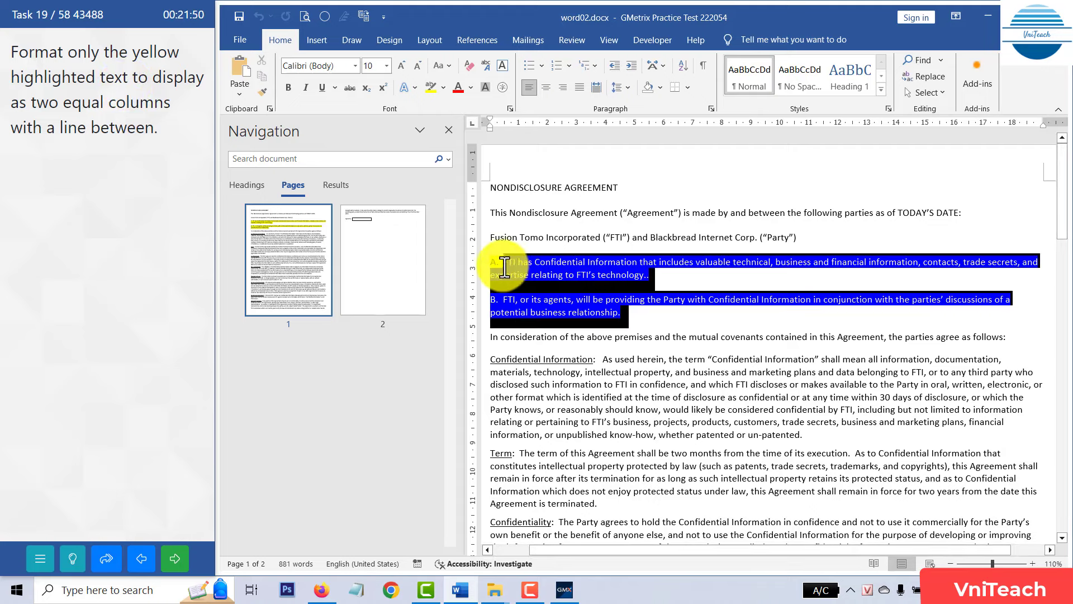
left_click(431, 42)
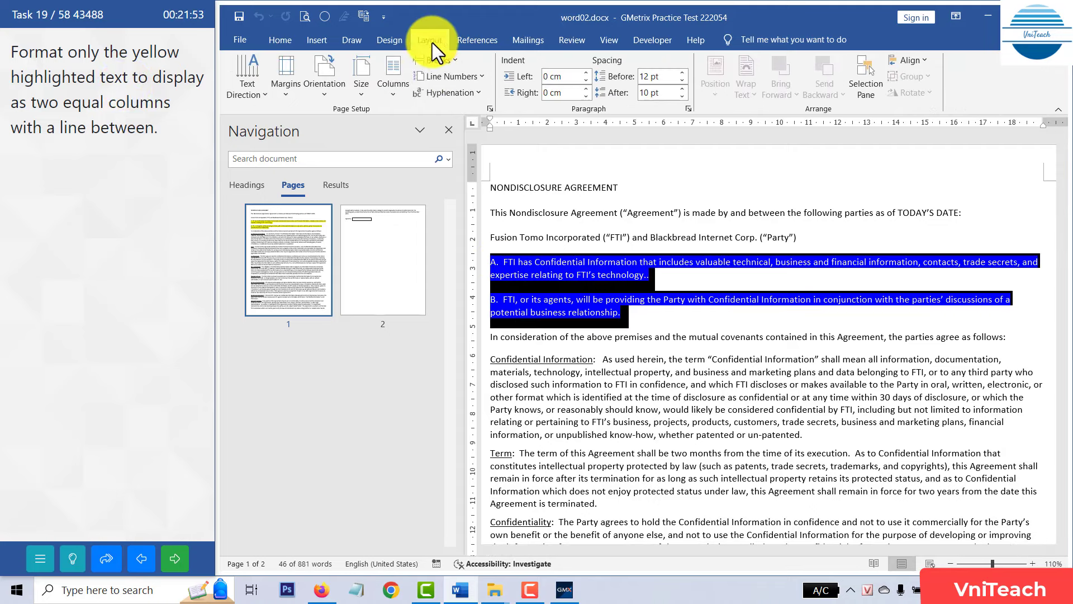
left_click(391, 95)
left_click(425, 262)
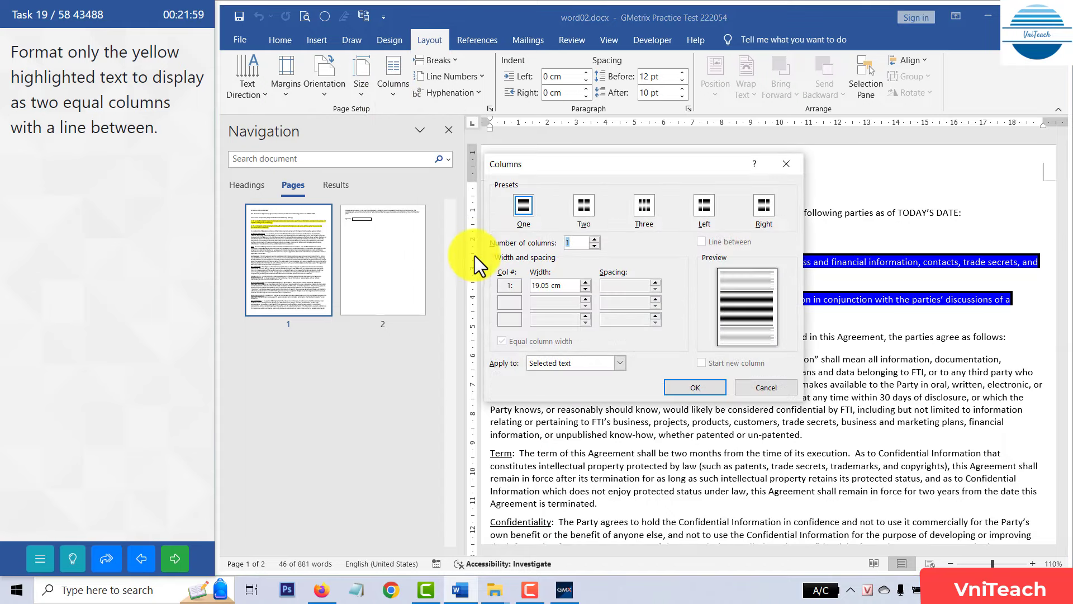
left_click(582, 208)
left_click(701, 244)
left_click(710, 384)
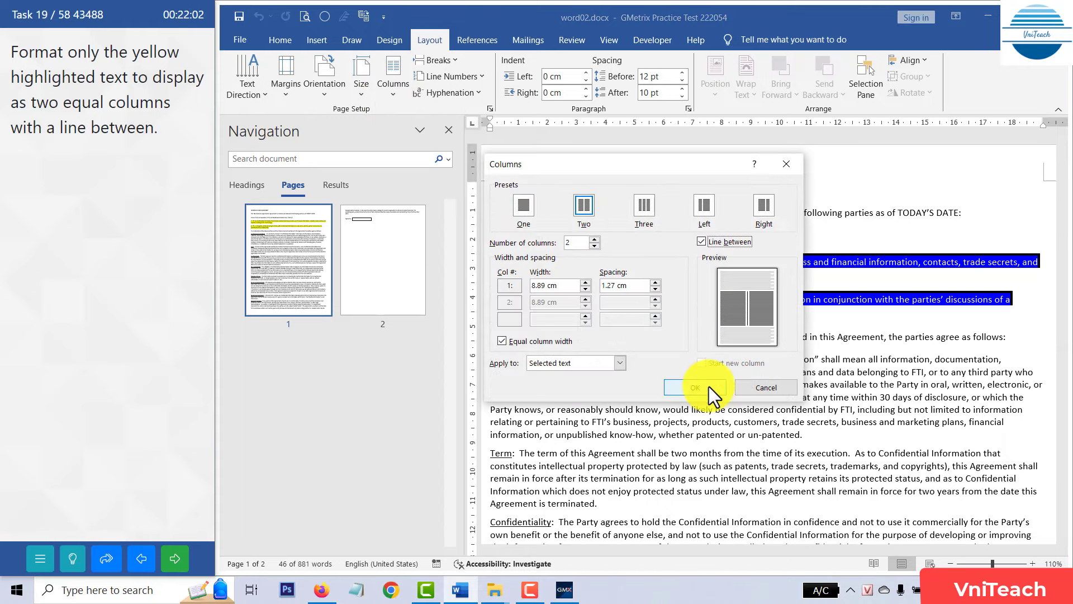
Step: Deselect the text, submit the columns task for checking, and continue to Task 20
left_click(664, 384)
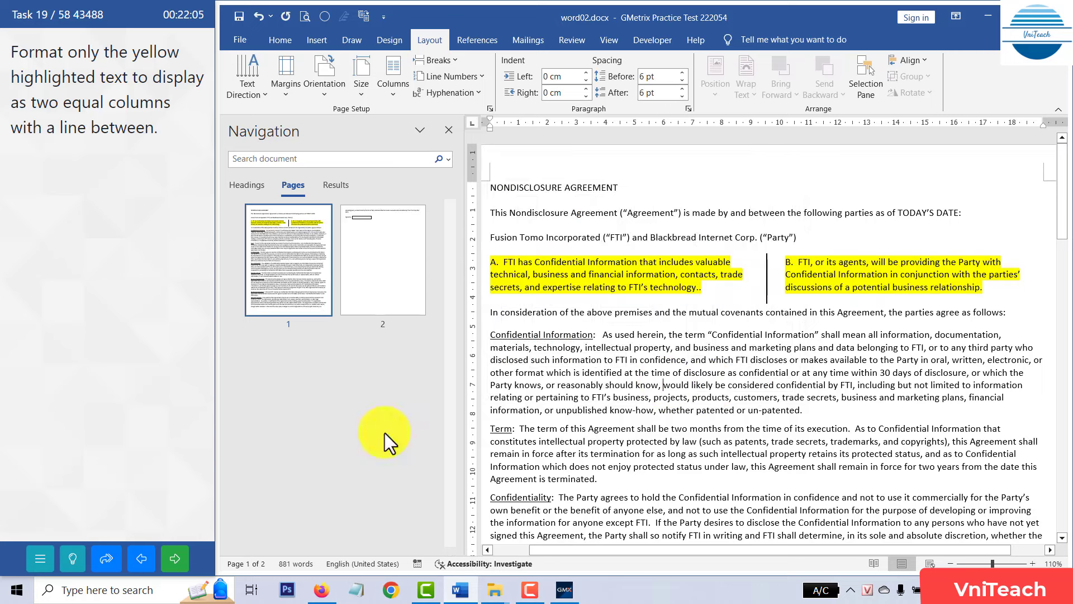
left_click(173, 559)
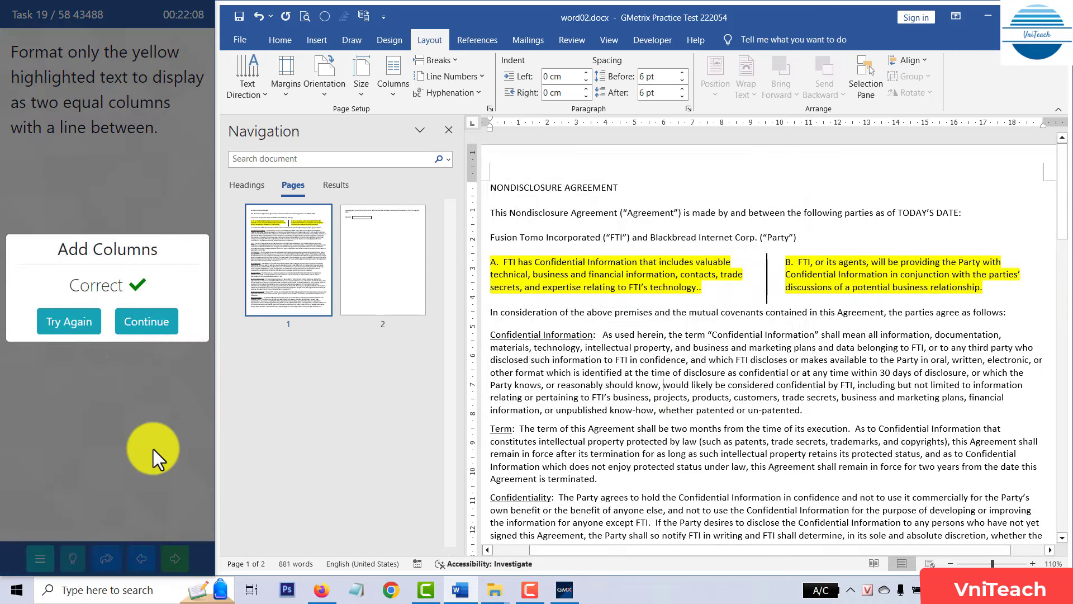
left_click(144, 325)
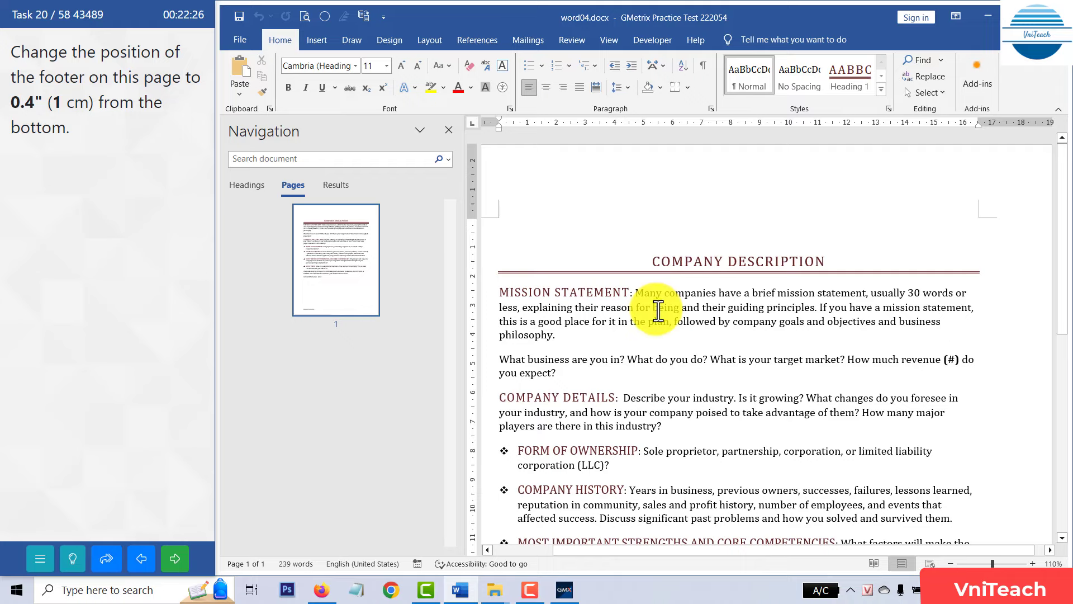
Step: Set the footer's distance from the bottom to 1 cm, close the footer, then submit and continue
scroll(658, 310, "down", 2)
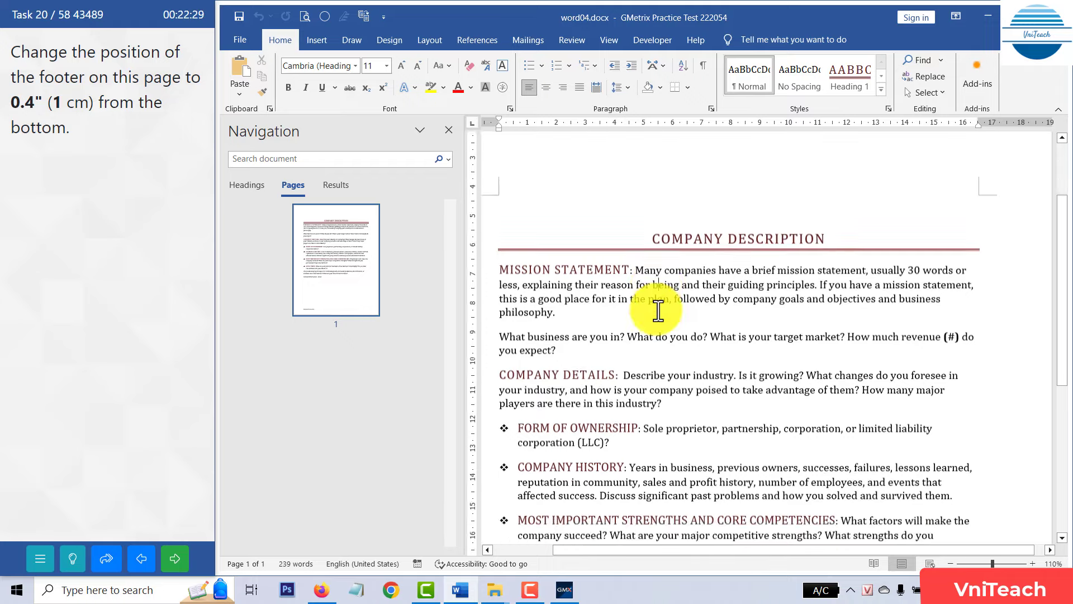
scroll(658, 310, "down", 8)
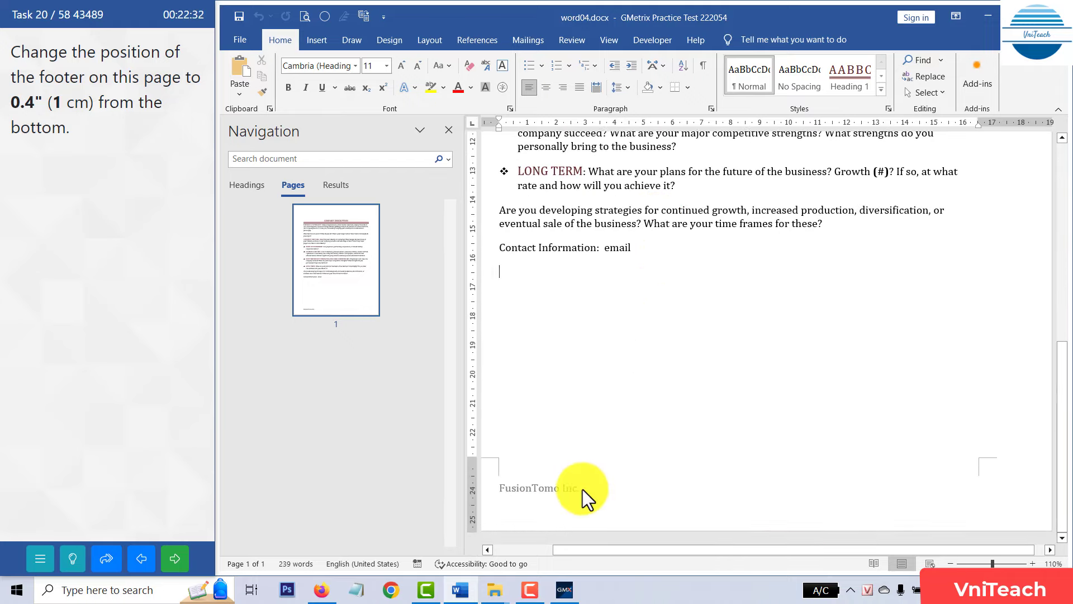
double_click(583, 488)
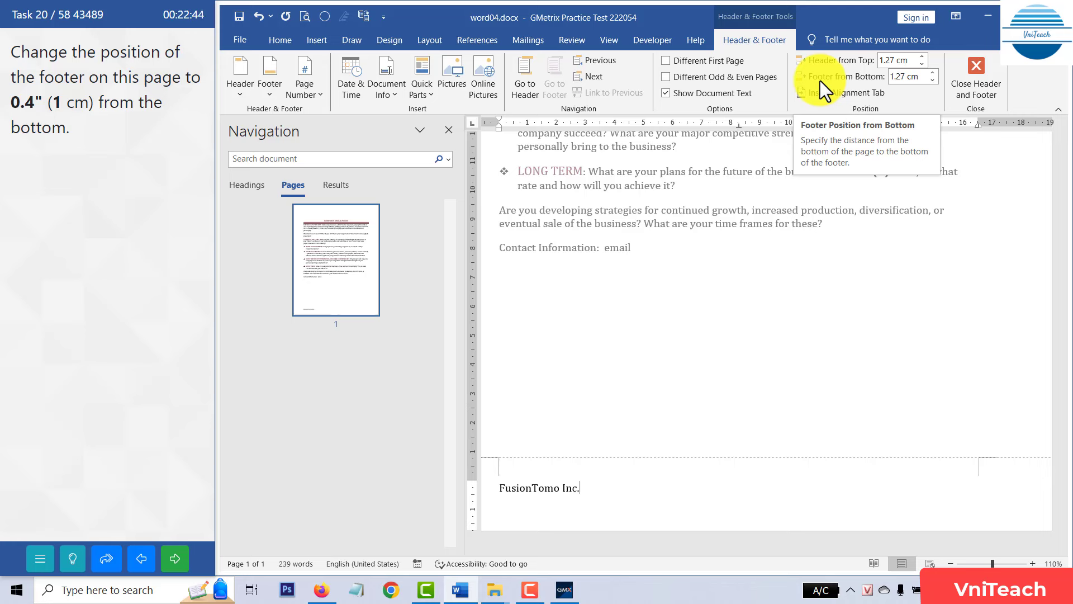
left_click(907, 78)
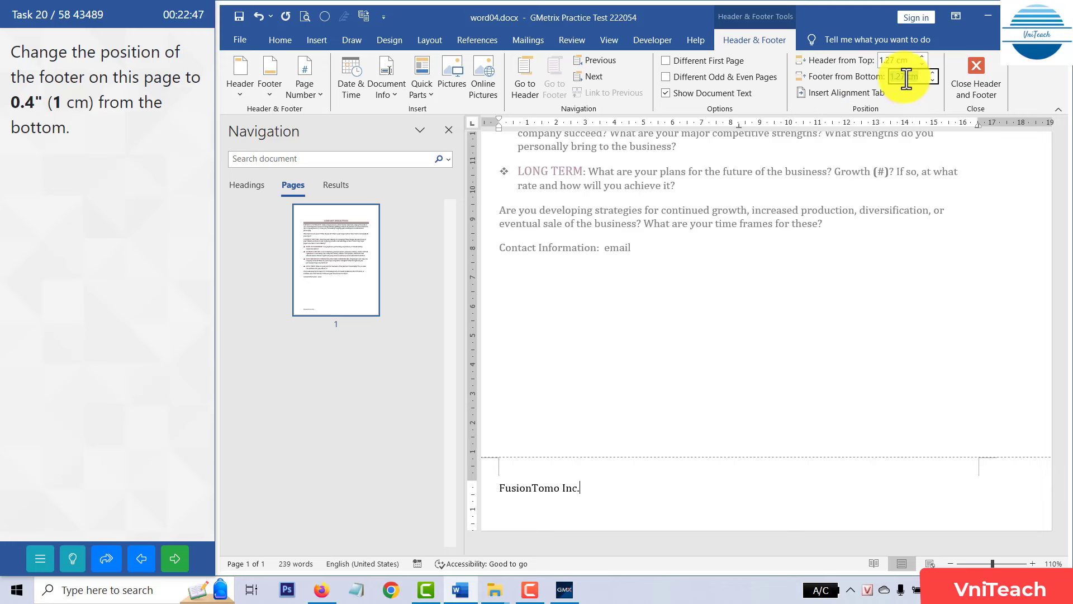
type("1")
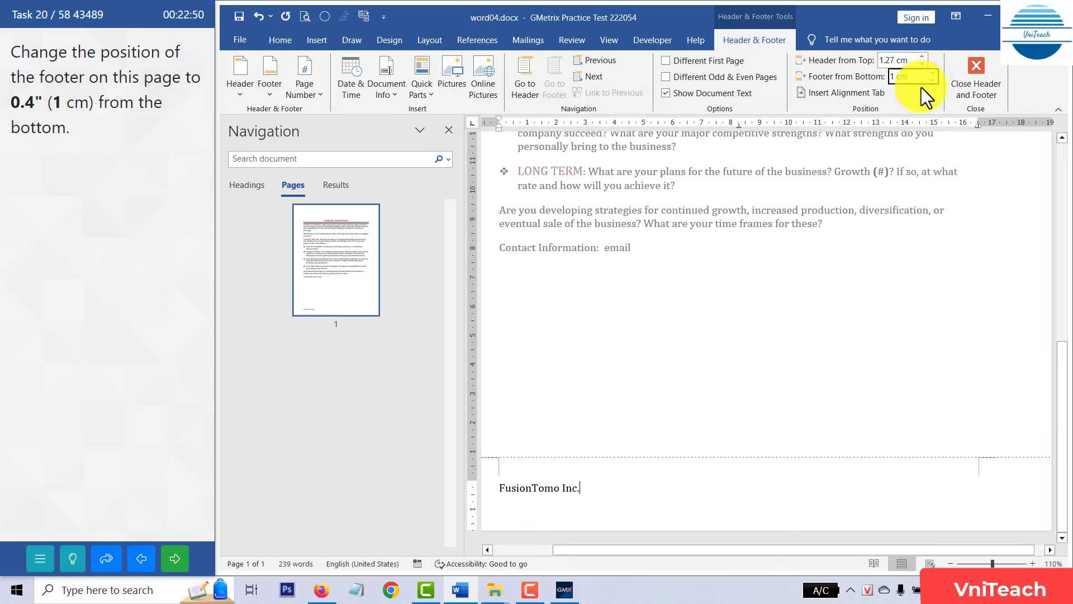
key("Return")
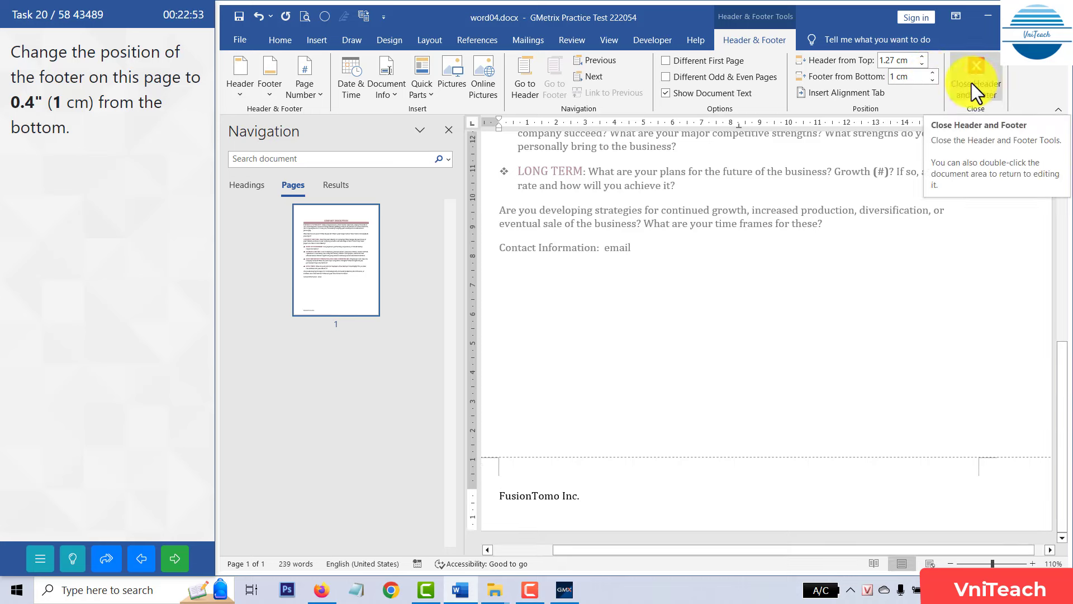
left_click(972, 83)
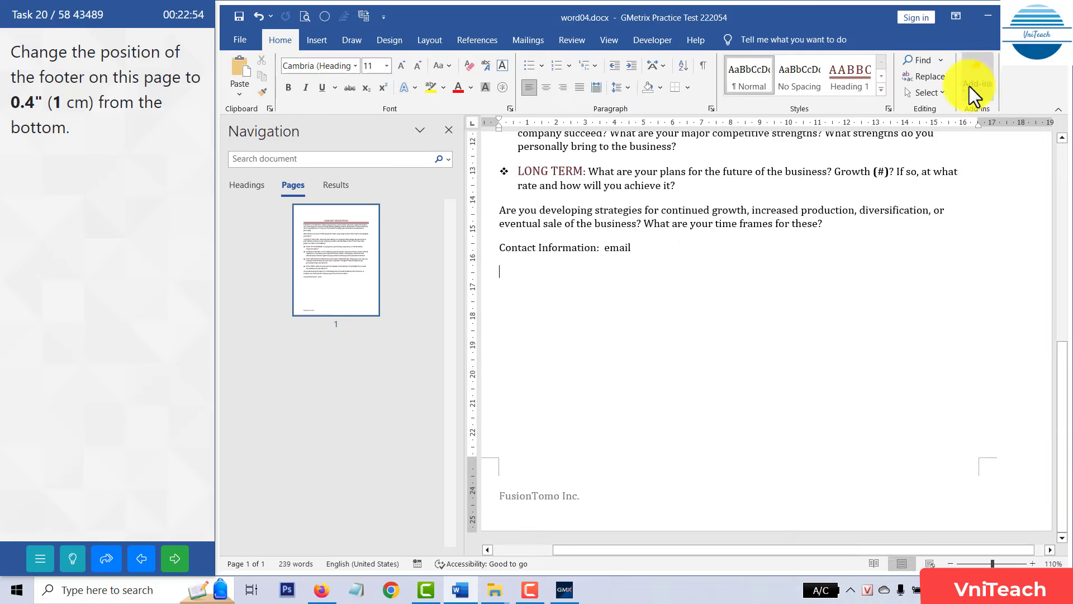
left_click(175, 558)
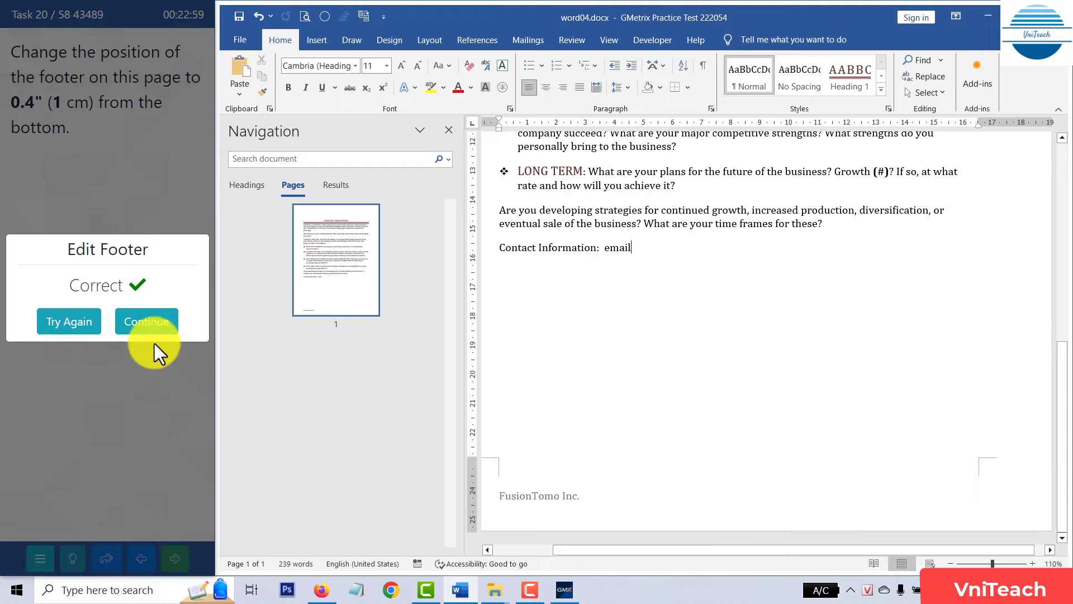
left_click(145, 327)
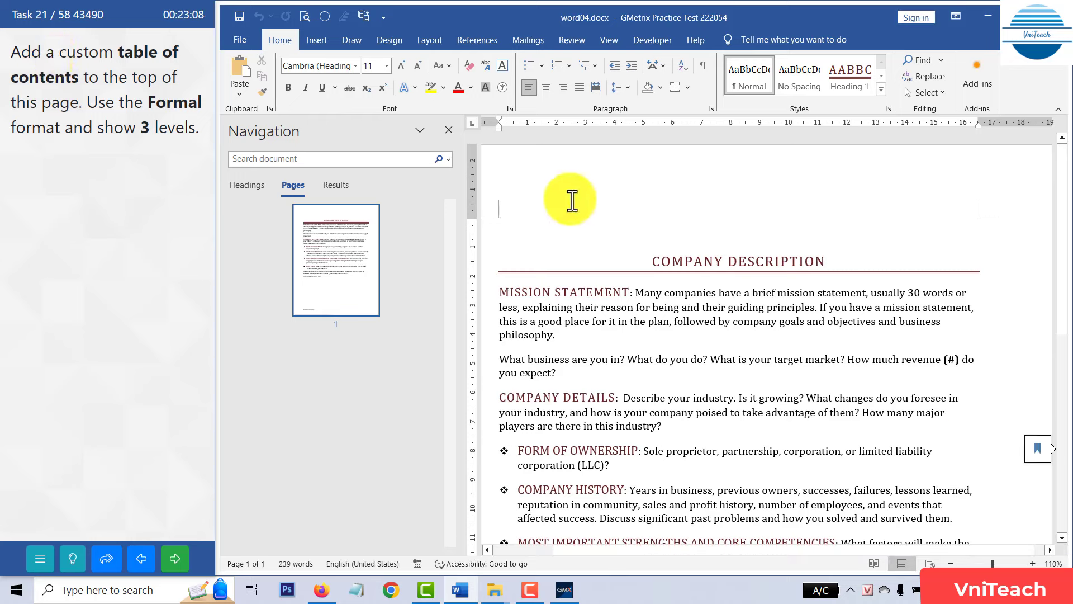
Step: Insert a custom Formal-format table of contents showing 3 levels, then submit the task
left_click(462, 41)
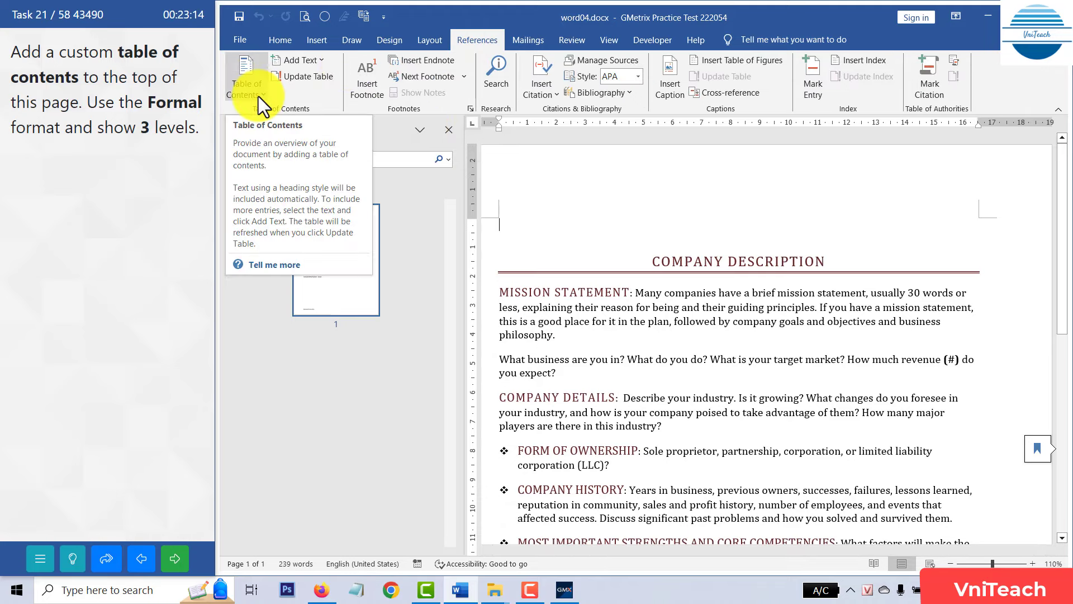
left_click(259, 96)
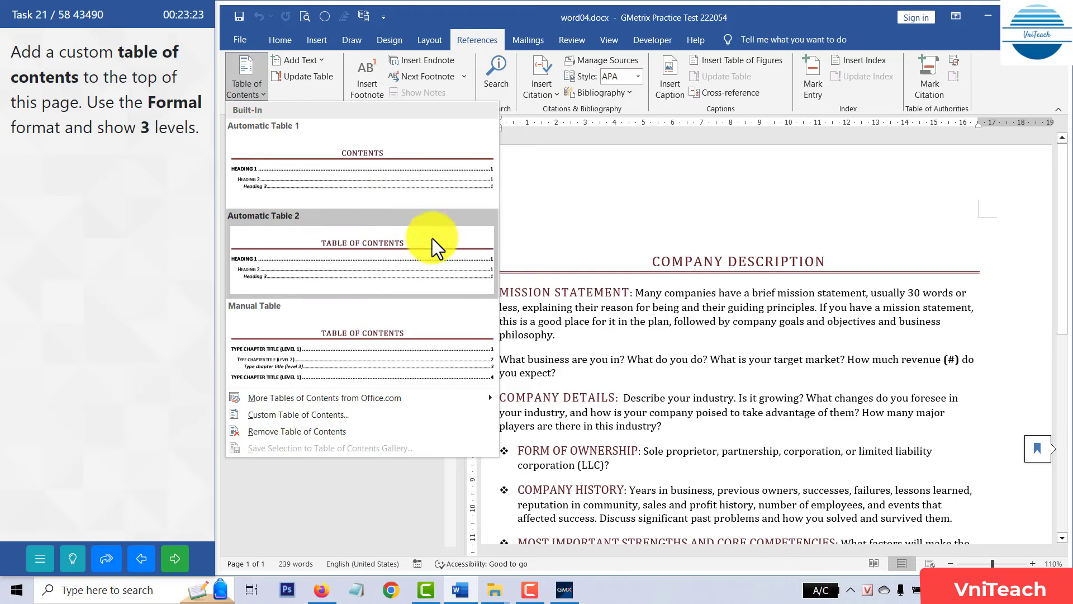
left_click(318, 415)
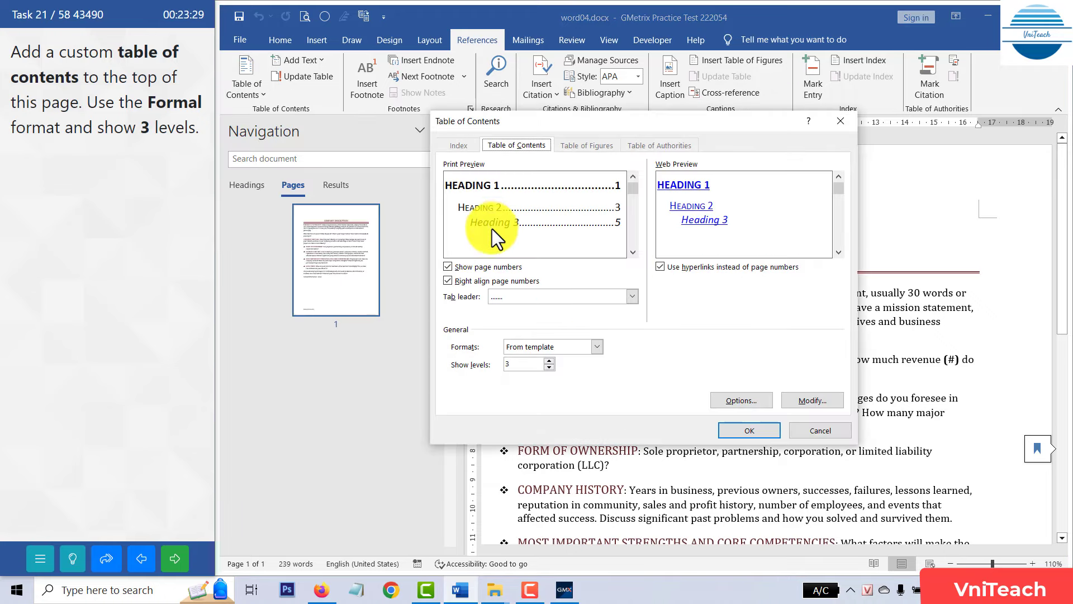
left_click(589, 343)
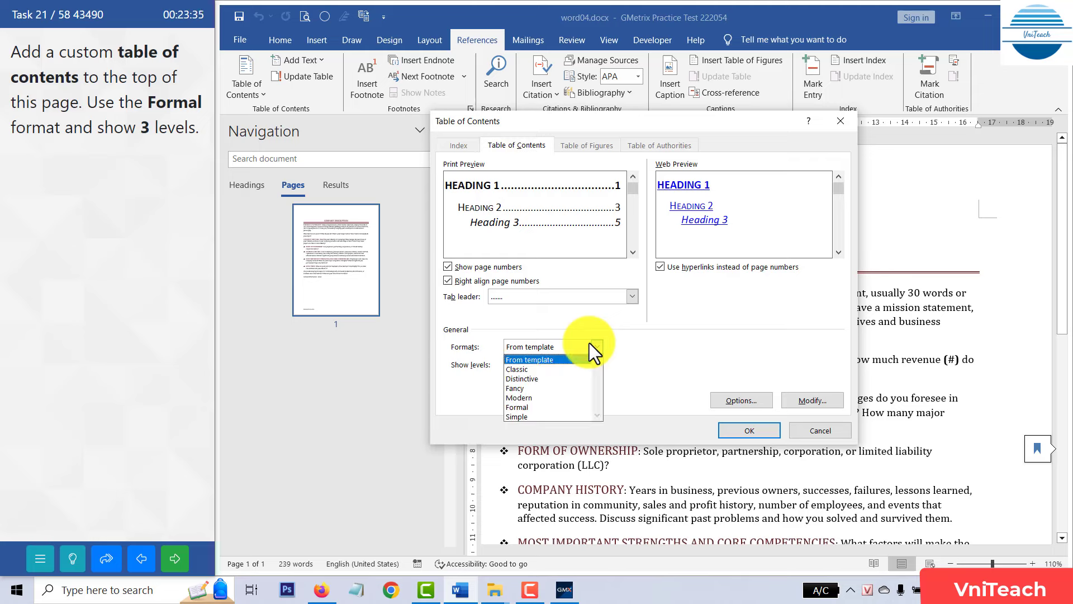
left_click(546, 409)
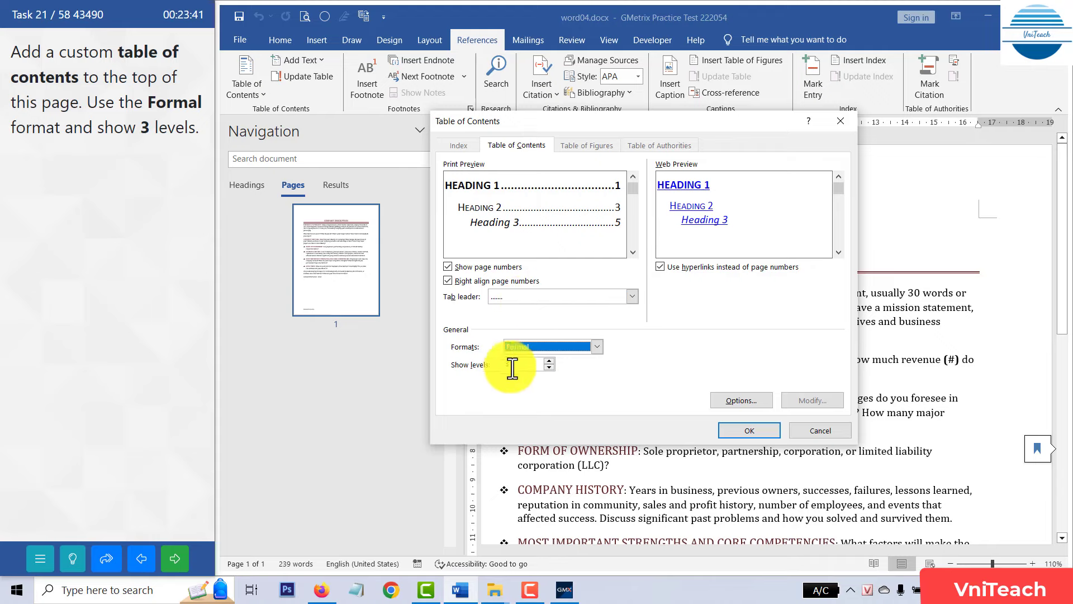
left_click(740, 433)
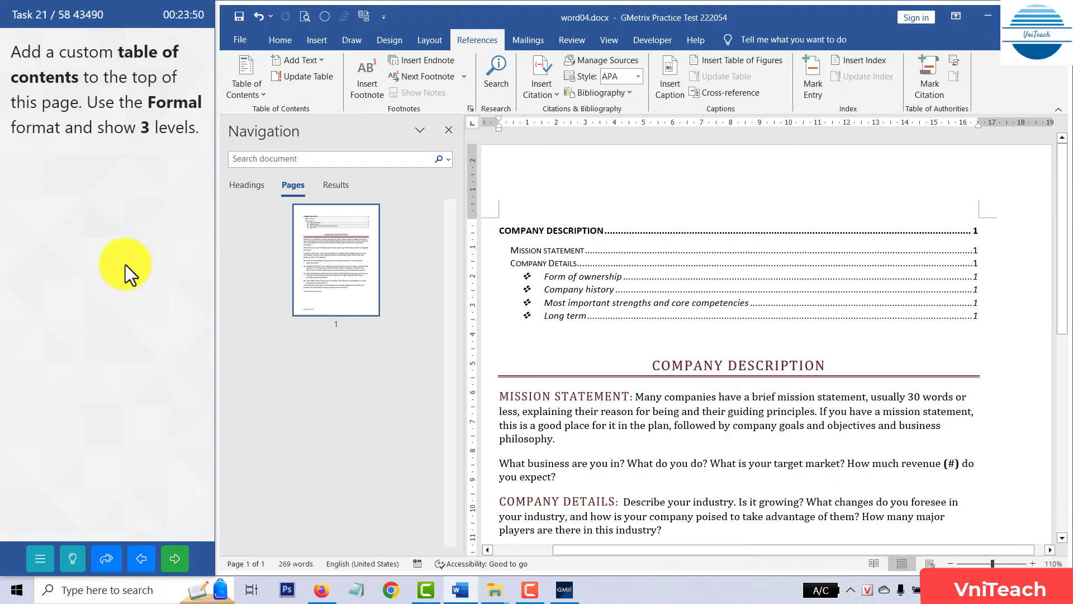
left_click(146, 328)
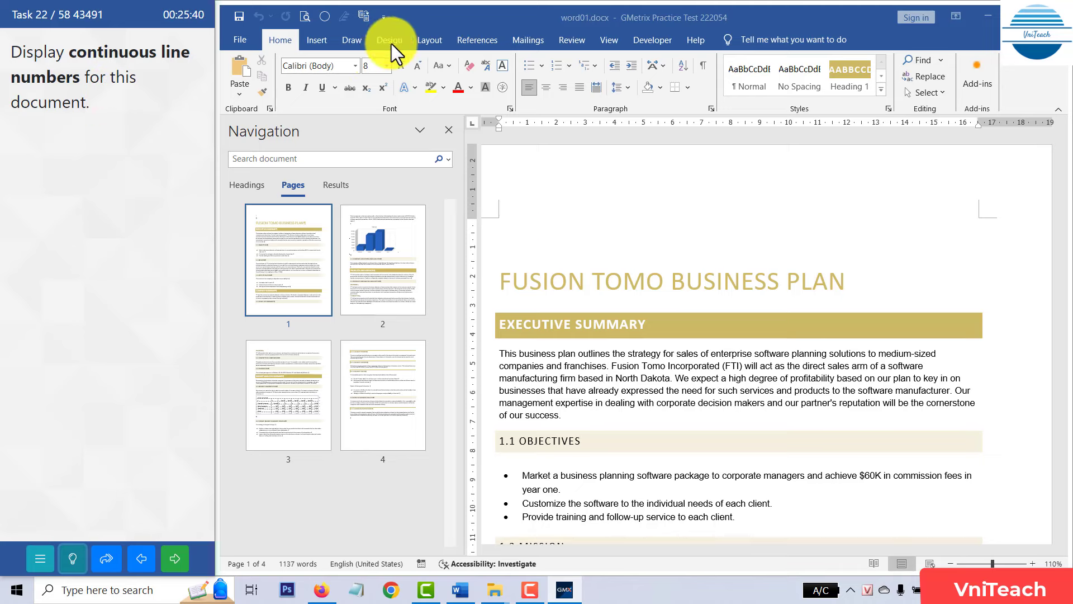
Step: Turn on continuous line numbering for the business plan, then submit and continue
left_click(435, 41)
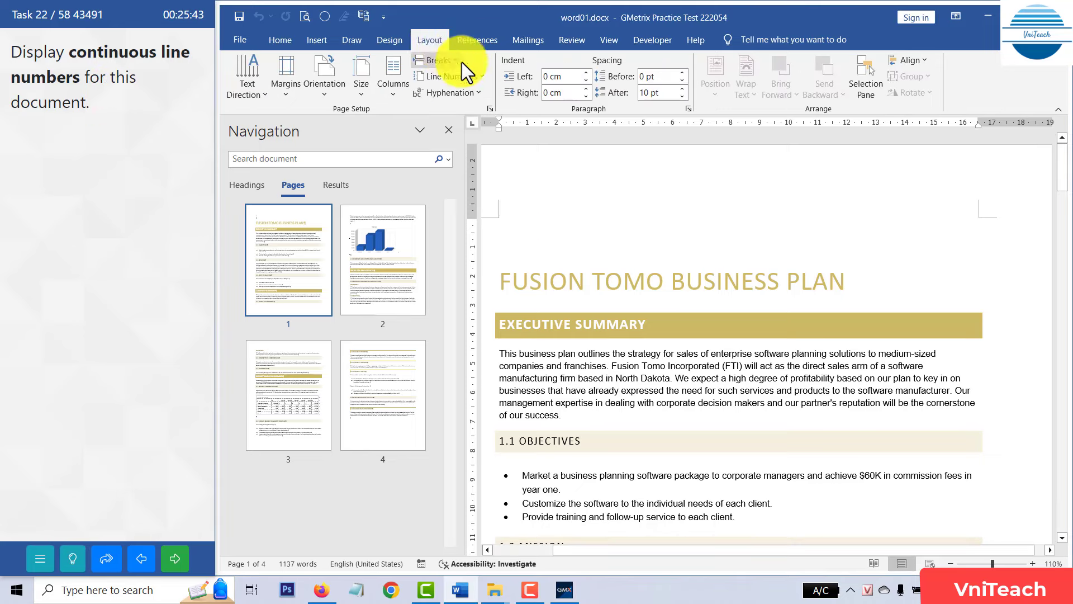
left_click(486, 79)
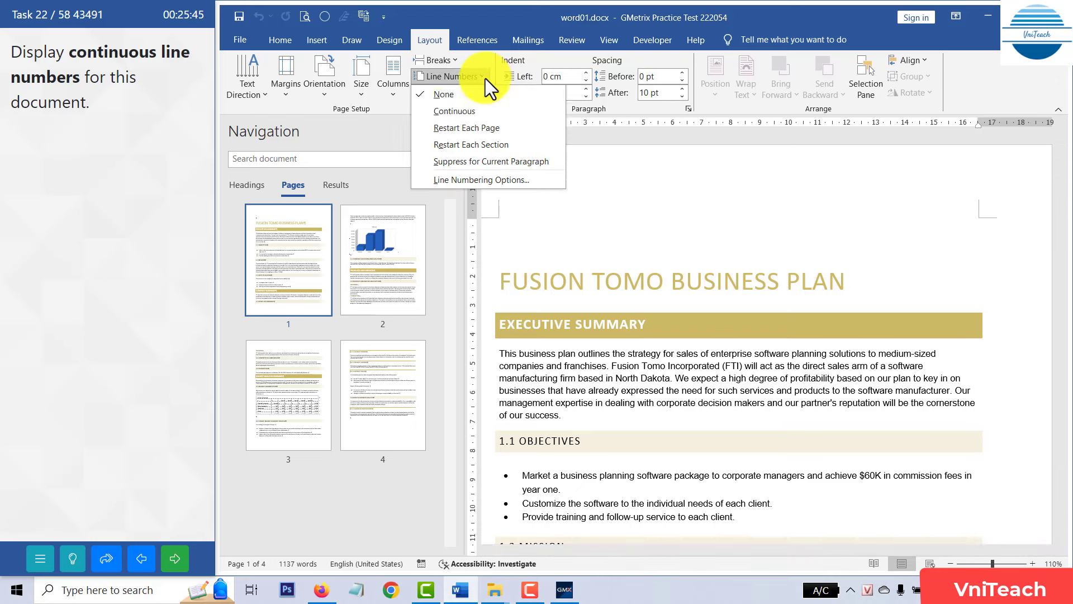
left_click(495, 112)
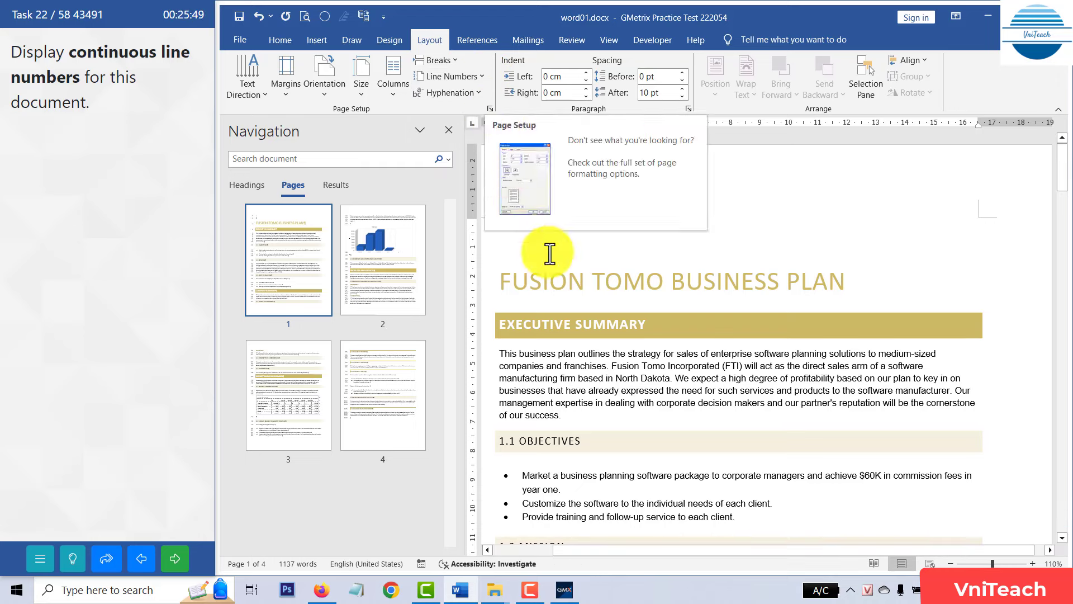
left_click(175, 559)
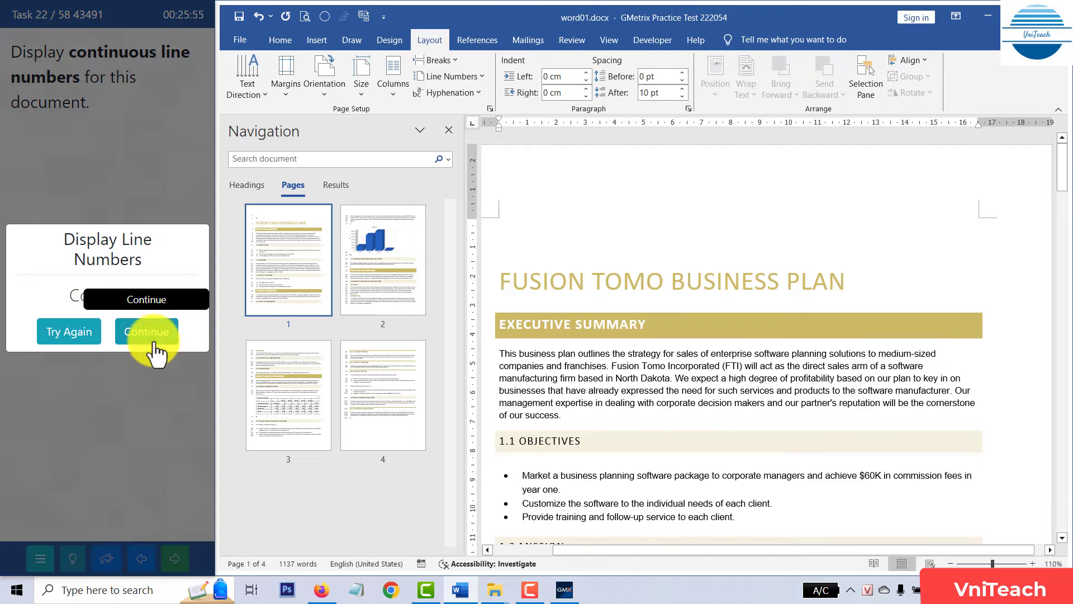
left_click(150, 334)
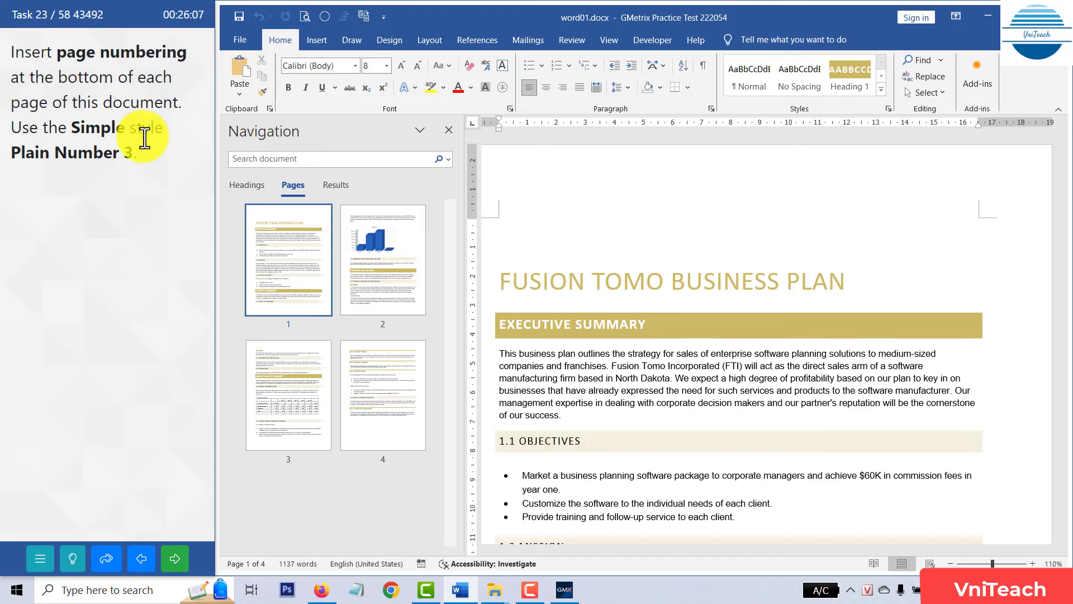
Step: Add Plain Number 3 page numbers at the bottom of the page, close the footer, then submit
left_click(314, 39)
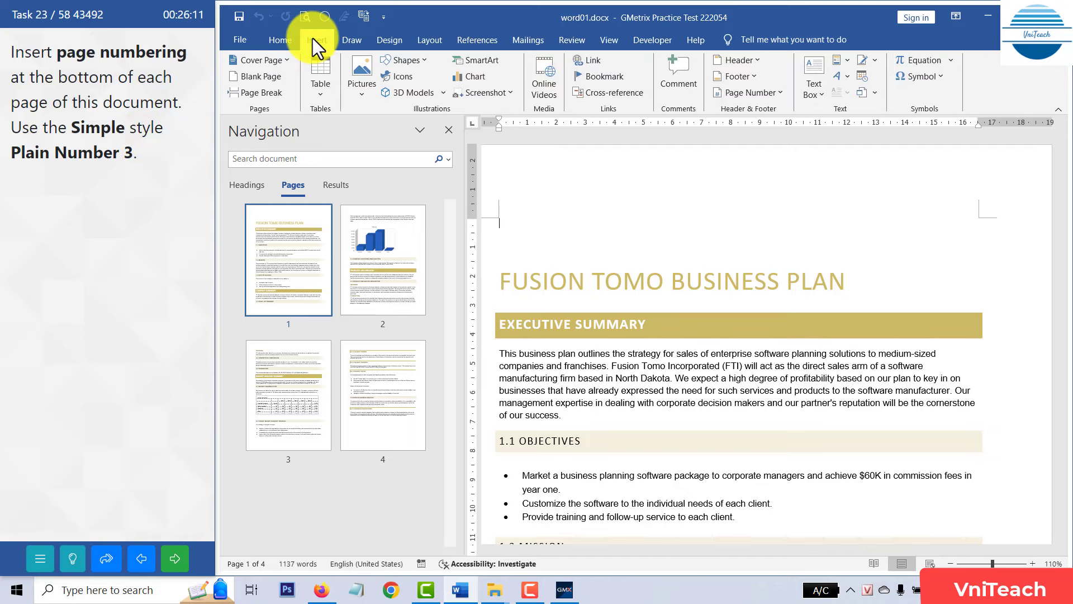
left_click(785, 93)
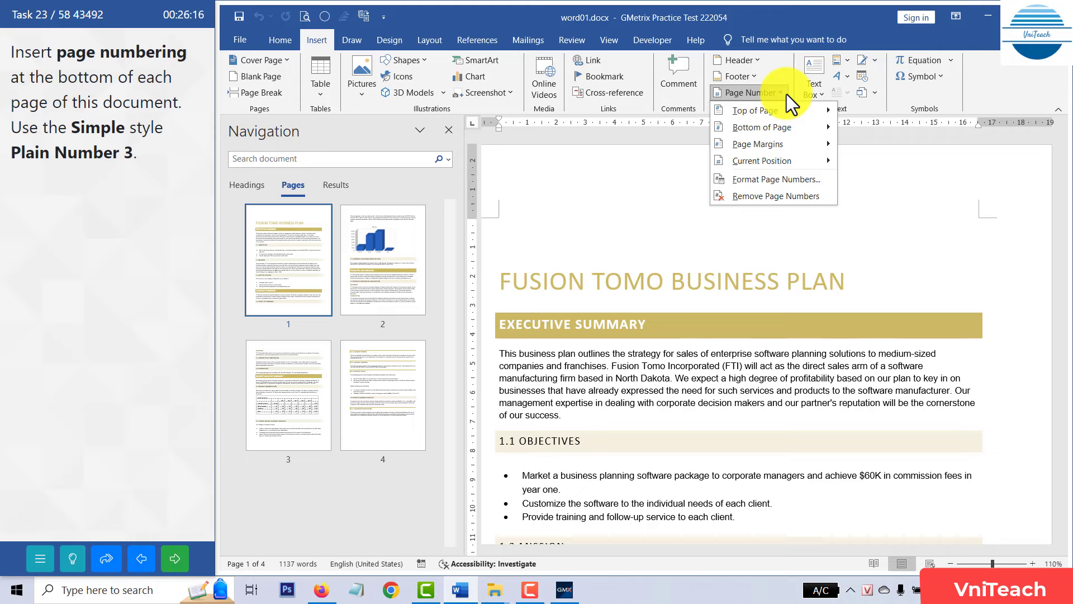
mouse_move(761, 128)
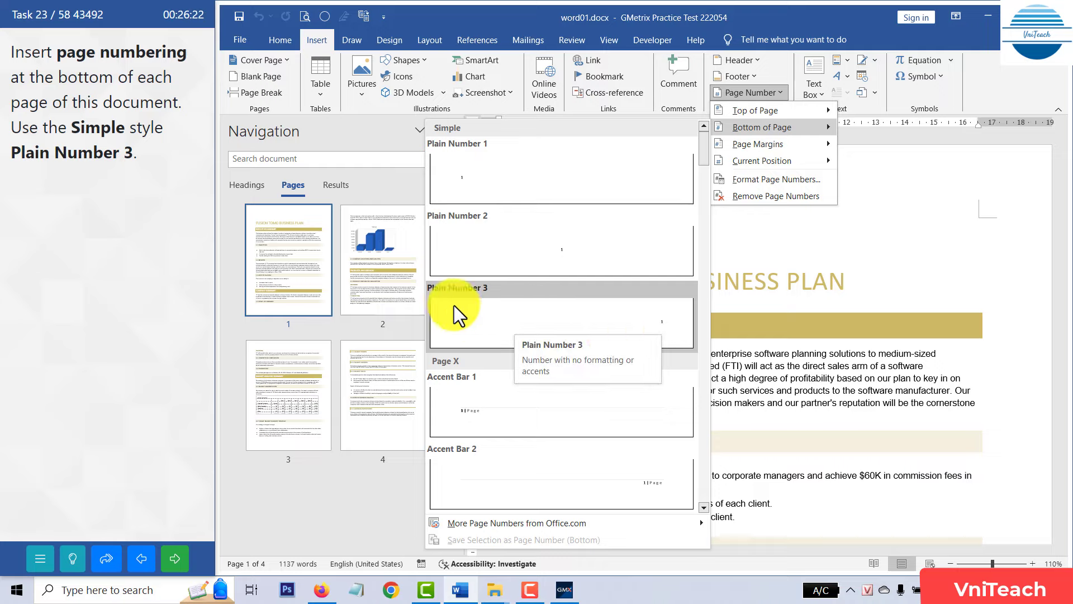
left_click(610, 330)
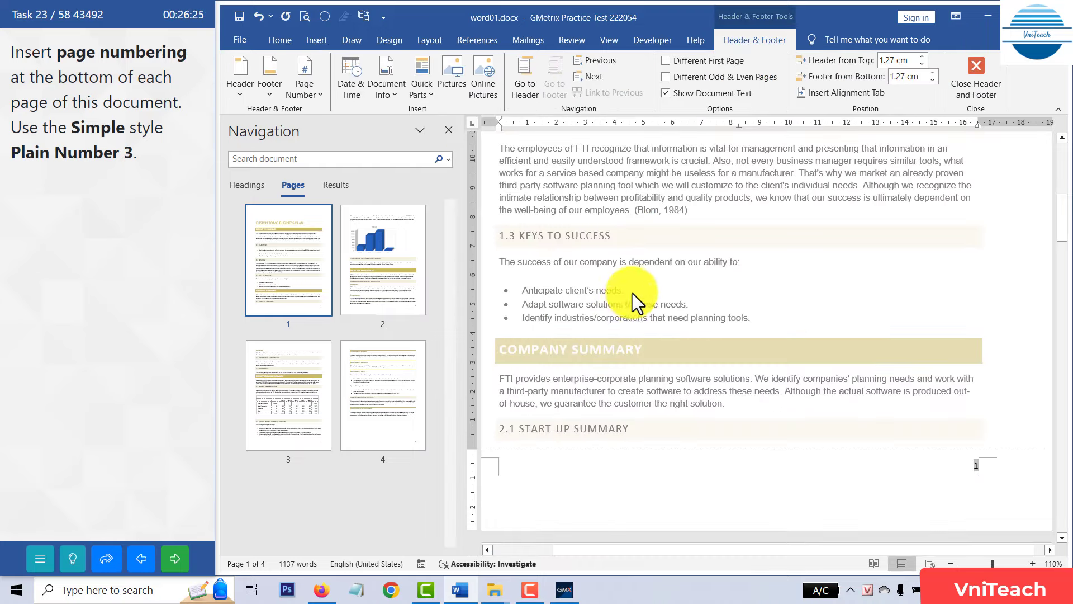
left_click(969, 105)
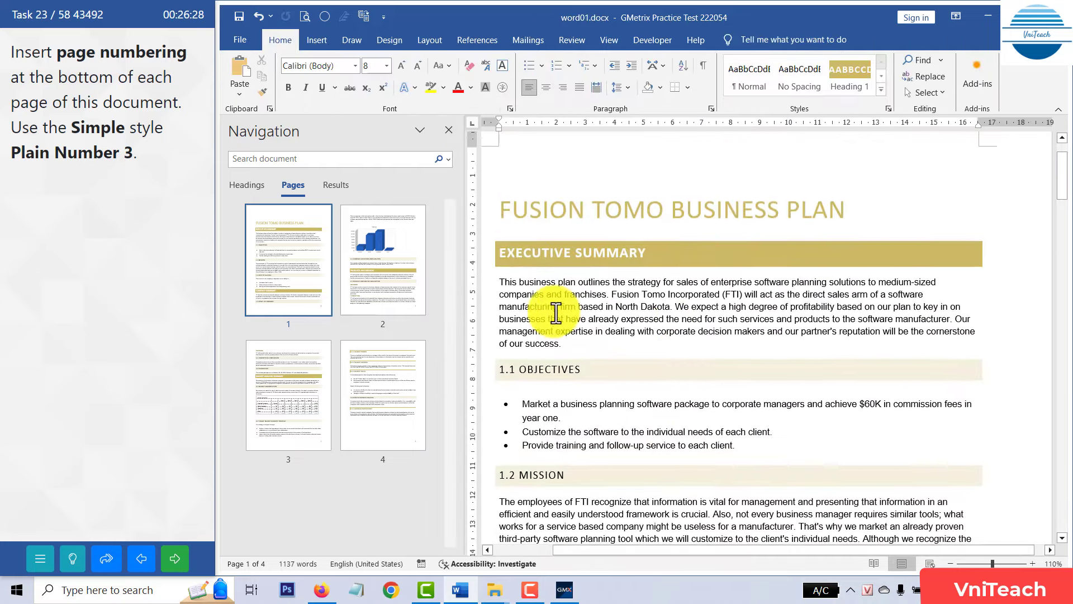
left_click(177, 558)
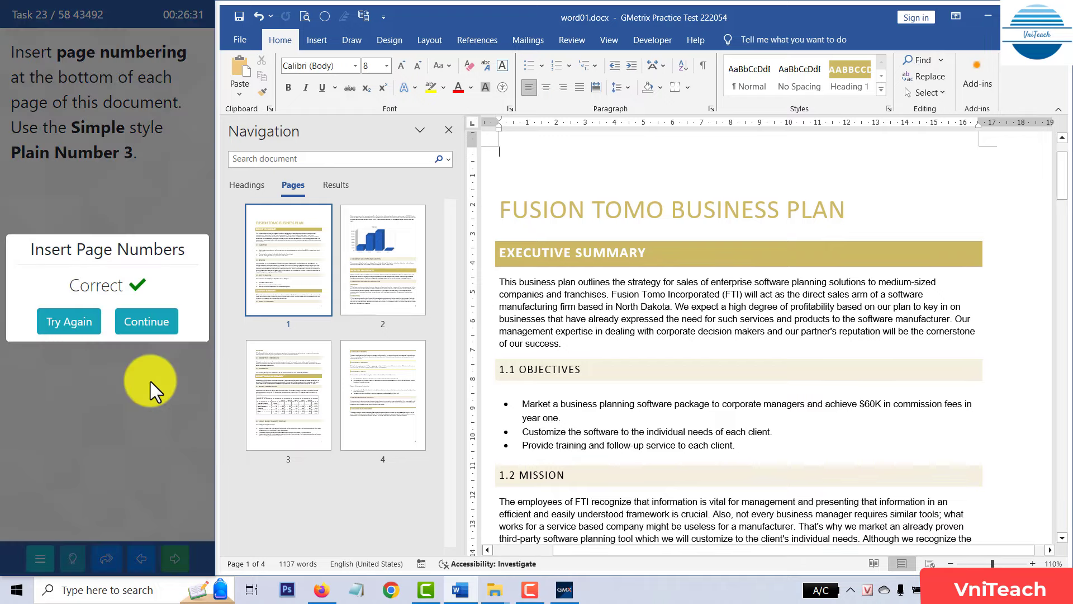
left_click(148, 327)
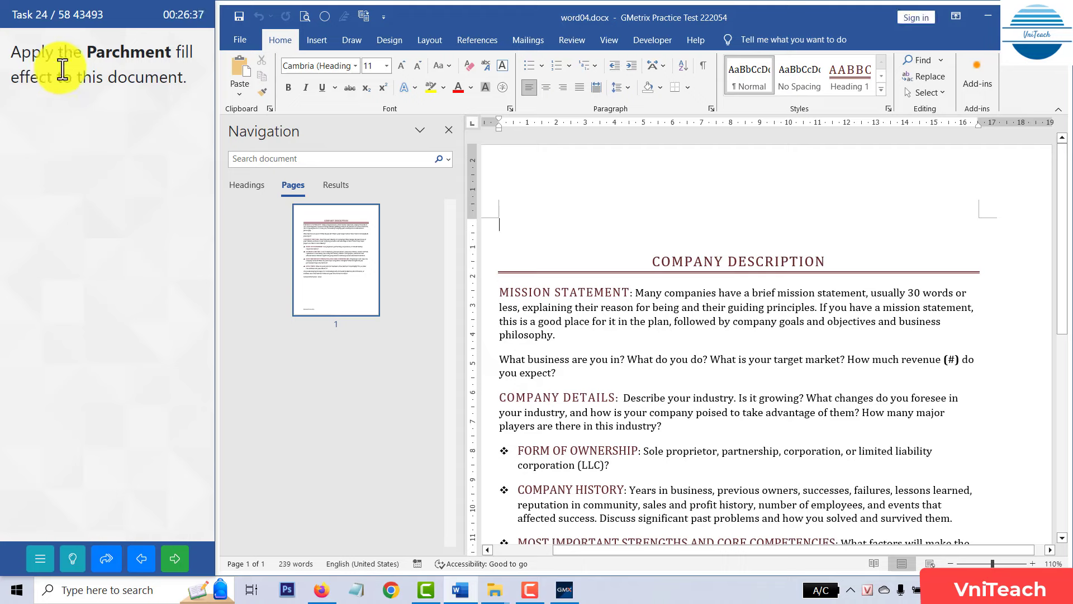
Step: Fill the page background with the Parchment texture via Fill Effects, then submit and continue
left_click(396, 40)
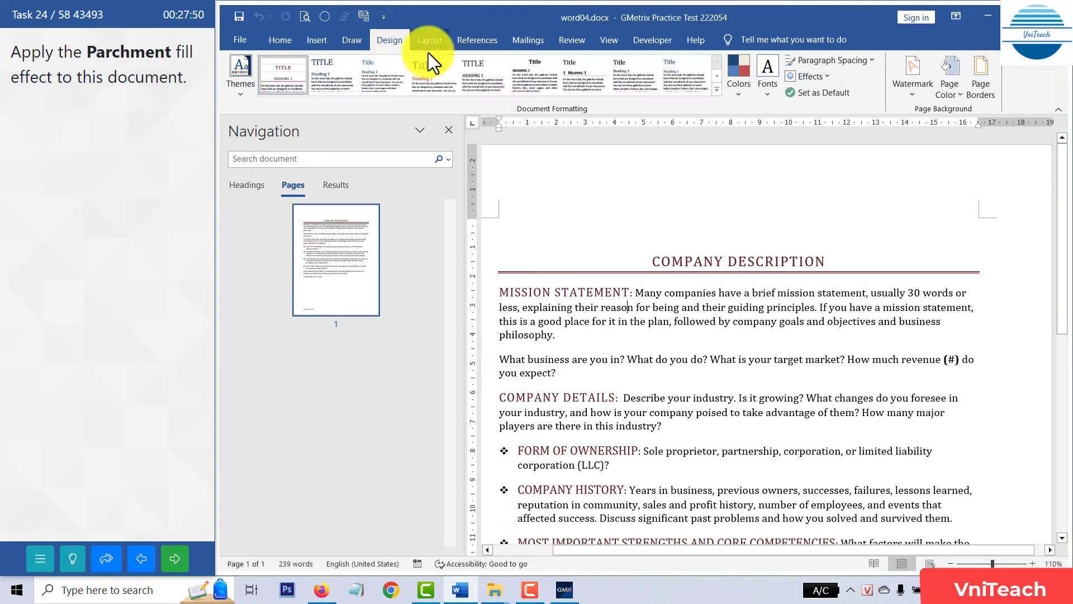
left_click(961, 95)
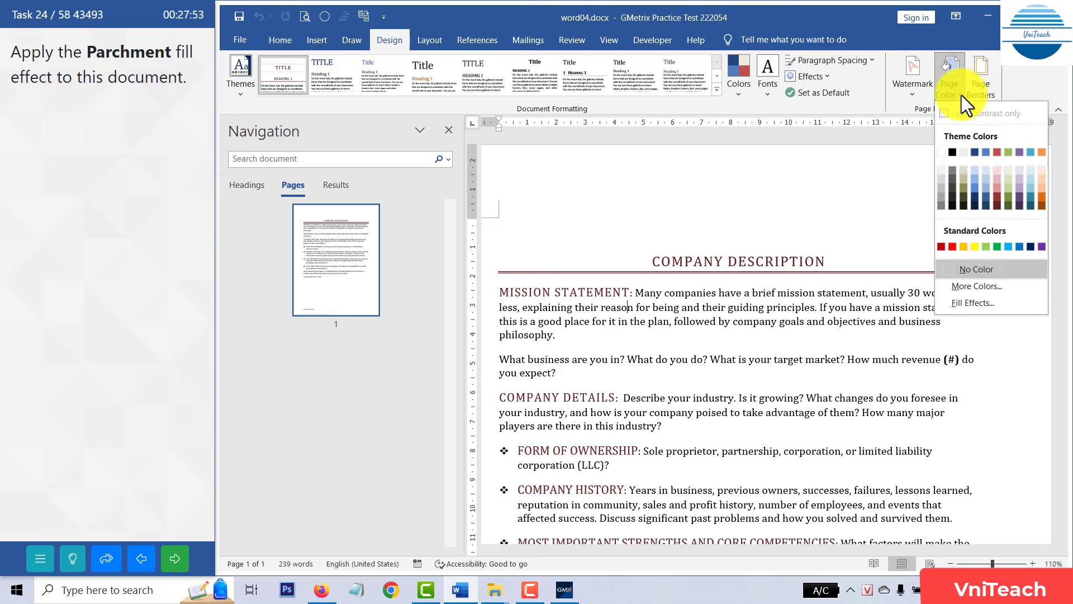
left_click(955, 307)
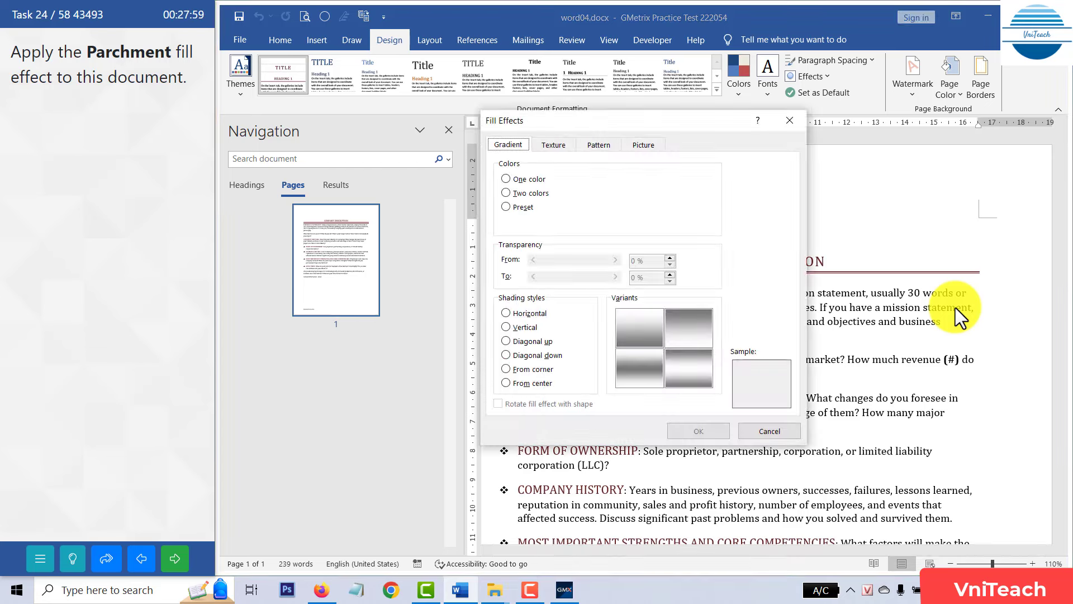
left_click(559, 149)
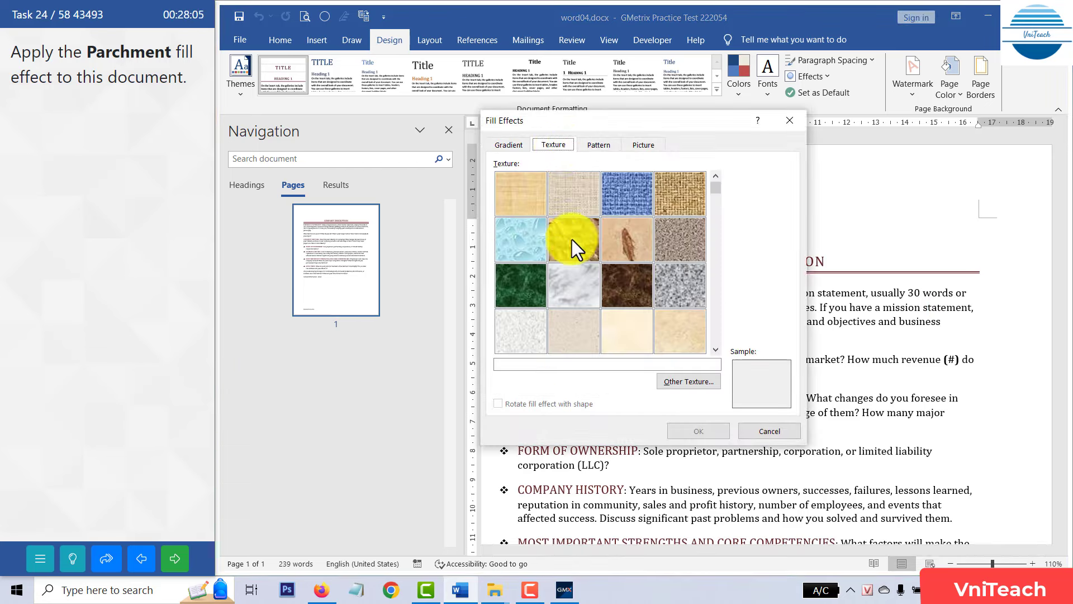
left_click(576, 328)
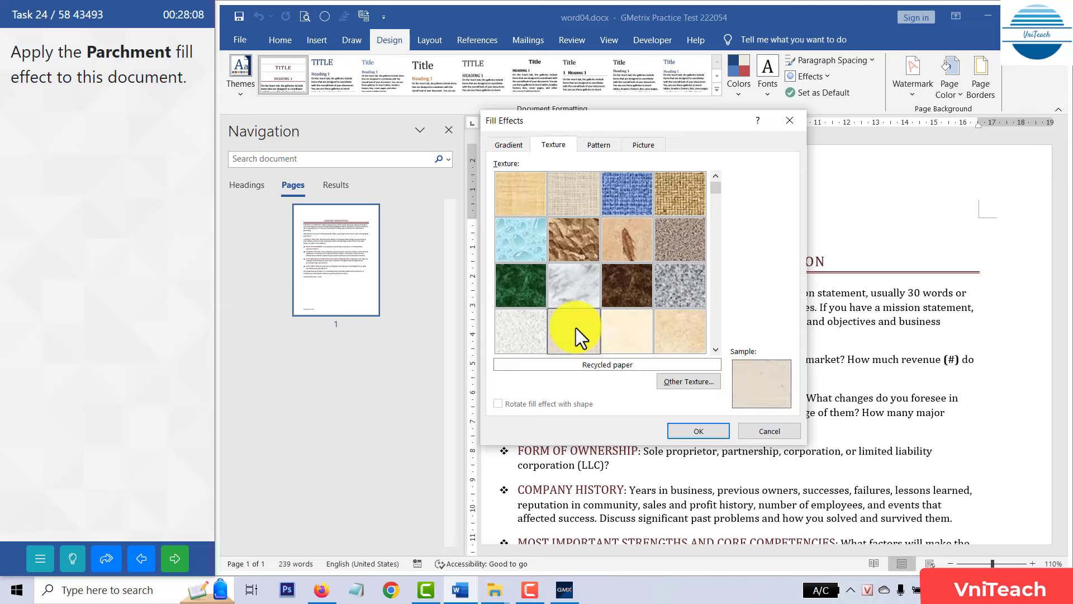
left_click(518, 332)
left_click(522, 292)
left_click(633, 347)
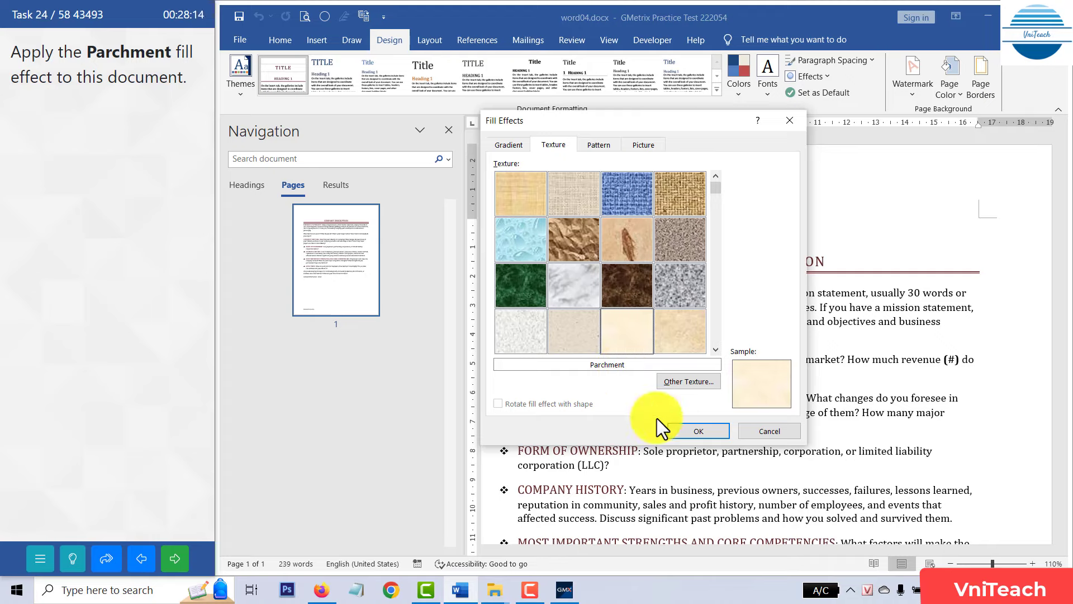
left_click(686, 434)
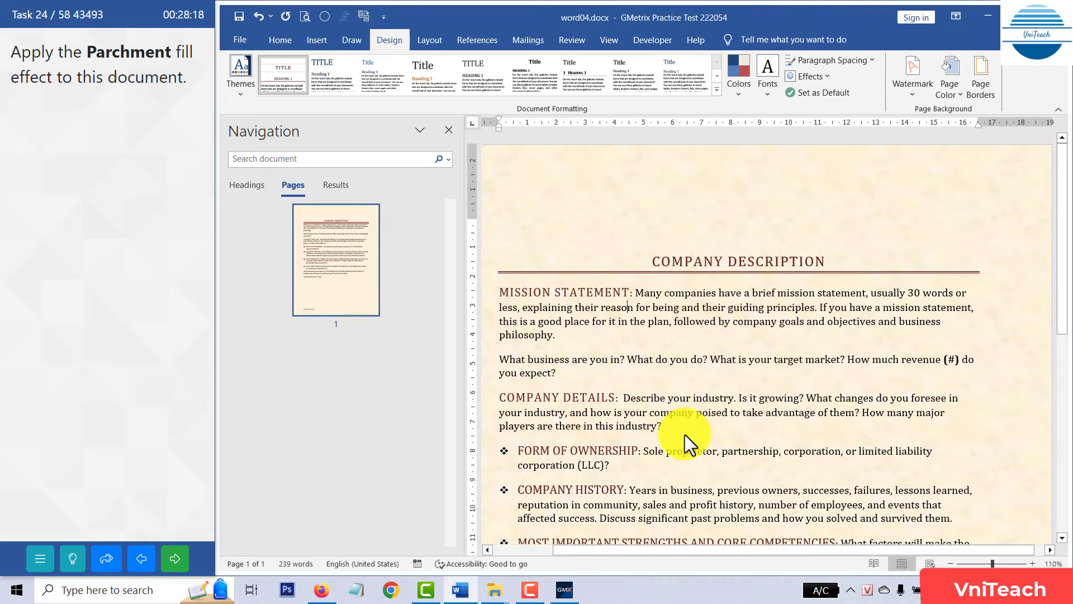
left_click(174, 561)
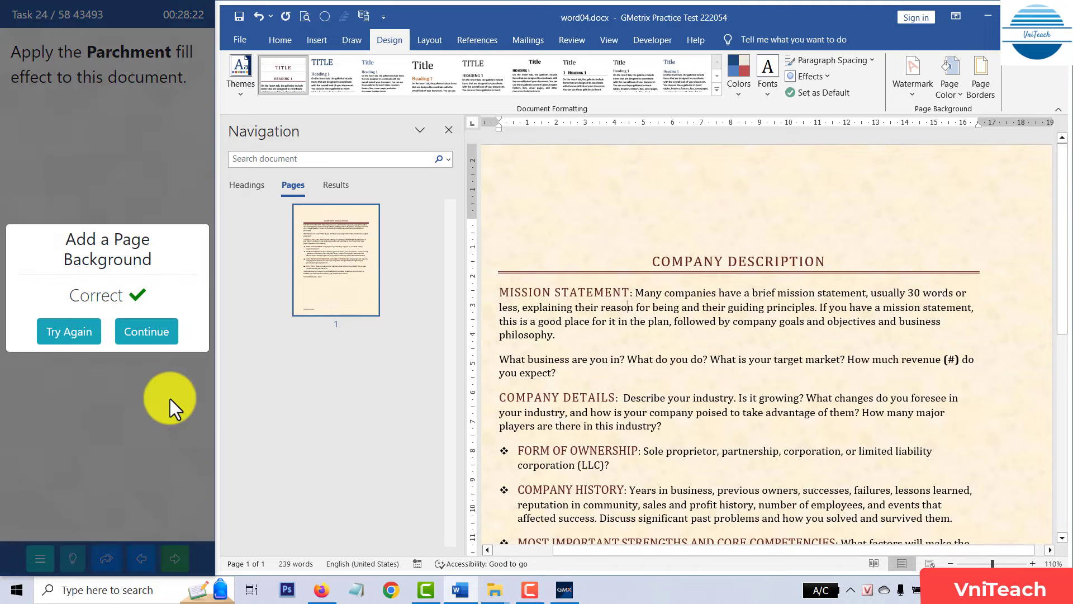
left_click(161, 334)
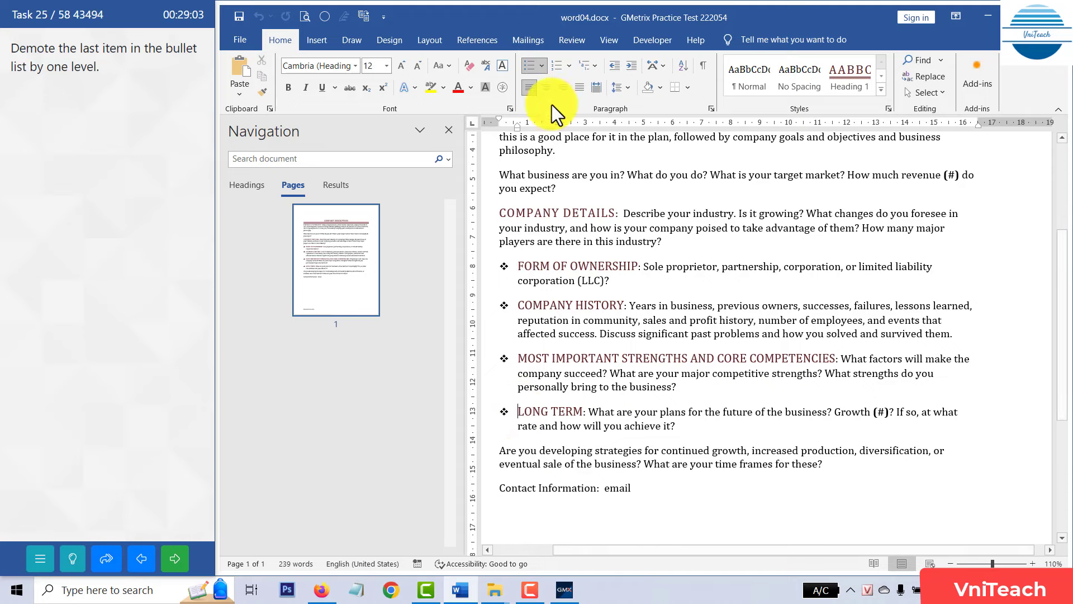
Step: Demote the LONG TERM bullet to list level 2, then submit and continue
left_click(545, 72)
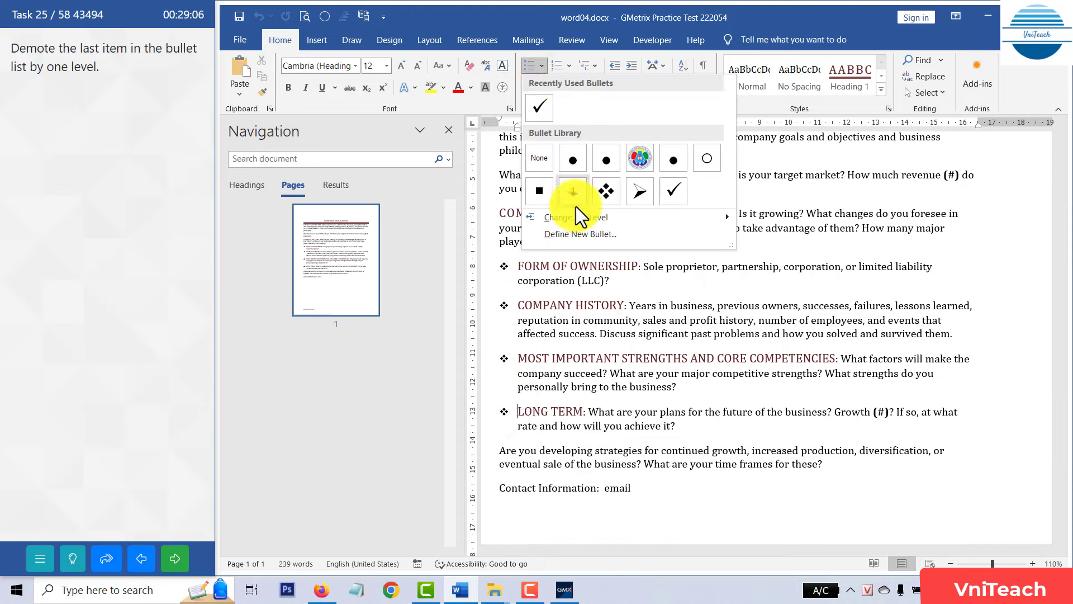
mouse_move(576, 217)
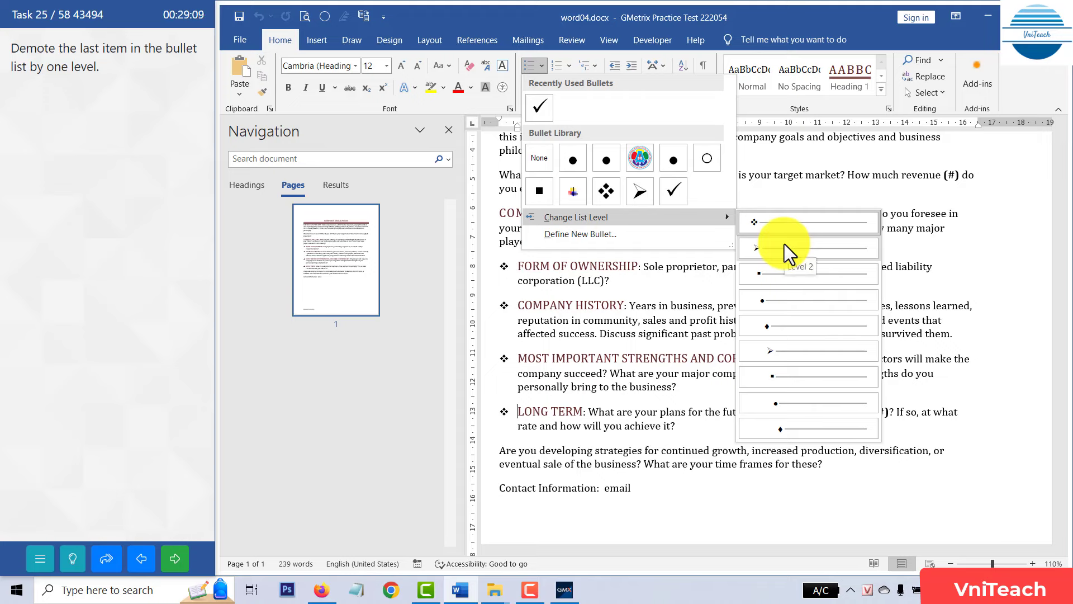
left_click(784, 244)
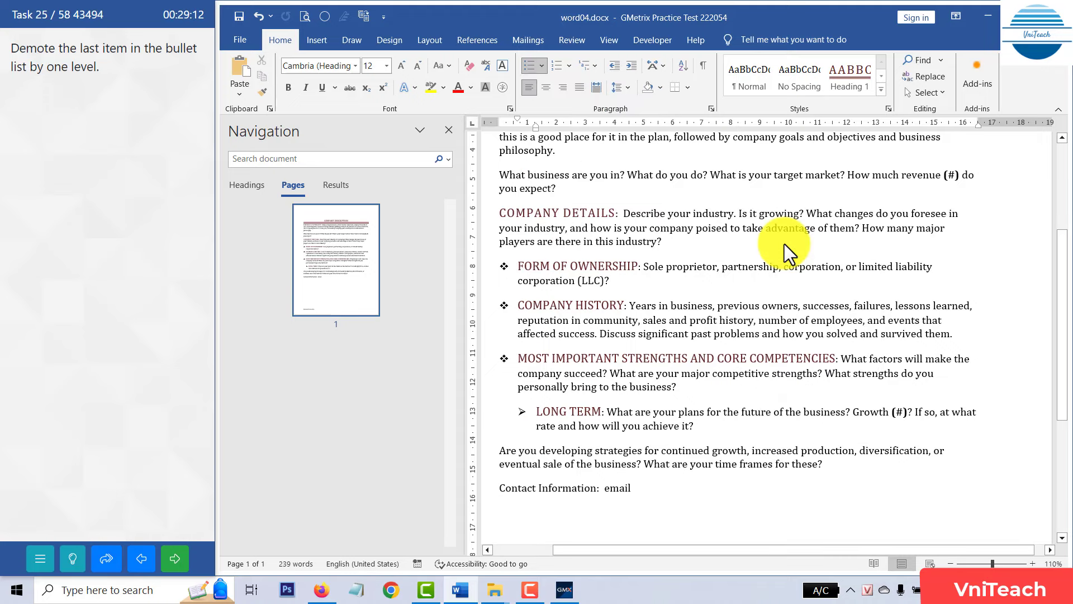
left_click(177, 561)
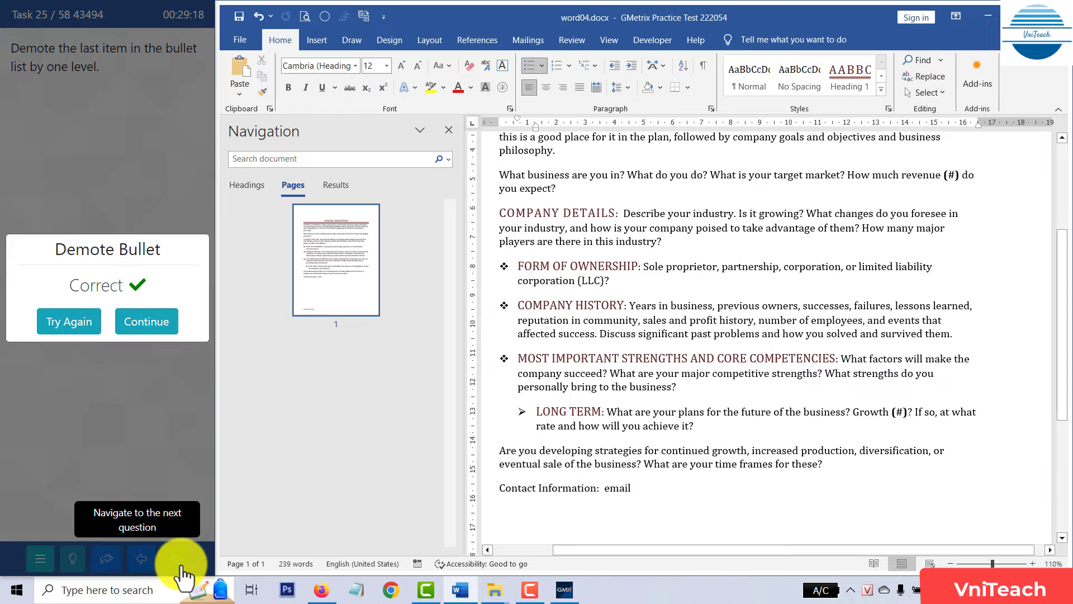
left_click(146, 327)
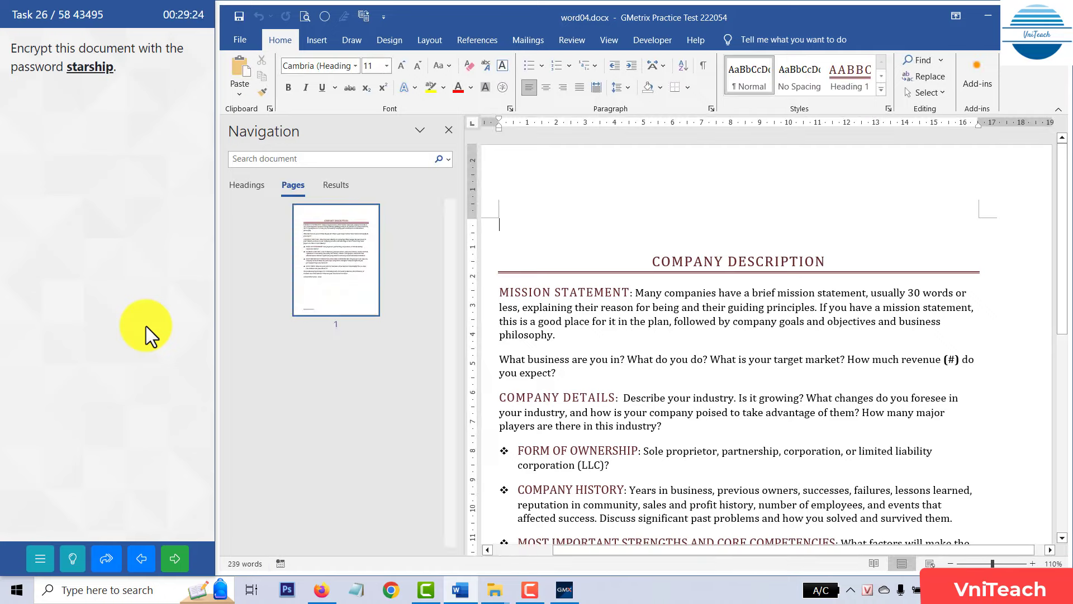
Step: Encrypt word04.docx with a password, entered and confirmed, then submit and continue
left_click(243, 42)
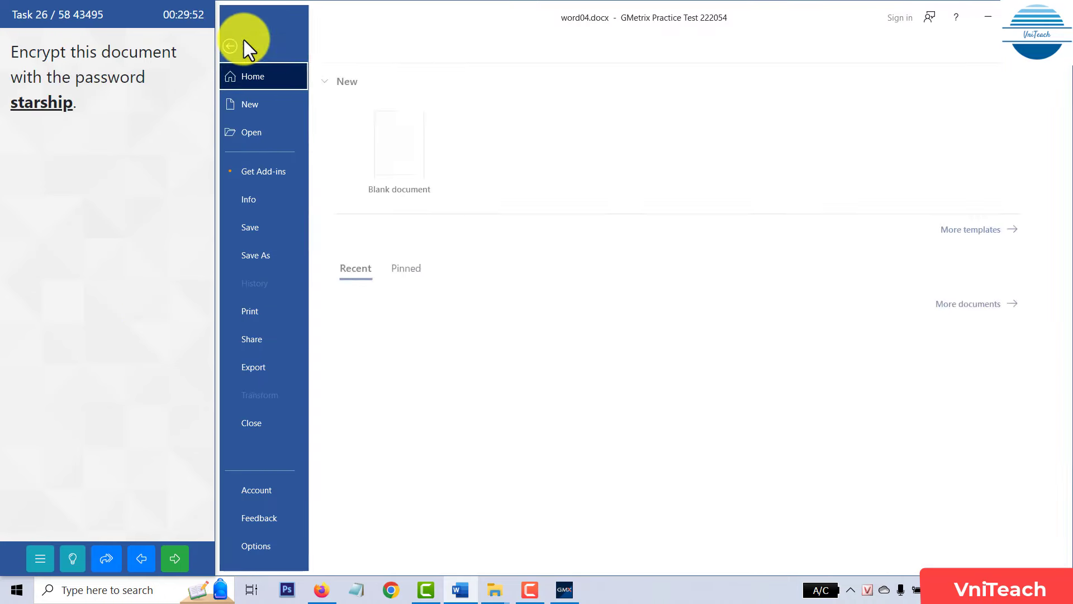
left_click(261, 203)
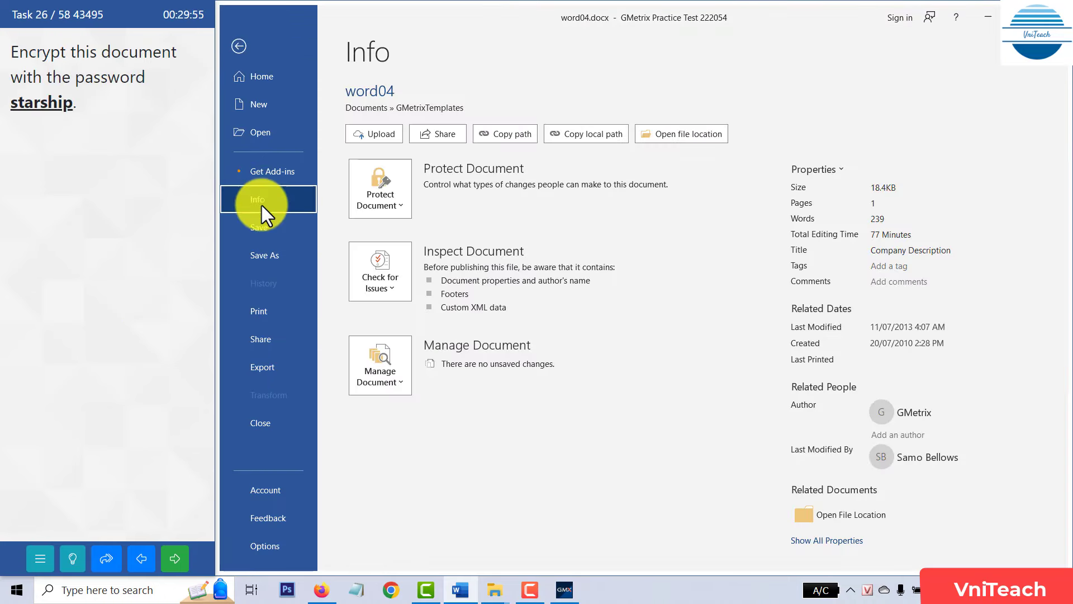
left_click(376, 206)
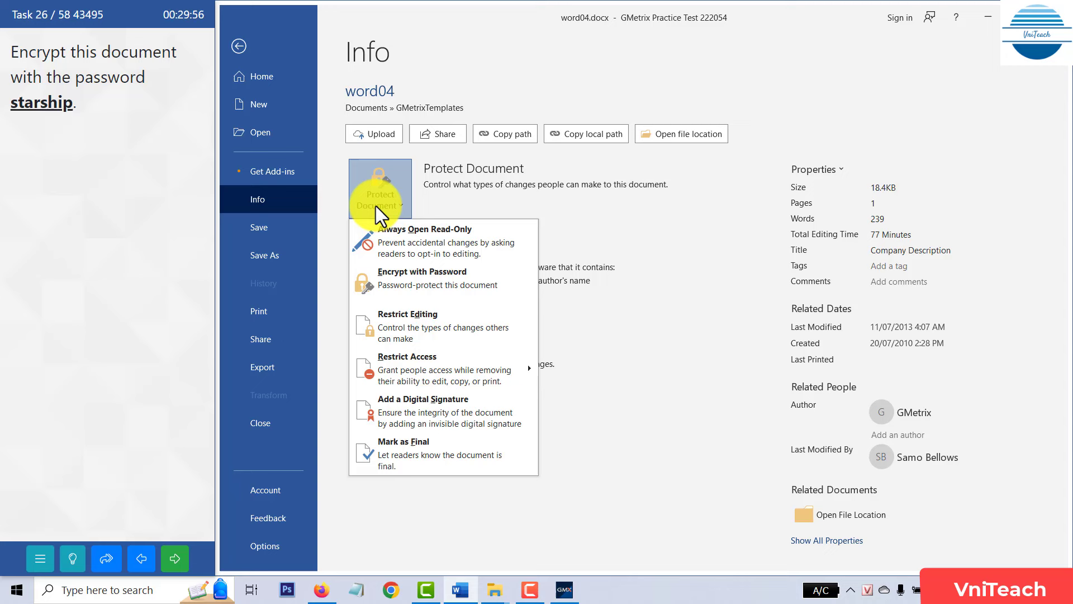
left_click(422, 283)
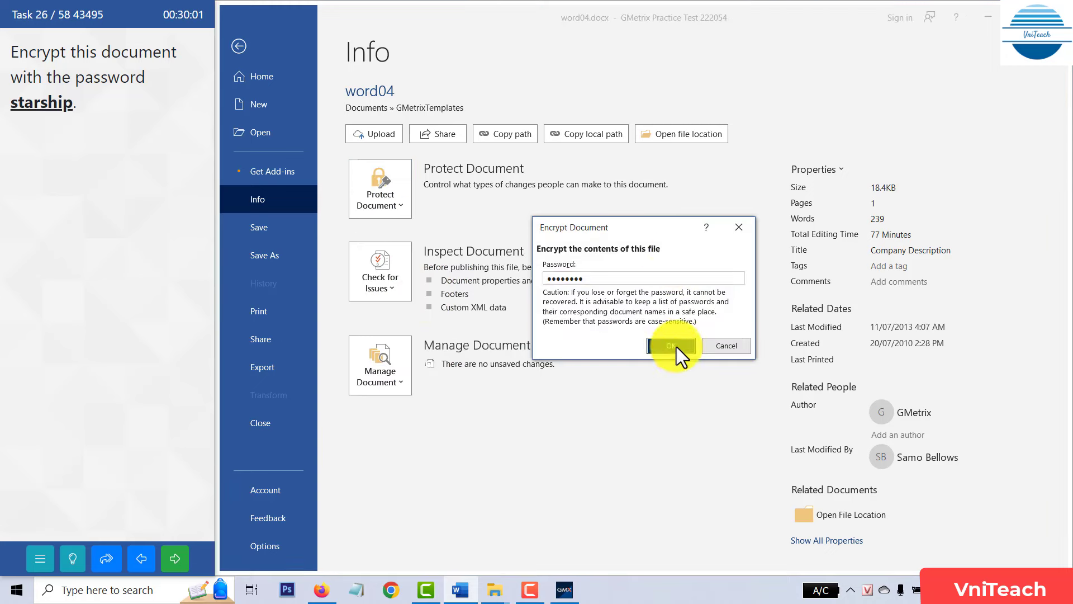
left_click(676, 345)
left_click(676, 343)
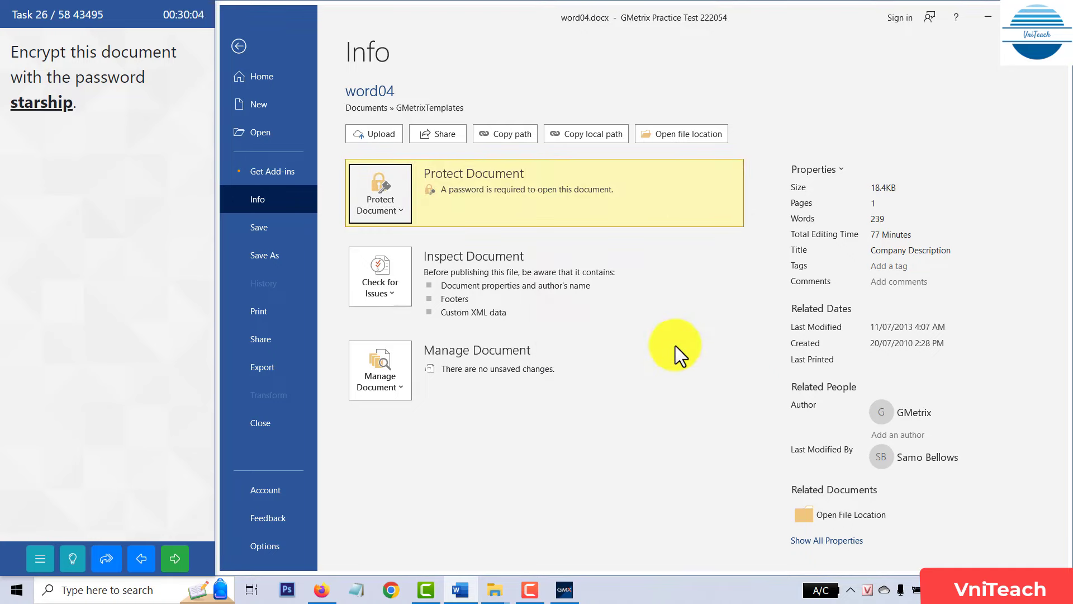
left_click(239, 46)
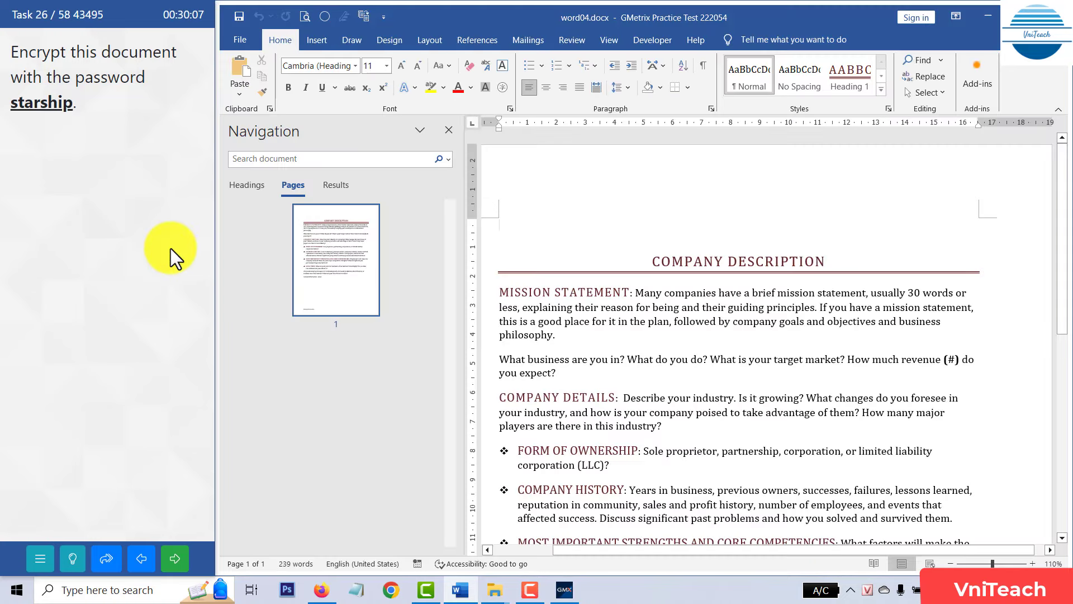
left_click(175, 558)
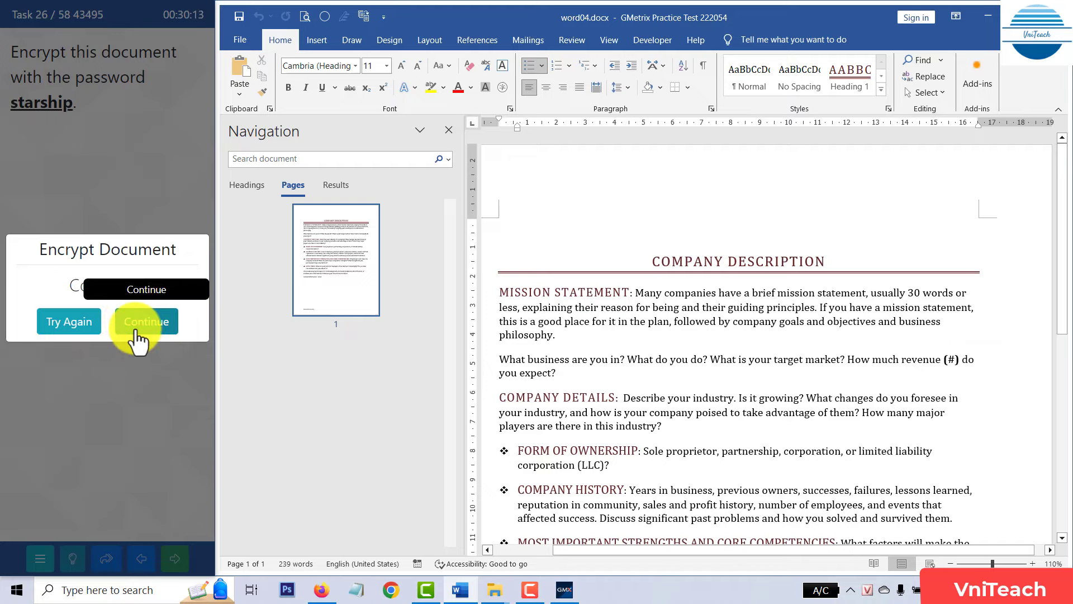
left_click(137, 337)
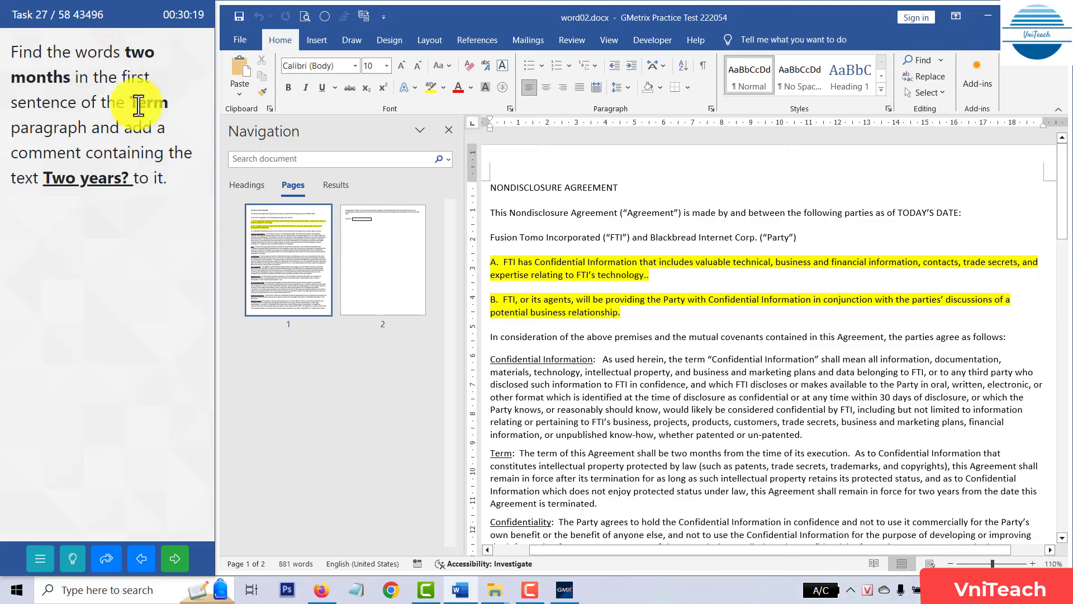
Step: Search the document for 'two months' and copy the comment text 'Two years?' from the task
left_click_drag(124, 52, 78, 73)
key("ctrl+c")
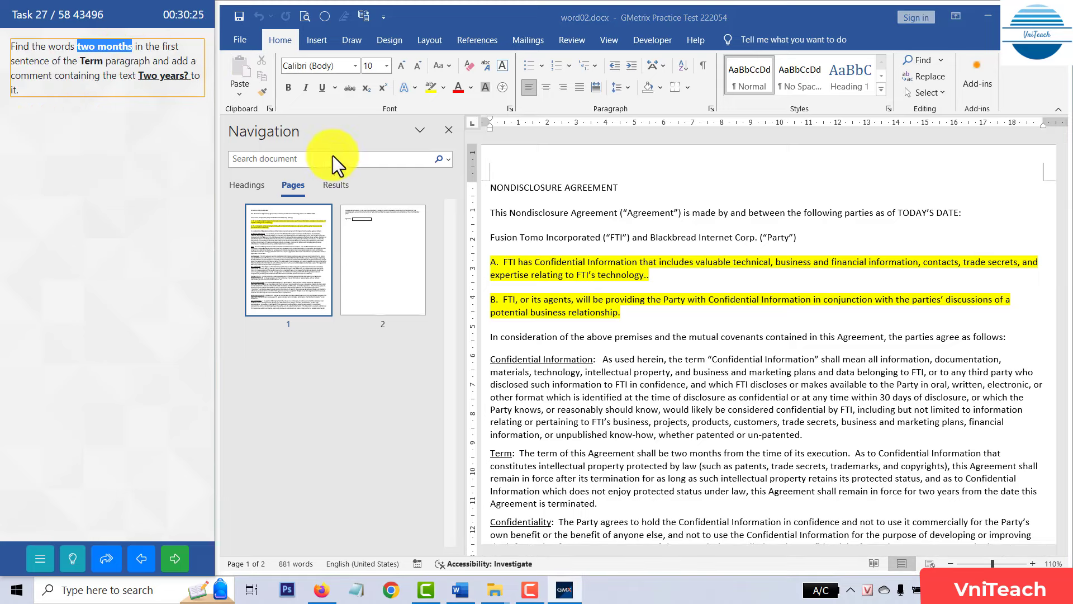
left_click(334, 159)
key("ctrl+v")
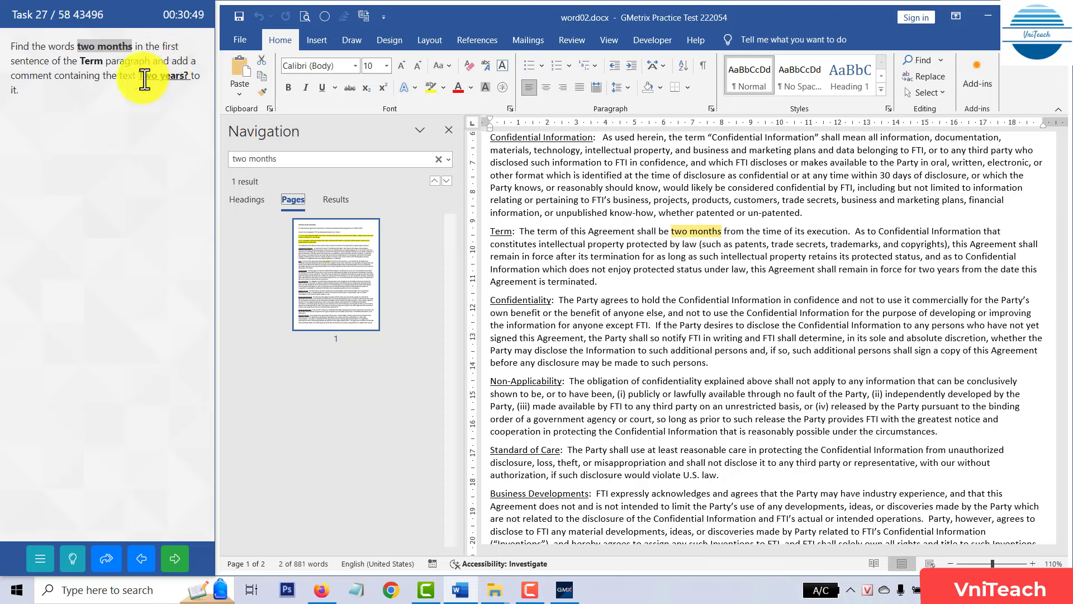
left_click(154, 76)
left_click_drag(138, 75, 190, 76)
key("ctrl+c")
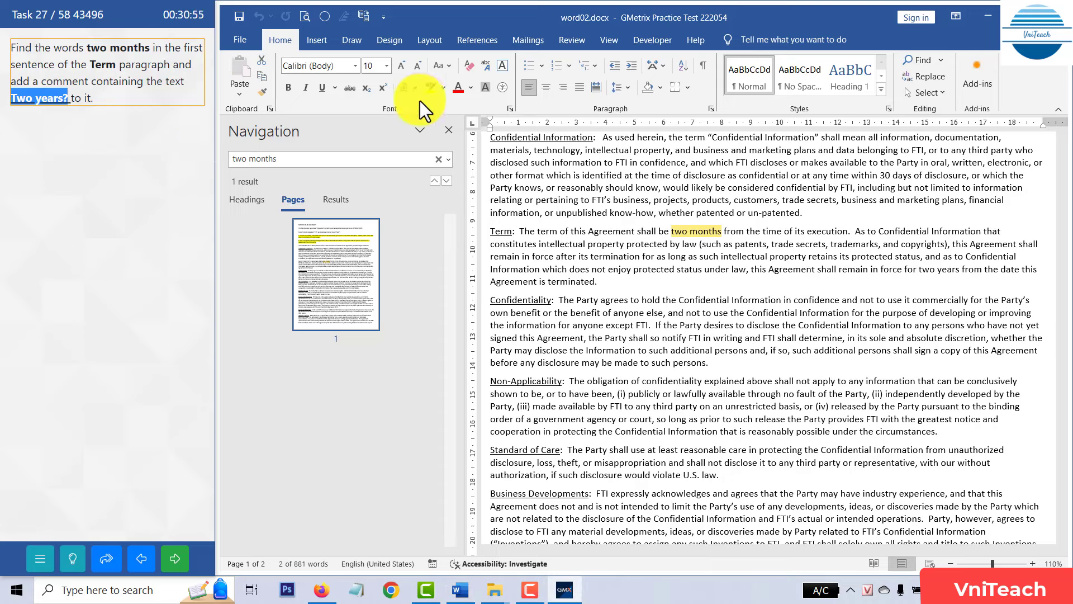
Step: Add a plain-text 'Two years?' comment on 'two months' in Term, then submit and continue
left_click(576, 41)
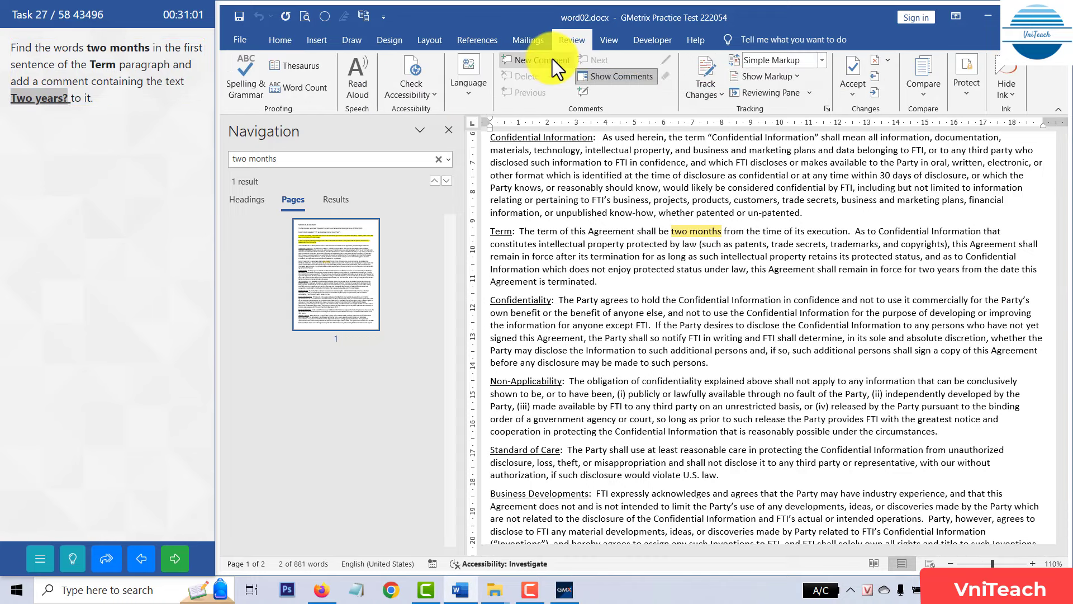
left_click(676, 233)
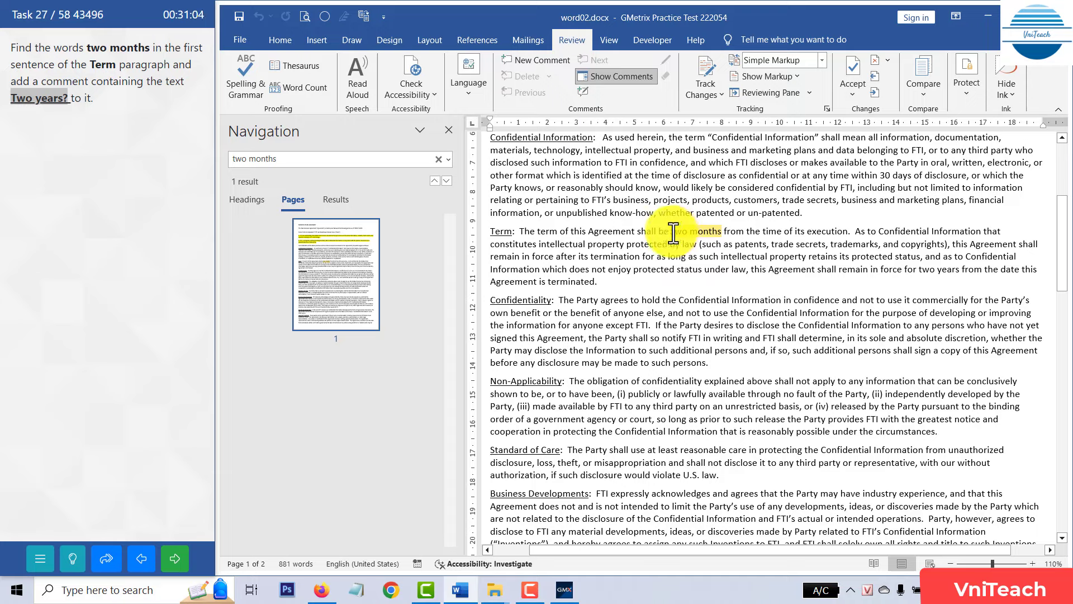
left_click_drag(671, 232, 723, 232)
left_click(543, 56)
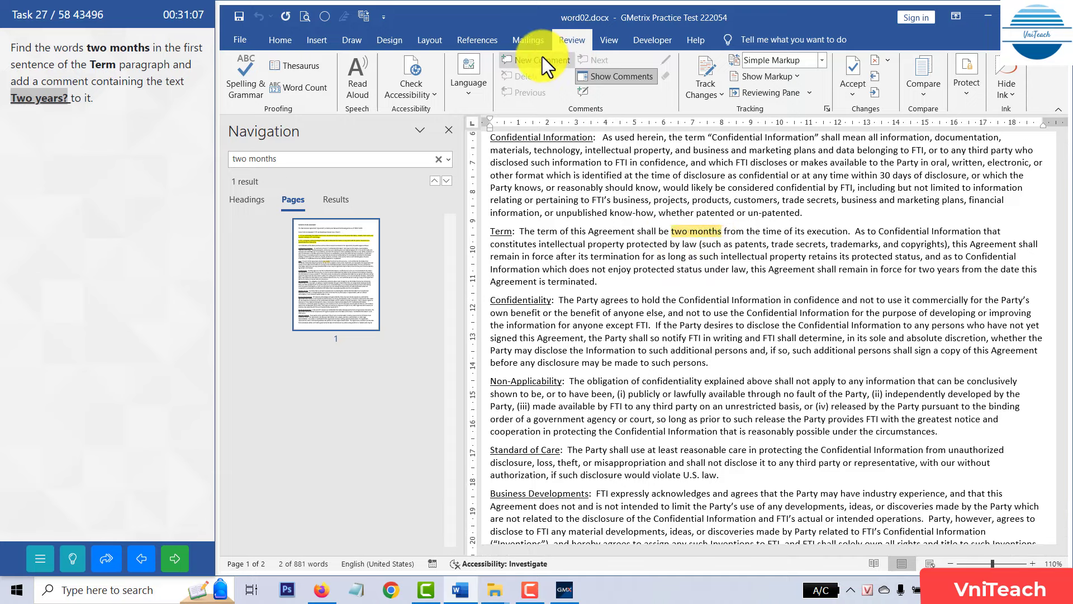
key("ctrl+v")
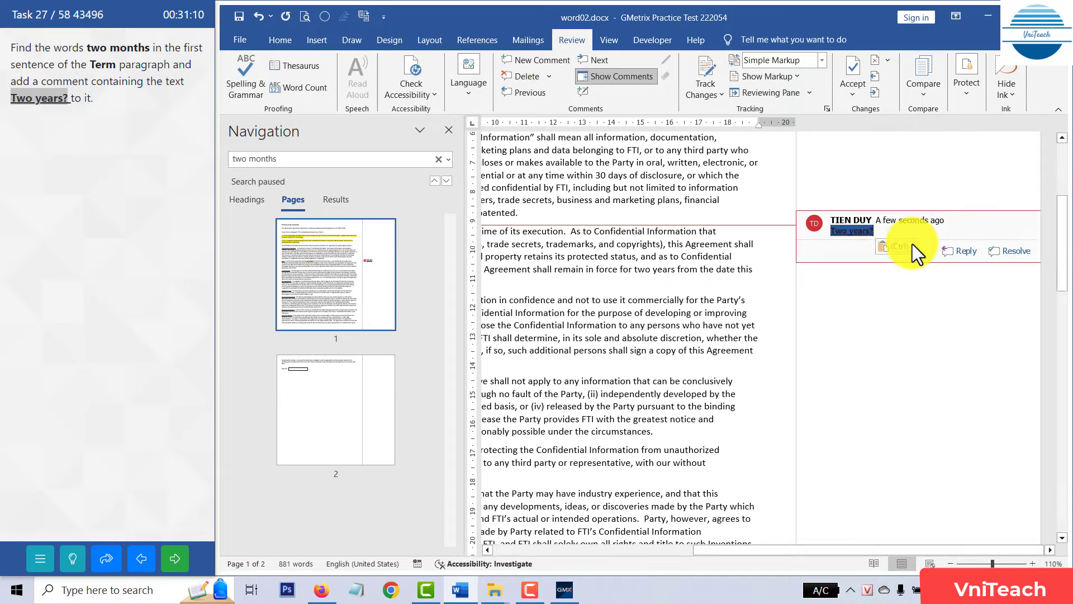
left_click(913, 246)
left_click(929, 284)
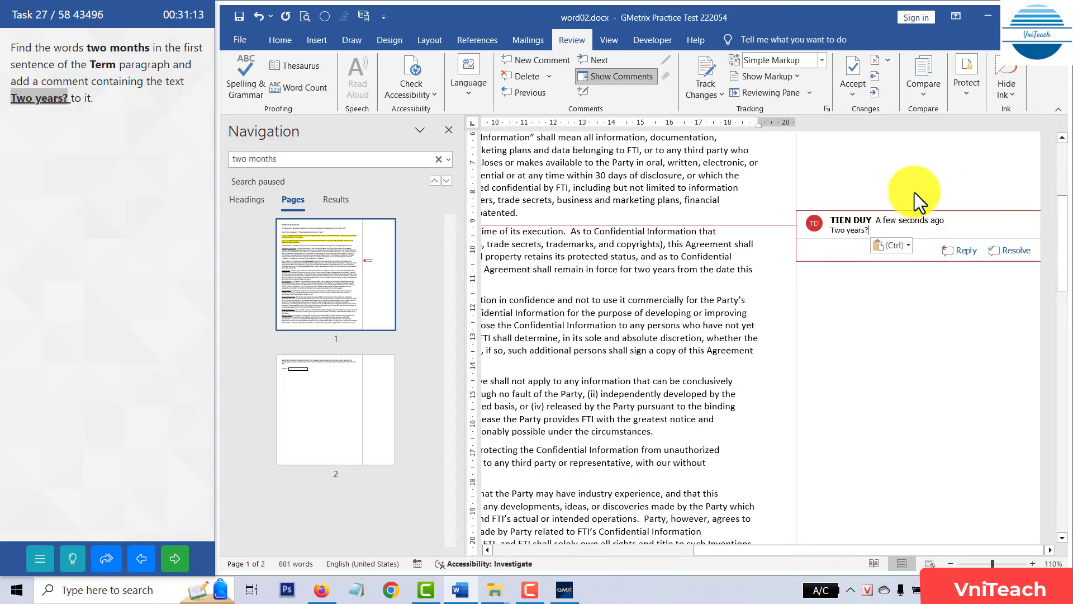
left_click(726, 259)
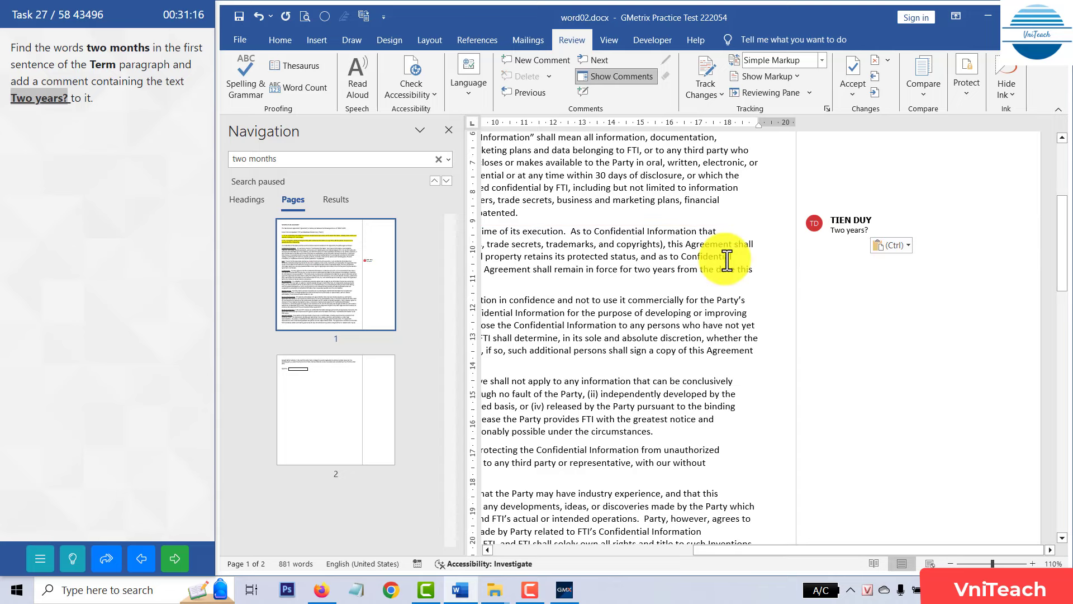
left_click(178, 558)
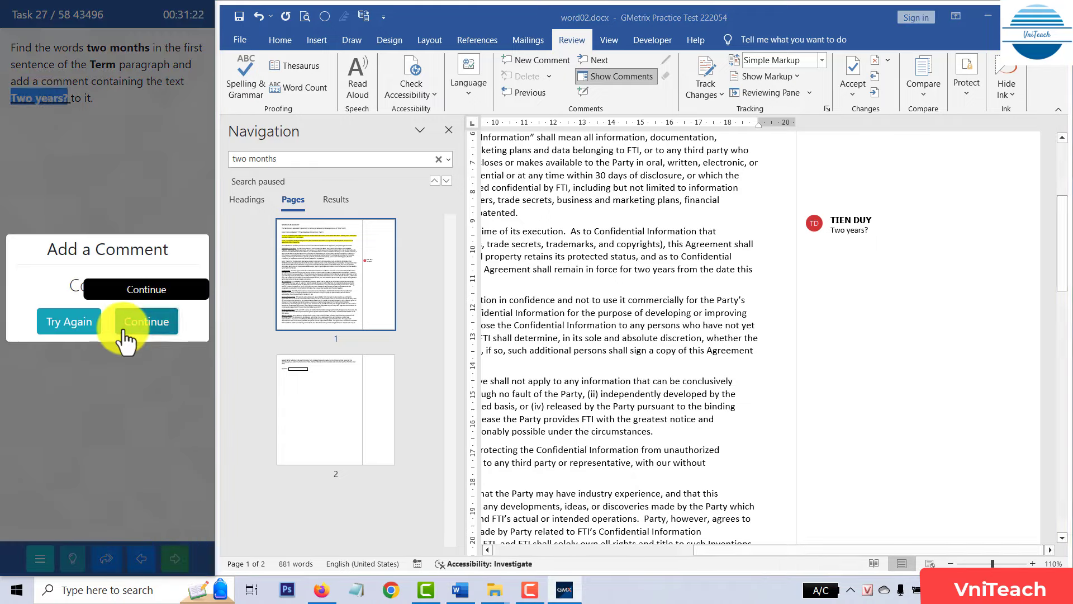
left_click(123, 330)
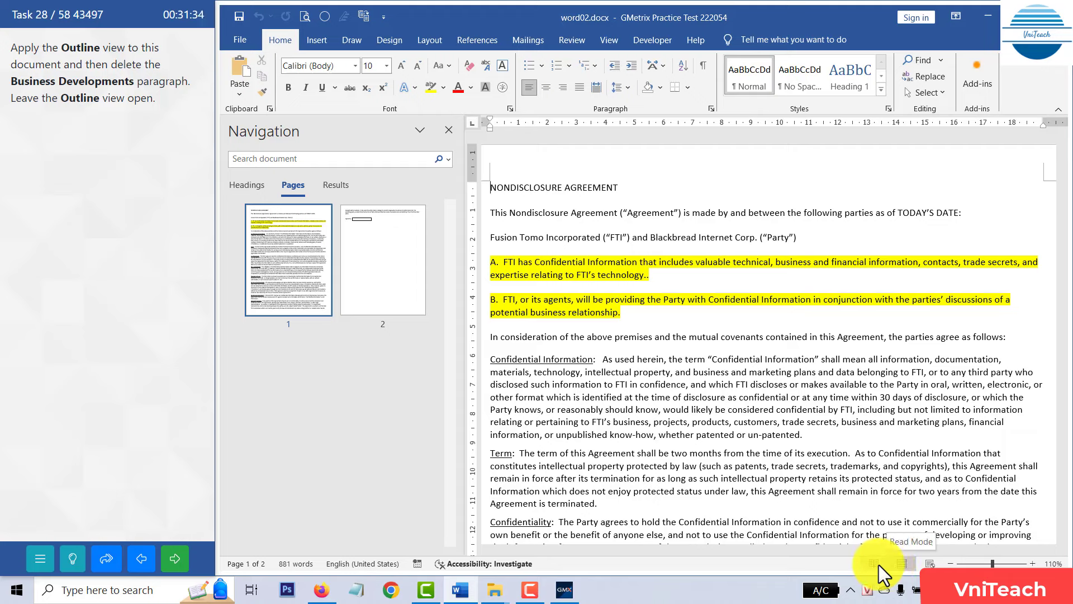
Step: Switch the document to Outline view
left_click(431, 38)
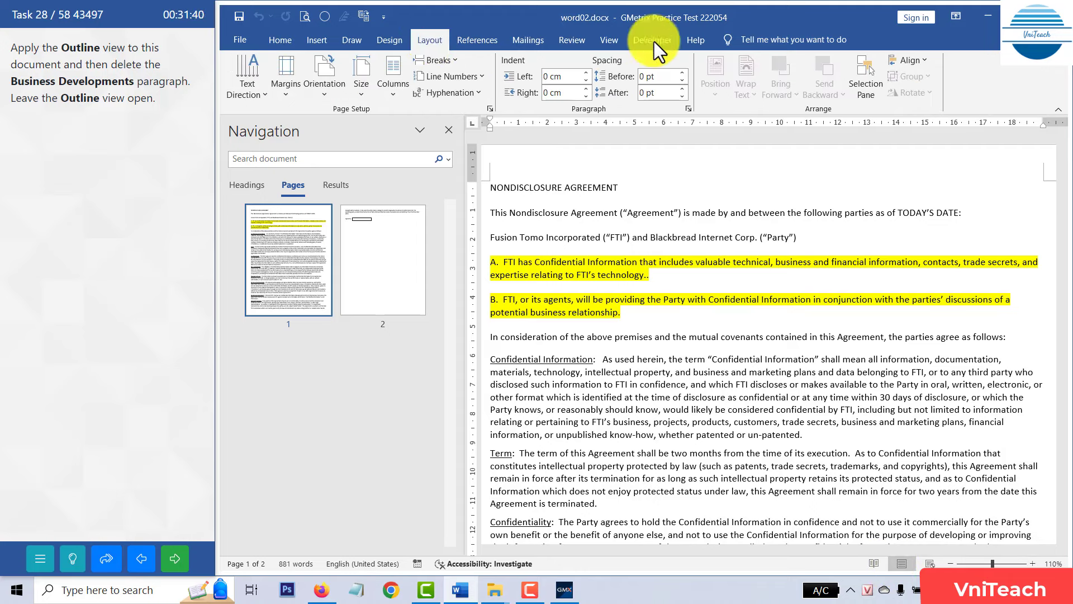
left_click(281, 39)
left_click(609, 42)
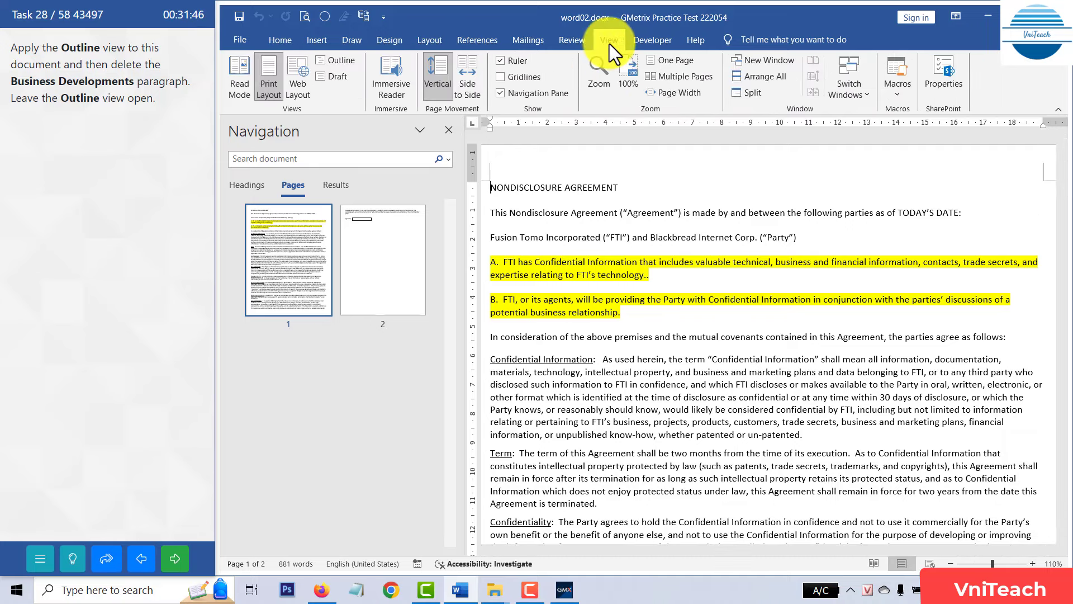
left_click(346, 62)
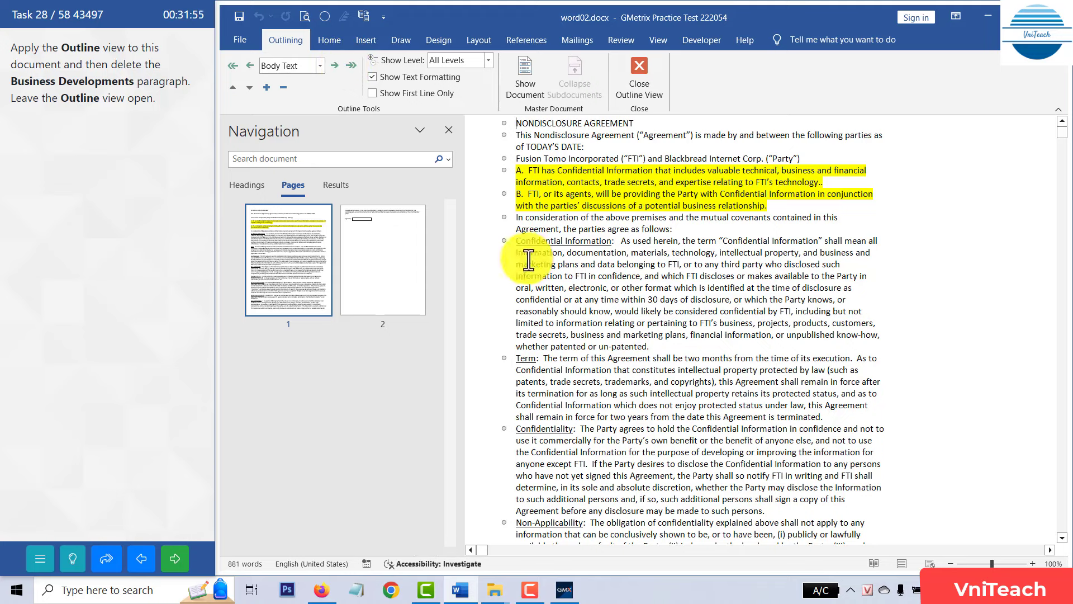
Step: Find the Business Developments paragraph and delete it
left_click_drag(11, 81, 140, 83)
key("ctrl+c")
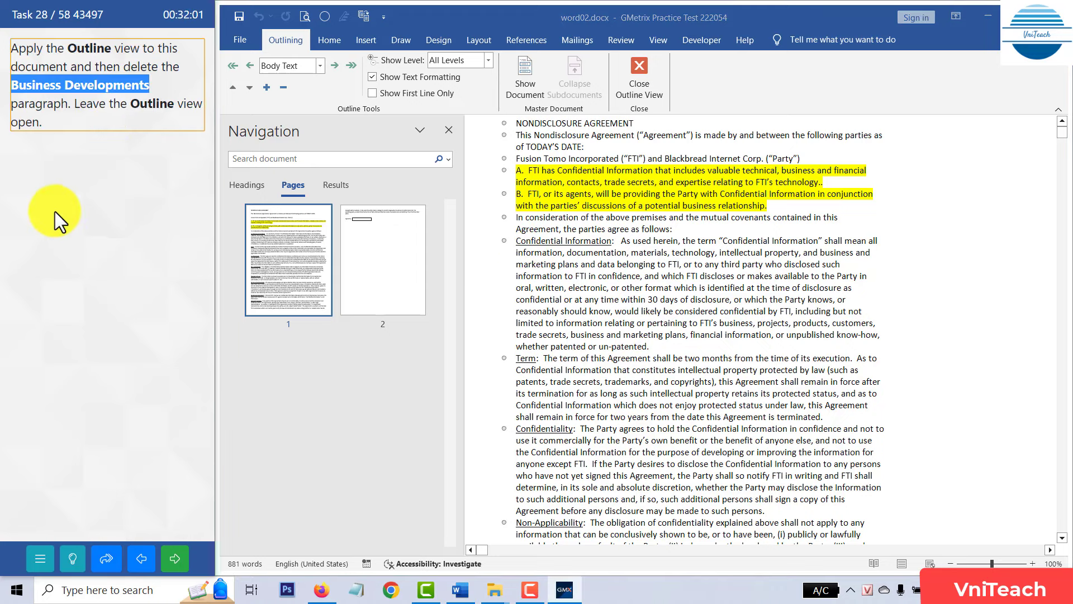
left_click(356, 160)
key("ctrl+v")
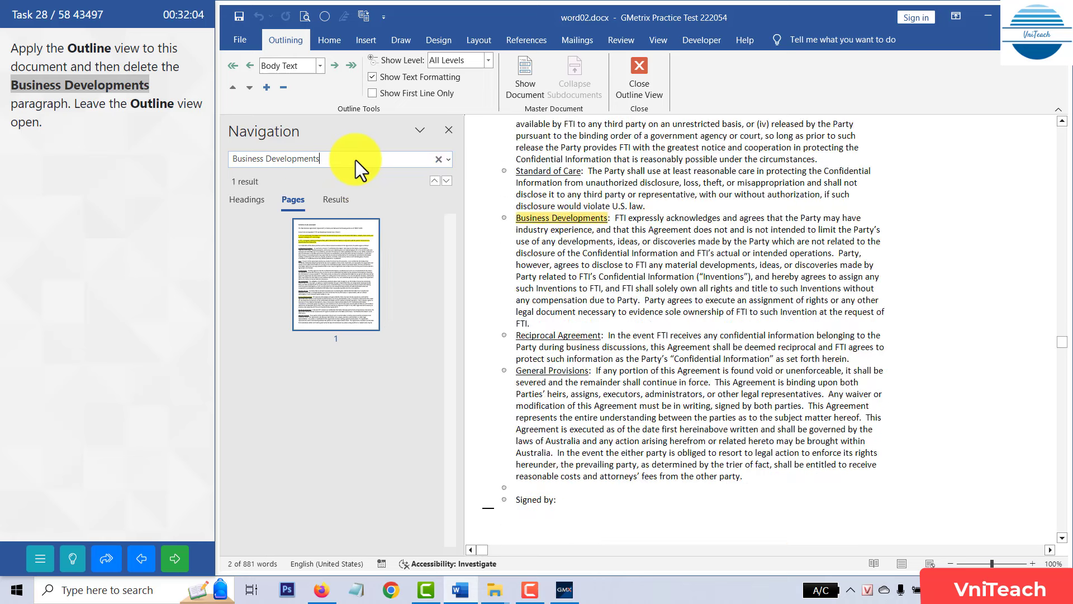
left_click(504, 217)
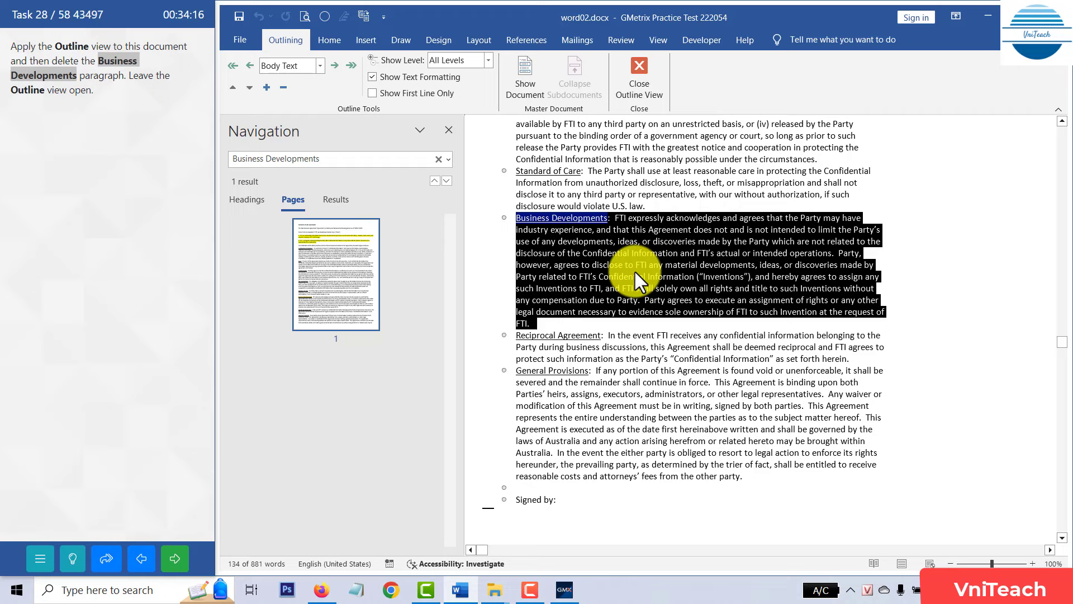
key("Delete")
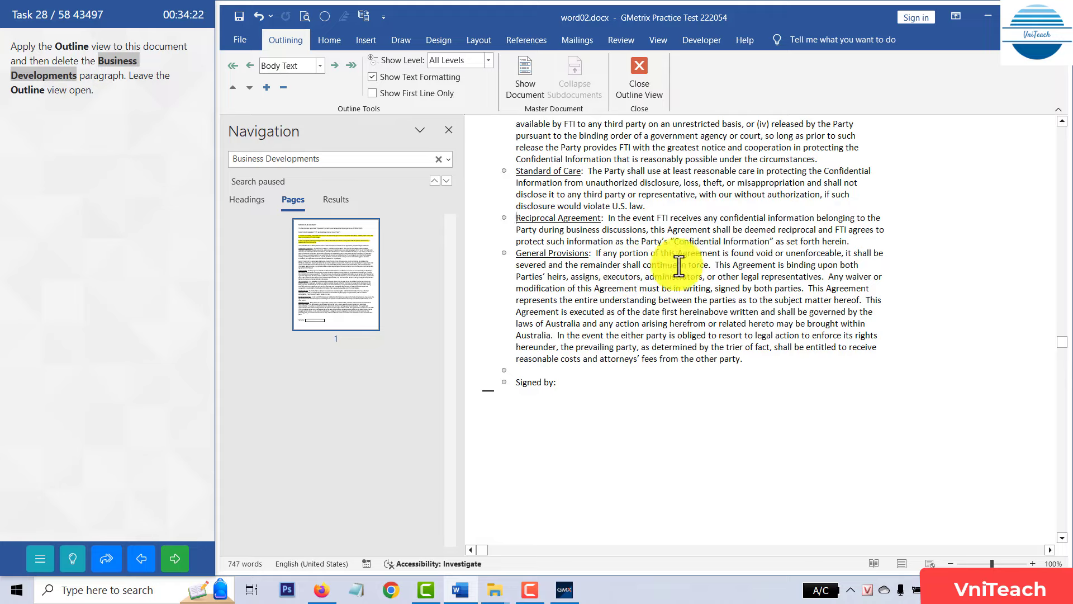
Step: Close Outline view, submit the task and dismiss the grading result
left_click(646, 95)
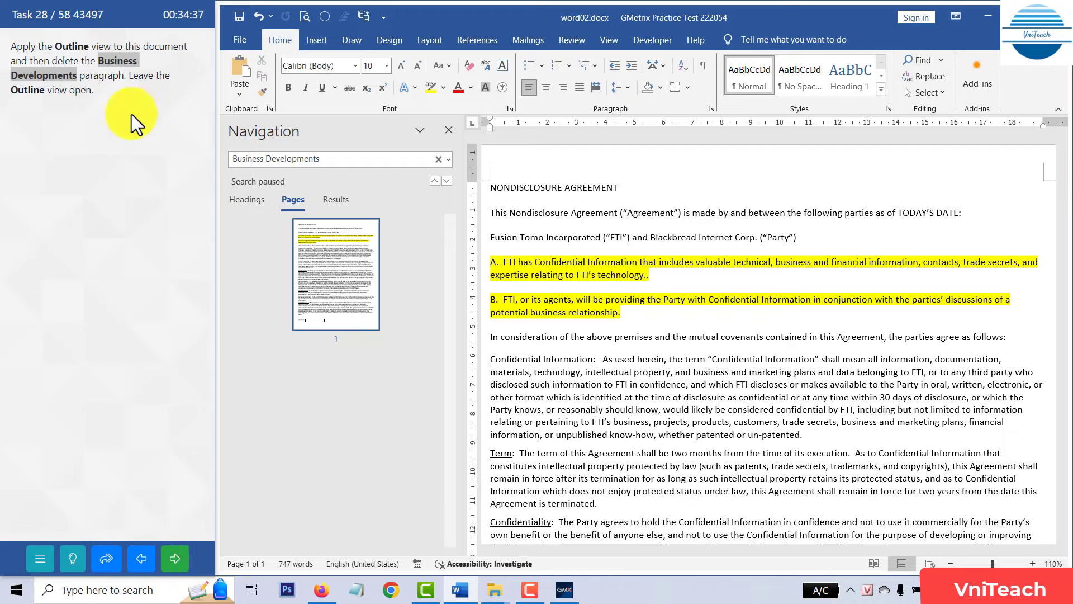
left_click(182, 562)
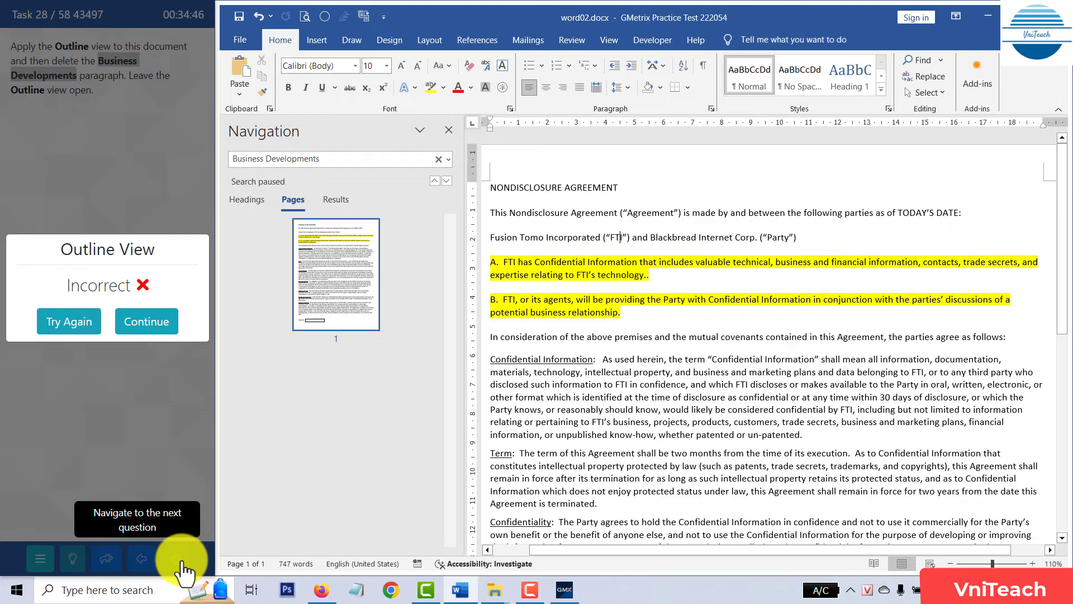
left_click(143, 327)
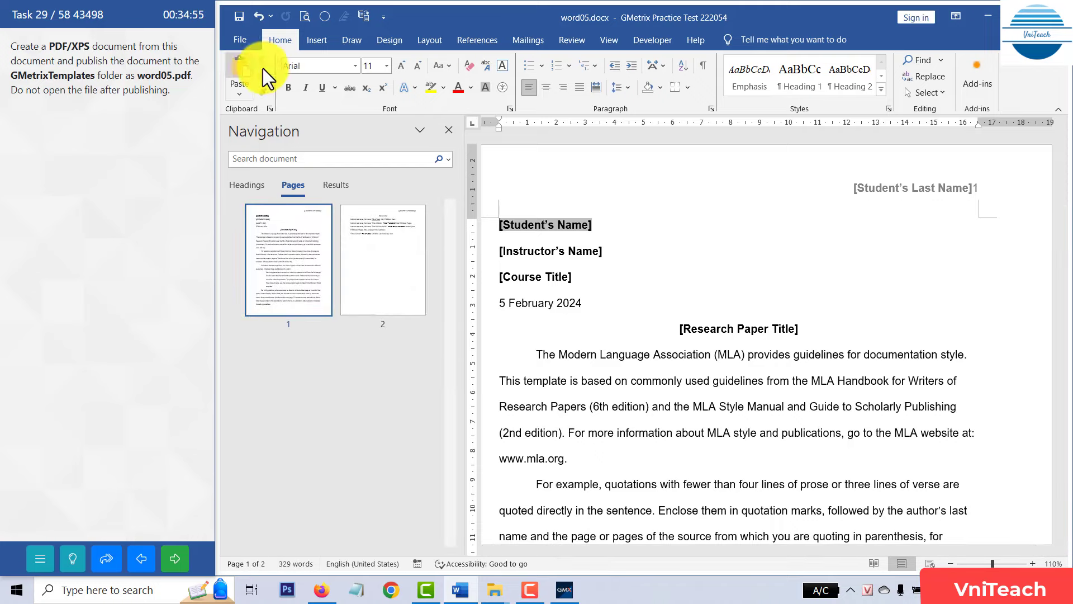
Step: Export the document as word05.pdf into GMetrixTemplates, then submit and continue
left_click(244, 40)
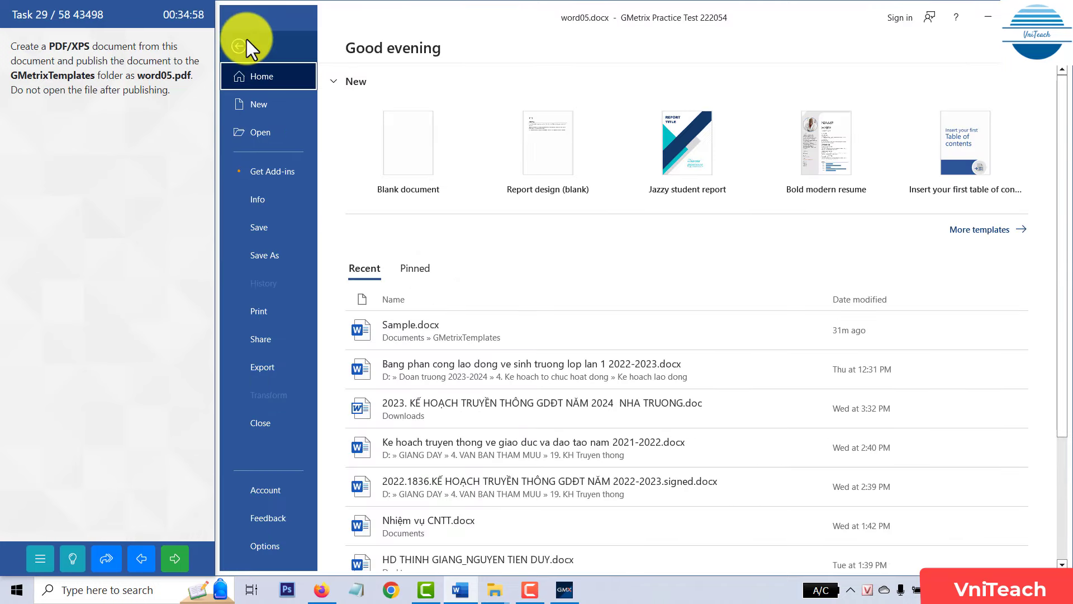
left_click(290, 373)
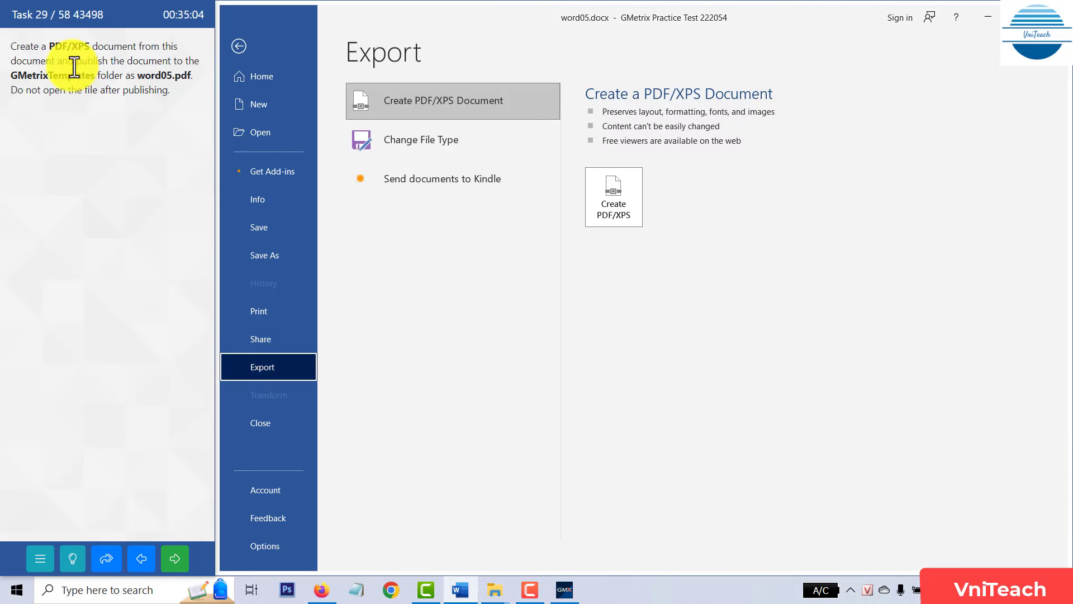
left_click(612, 218)
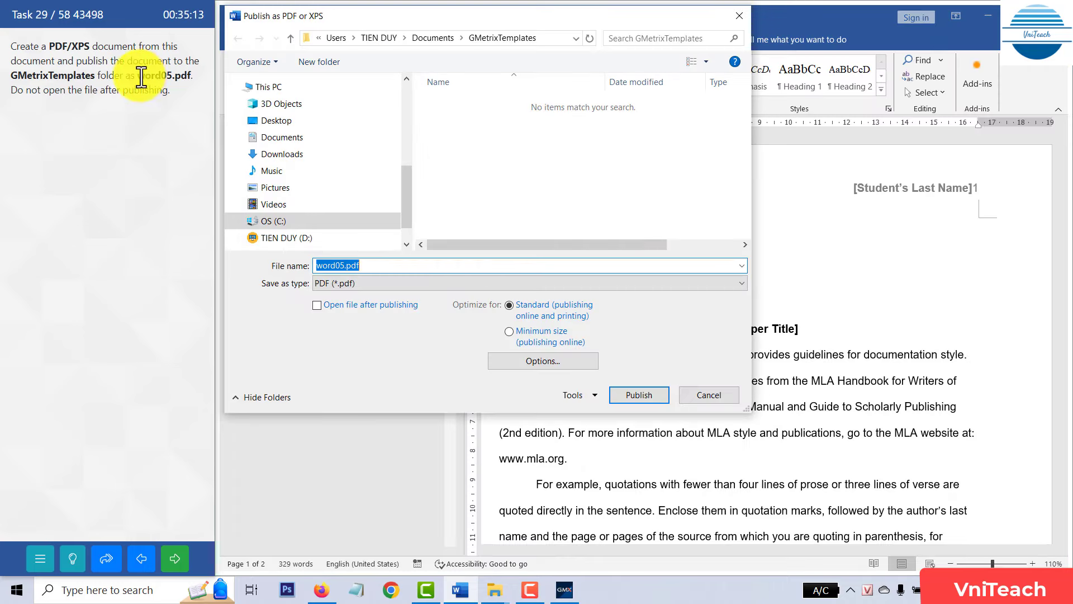
left_click_drag(137, 75, 190, 76)
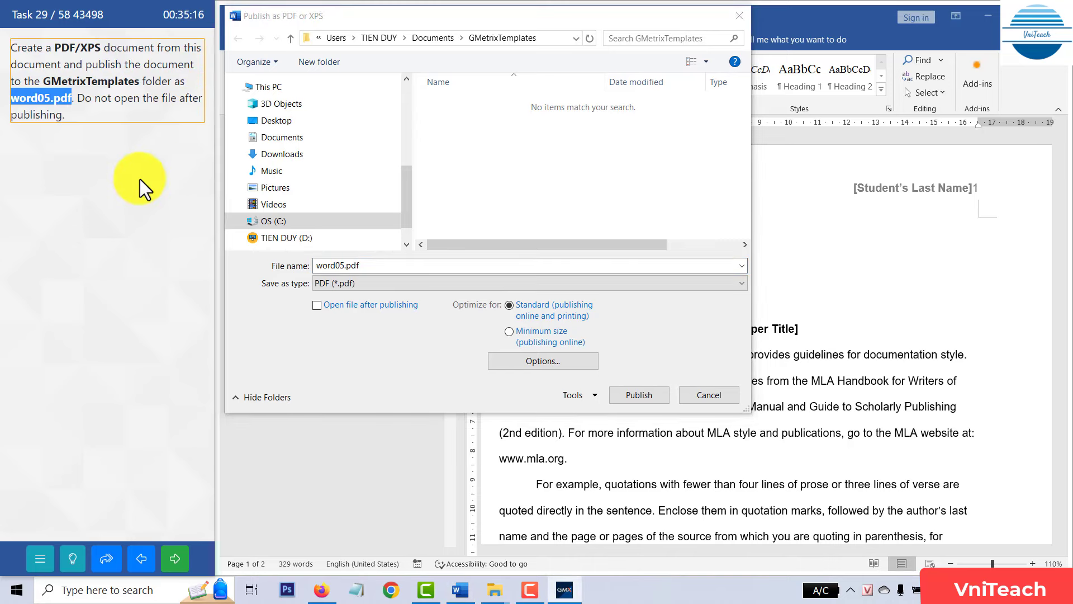
left_click(472, 266)
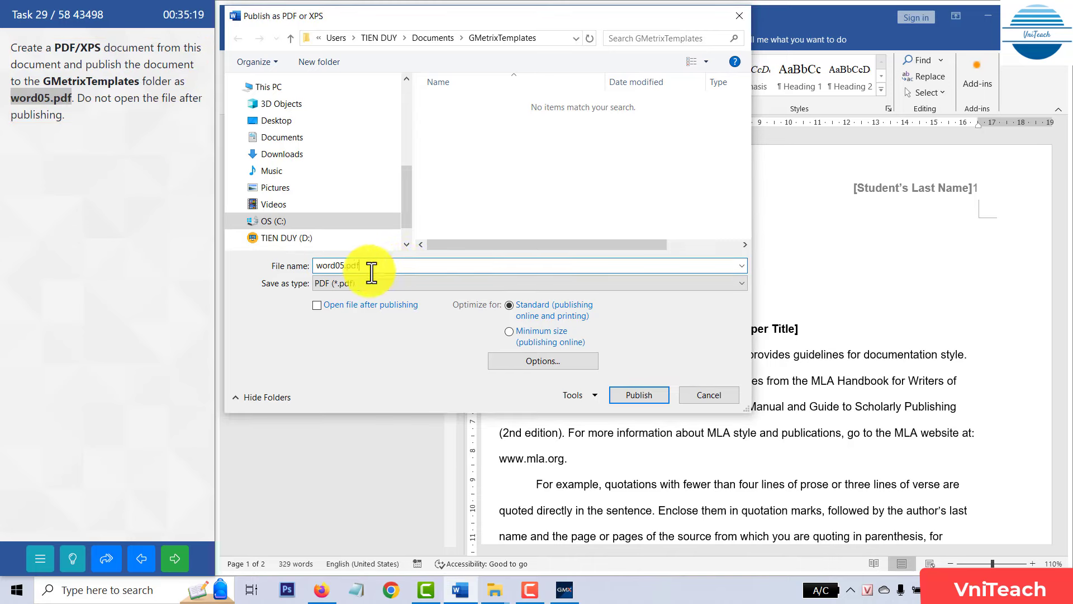
left_click(639, 393)
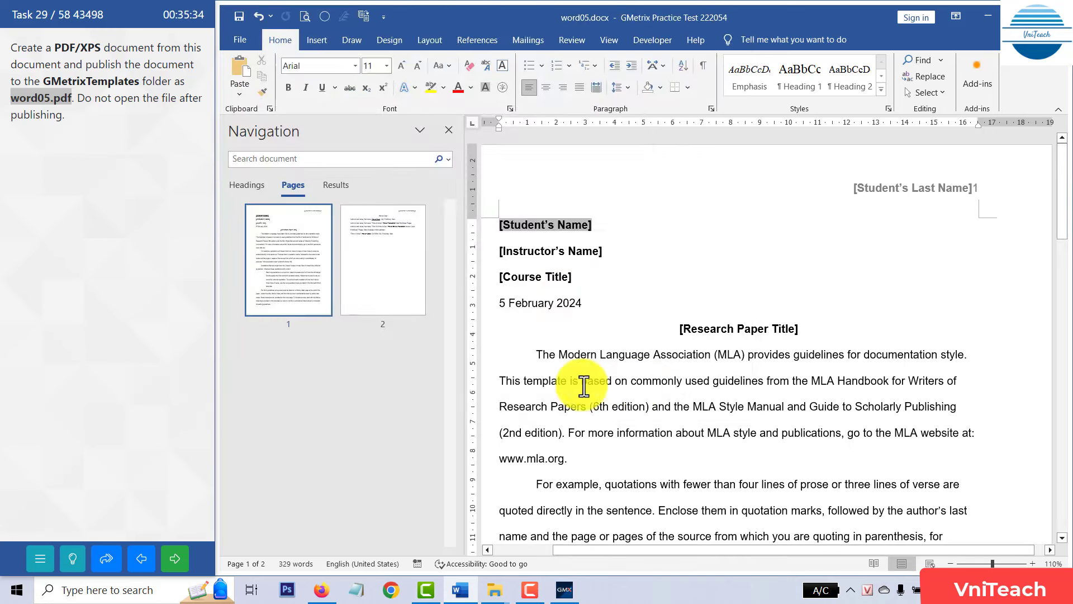
left_click(175, 558)
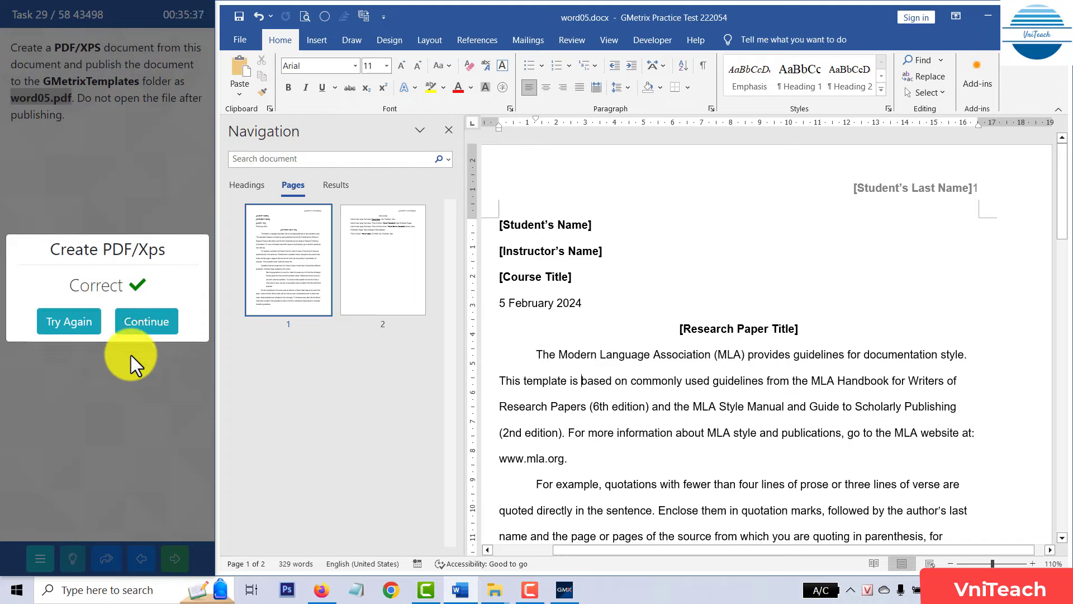
left_click(135, 327)
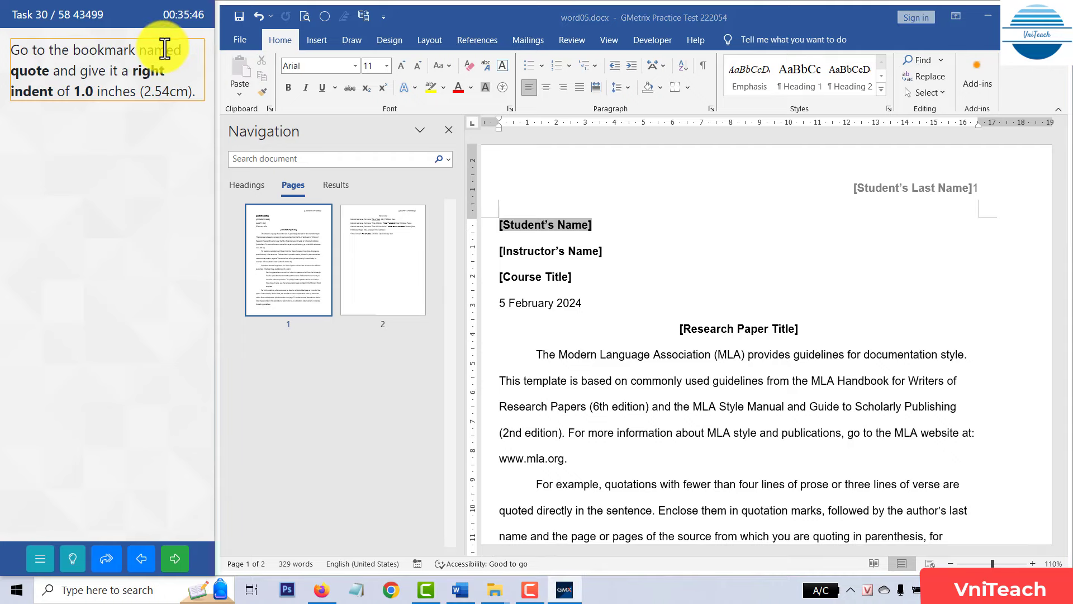
Step: Go to the quote bookmark and select the whole quotation paragraph
left_click_drag(49, 71, 9, 73)
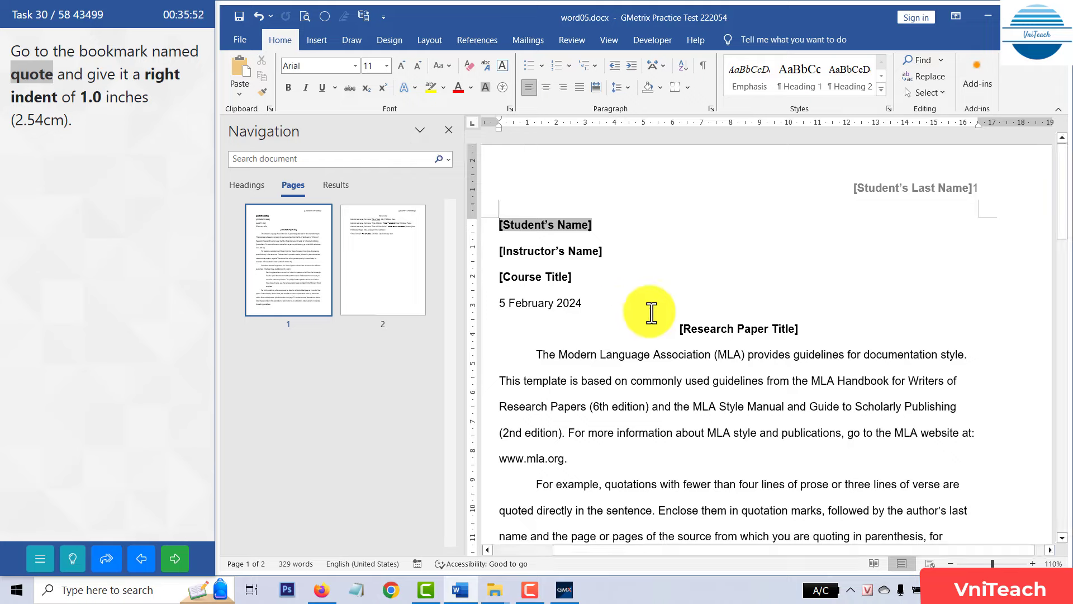
key("ctrl+g")
left_click(468, 140)
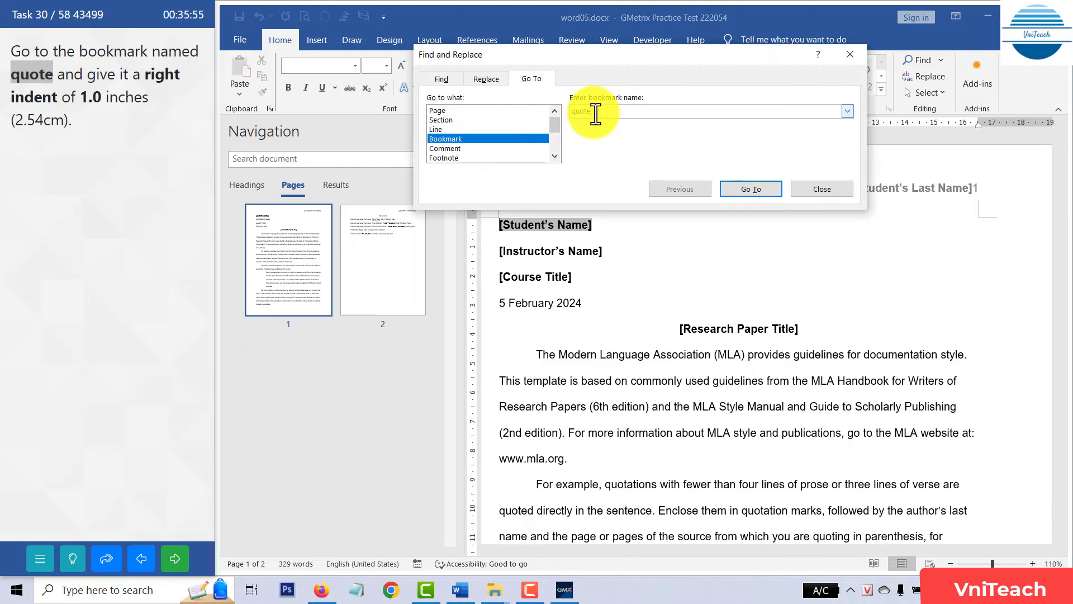
left_click(743, 189)
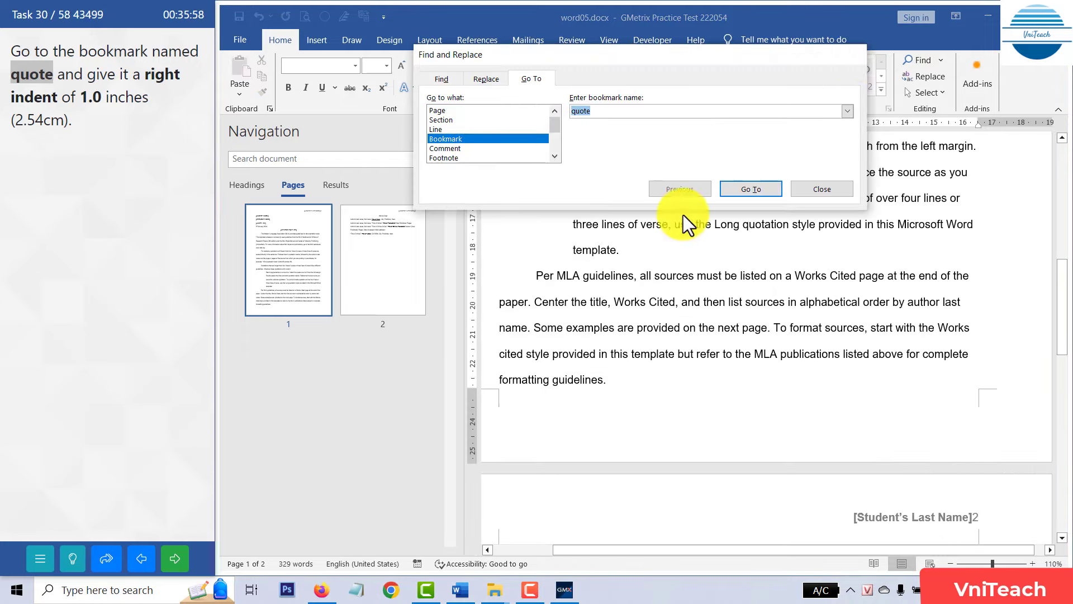
key("Escape")
scroll(657, 335, "up", 3)
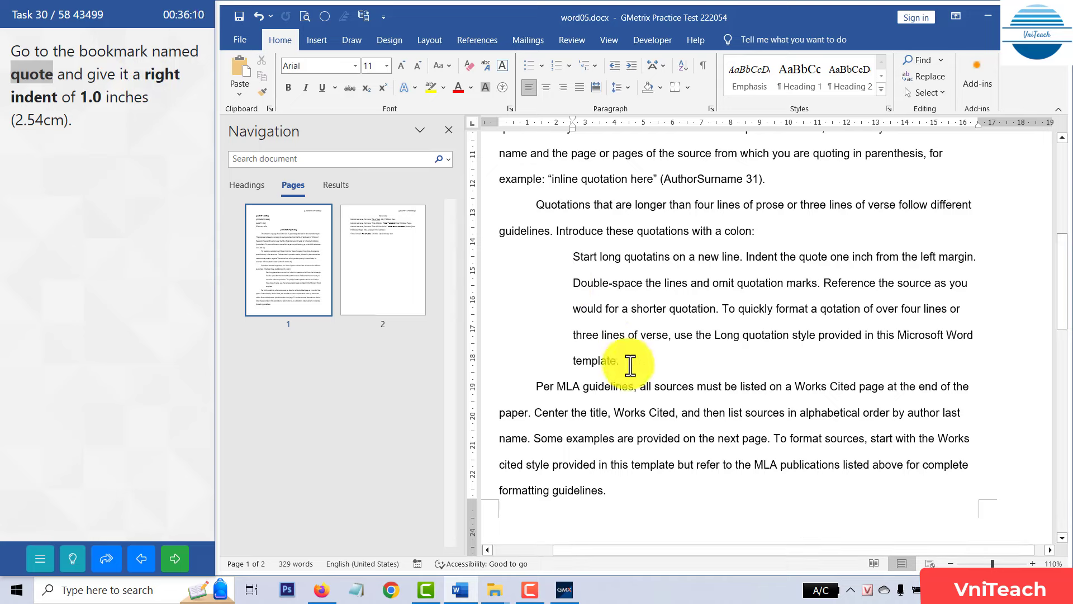
left_click_drag(623, 360, 558, 259)
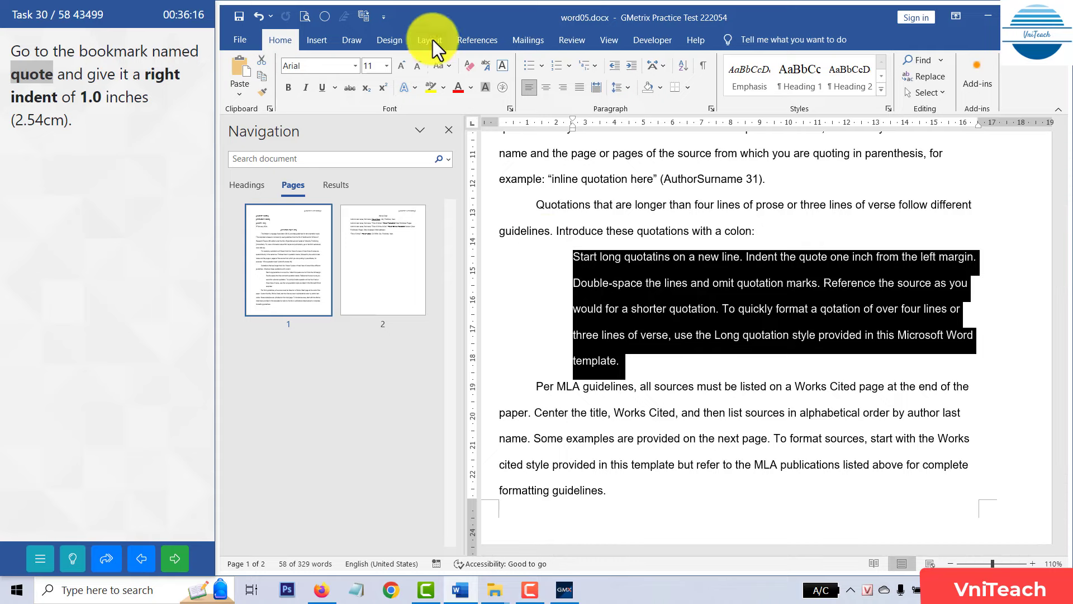
Step: Set the paragraph's right indent to 2.54 cm and submit the task
left_click(712, 109)
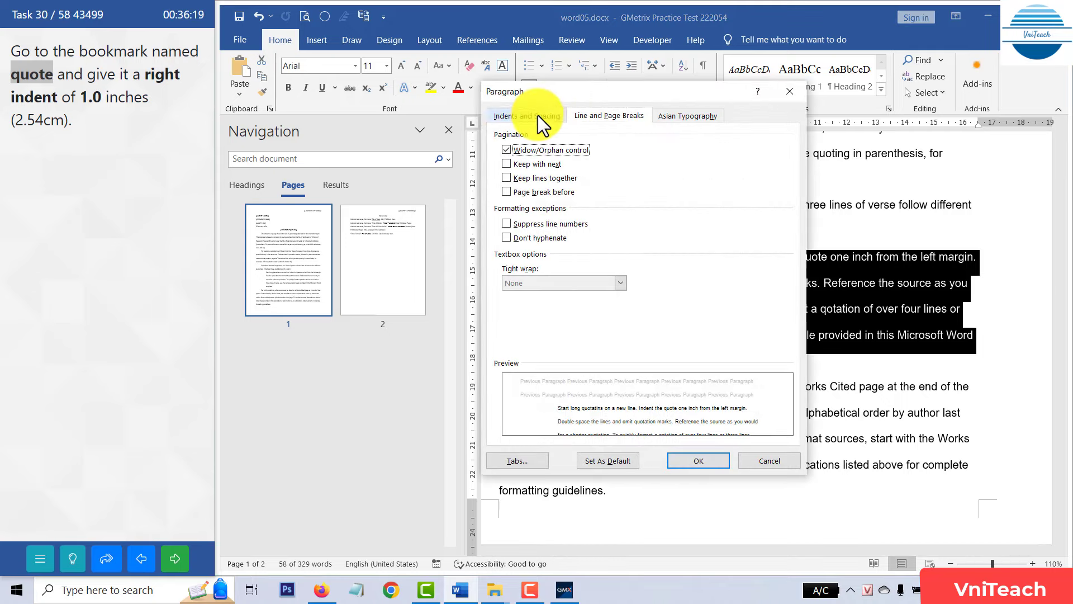
left_click(538, 115)
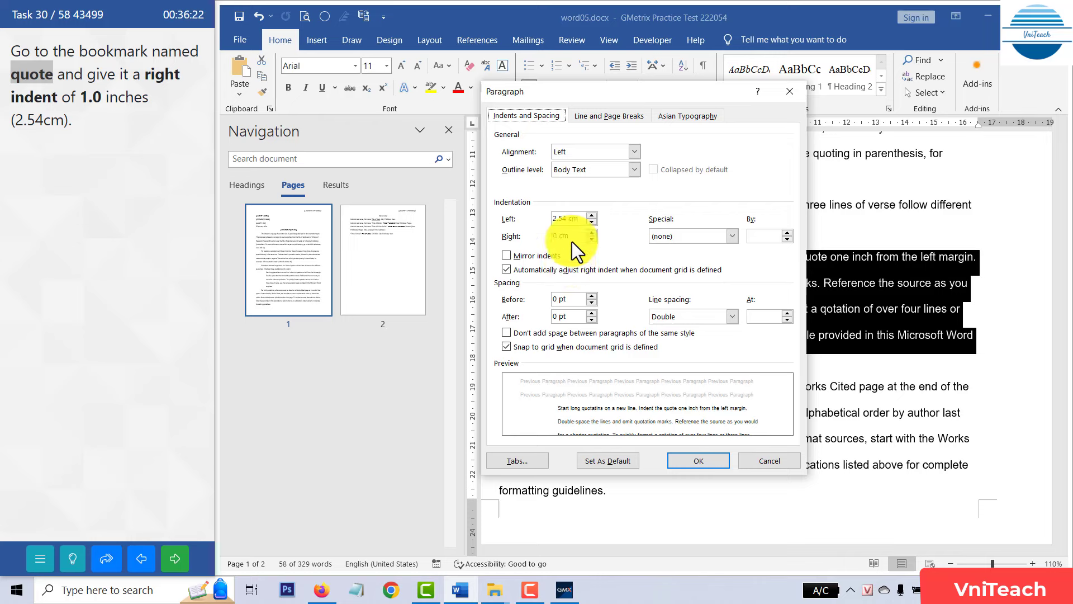
double_click(558, 236)
type("2.")
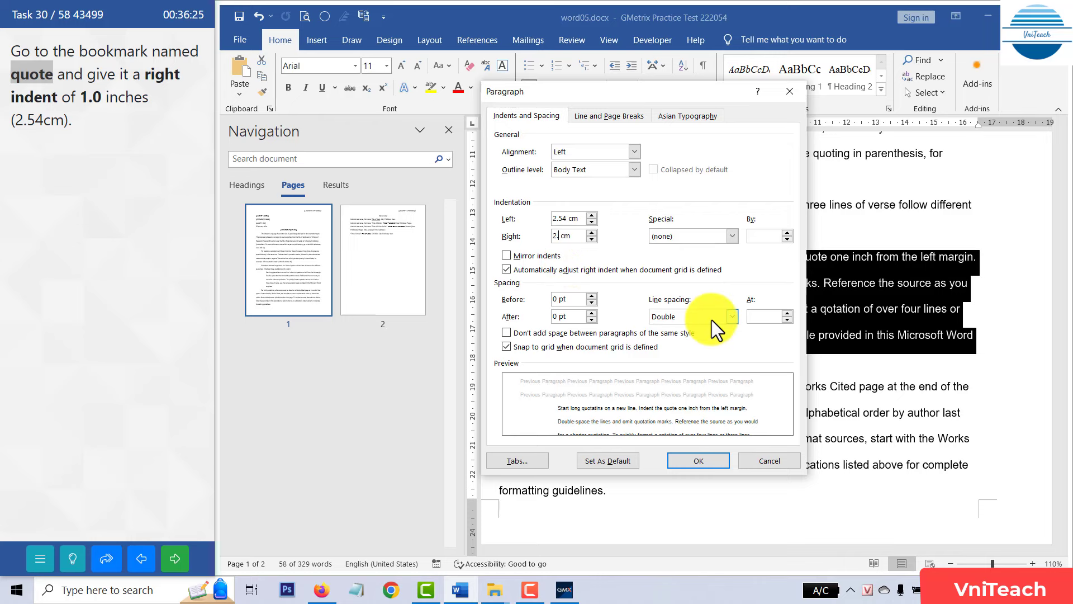
type("54")
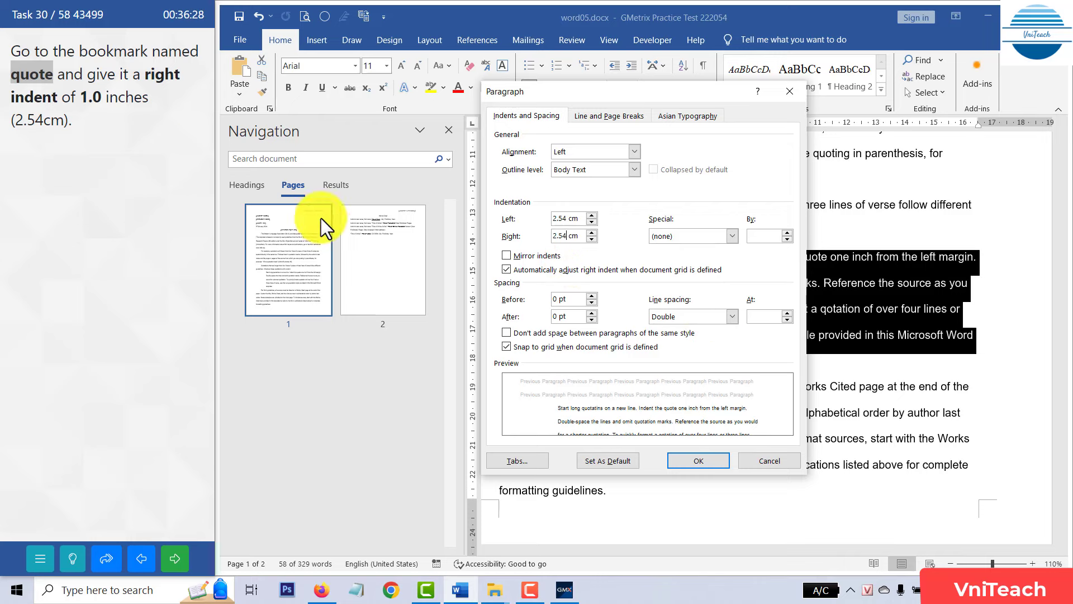
left_click(697, 462)
left_click(694, 442)
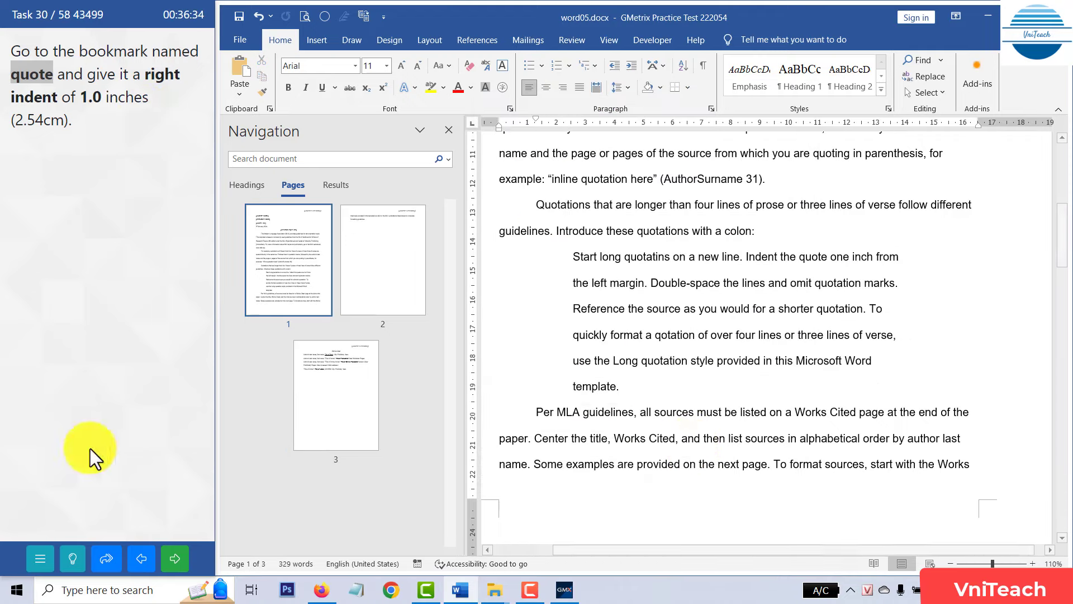
left_click(175, 558)
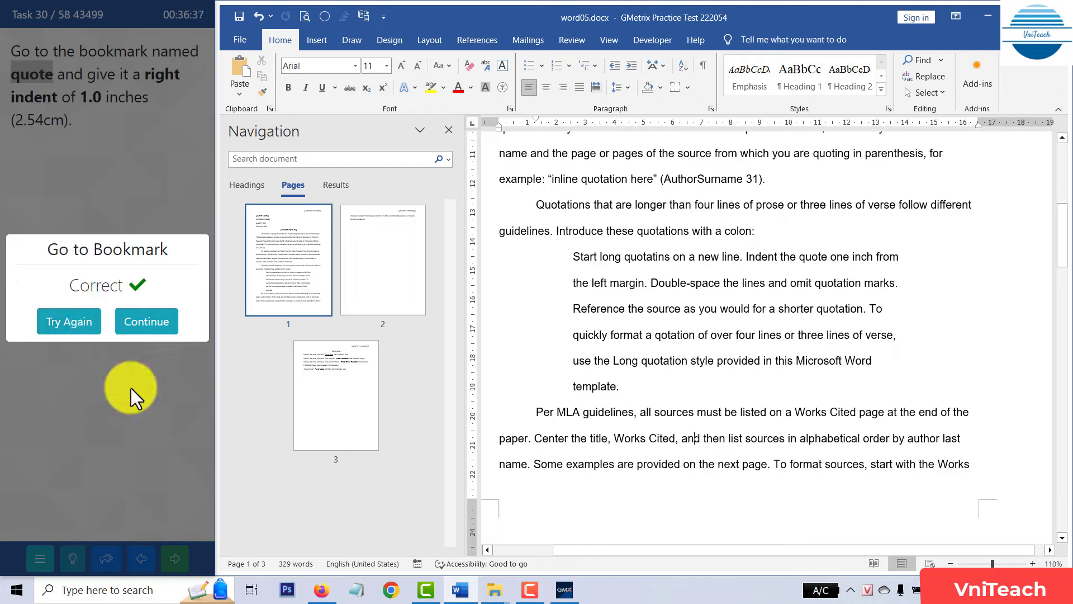
Step: Move to the next task and place the cursor in paragraph three
left_click(167, 330)
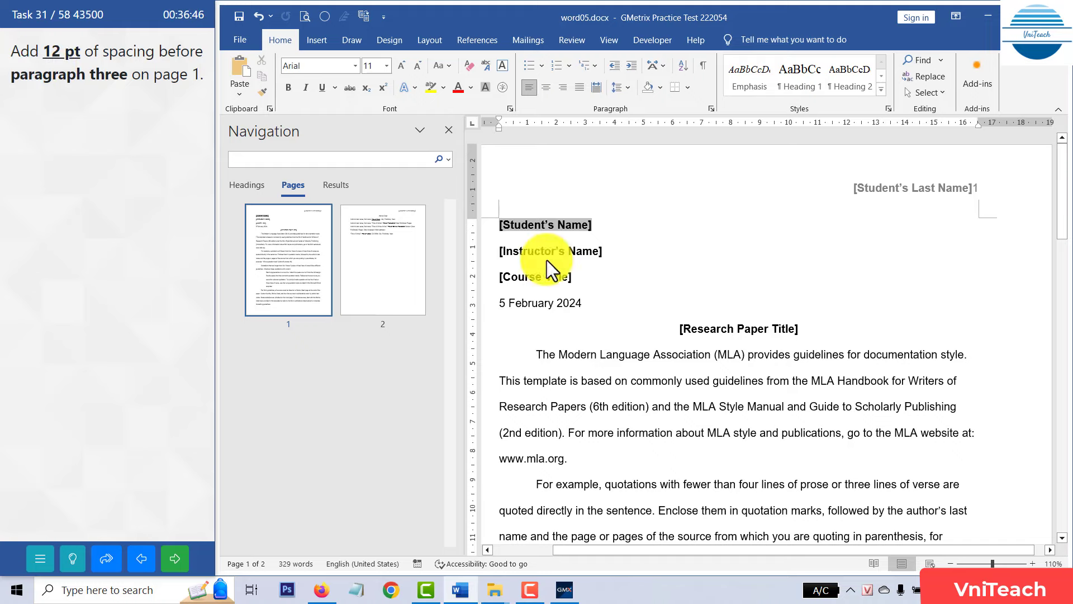
scroll(651, 348, "down", 2)
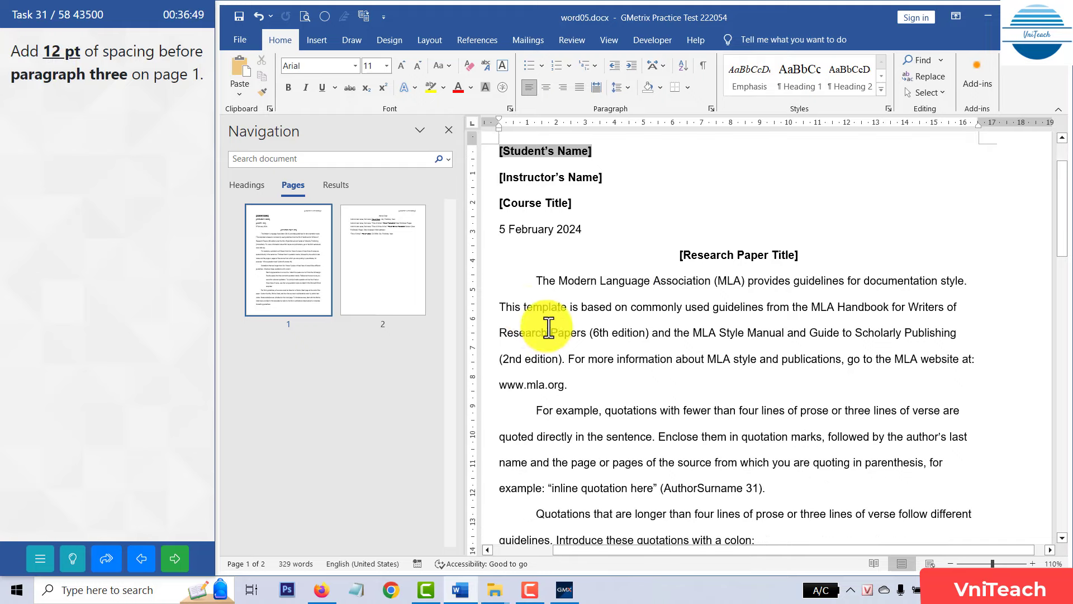
left_click(538, 280)
scroll(665, 324, "down", 5)
scroll(666, 324, "down", 2)
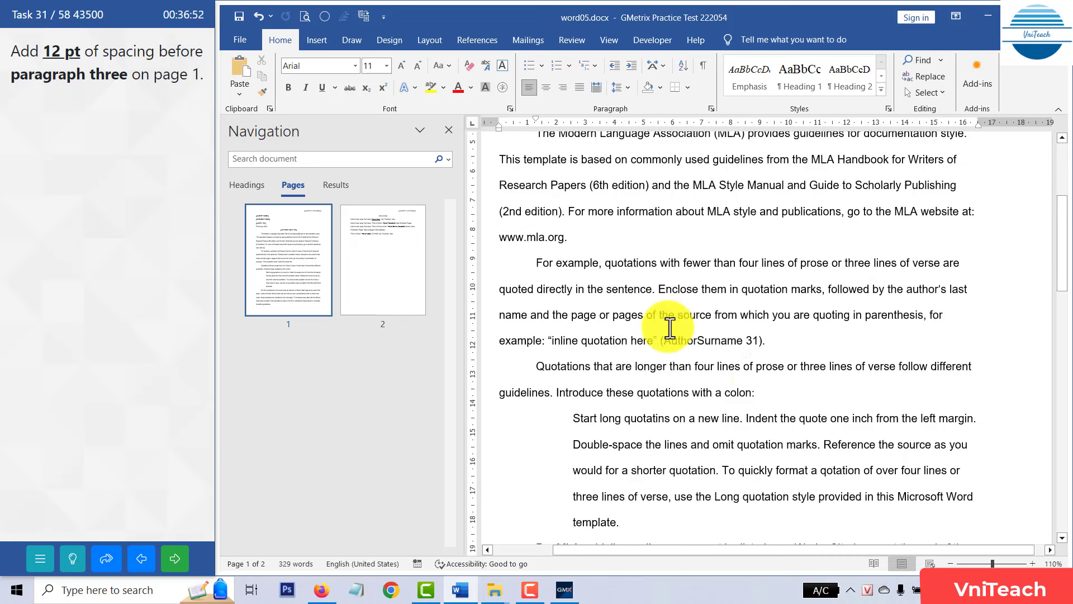
scroll(761, 381, "up", 3)
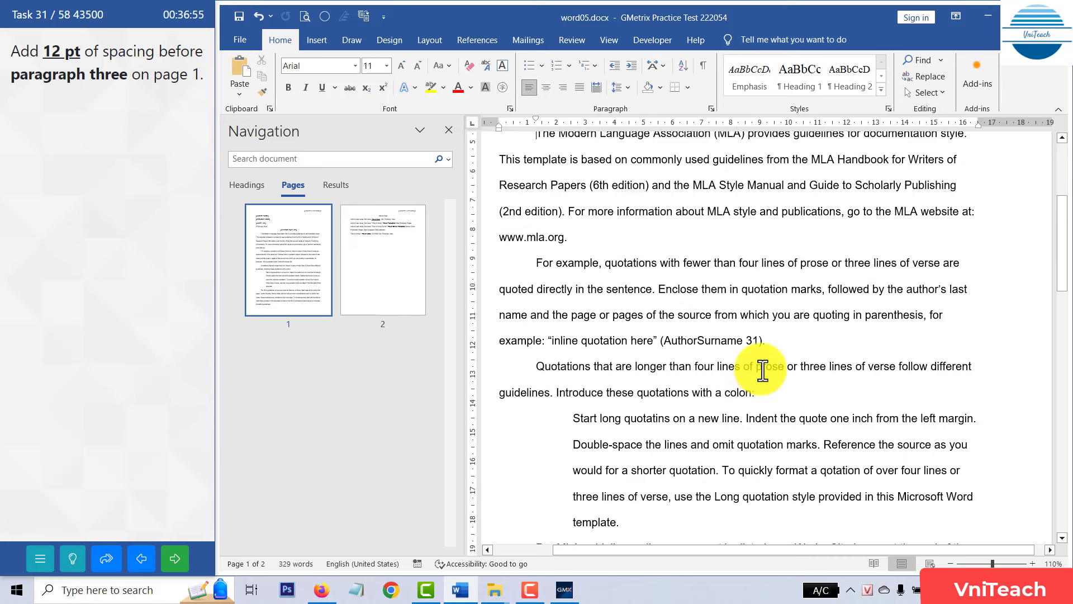
scroll(763, 371, "up", 2)
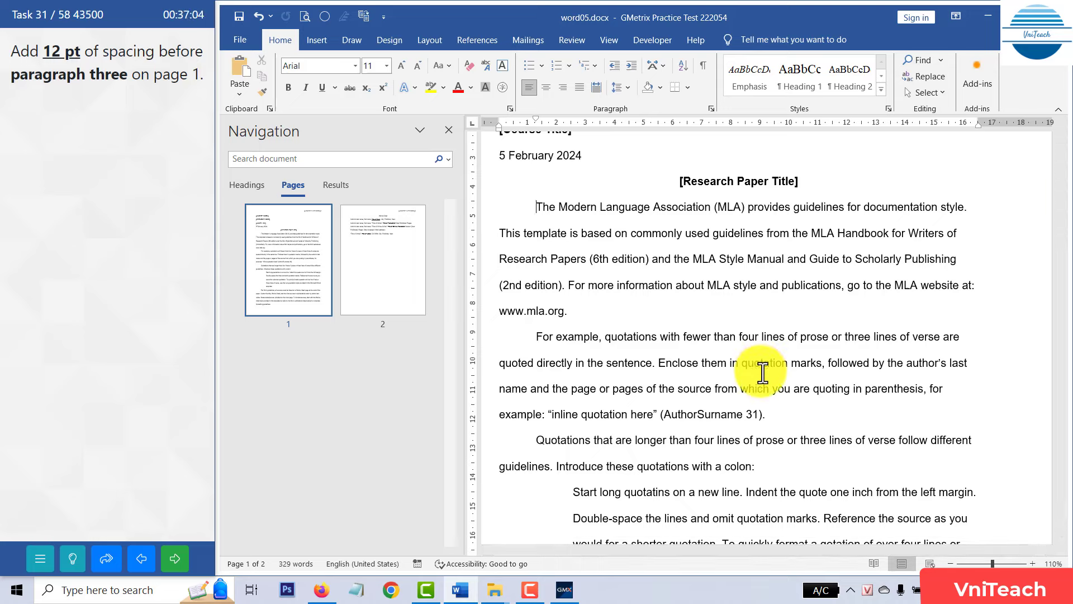
left_click(538, 440)
Step: Set Spacing Before to 12 pt on the Layout tab, then submit and continue
left_click(432, 42)
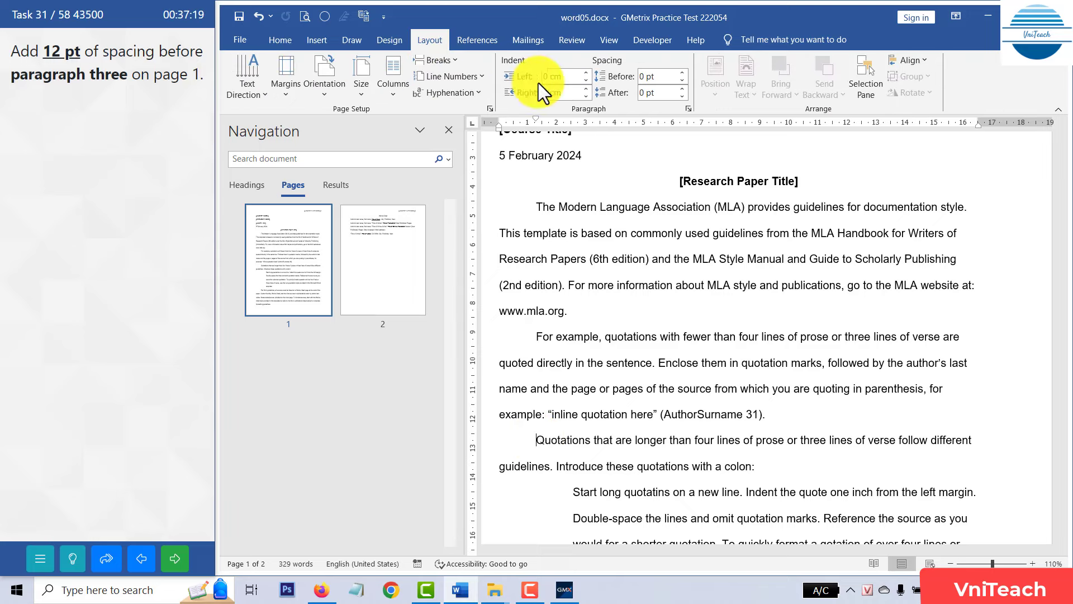
double_click(648, 76)
type("12")
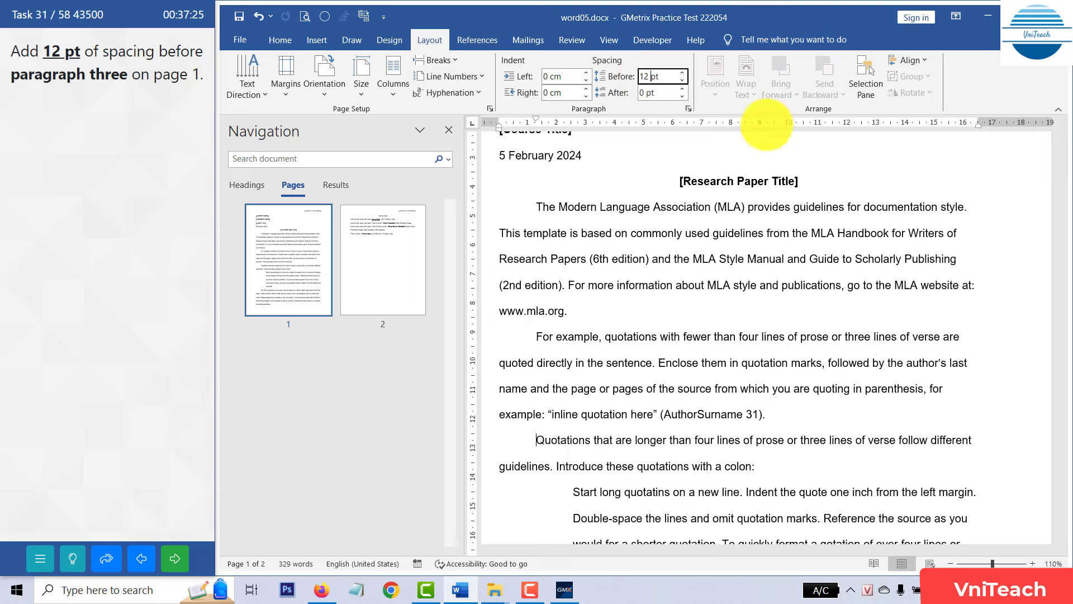
key("Return")
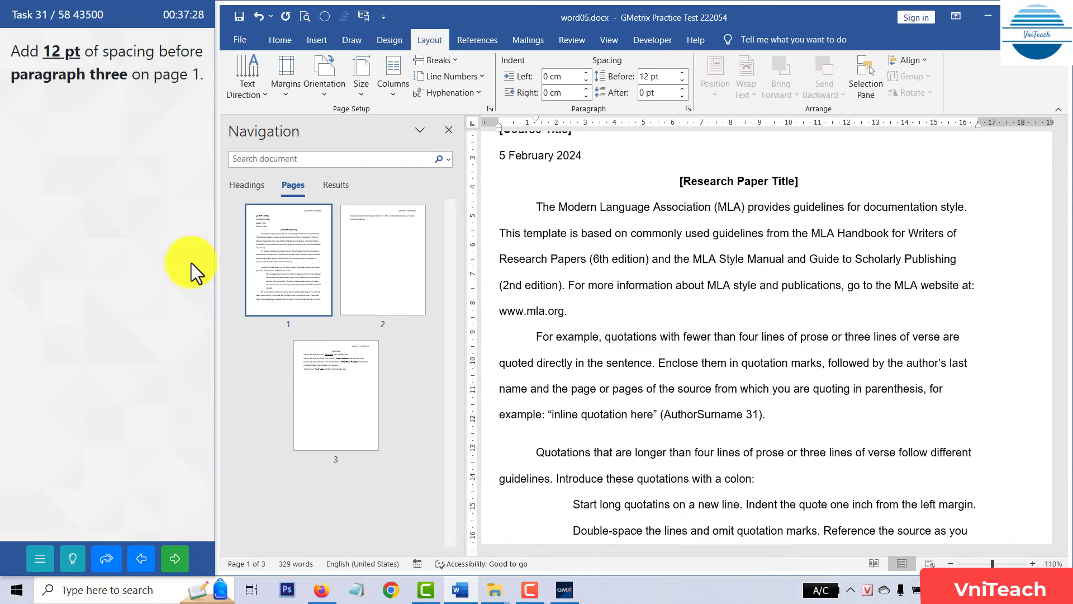
left_click(178, 556)
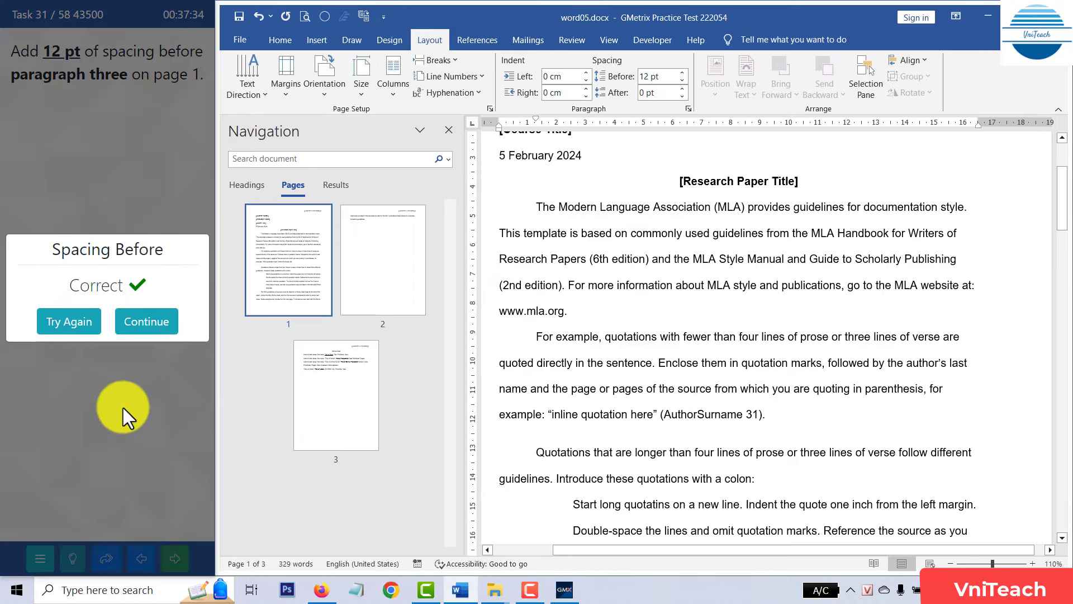
left_click(139, 323)
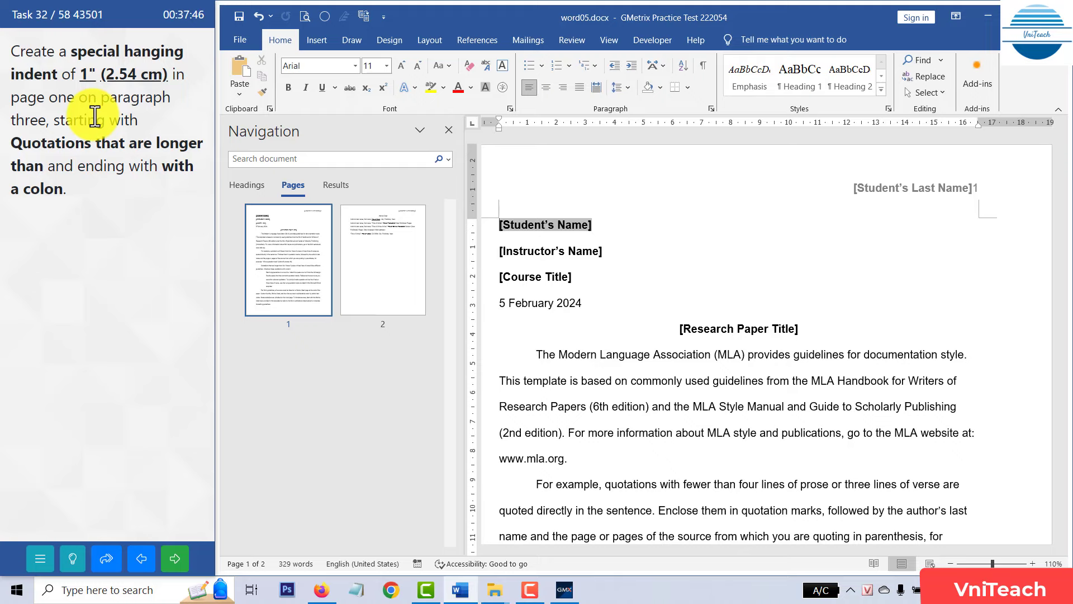
Step: Select the whole paragraph beginning "Quotations that are longer"
scroll(690, 245, "down", 2)
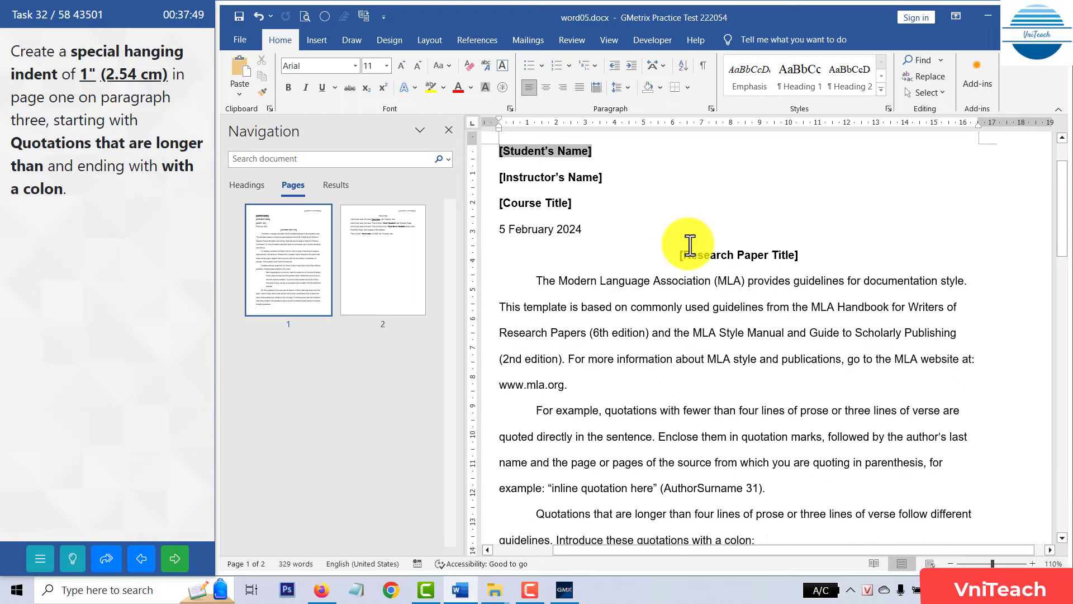
scroll(689, 244, "down", 4)
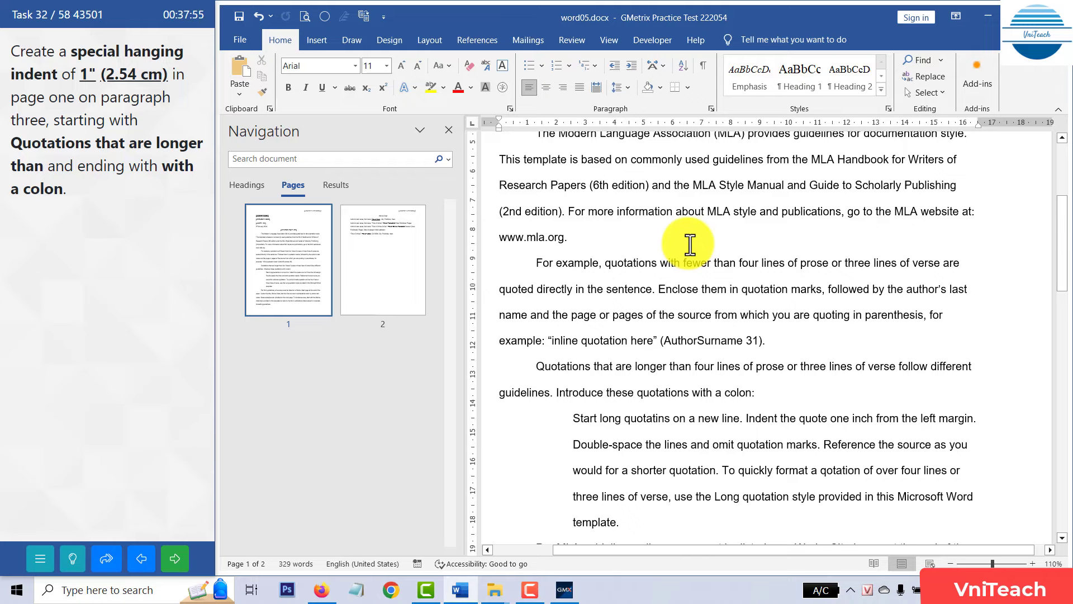
scroll(691, 244, "down", 1)
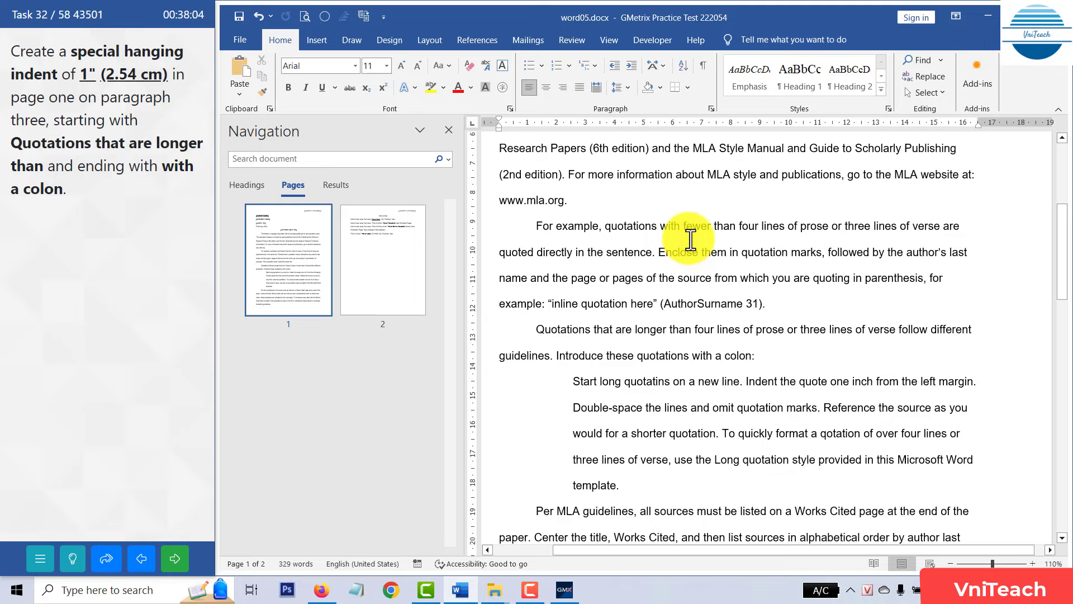
scroll(691, 241, "down", 2)
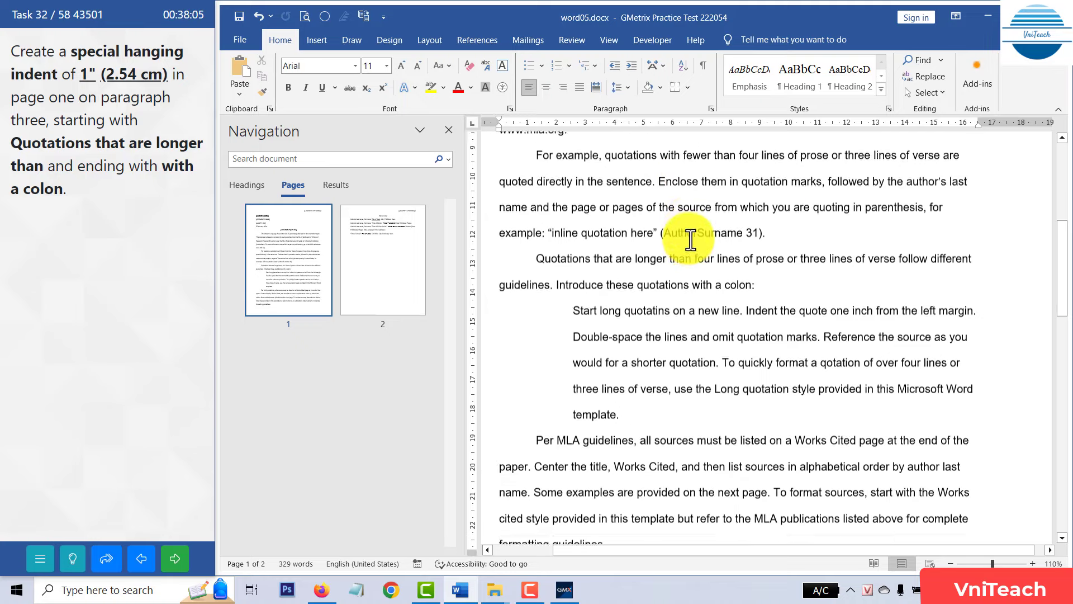
triple_click(540, 256)
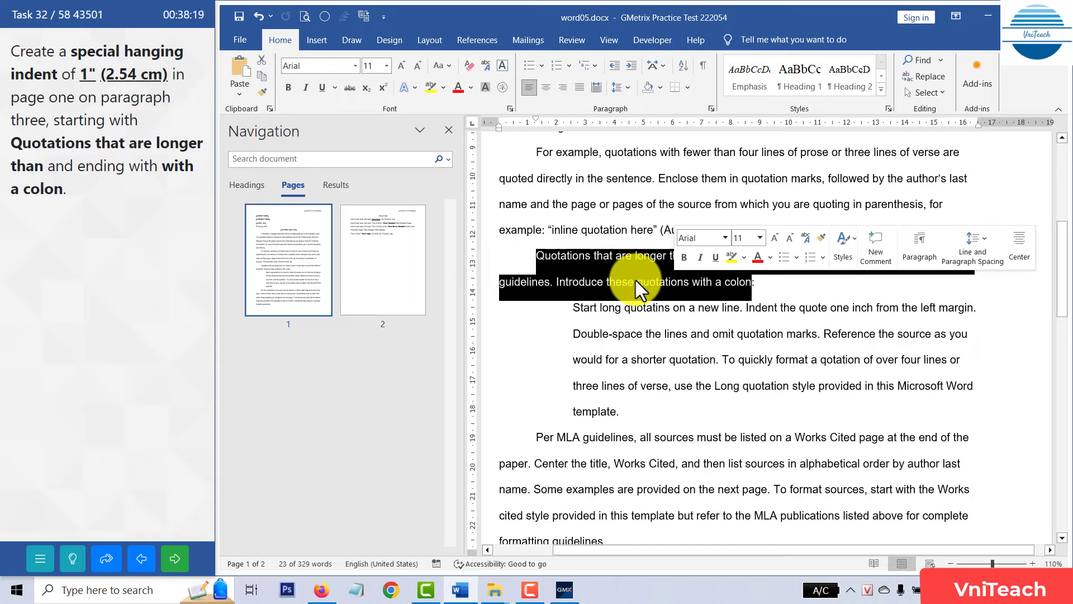
Step: Apply a 2.54 cm hanging indent in the Paragraph dialog and submit the task
left_click(711, 109)
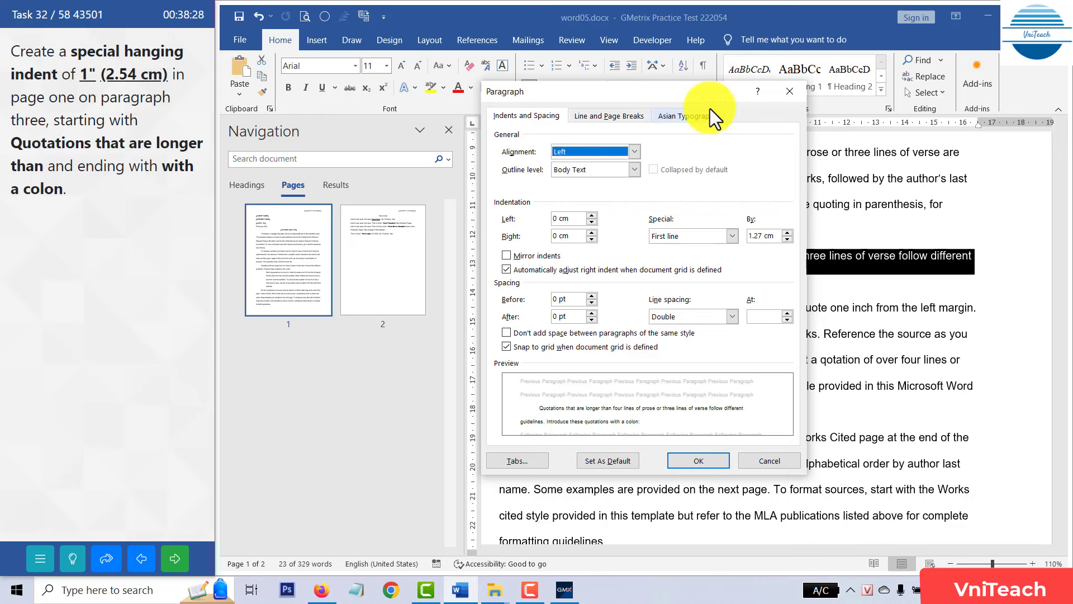
left_click(691, 236)
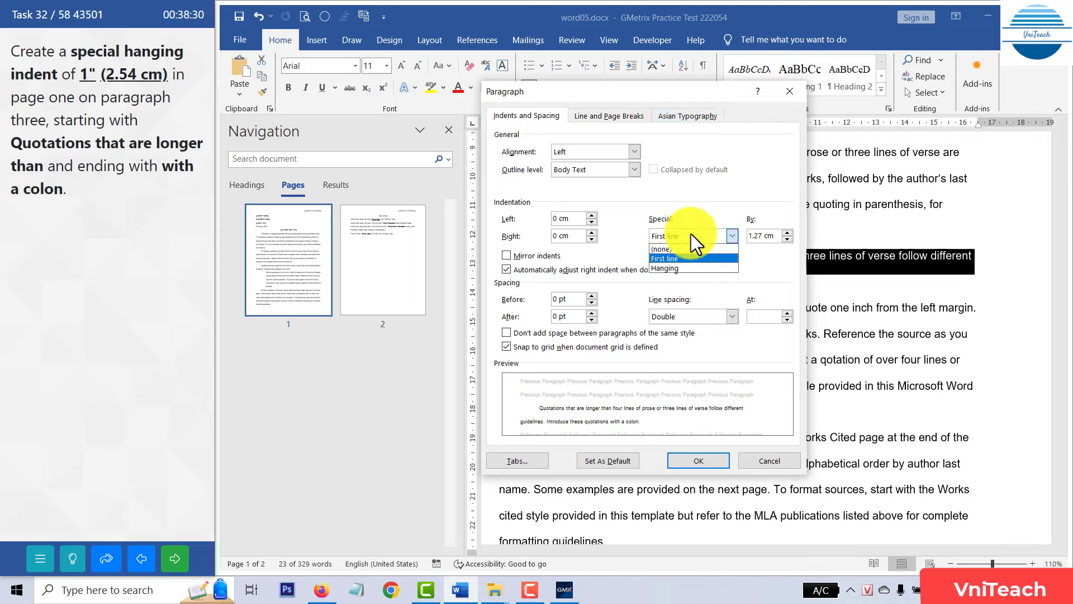
left_click(671, 268)
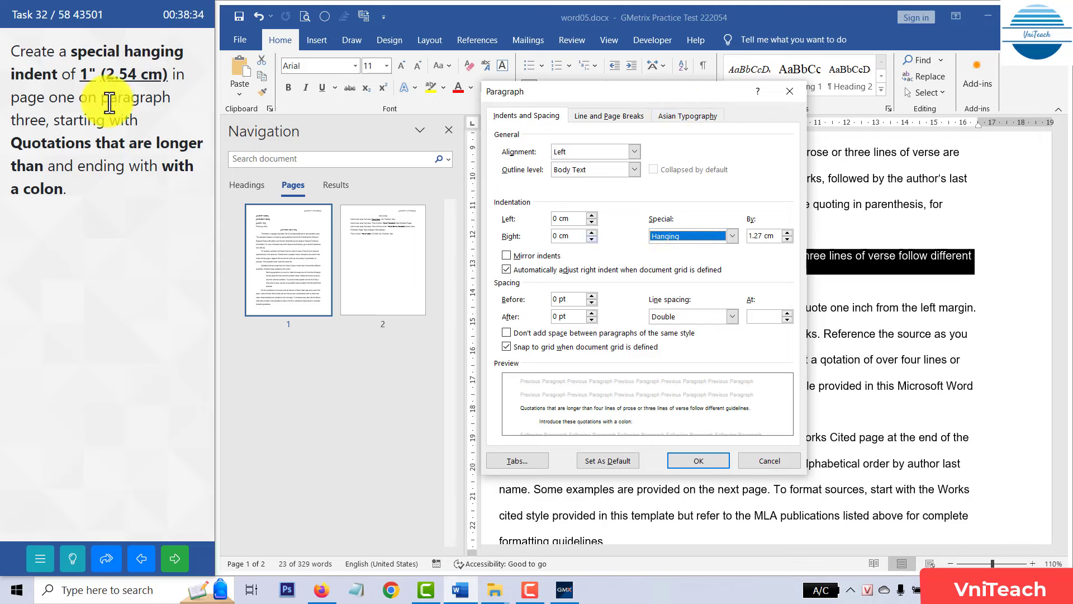
double_click(763, 235)
type("2.")
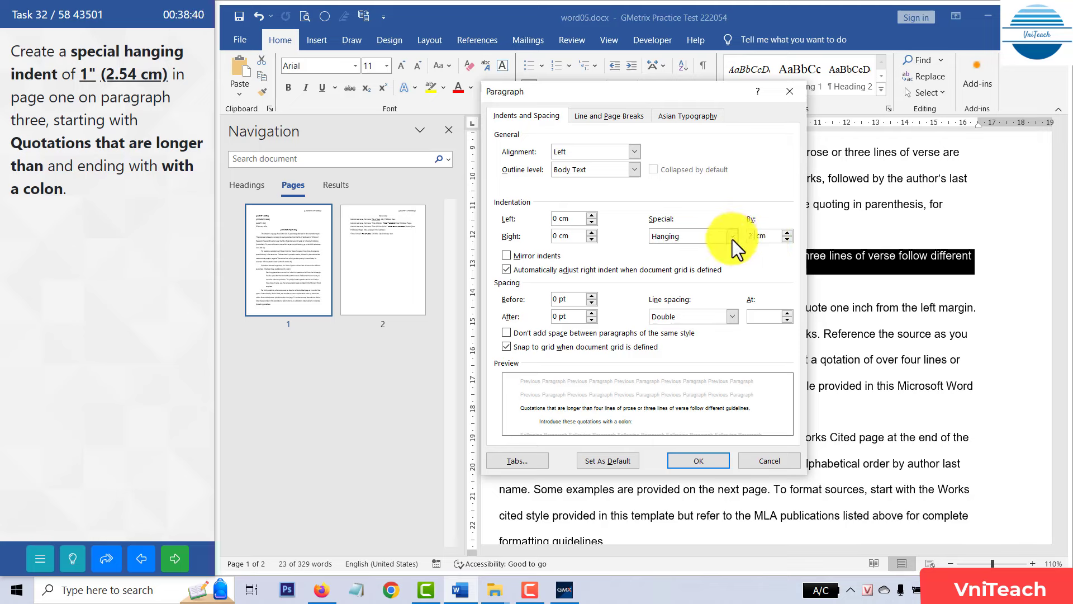
type("54")
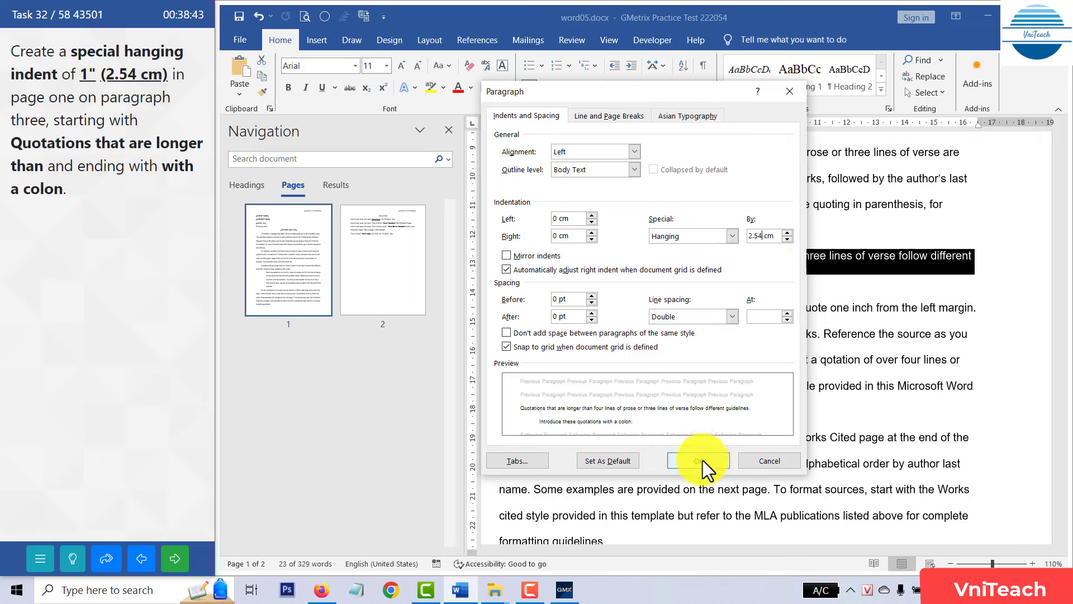
left_click(702, 461)
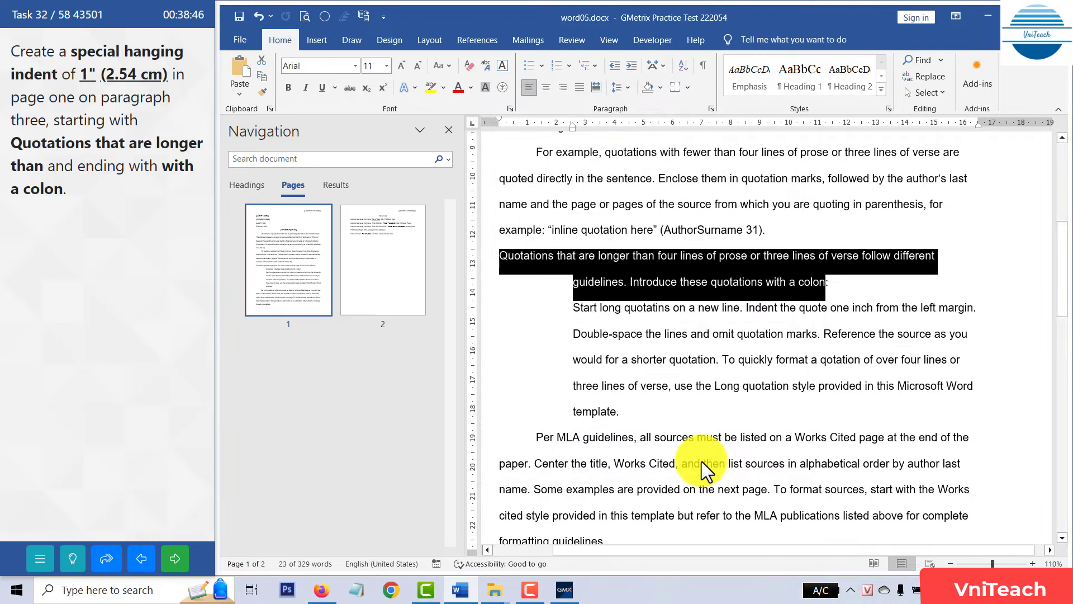
left_click(653, 375)
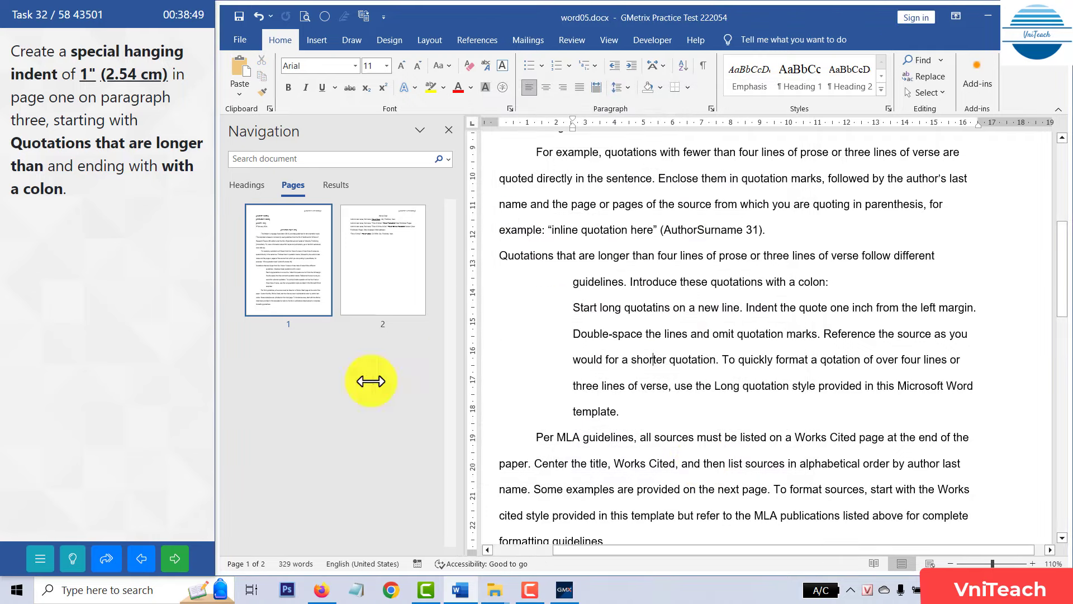
left_click(175, 558)
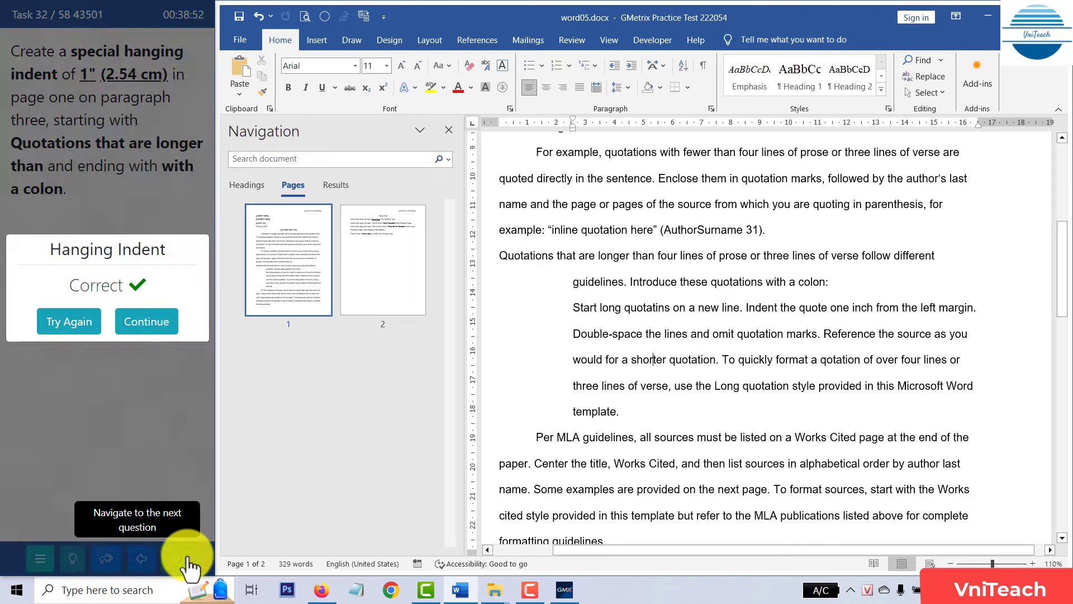
Step: Continue to Task 33 and put the cursor in the "Start long quotations" paragraph
left_click(128, 332)
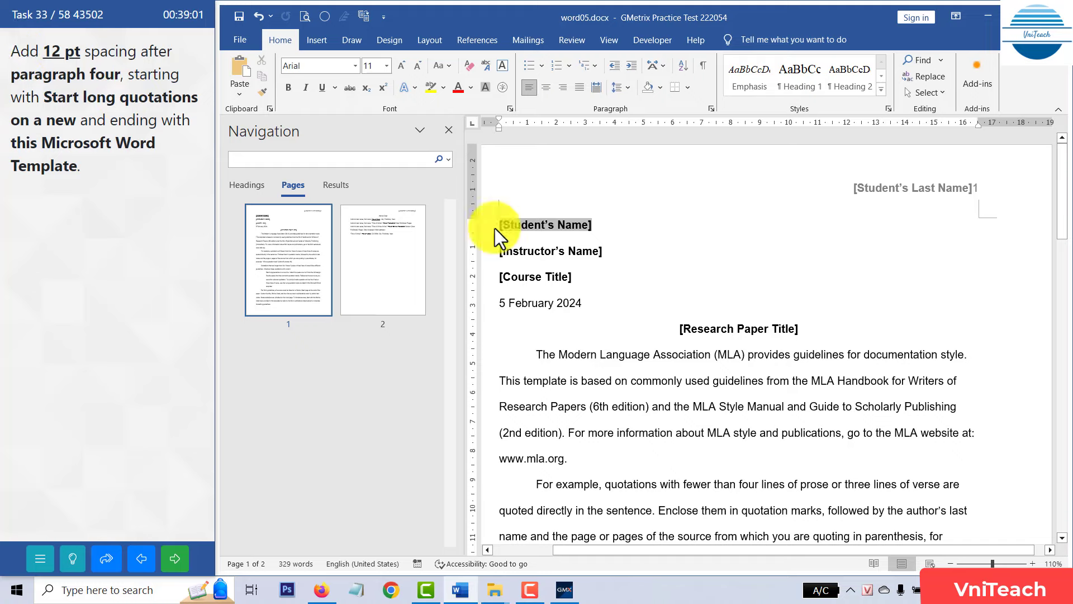
scroll(587, 263, "down", 2)
scroll(642, 287, "down", 3)
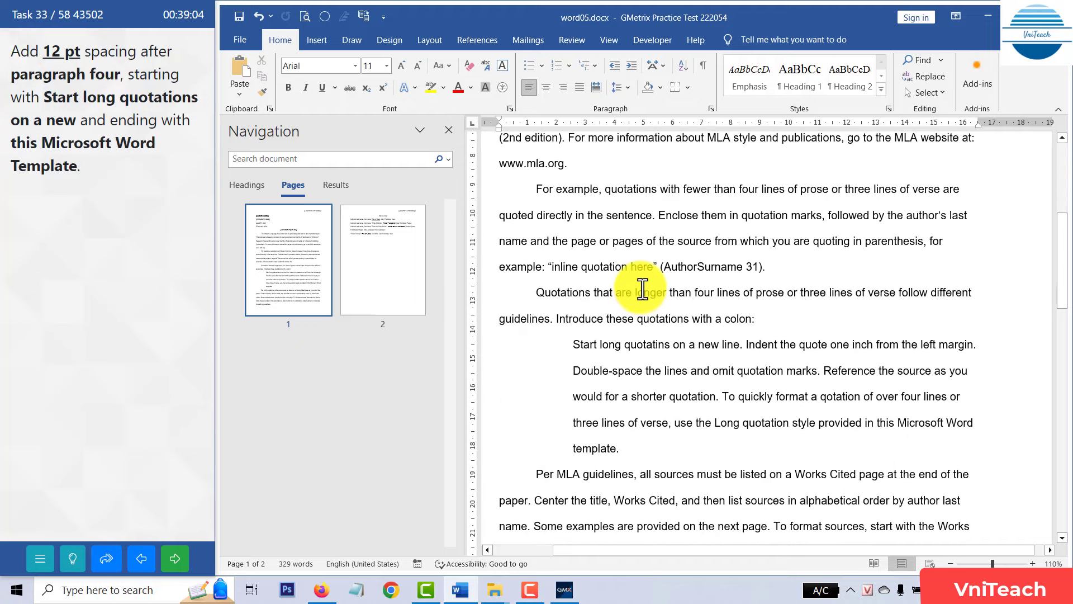
left_click(577, 346)
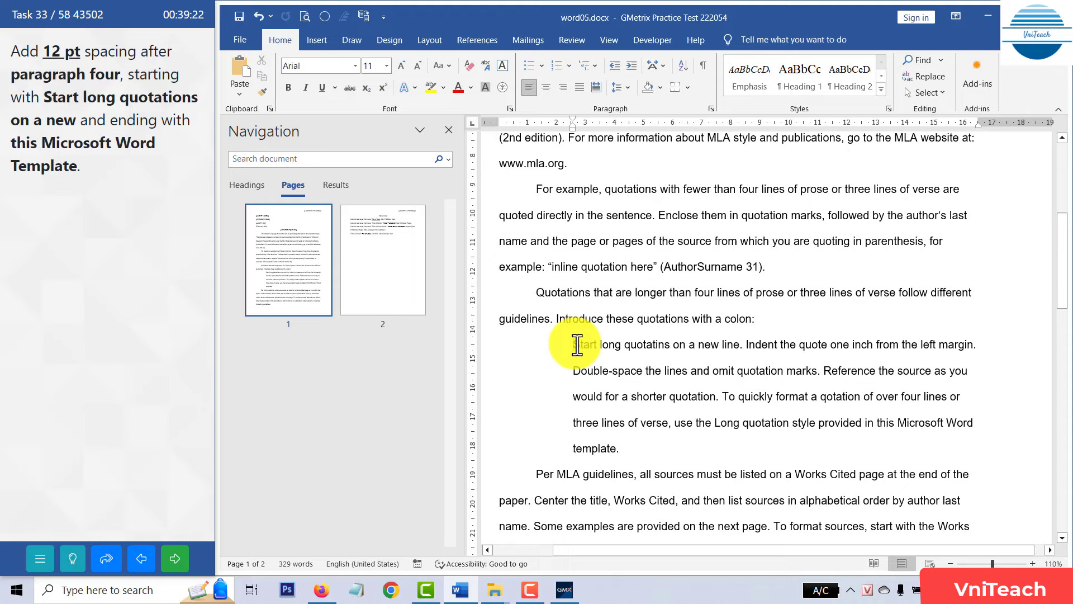
Step: Give paragraph four 12 pt of Spacing After, then submit the task
left_click(434, 40)
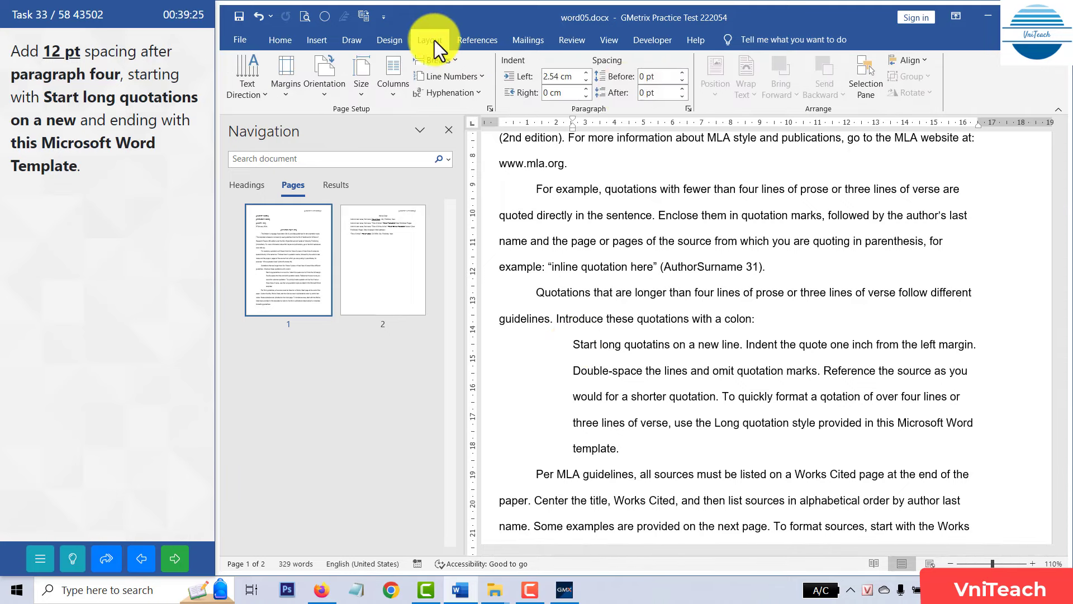
left_click(643, 92)
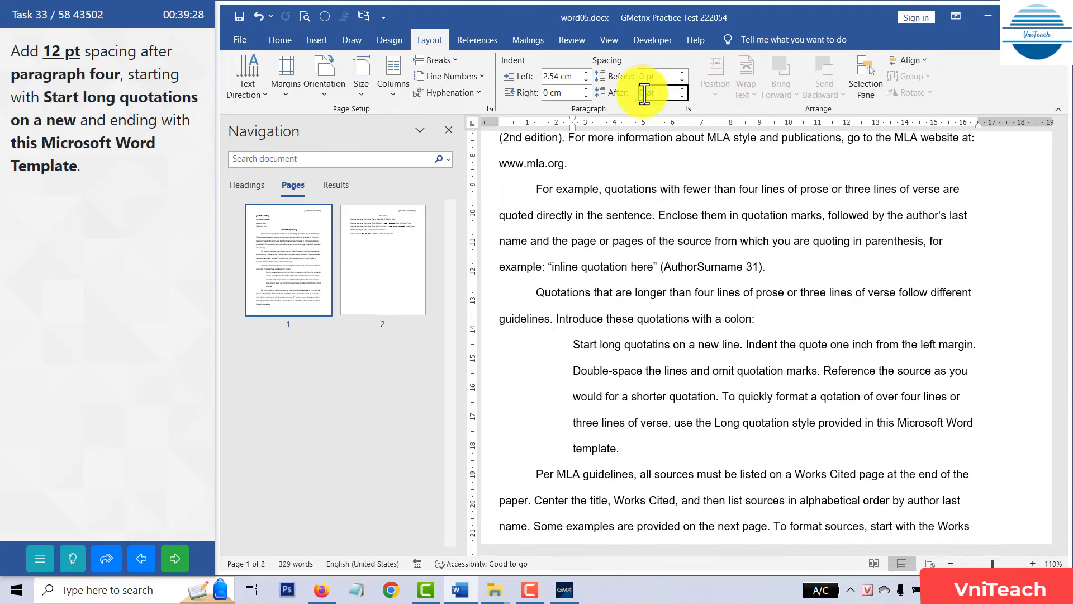
type("12")
key("Return")
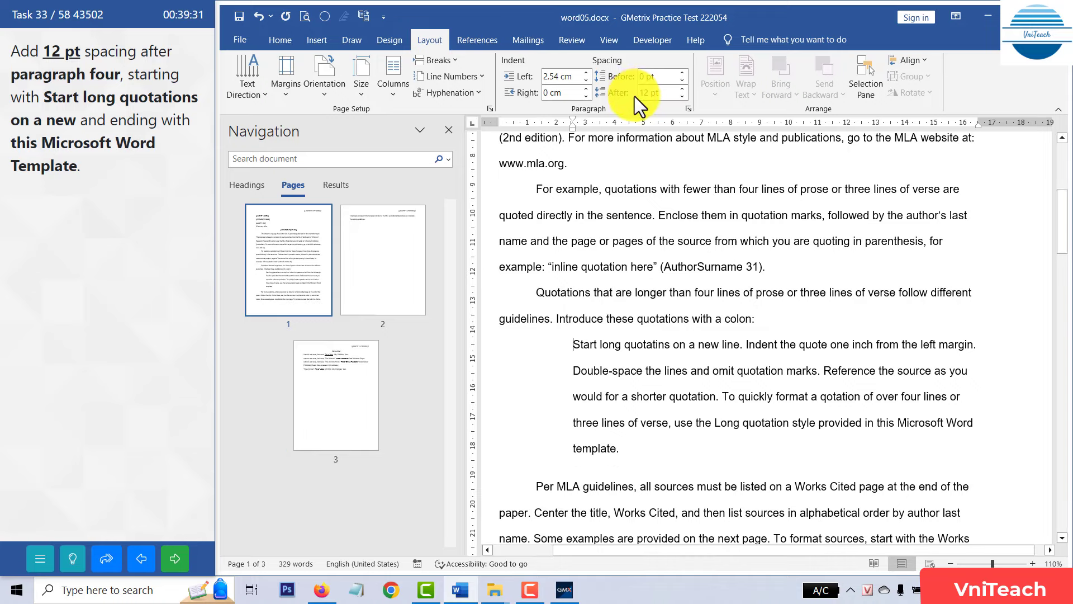
left_click(175, 554)
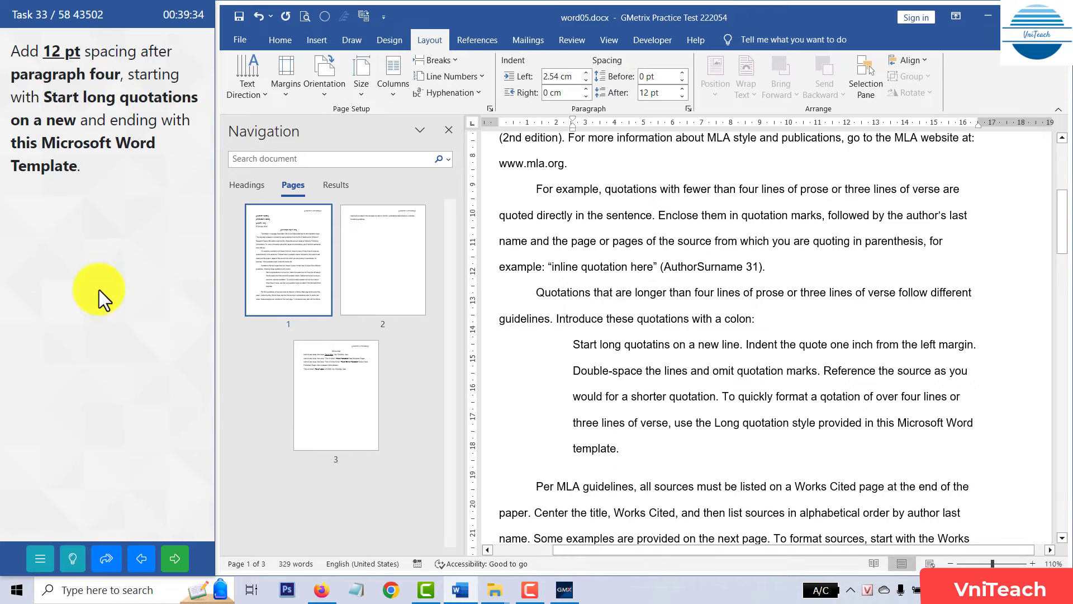
Step: Move to the next task, apply the CONFIDENTIAL 1 watermark, and submit it
left_click(138, 324)
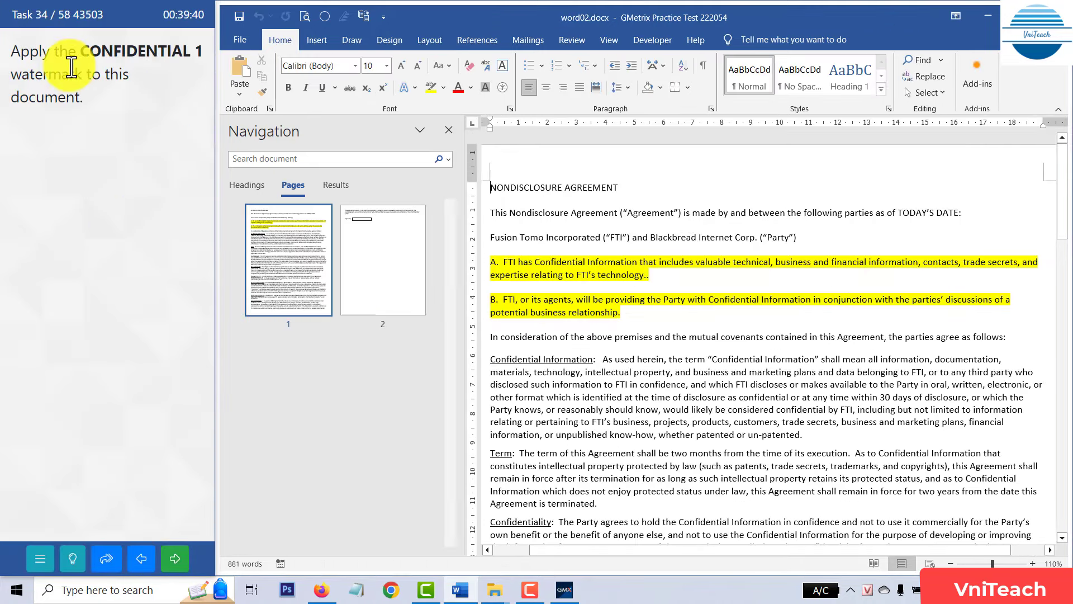
left_click(395, 36)
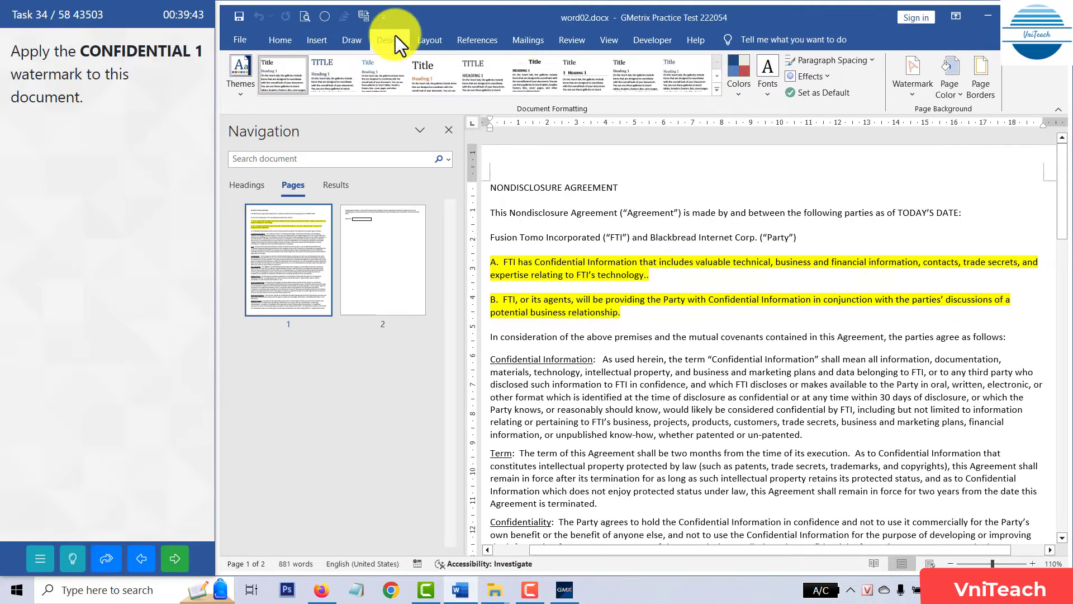
left_click(913, 92)
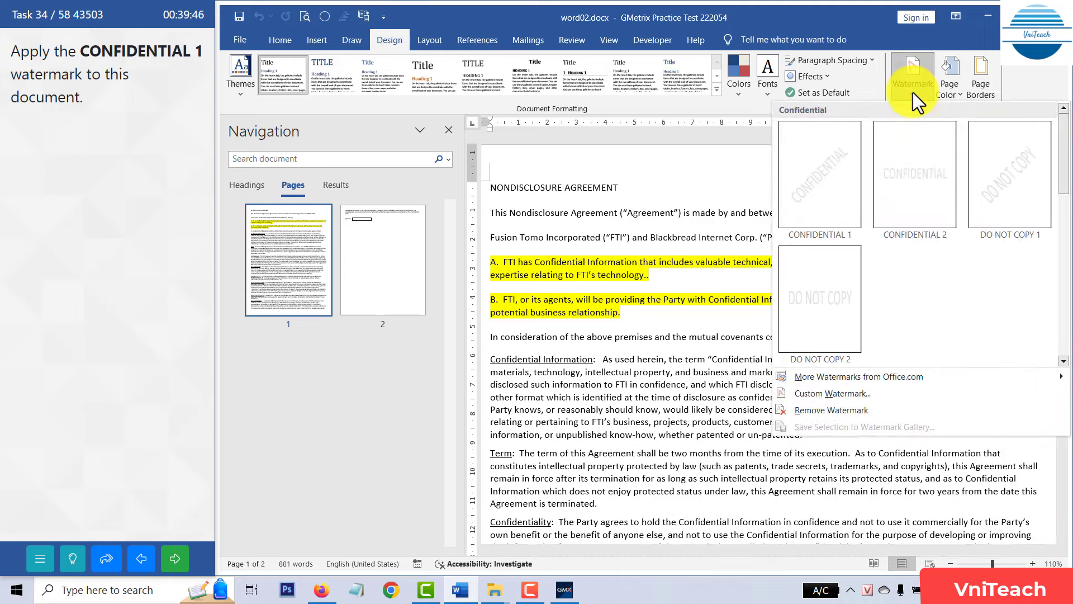
left_click(821, 202)
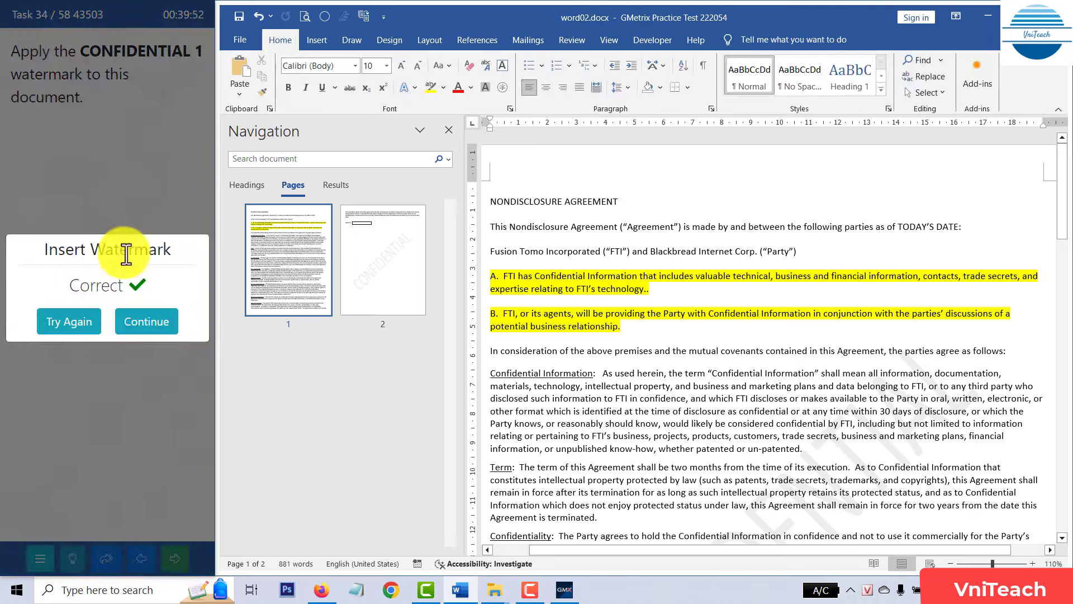
left_click(156, 320)
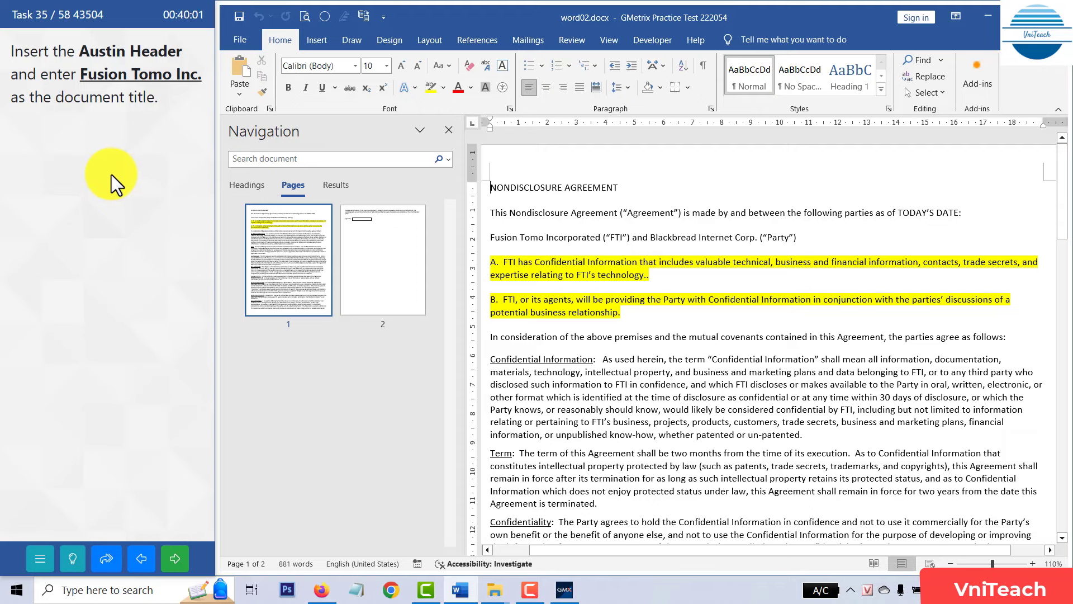
Step: Select Fusion Tomo Inc. in the task text and insert the Austin header design
left_click_drag(81, 74, 200, 75)
key("ctrl+c")
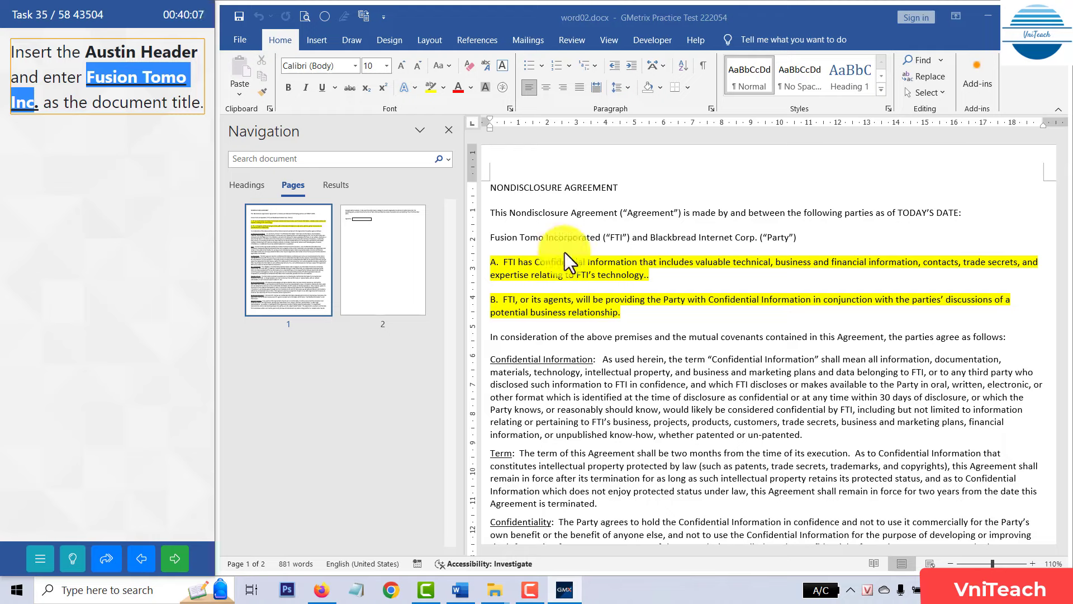
left_click(593, 324)
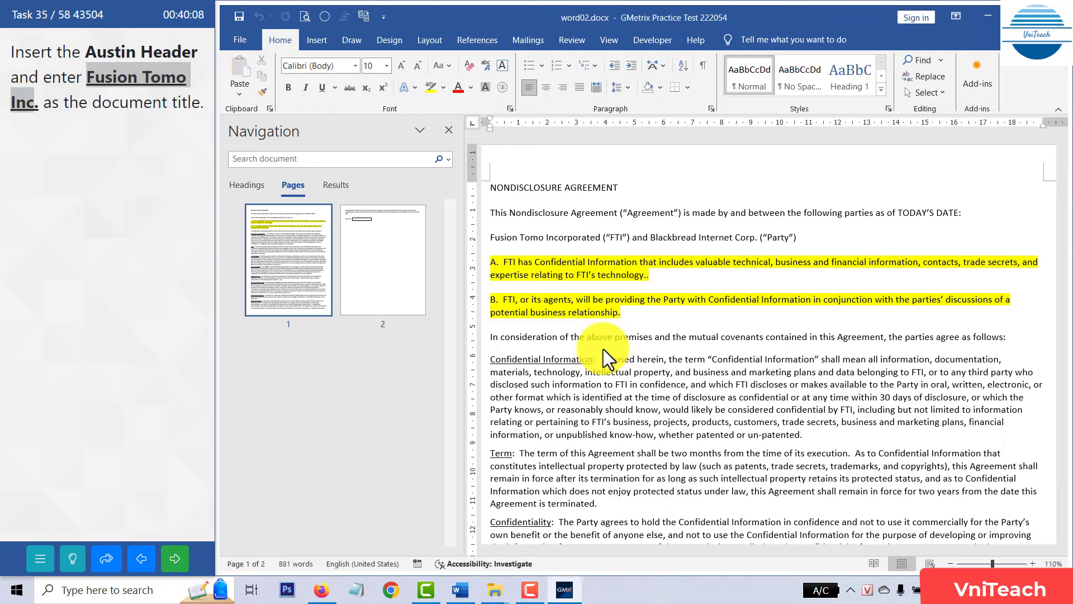
left_click(316, 40)
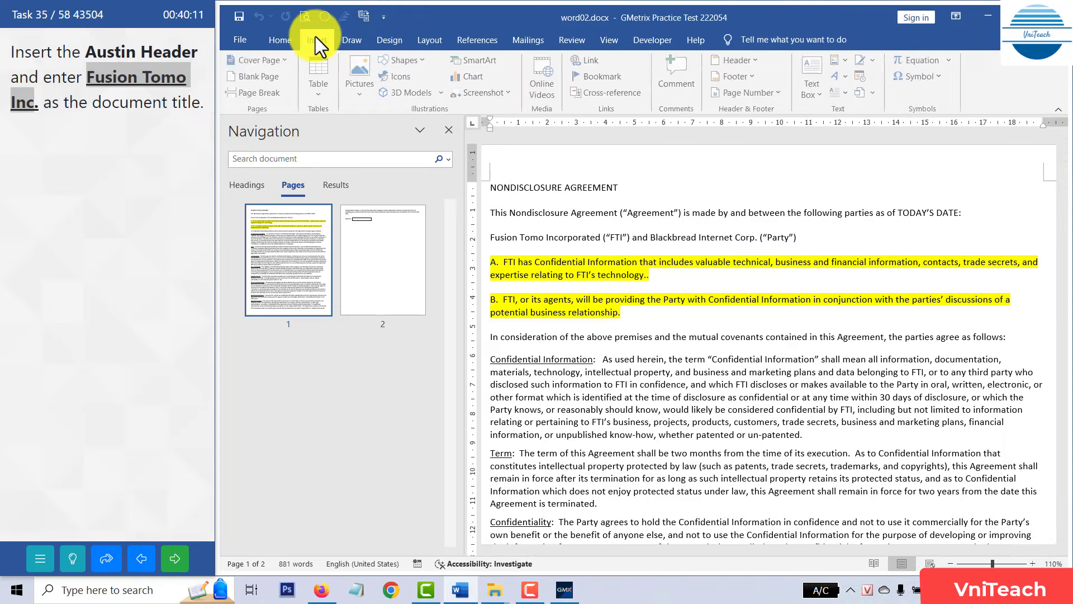
left_click(762, 59)
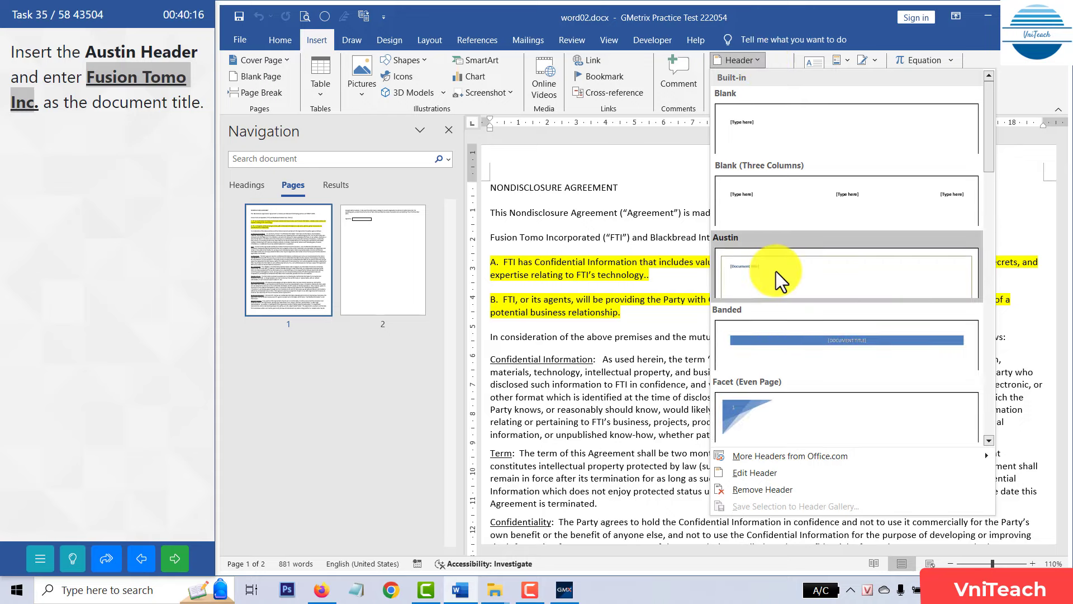
left_click(811, 283)
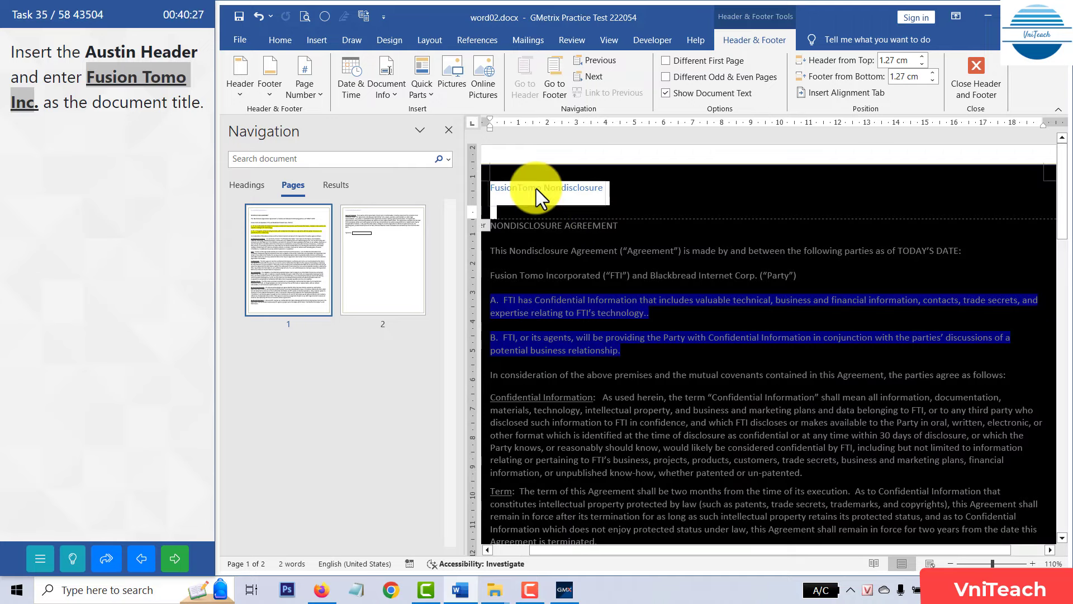
Step: Enter 'Fusion Tomo Inc.' as the header title, close the header, and submit
left_click(536, 189)
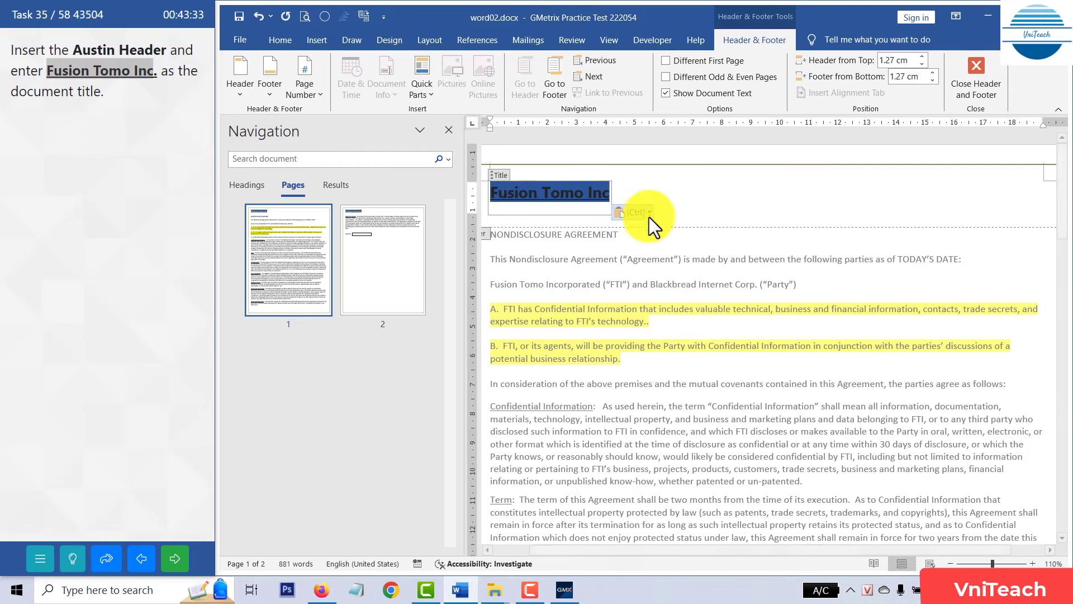
key("ctrl+v")
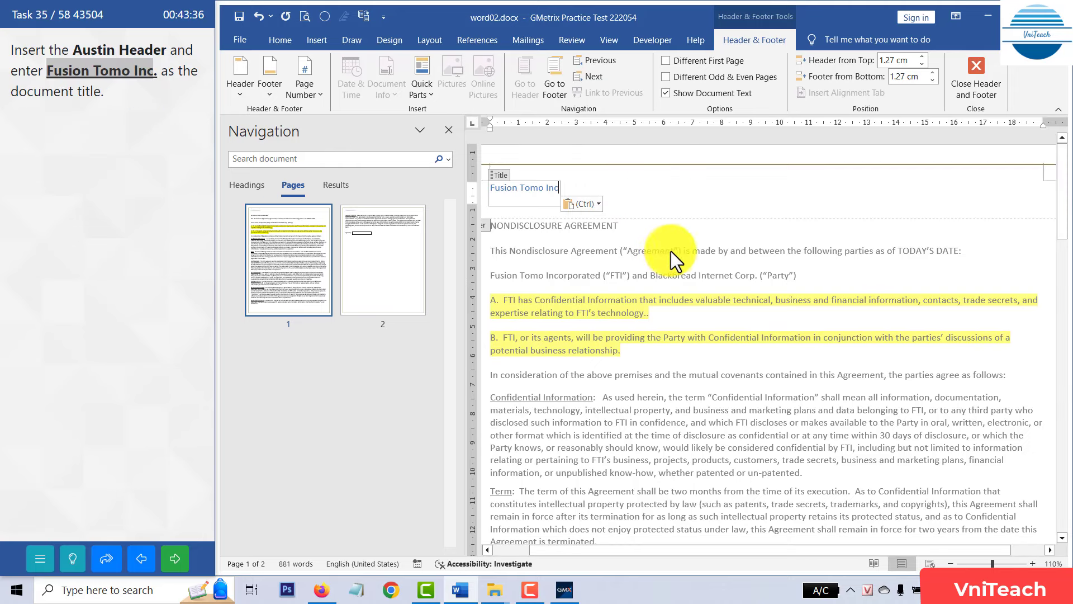
type(".")
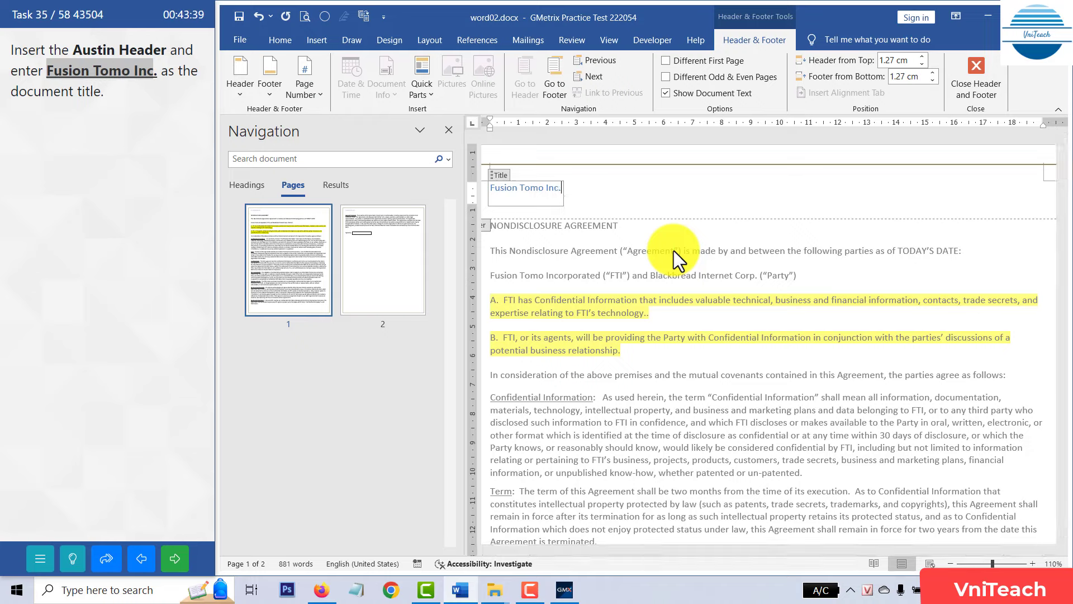
left_click(985, 86)
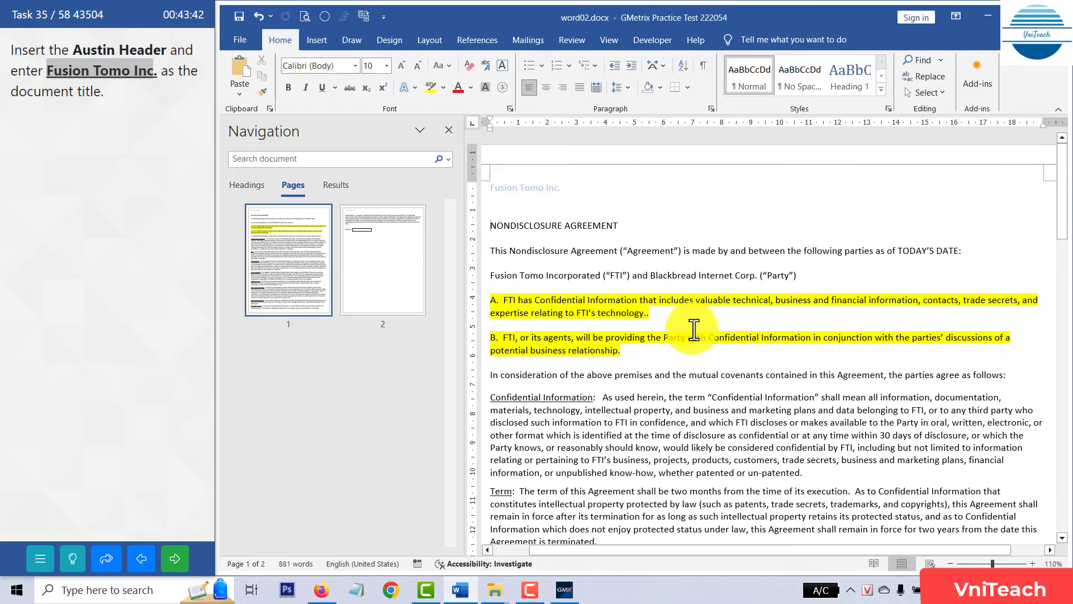
left_click(175, 558)
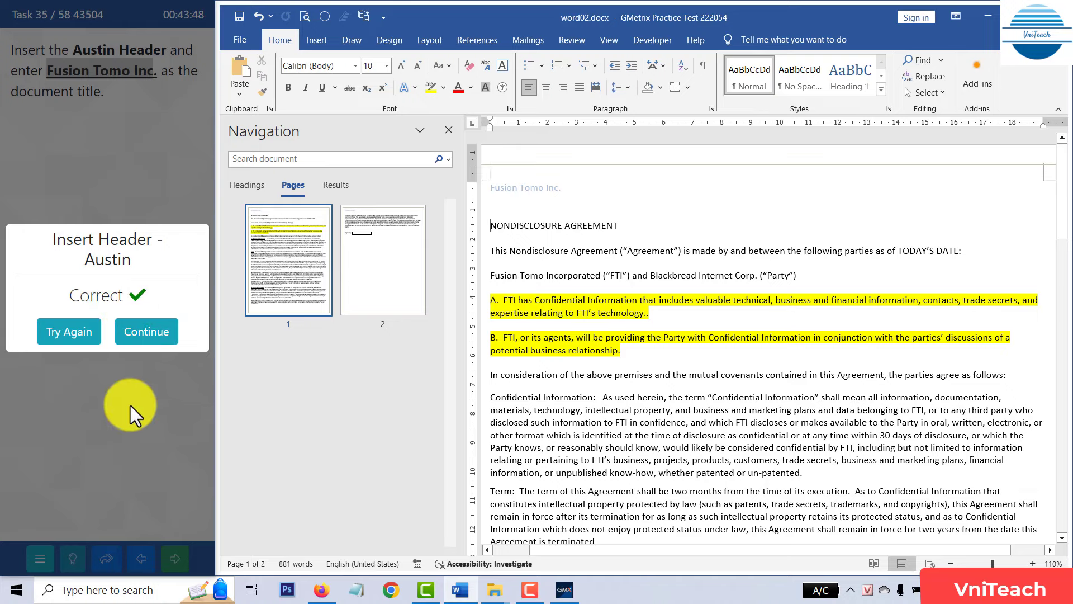
Step: Continue to the next task and search the New templates for 'Business report'
left_click(169, 334)
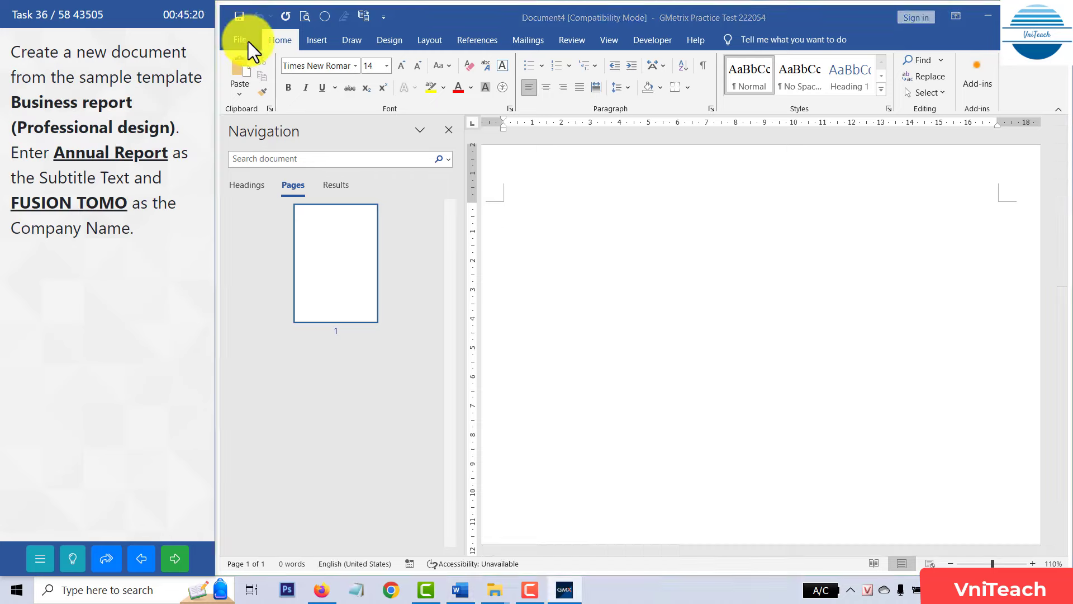
left_click(244, 35)
left_click(282, 110)
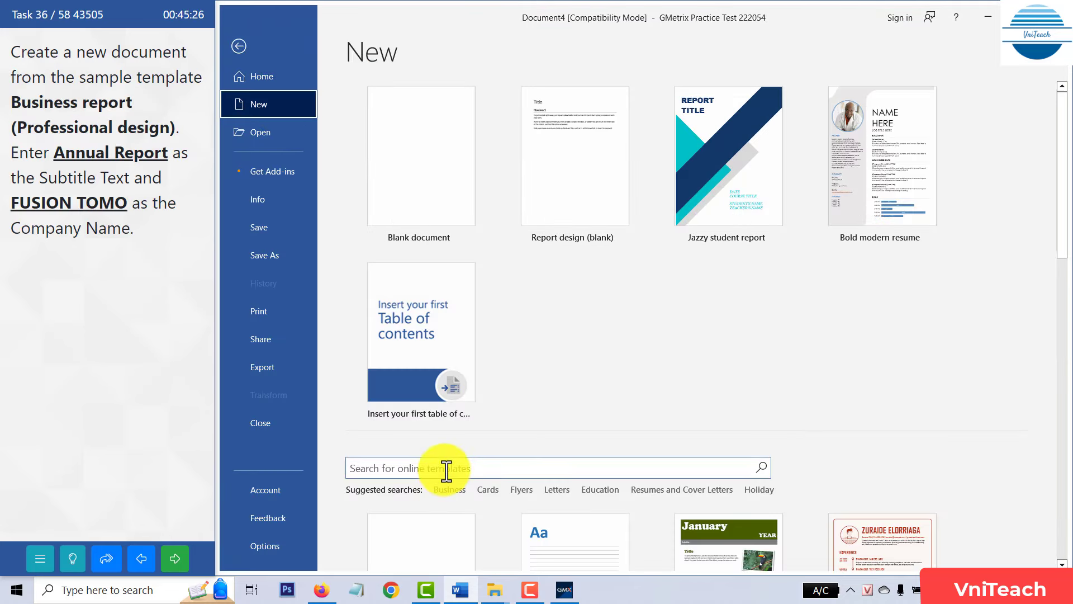
left_click_drag(12, 103, 133, 106)
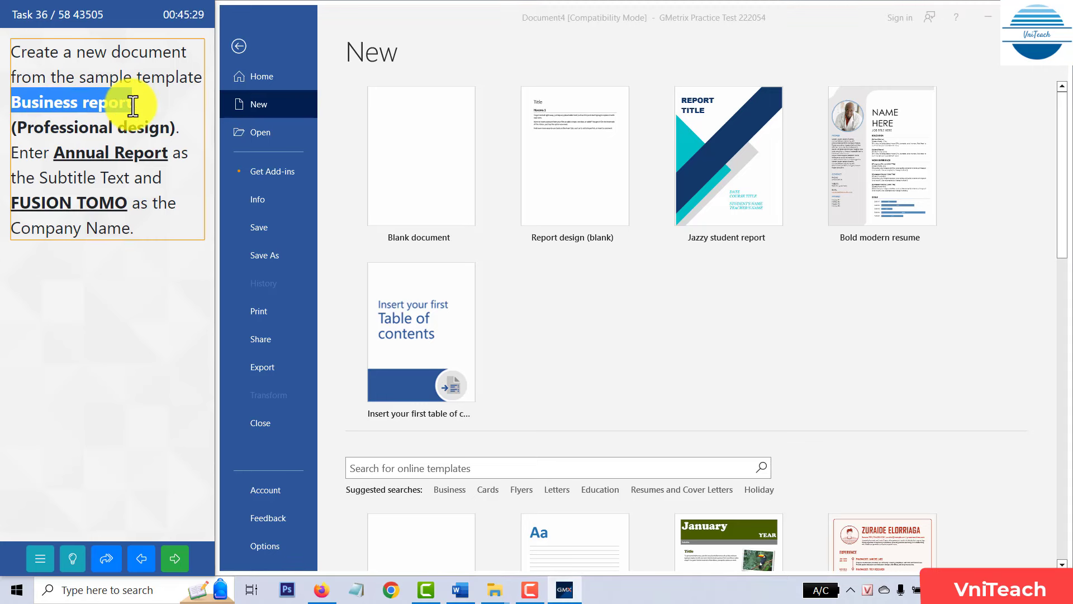
key("ctrl+c")
left_click(421, 468)
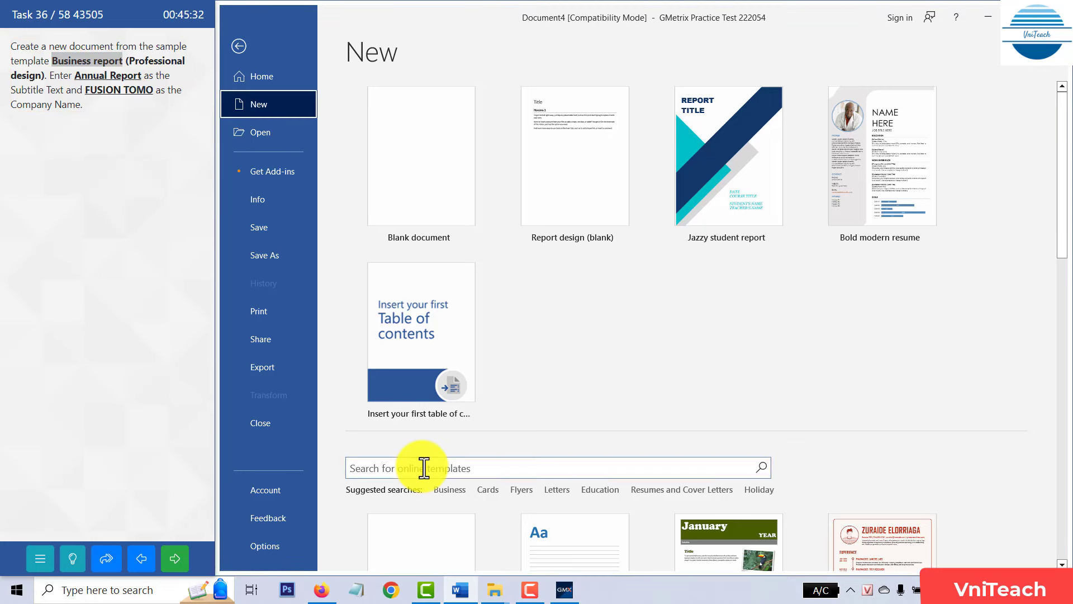
key("ctrl+v")
key("Return")
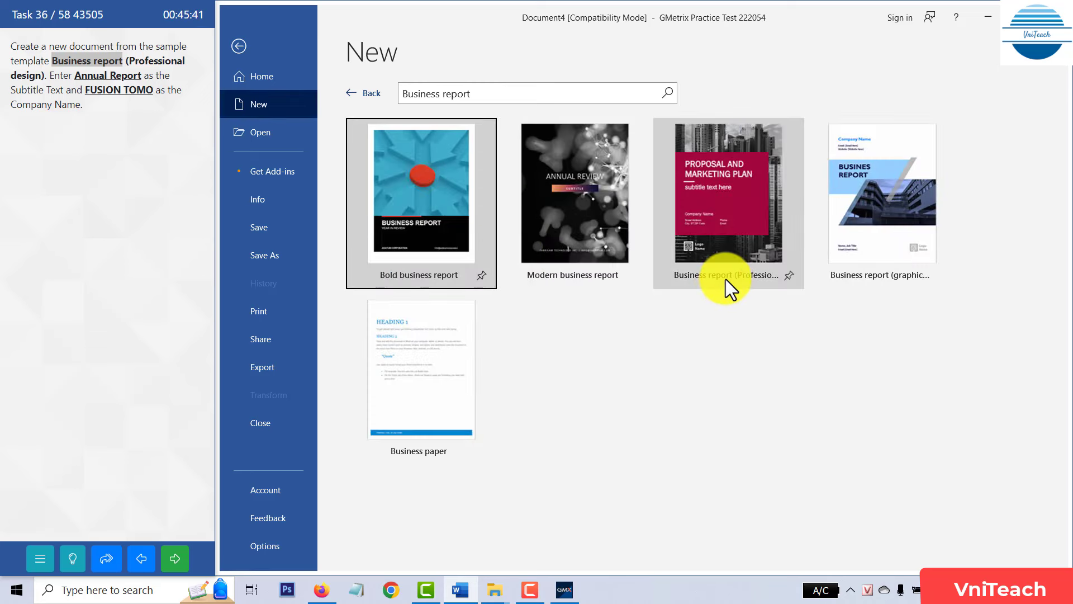
Step: Create a Business report (Professional design) document and set its subtitle to 'Annual Report' as plain text
double_click(724, 220)
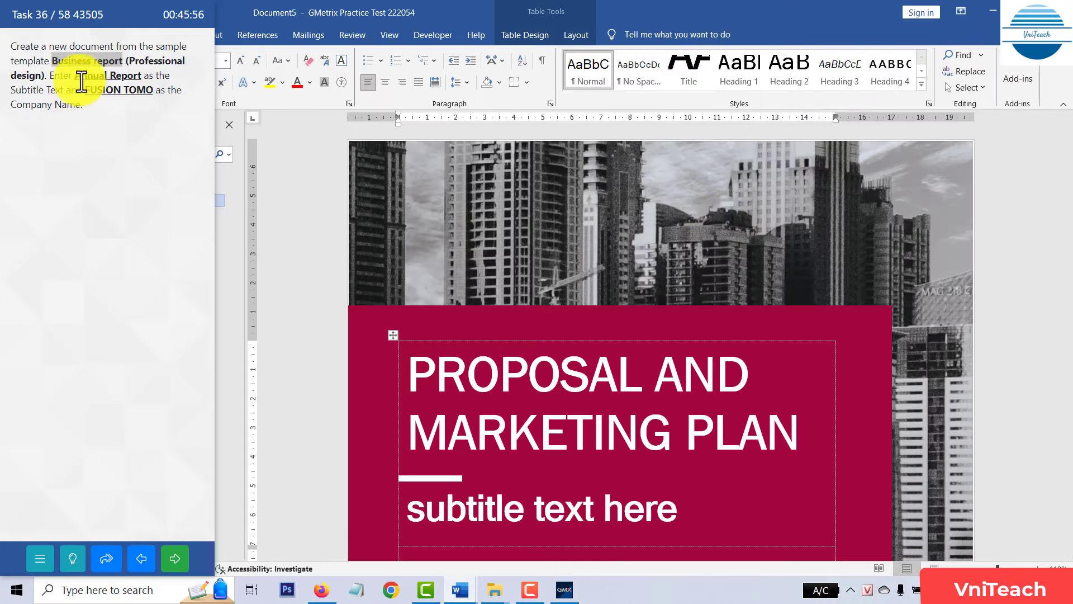
left_click_drag(75, 75, 152, 76)
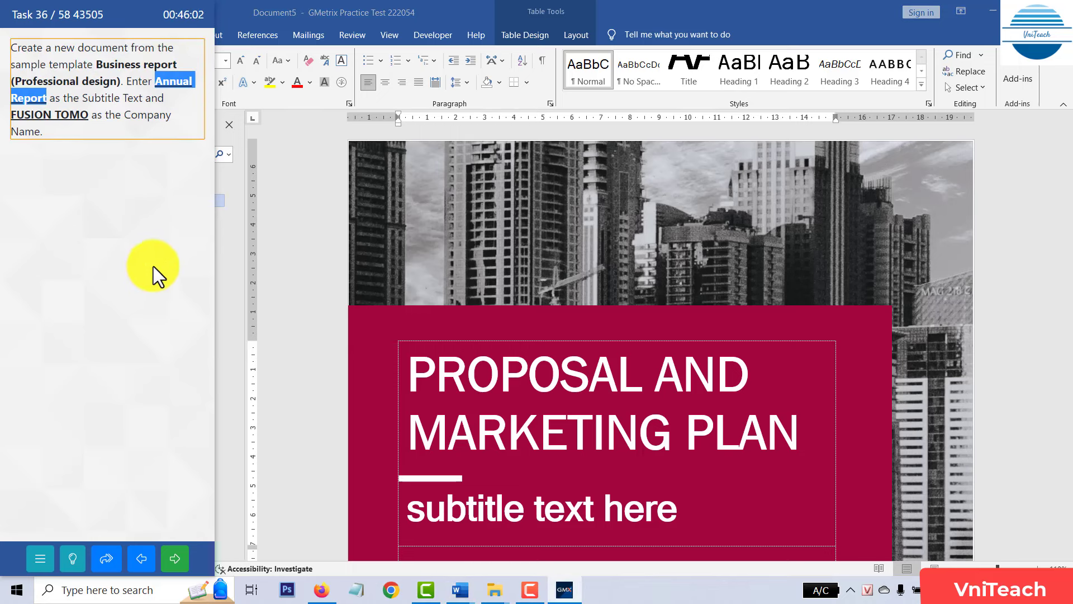
scroll(592, 321, "down", 3)
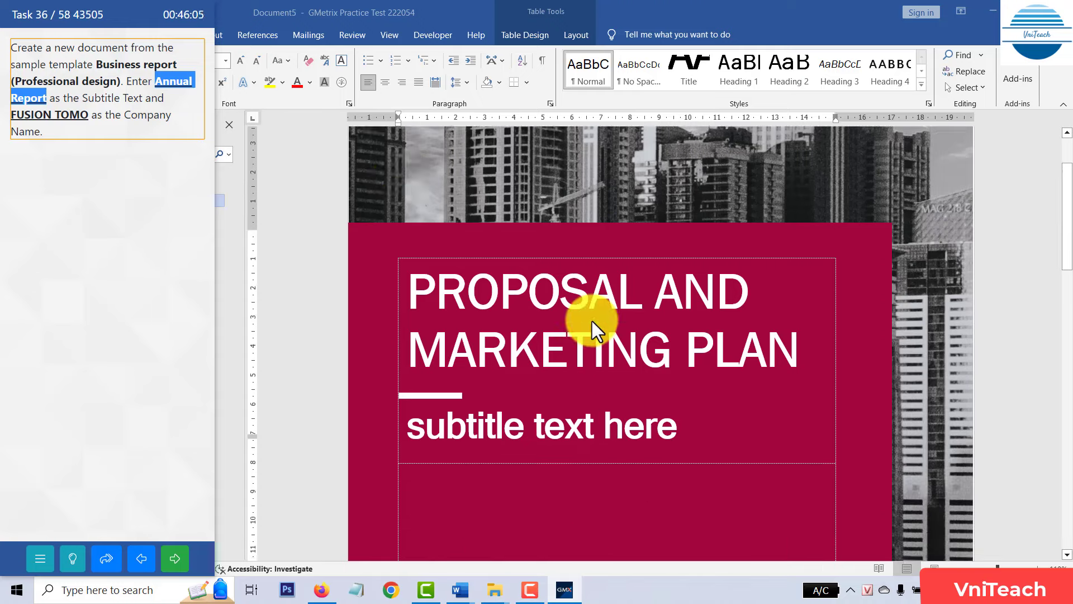
left_click(418, 365)
left_click_drag(418, 365, 679, 364)
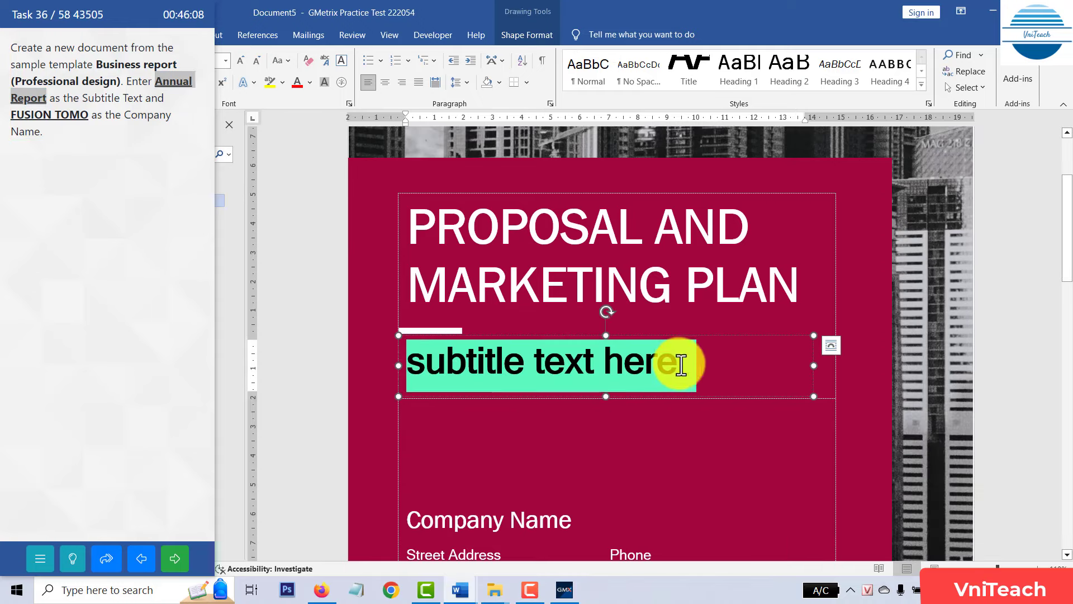
key("ctrl+v")
left_click(680, 401)
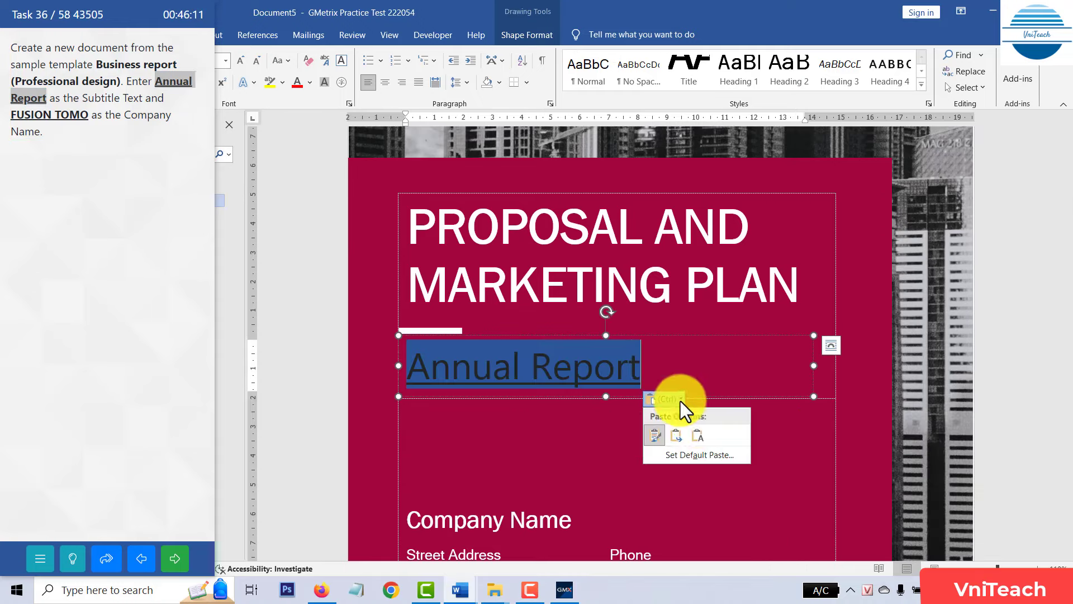
left_click(697, 435)
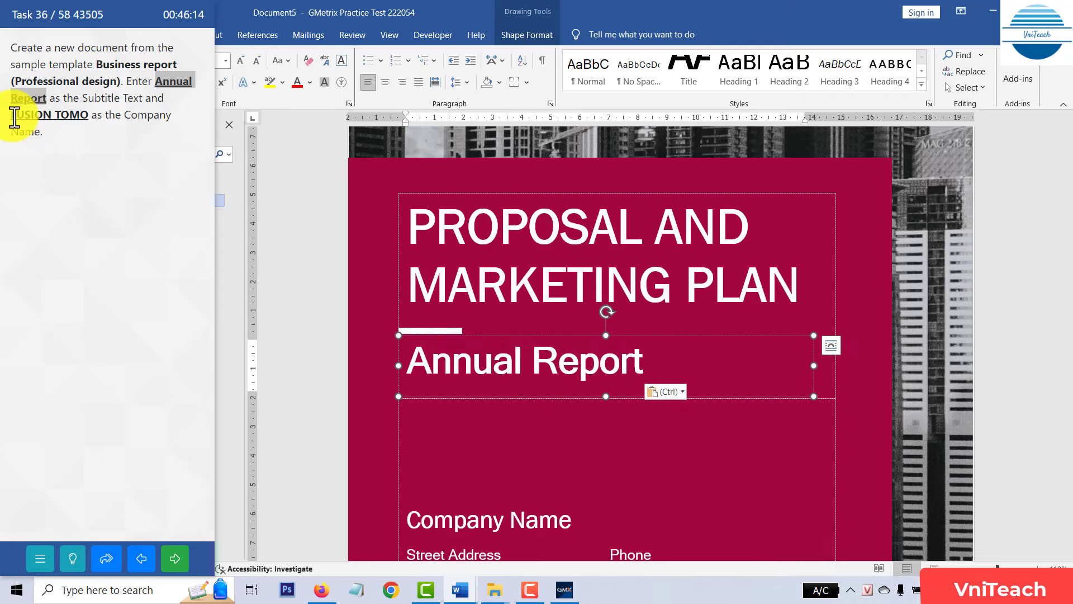
Step: Replace the Company Name placeholder with 'FUSION TOMO', keeping the template's white text formatting
left_click_drag(13, 115, 90, 119)
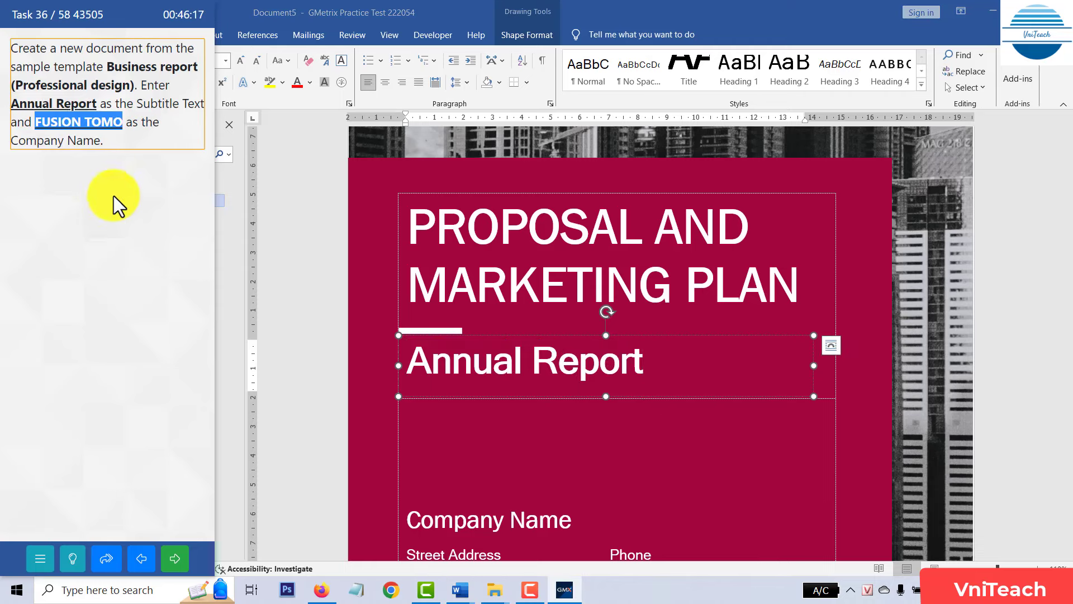
scroll(510, 304, "down", 3)
left_click(494, 373)
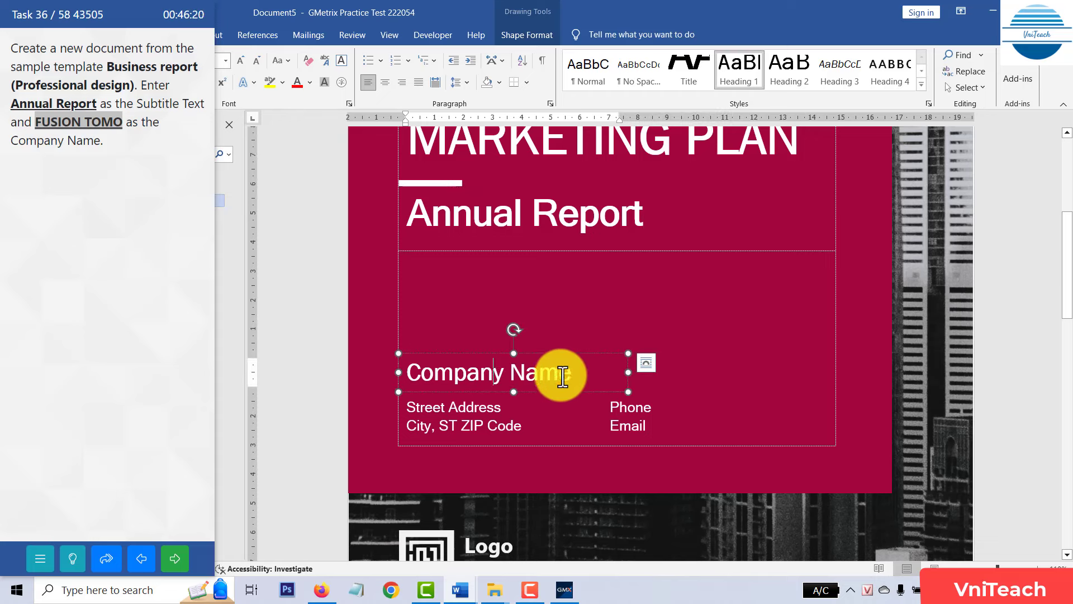
left_click(492, 372)
key("ctrl+v")
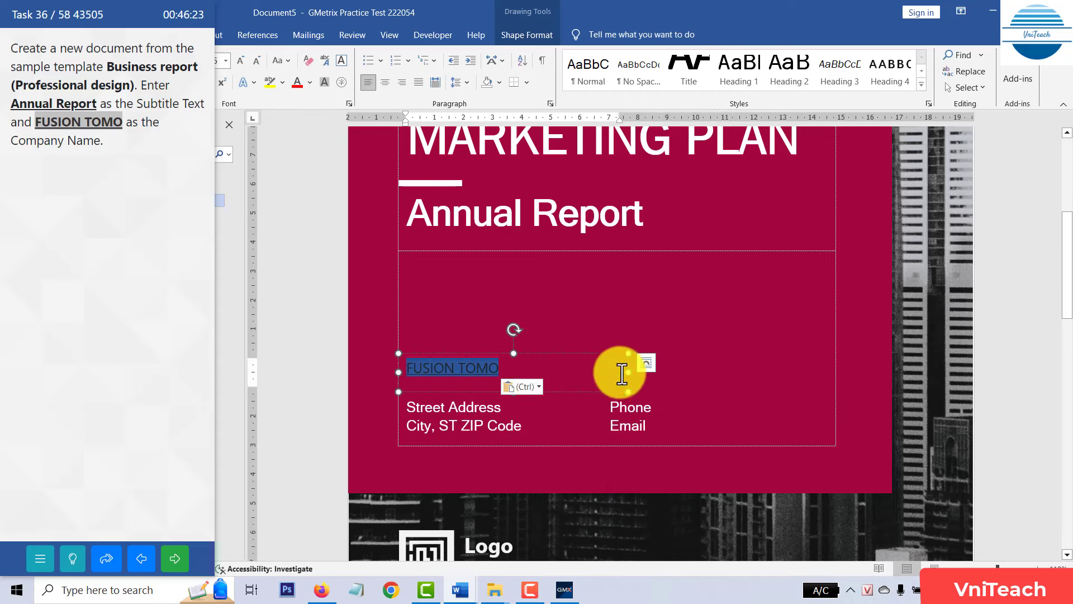
left_click(539, 391)
left_click(559, 428)
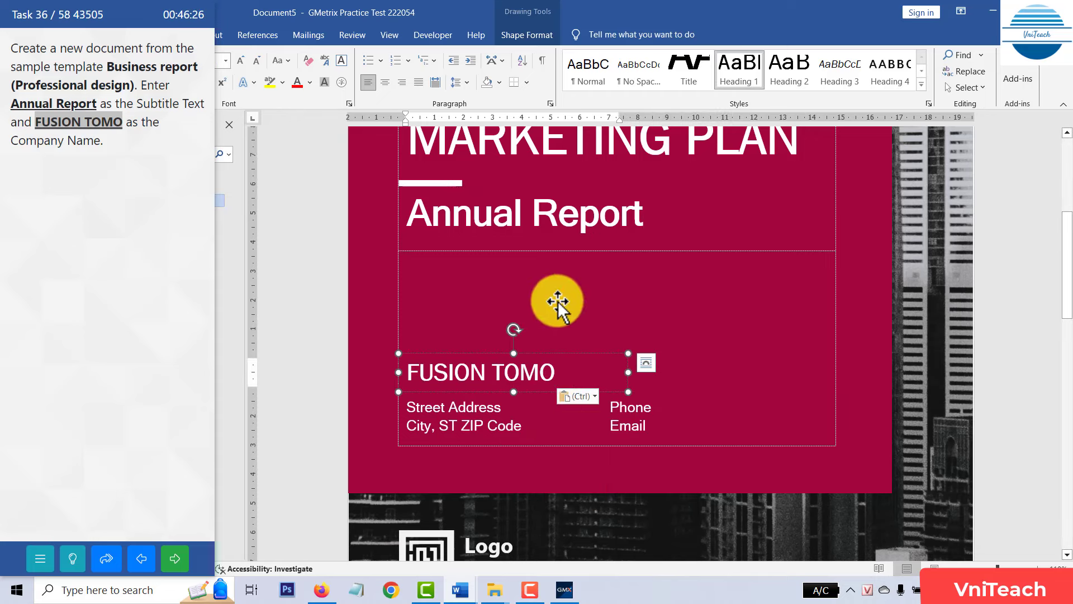
left_click(360, 288)
left_click(326, 302)
Step: Submit the template task and continue to the next one
scroll(329, 304, "up", 2)
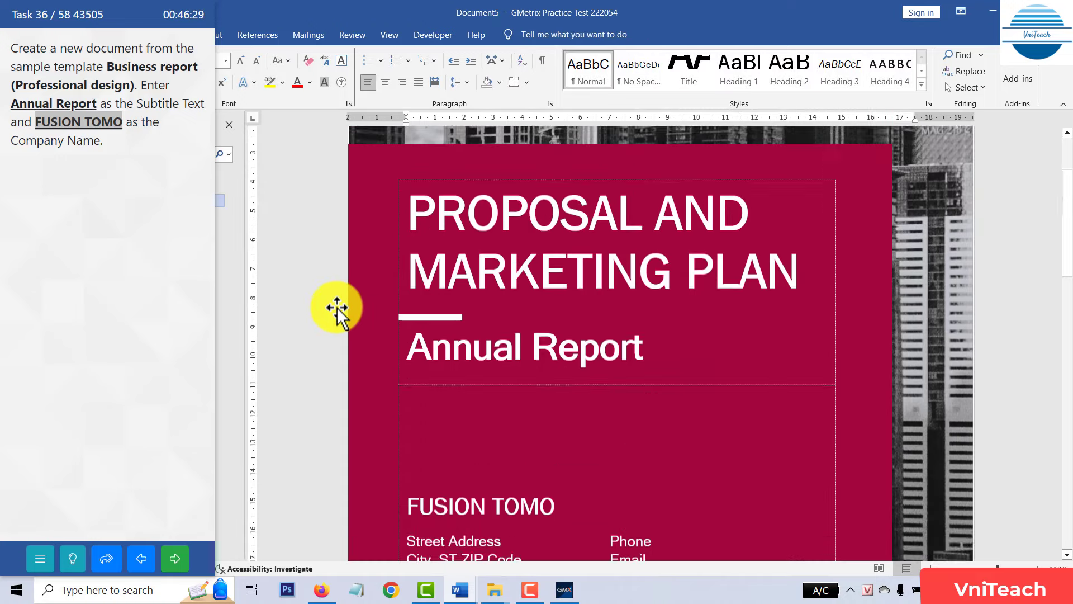
scroll(335, 306, "up", 1)
scroll(336, 306, "up", 2)
left_click(178, 566)
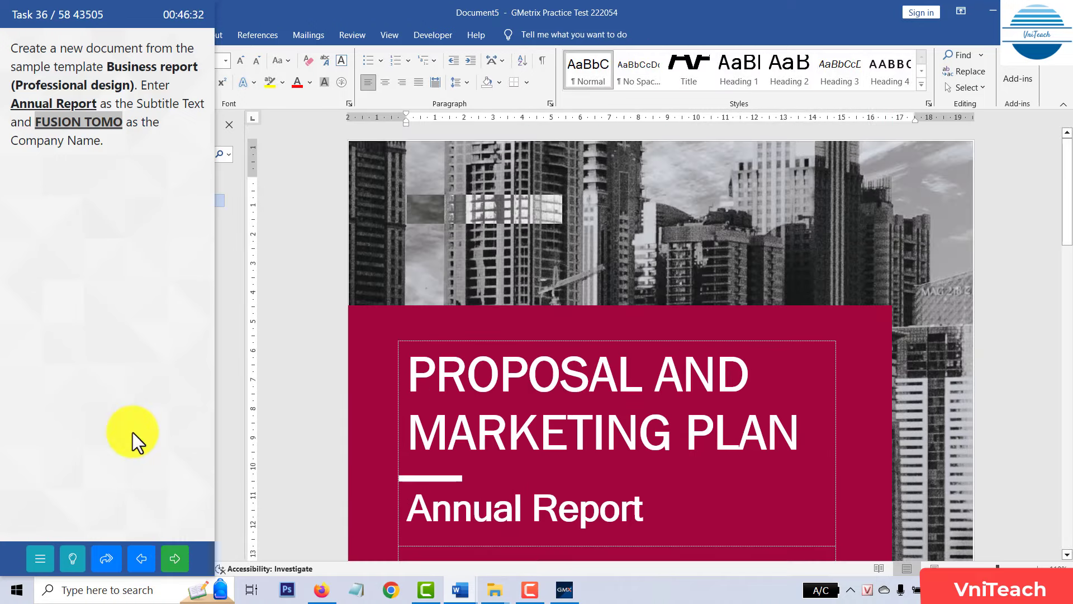
left_click(146, 328)
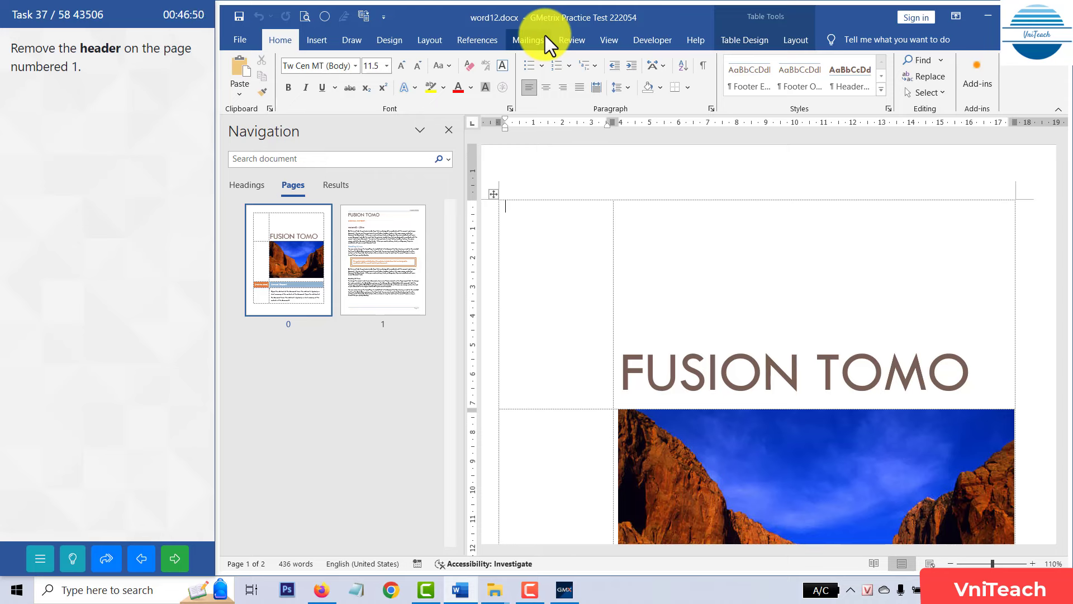
Step: Delete the FUSION TOMO text from the page 2 header
scroll(785, 256, "down", 3)
scroll(787, 257, "down", 2)
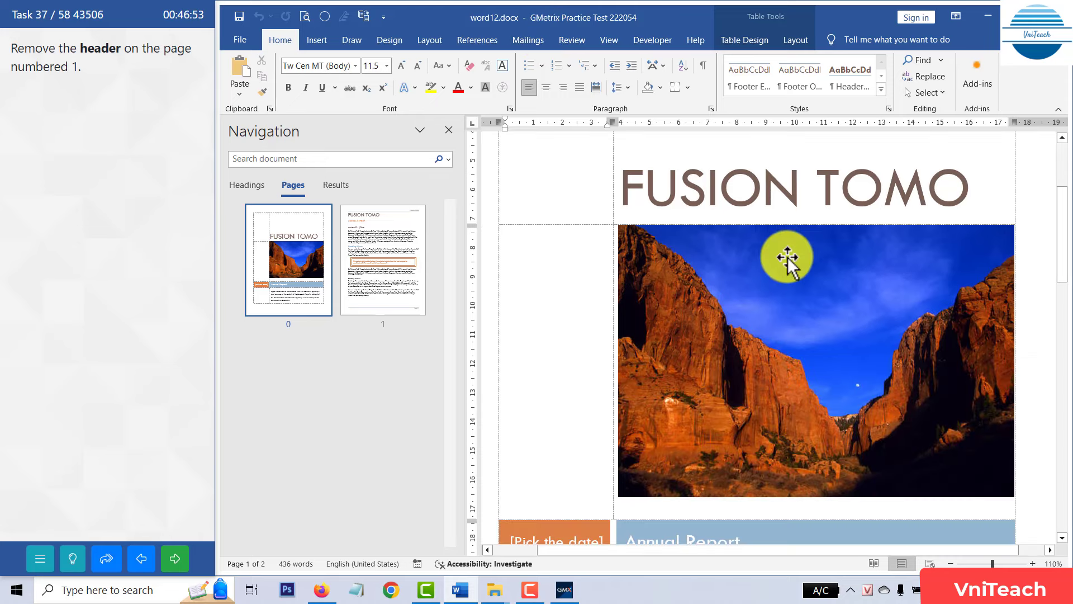
scroll(787, 257, "up", 2)
scroll(789, 256, "down", 4, "ctrl")
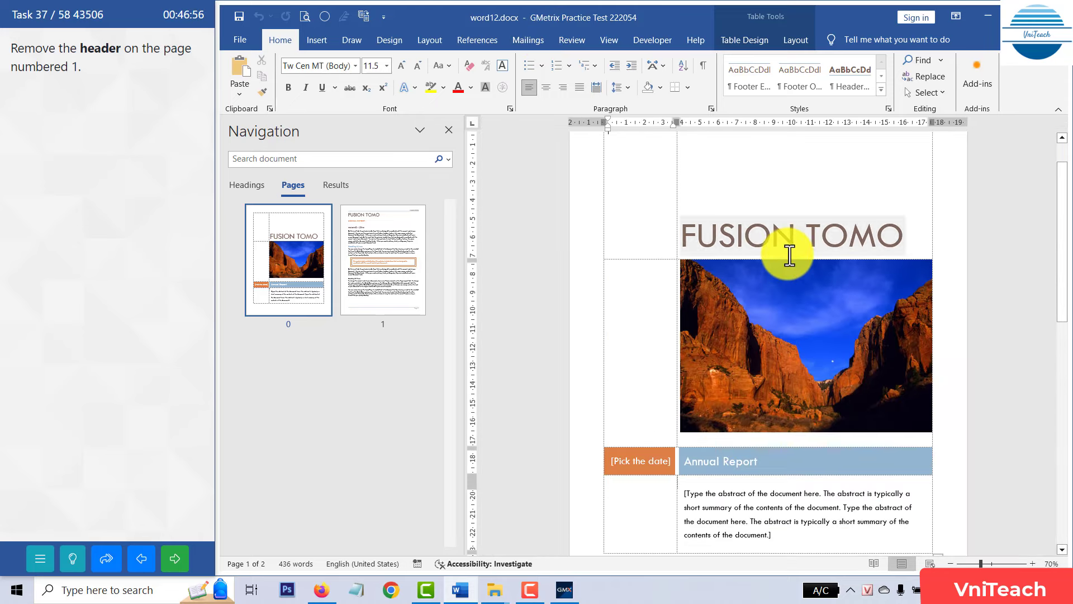
scroll(790, 255, "up", 1)
scroll(791, 255, "down", 5)
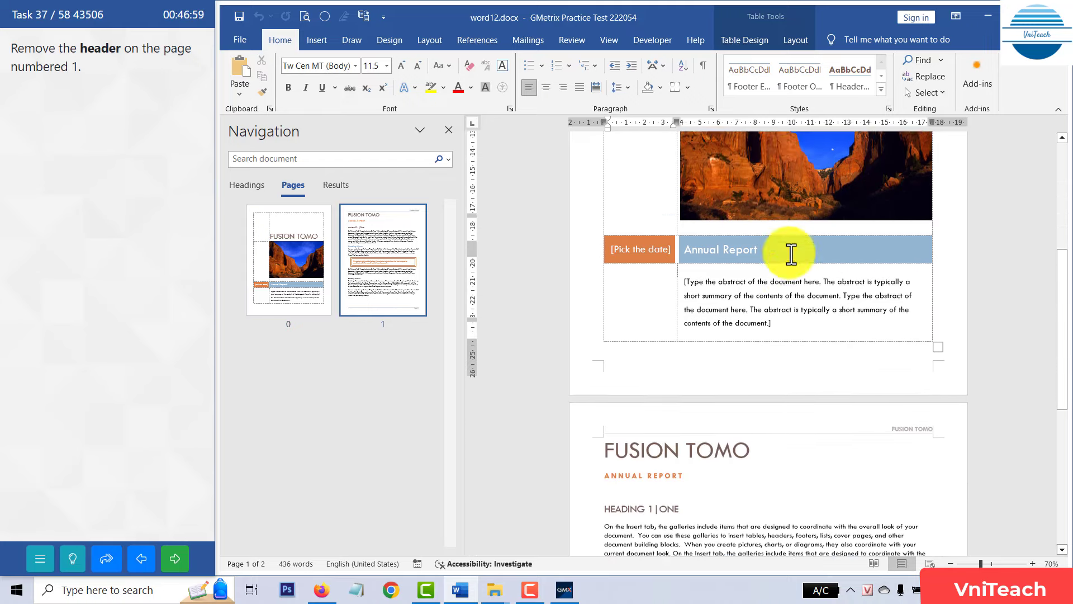
scroll(789, 255, "down", 1)
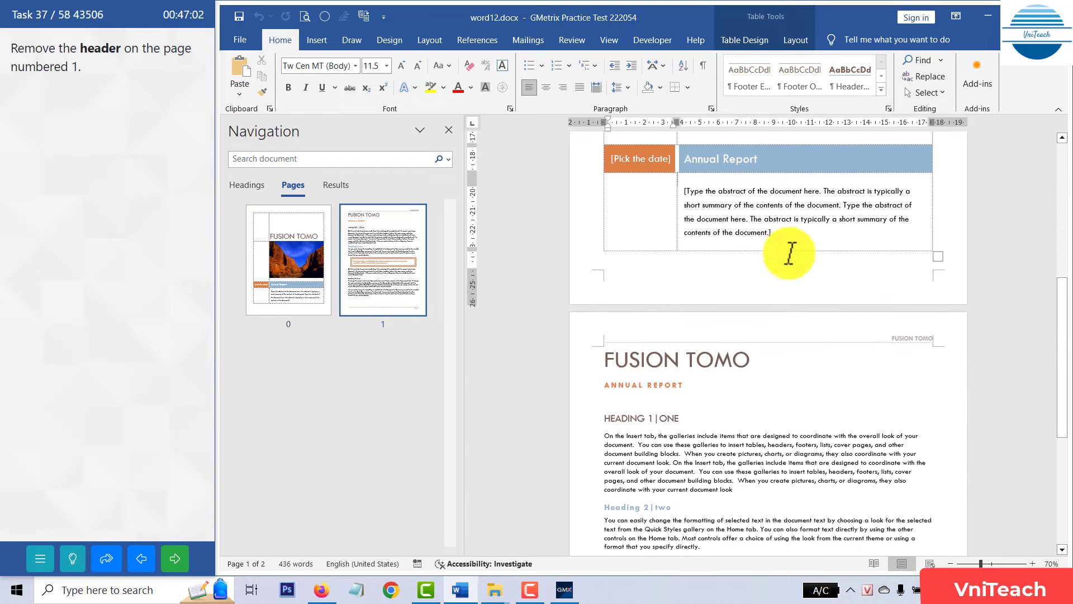
double_click(900, 339)
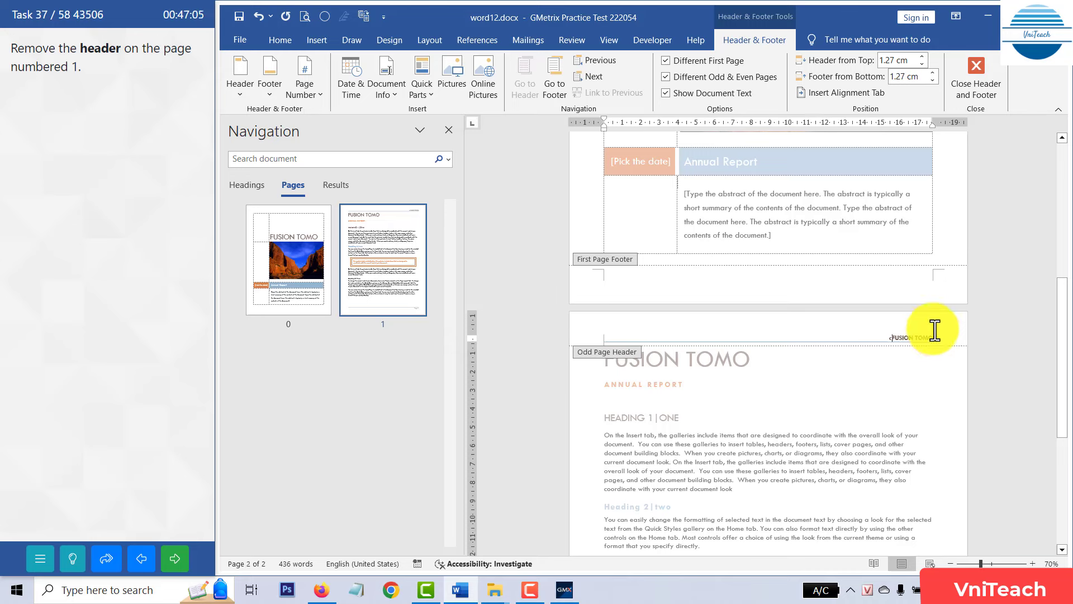
triple_click(926, 335)
key("Delete")
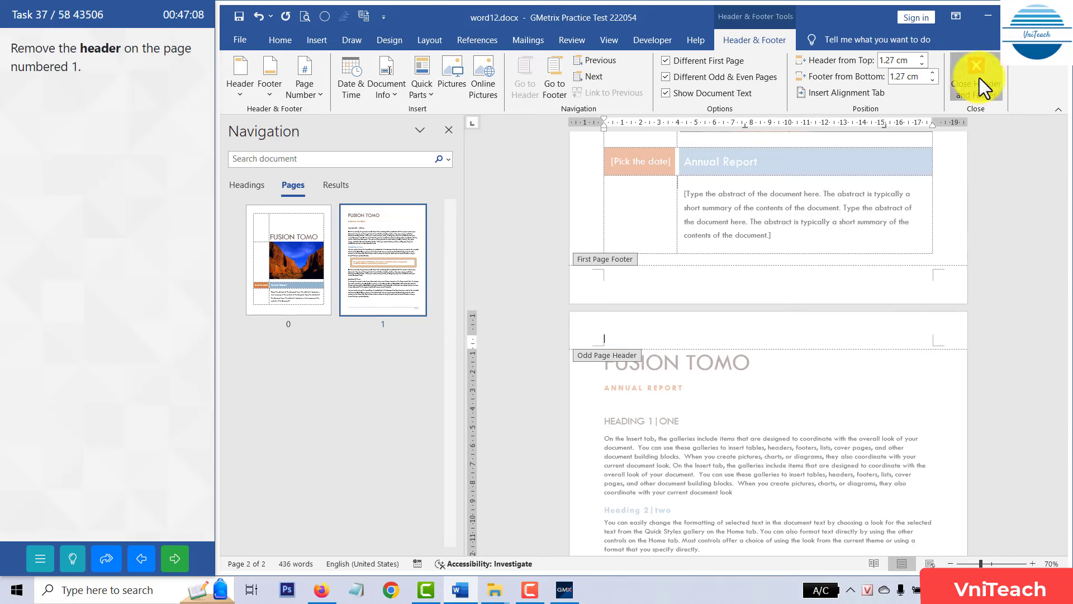
Step: Close the header, submit the task, and continue
left_click(980, 79)
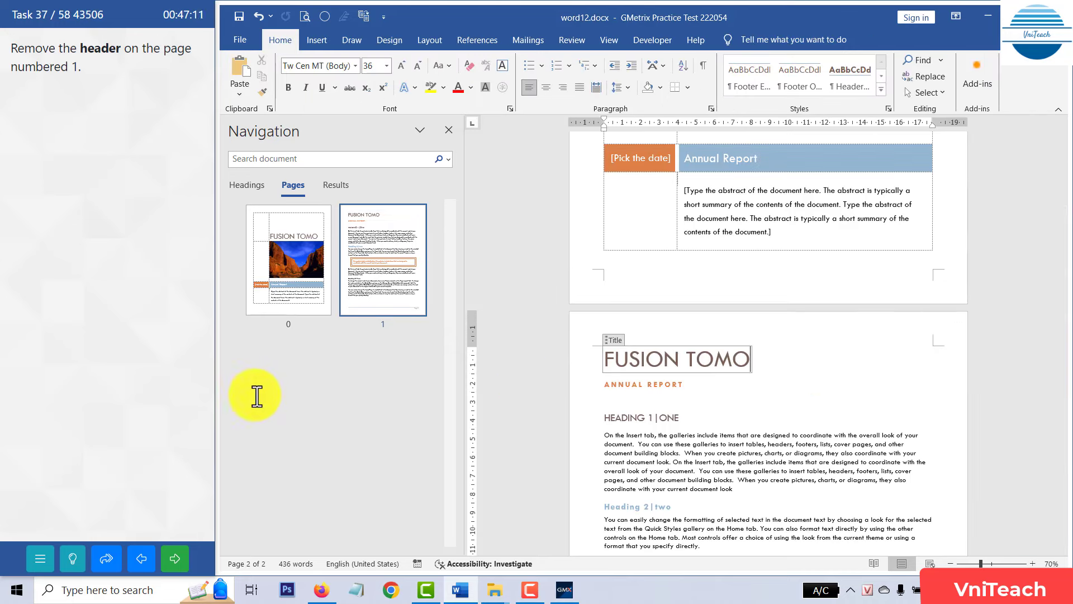
left_click(178, 562)
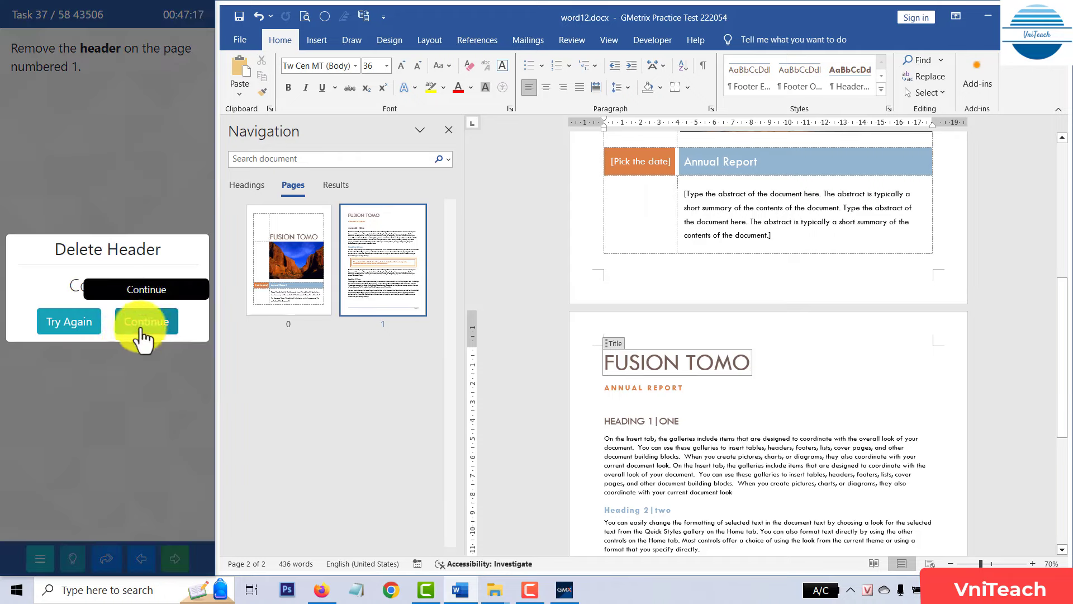
left_click(141, 328)
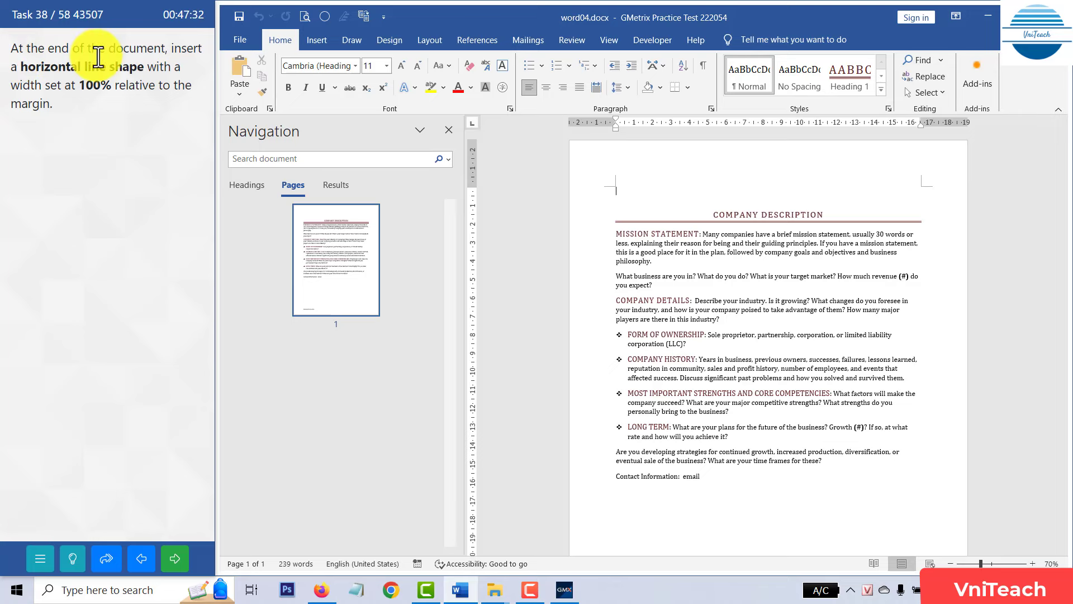
Step: Draw a straight horizontal line below Contact Information
scroll(787, 403, "down", 3)
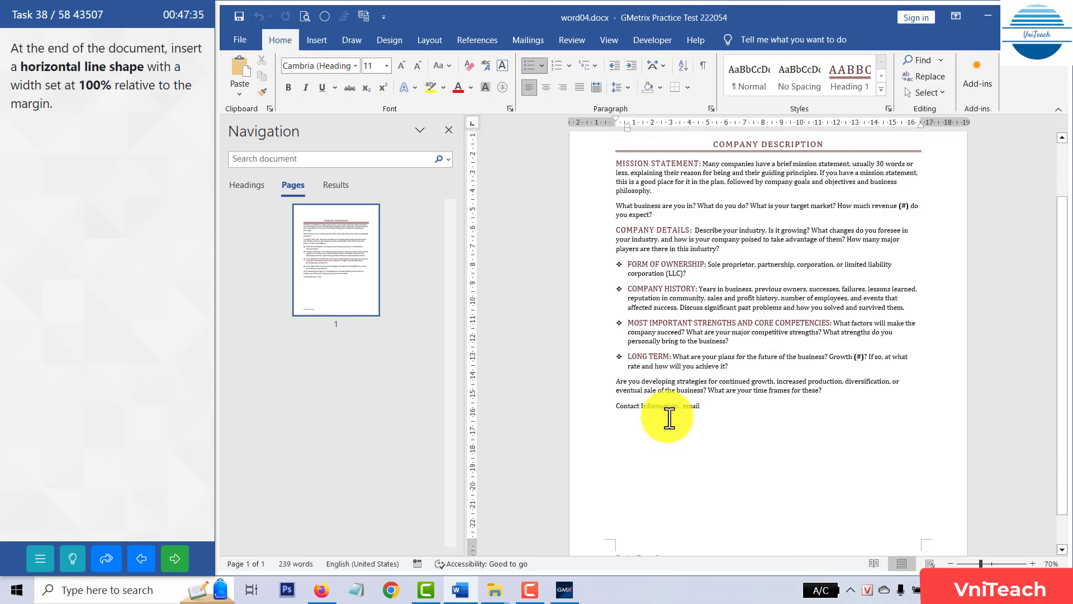
left_click(659, 425)
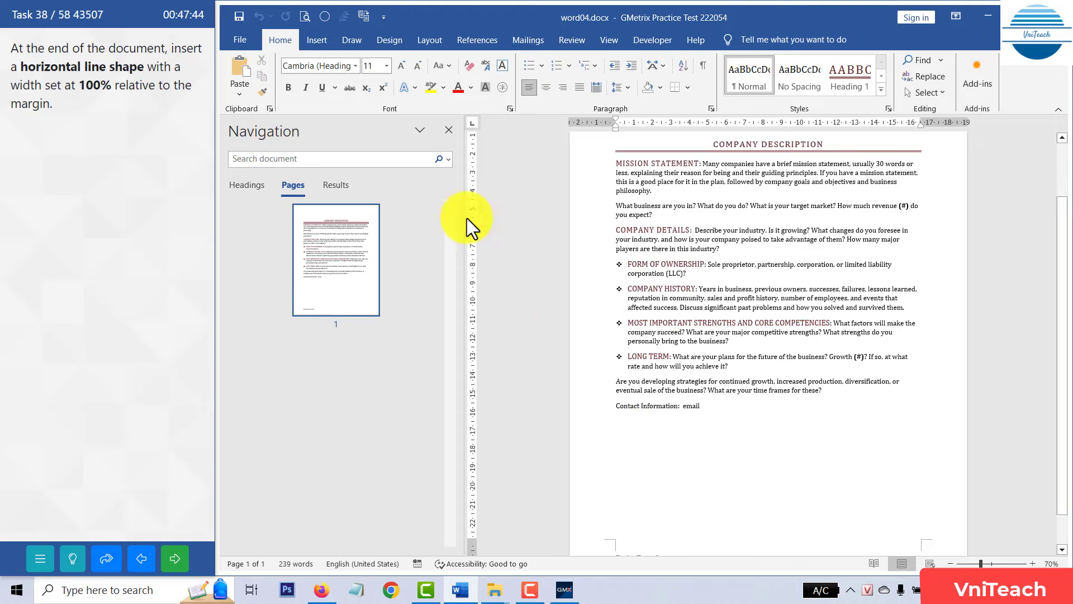
left_click(321, 45)
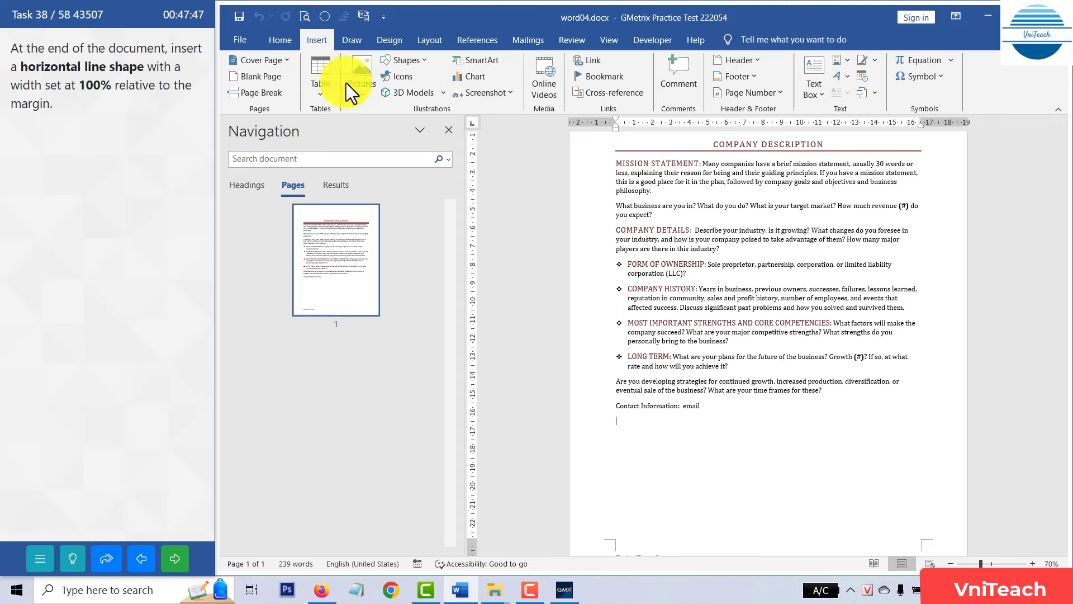
left_click(405, 60)
left_click(412, 91)
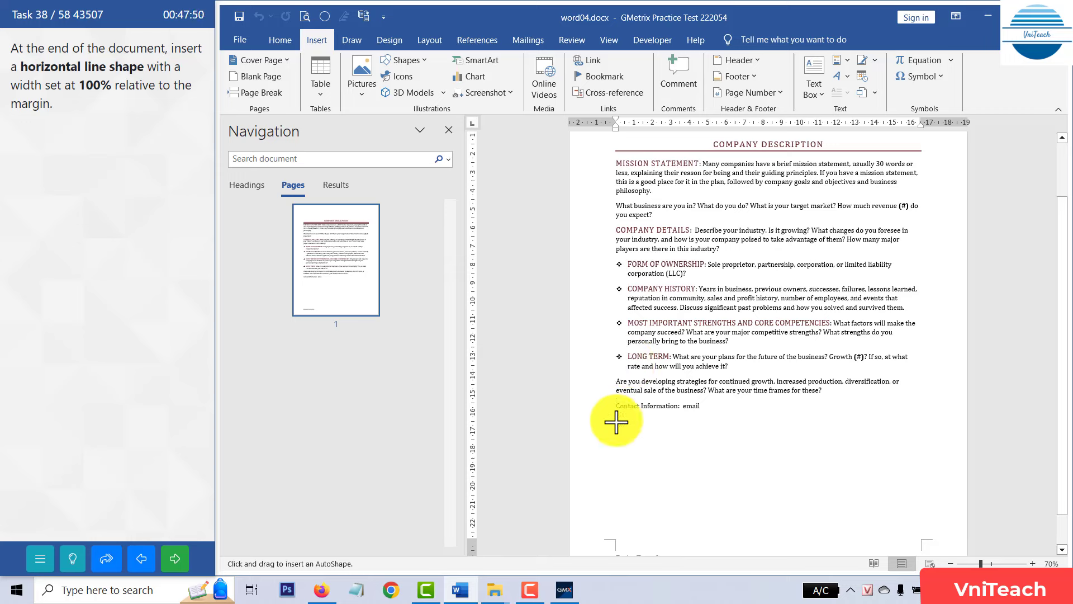
left_click_drag(617, 421, 696, 421)
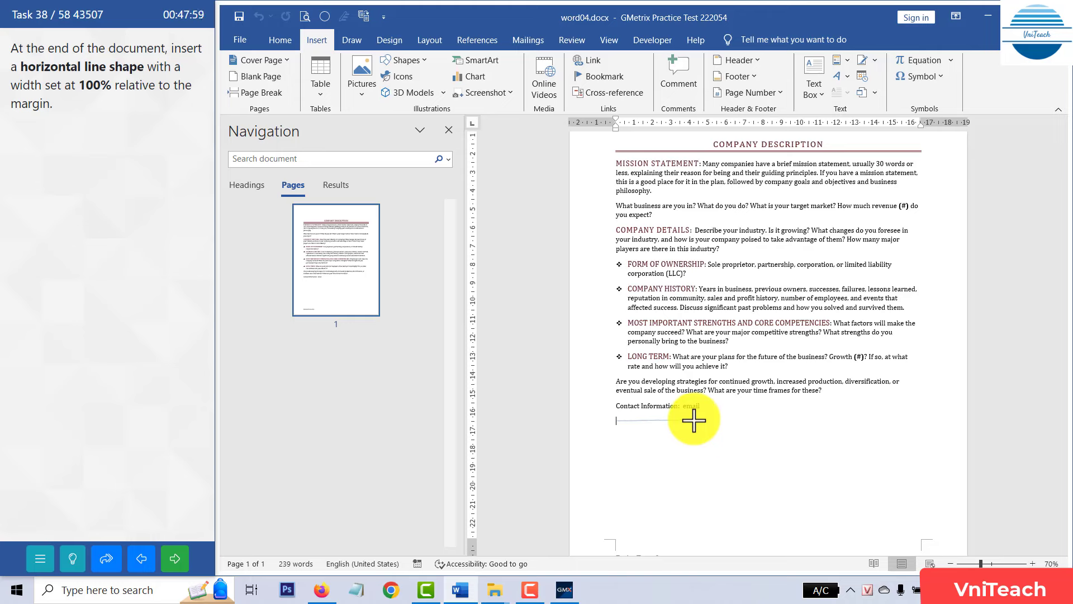
left_click_drag(696, 421, 659, 420)
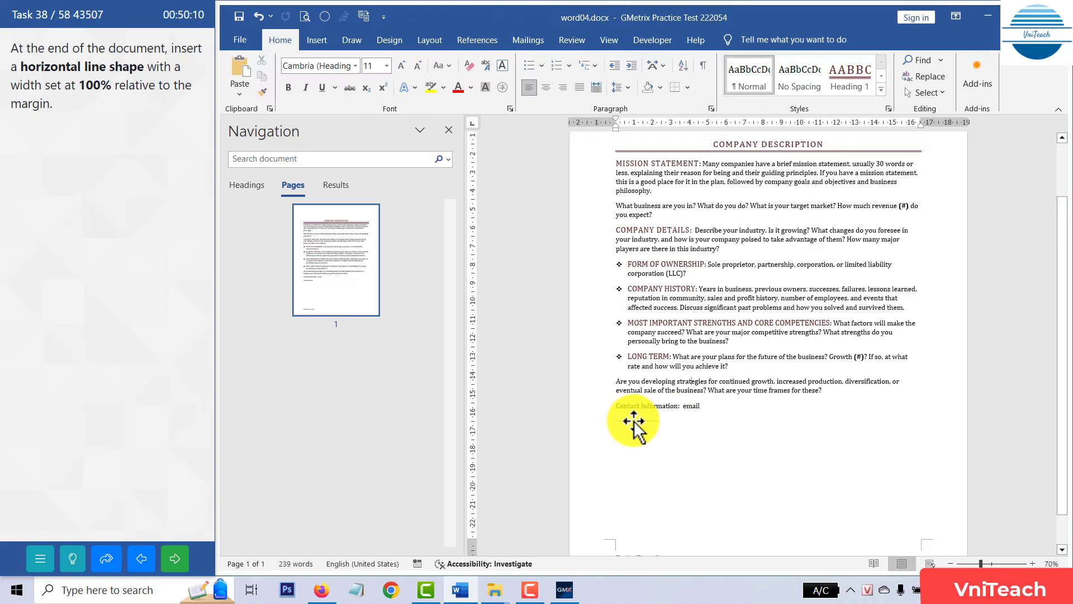
Step: Make the line's width 100% relative to the margin, then submit and continue
left_click(635, 421)
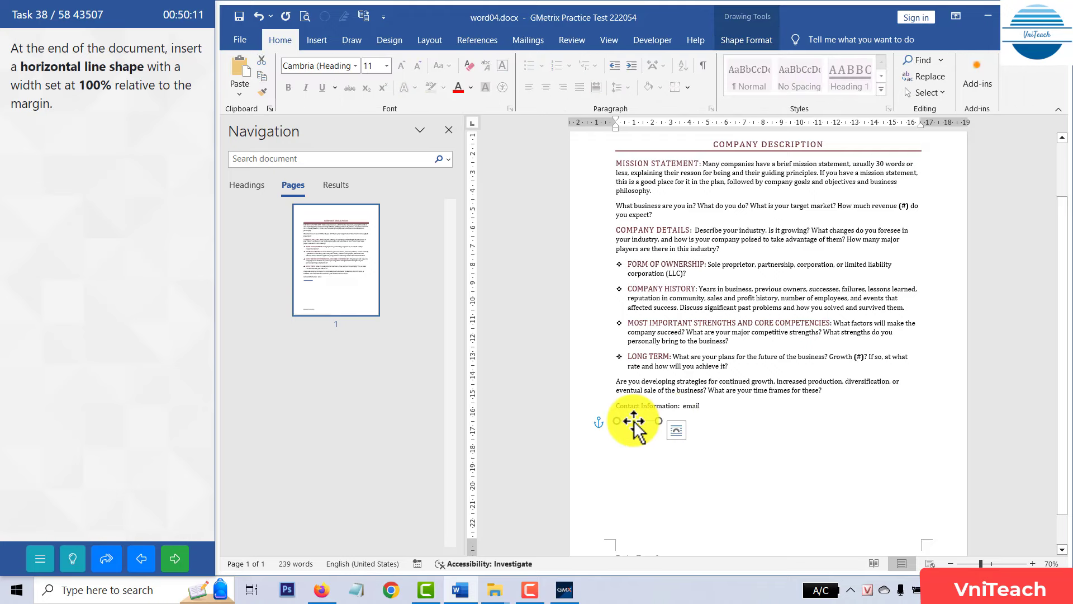
right_click(635, 421)
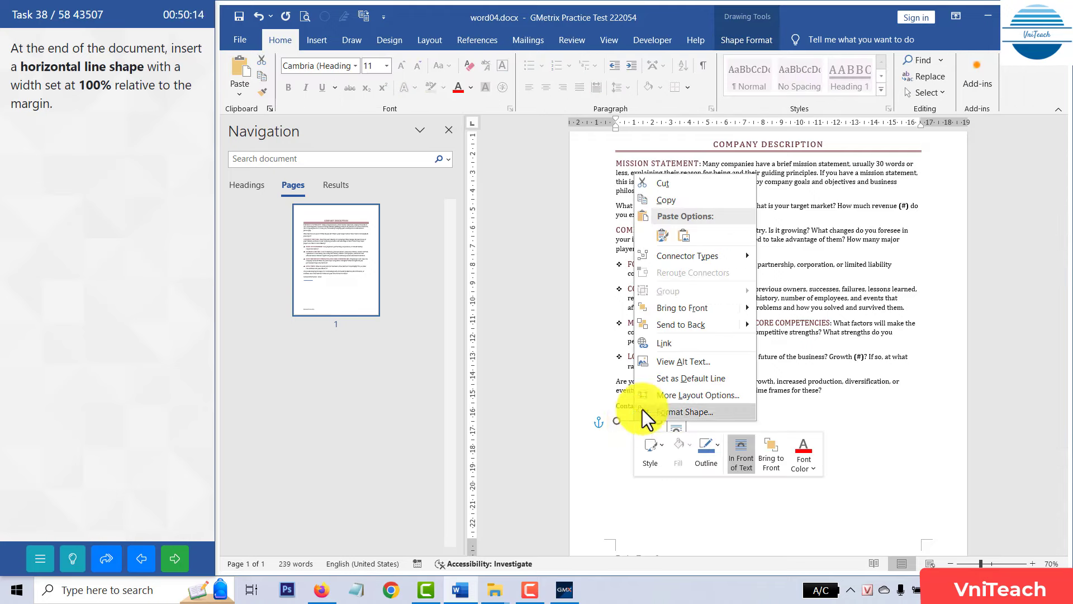
left_click(657, 395)
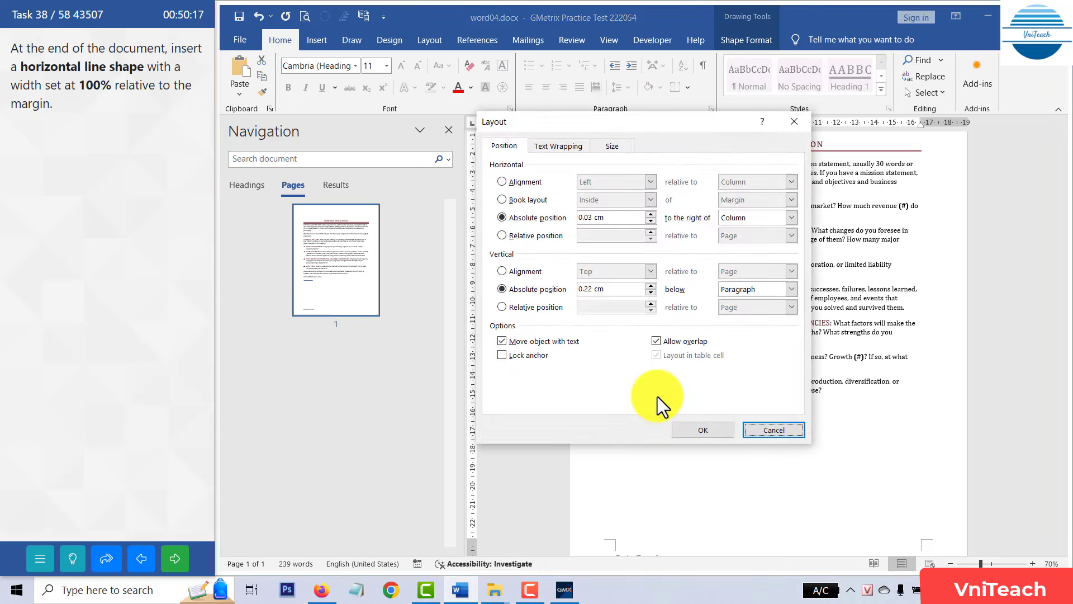
left_click(609, 146)
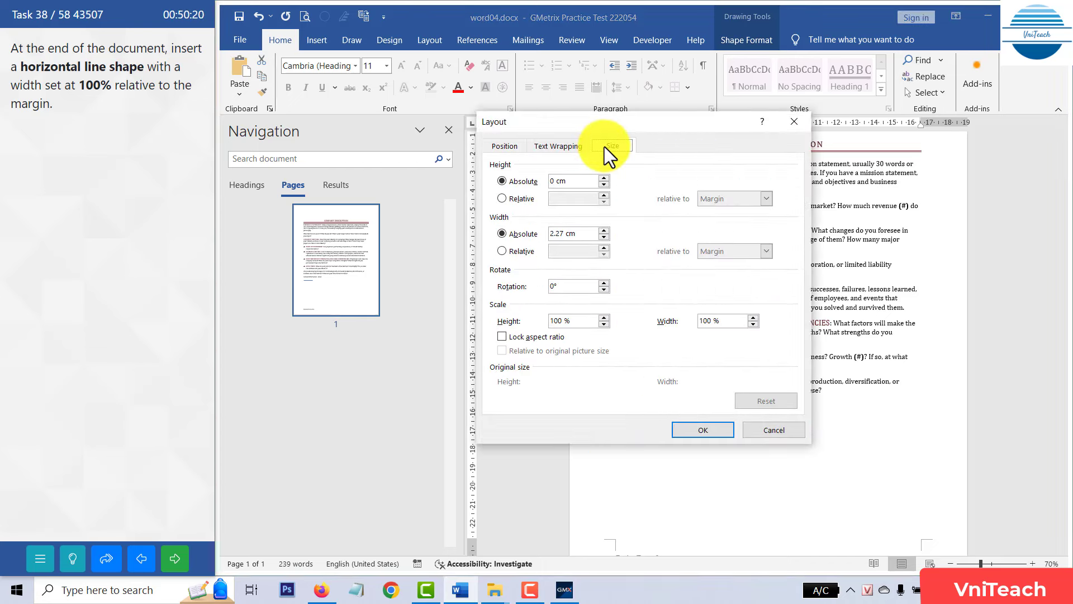
left_click(501, 251)
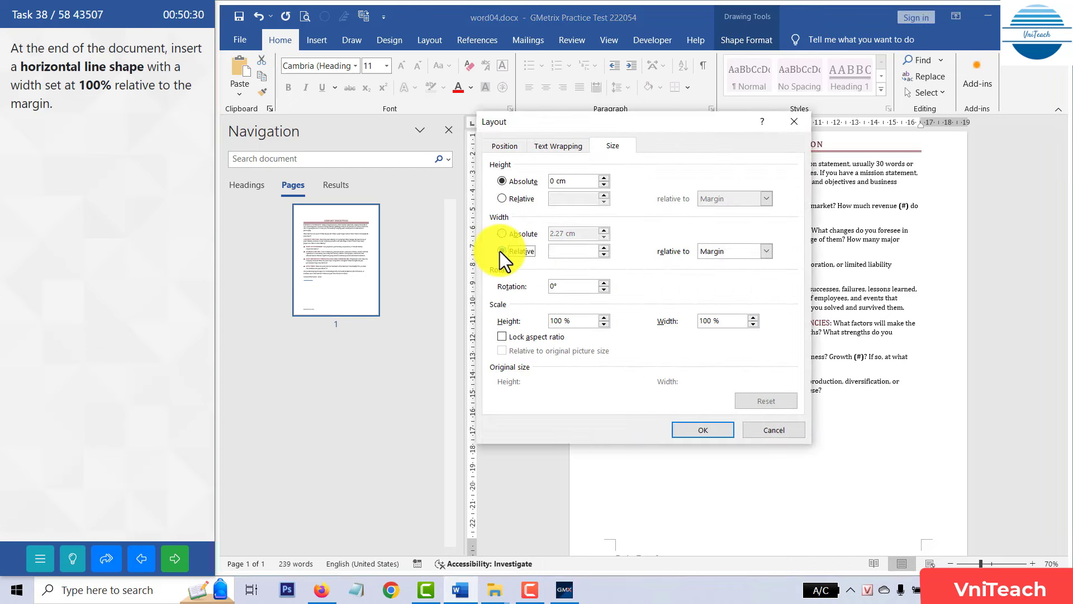
left_click(570, 255)
type("100")
left_click(702, 429)
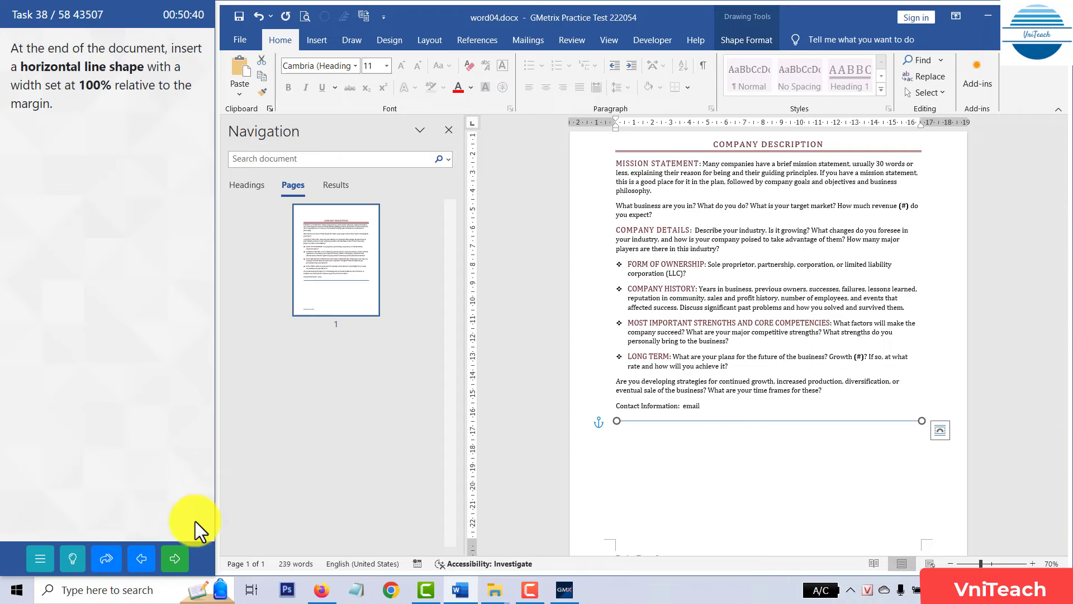
left_click(174, 558)
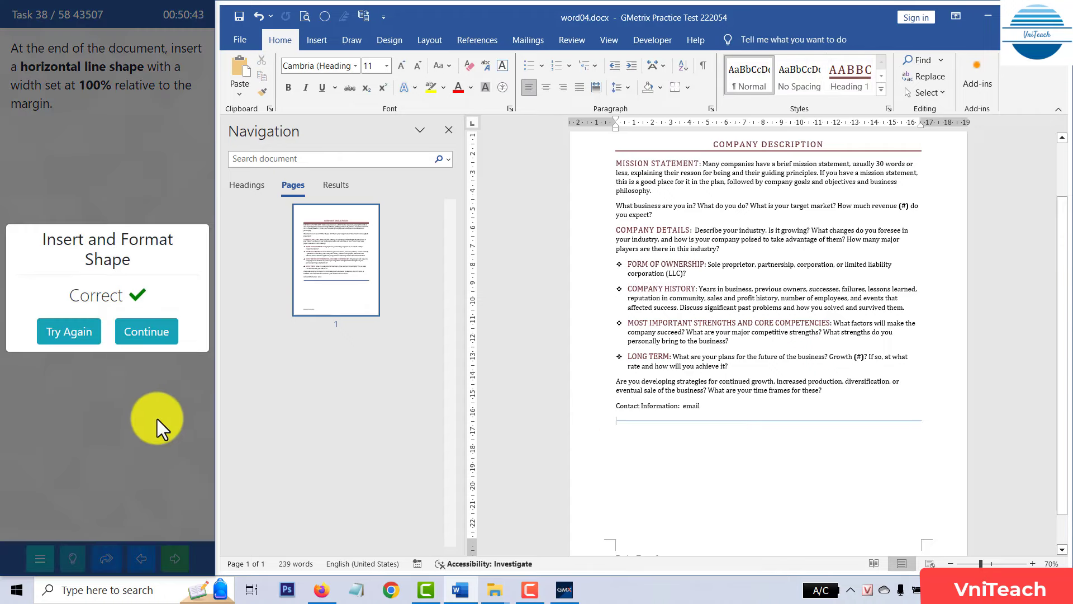
left_click(139, 335)
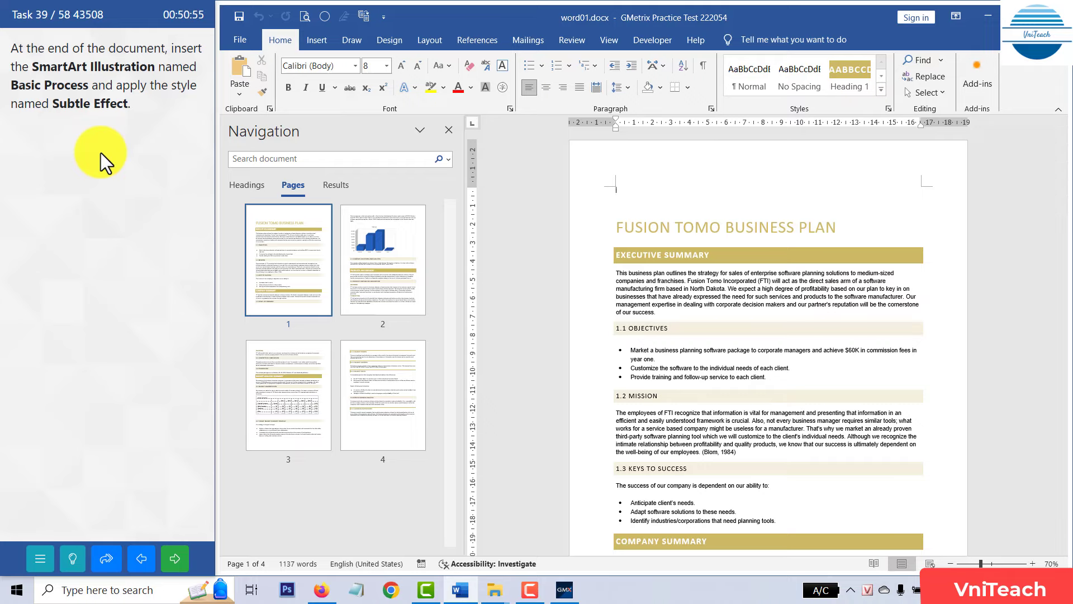
Step: Insert a Basic Process SmartArt graphic after the last paragraph
scroll(749, 318, "down", 5)
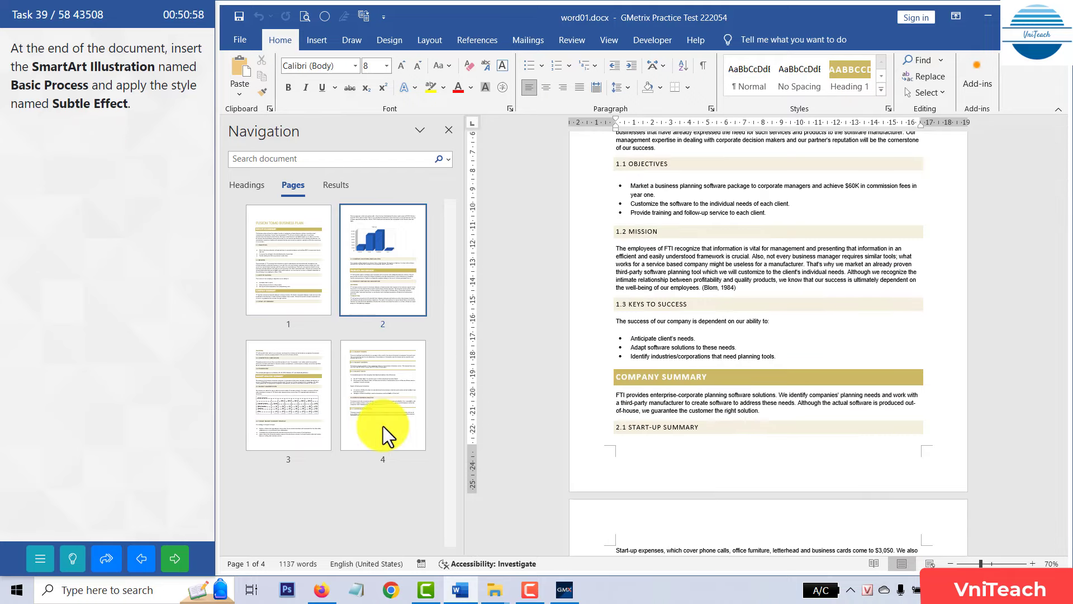
left_click(383, 426)
scroll(762, 438, "down", 5)
left_click(636, 413)
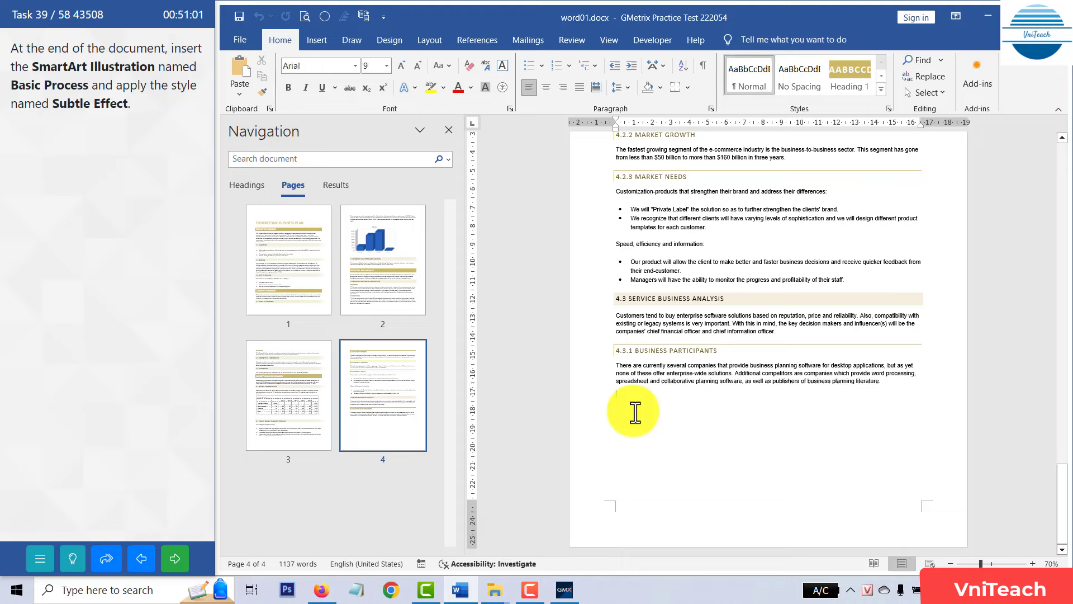
left_click(323, 39)
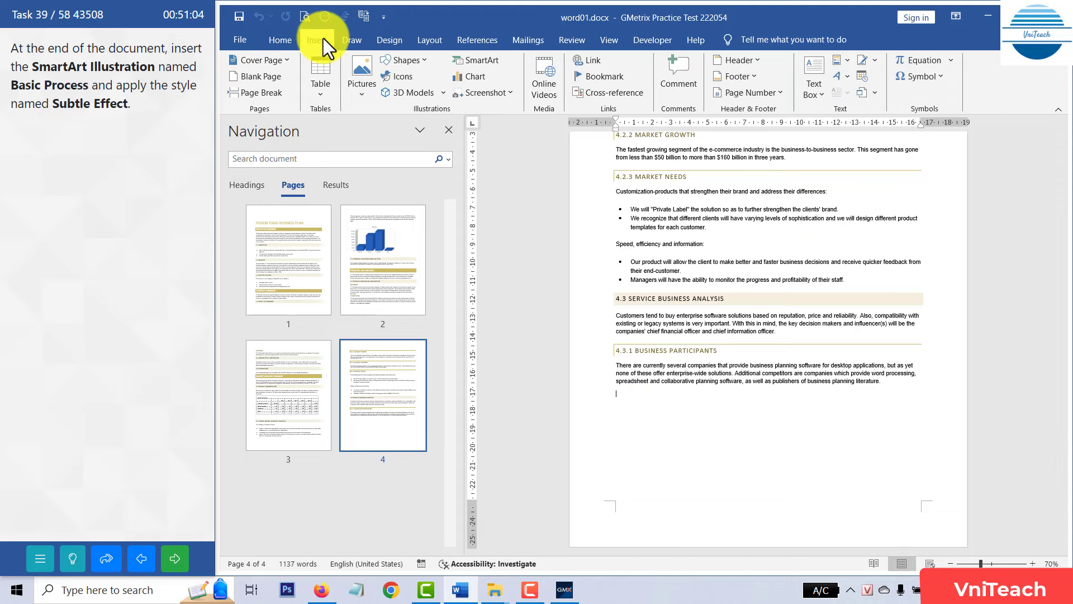
left_click(478, 60)
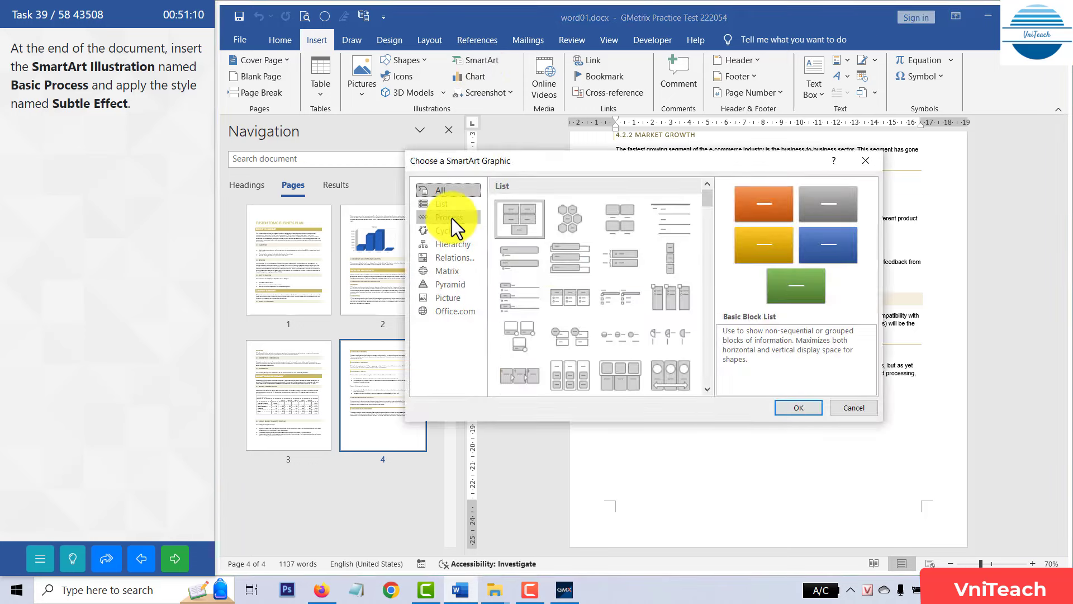
left_click(451, 218)
left_click(517, 212)
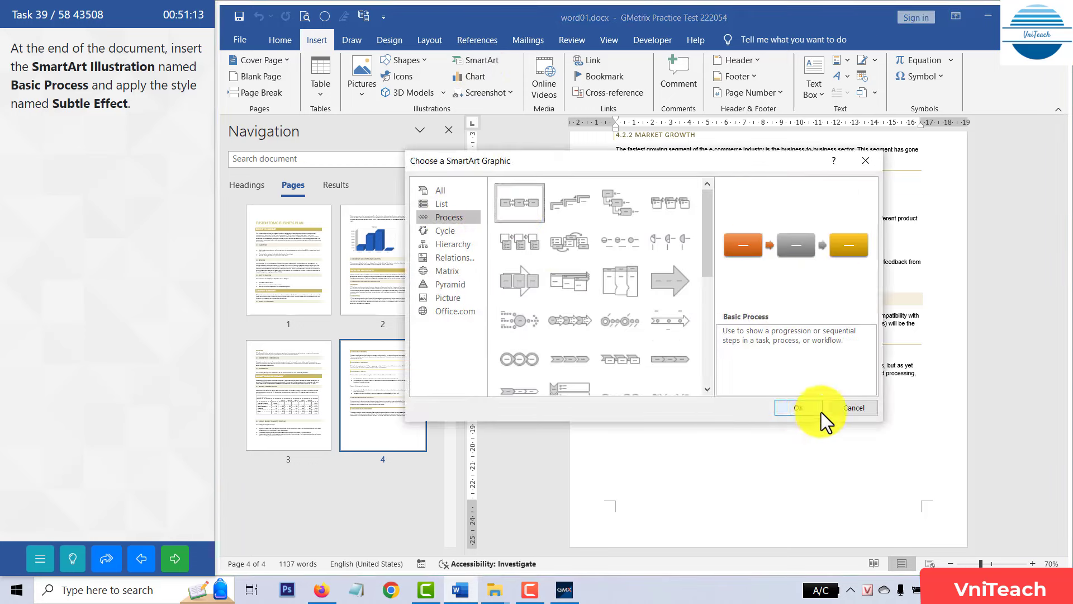
left_click(799, 408)
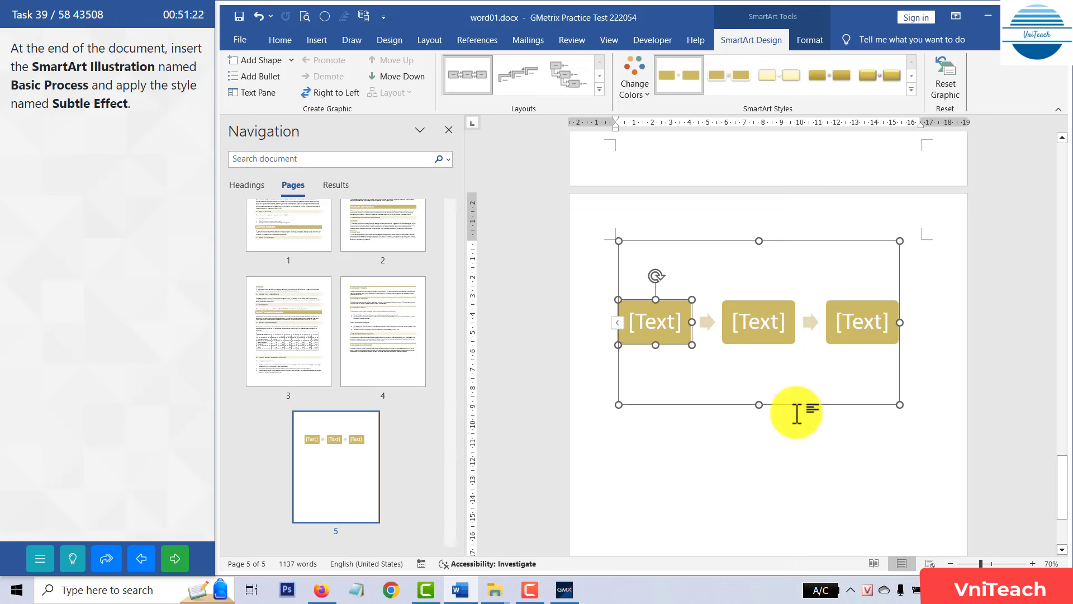
Step: Apply the Subtle Effect SmartArt style, then submit and continue
left_click_drag(729, 465, 731, 307)
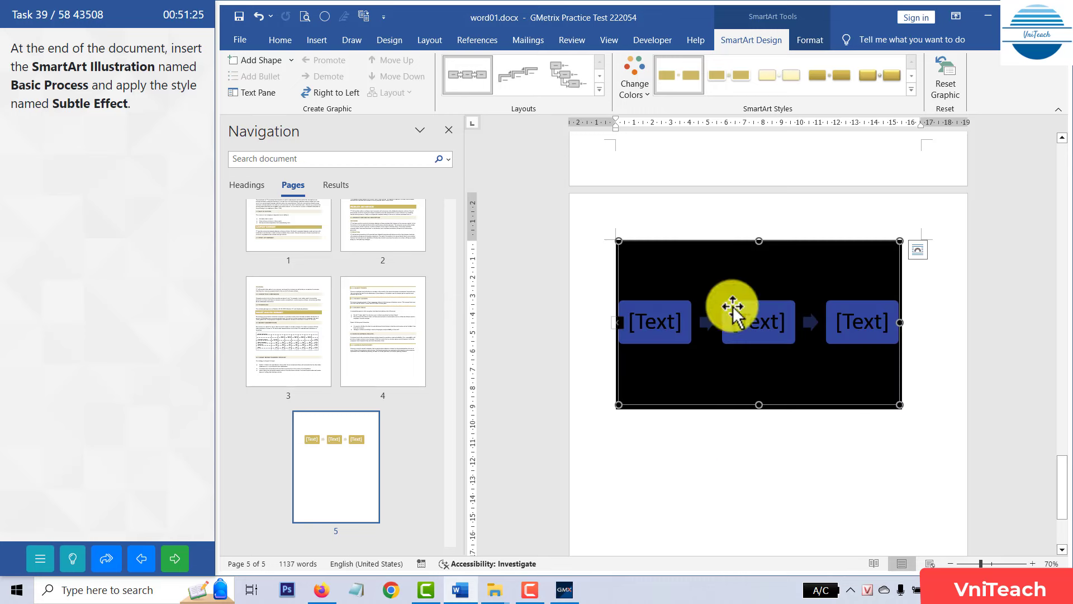
left_click(680, 238)
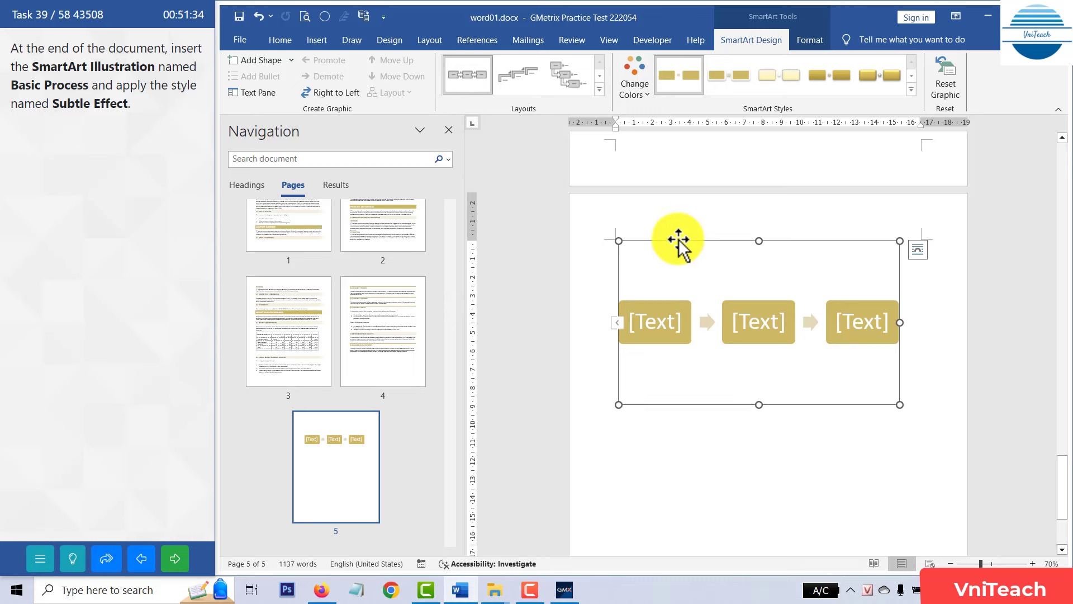
left_click(910, 91)
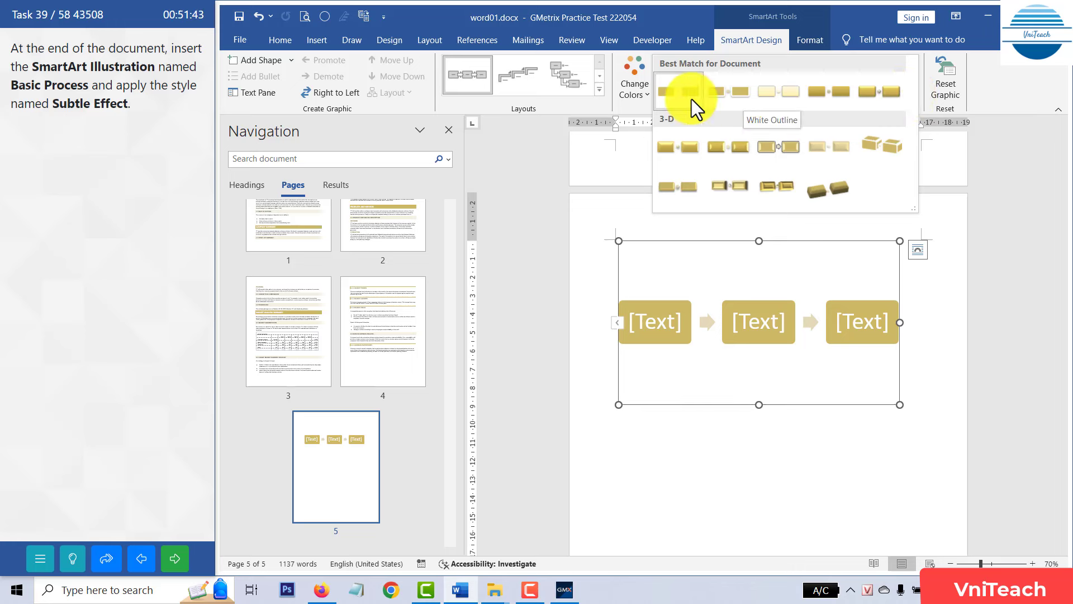
left_click(777, 92)
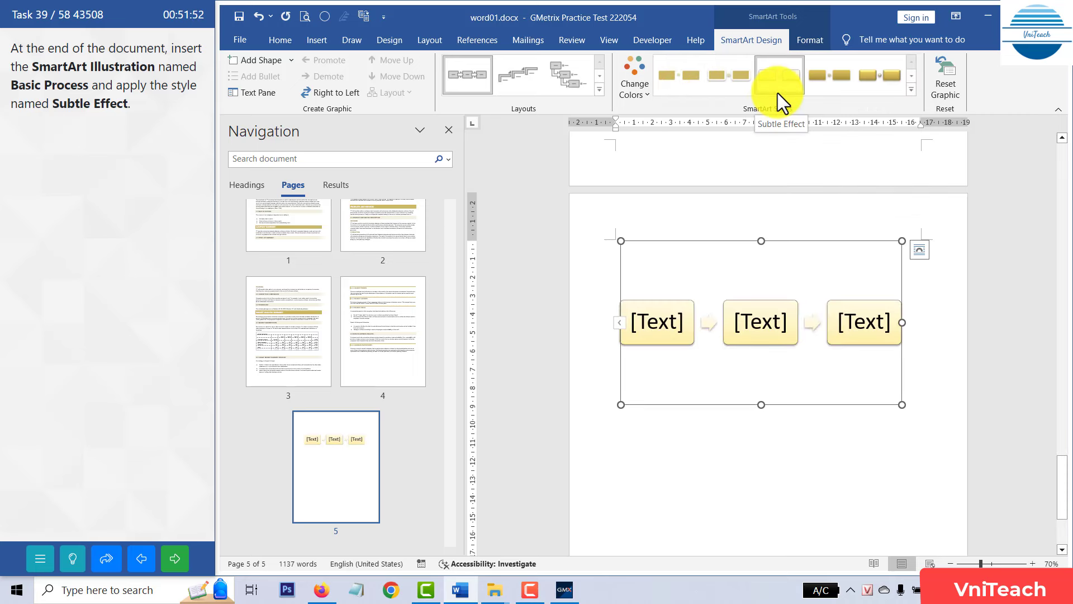
left_click(175, 558)
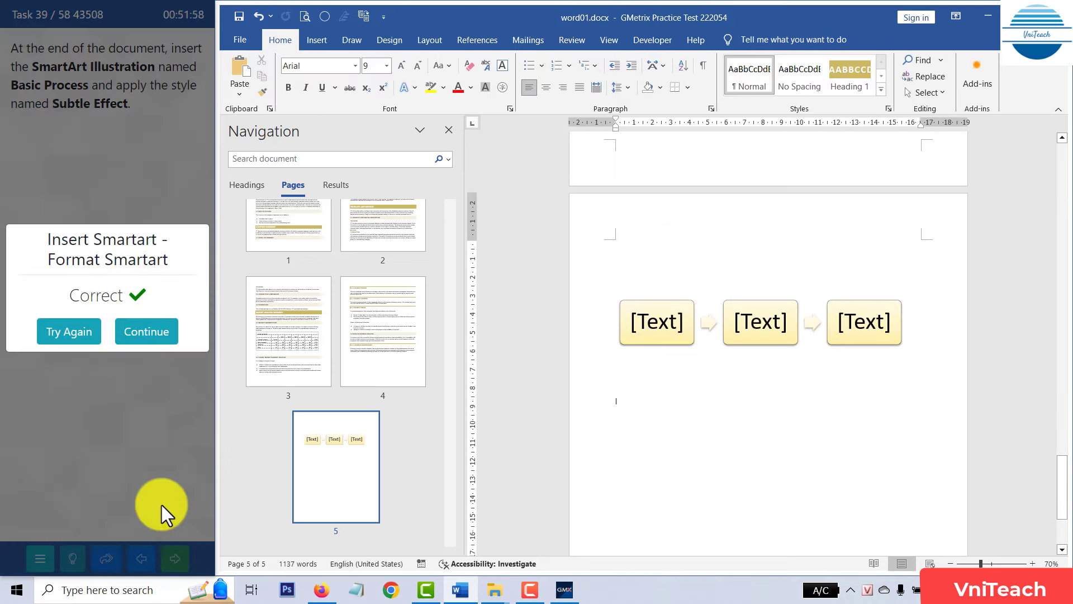
left_click(163, 334)
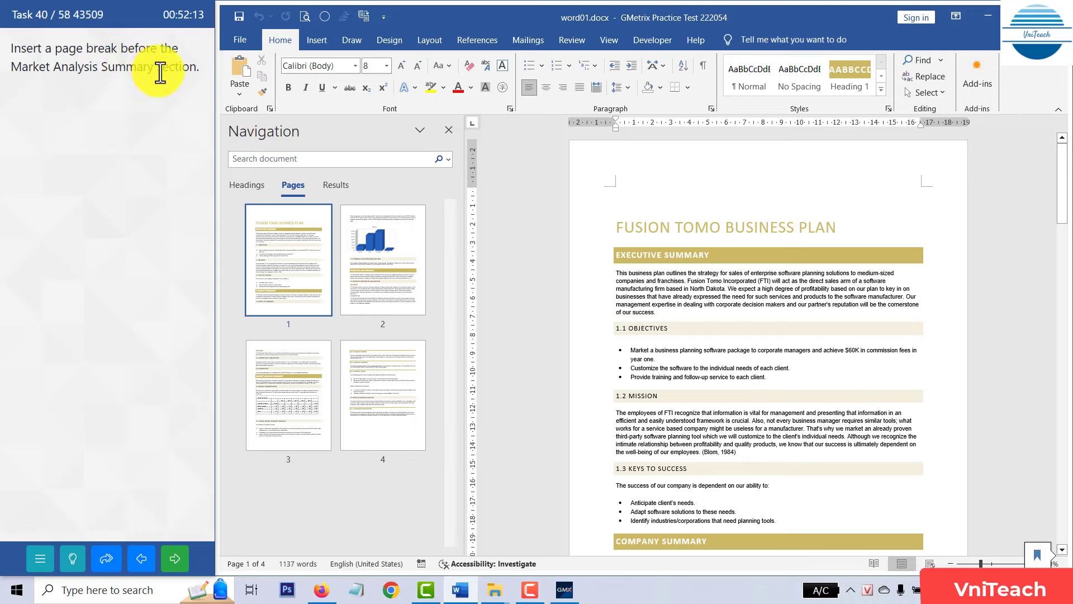
Step: Find the Market Analysis Summary heading, insert a page break before it, and continue
left_click_drag(12, 68, 152, 70)
key("ctrl+c")
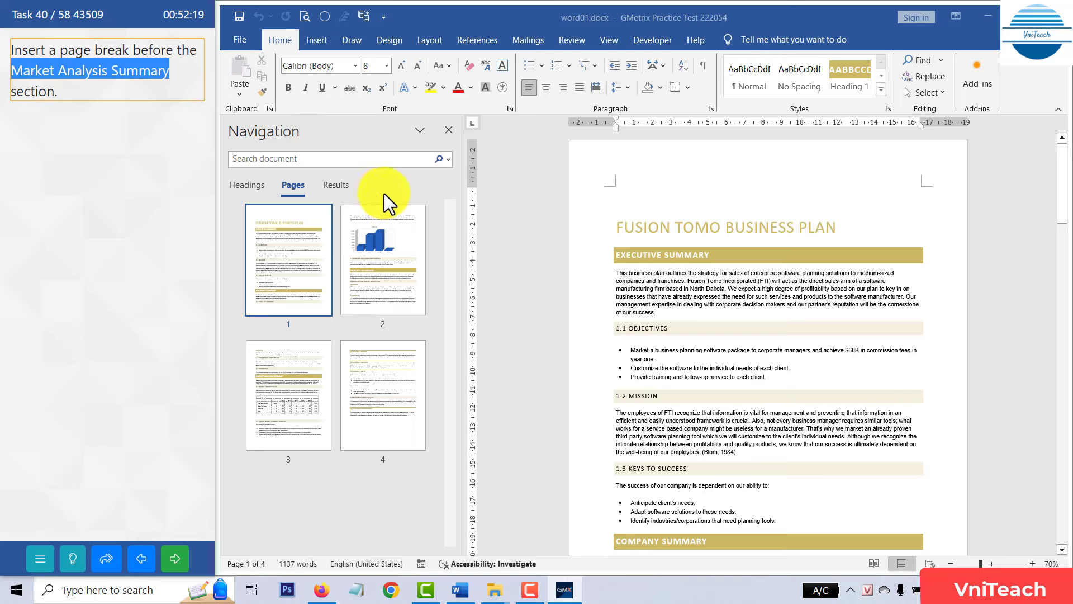
left_click(342, 163)
key("ctrl+v")
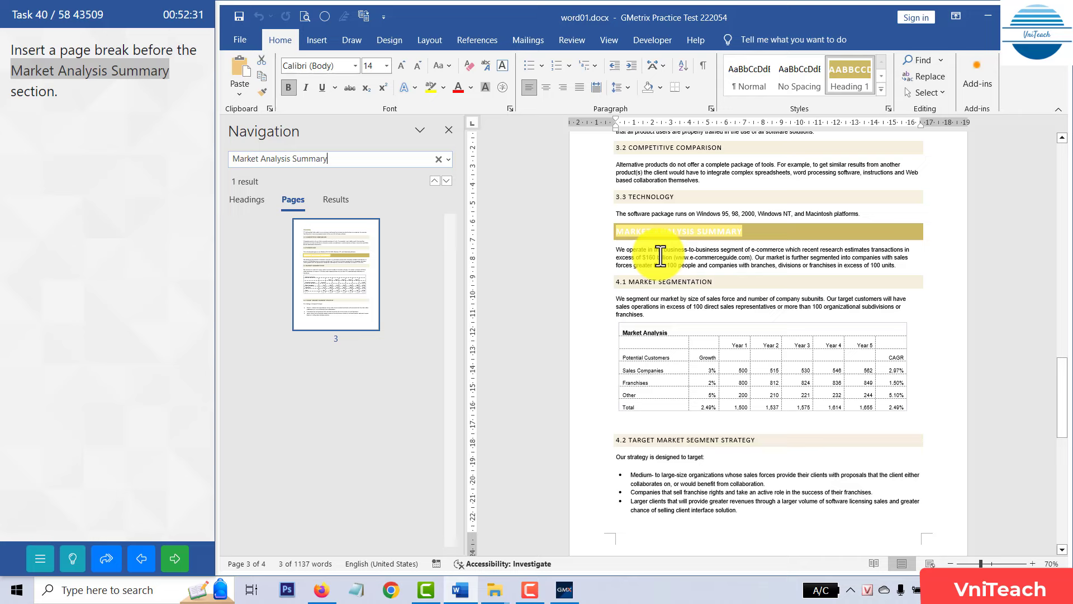
left_click(616, 233)
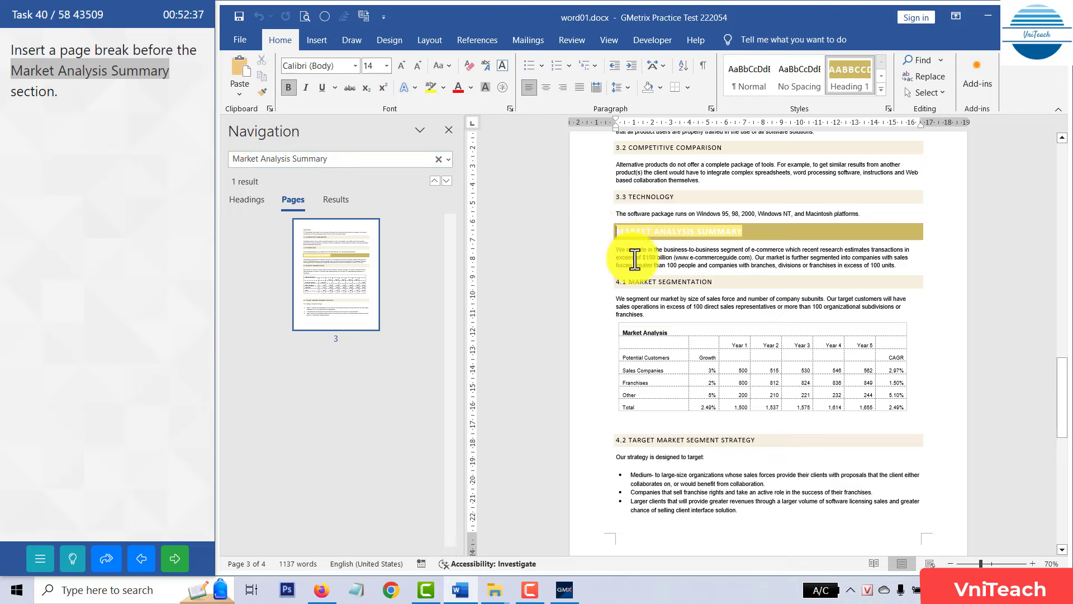
left_click(433, 40)
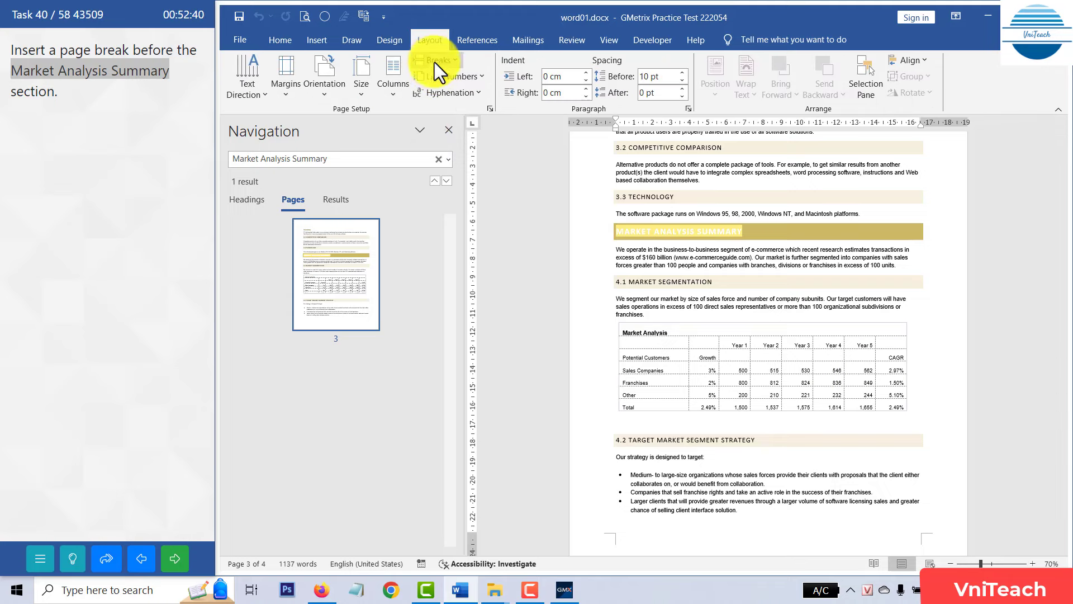
left_click(435, 60)
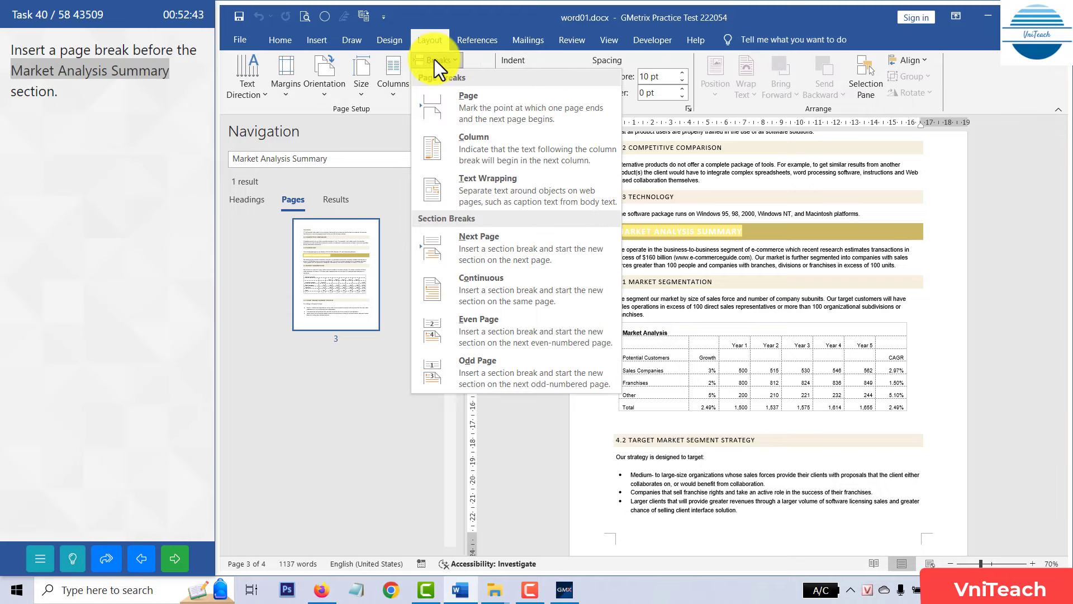
left_click(488, 109)
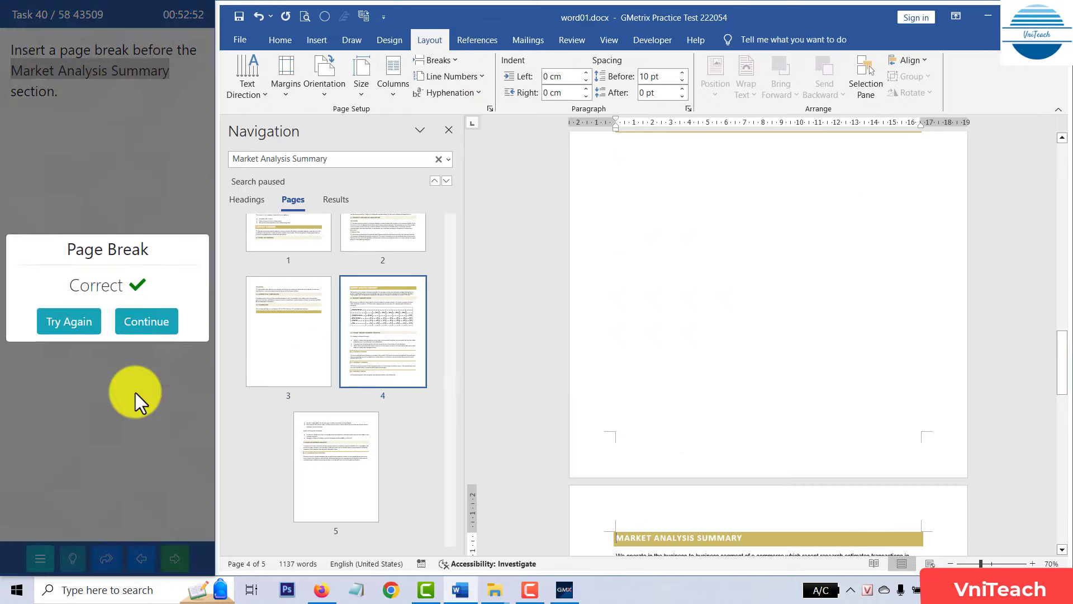
left_click(157, 329)
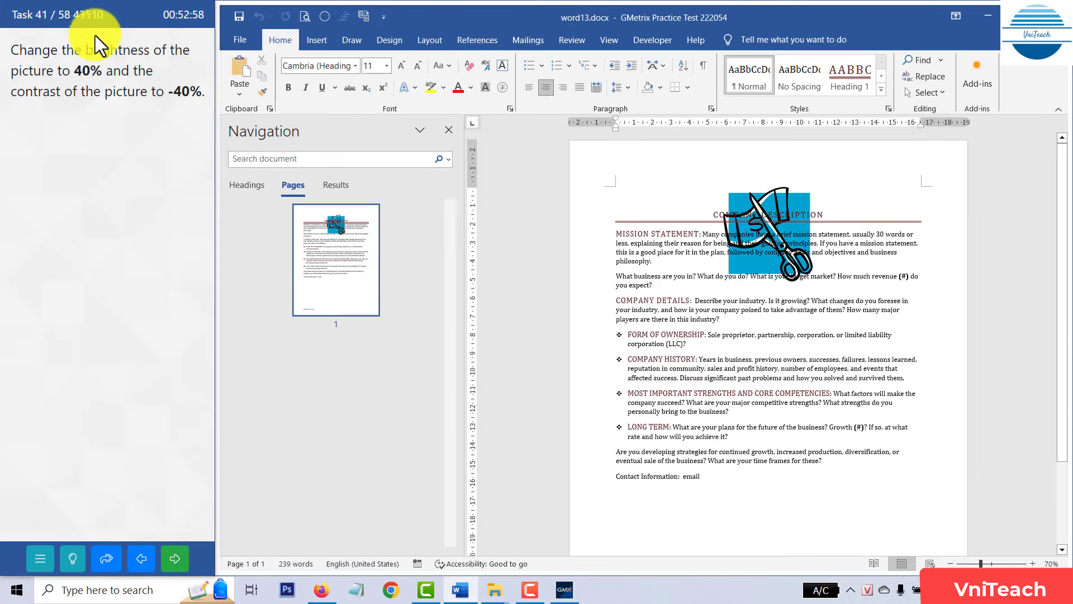
Step: Apply the Brightness +40% Contrast -40% correction to the picture, then submit and continue
left_click(743, 266)
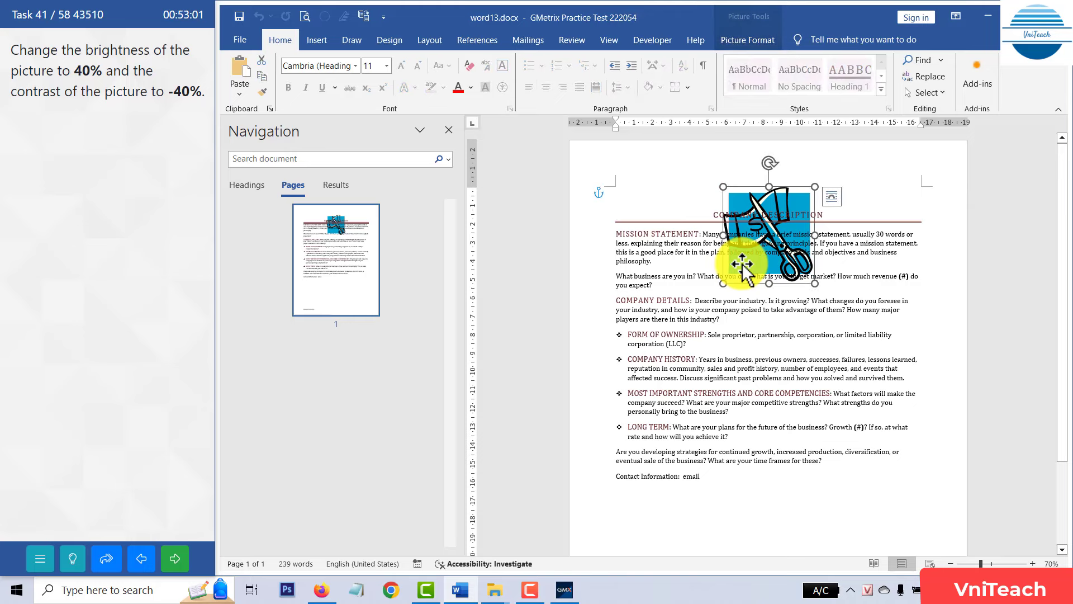
left_click(737, 38)
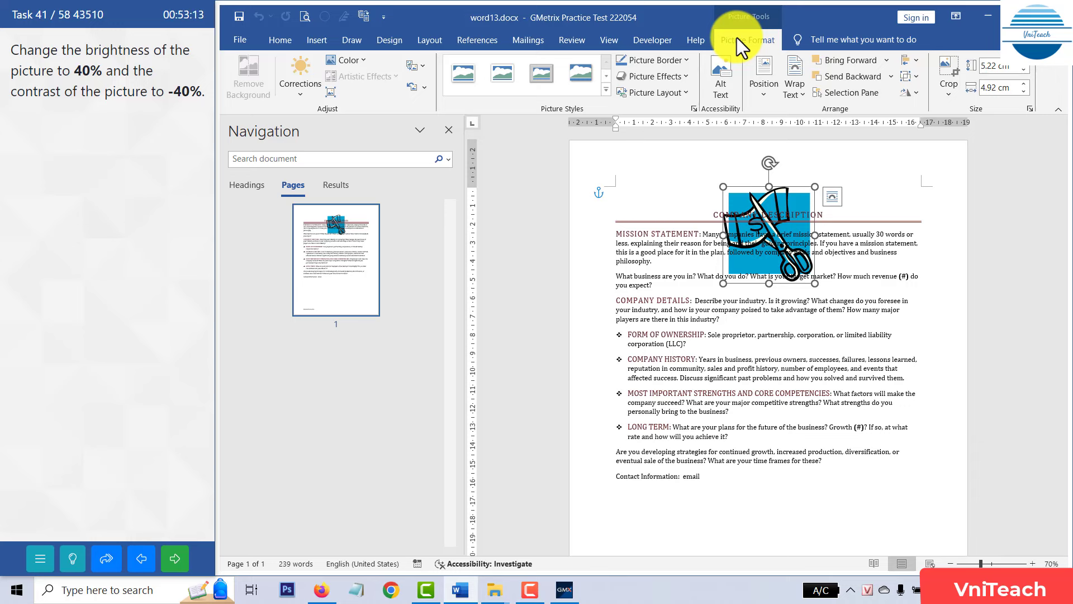
left_click(364, 61)
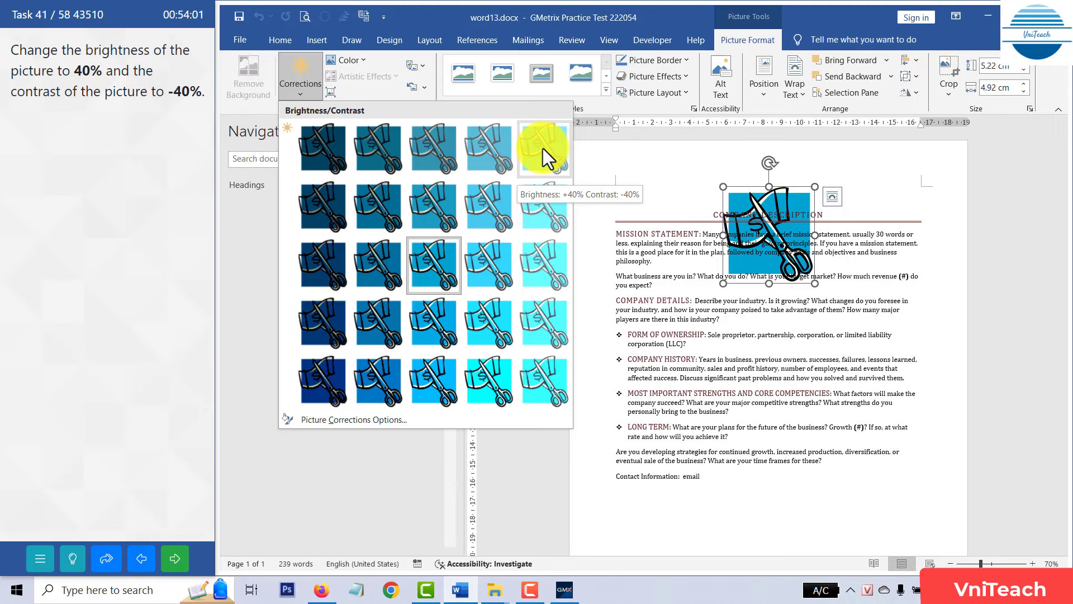
left_click(543, 148)
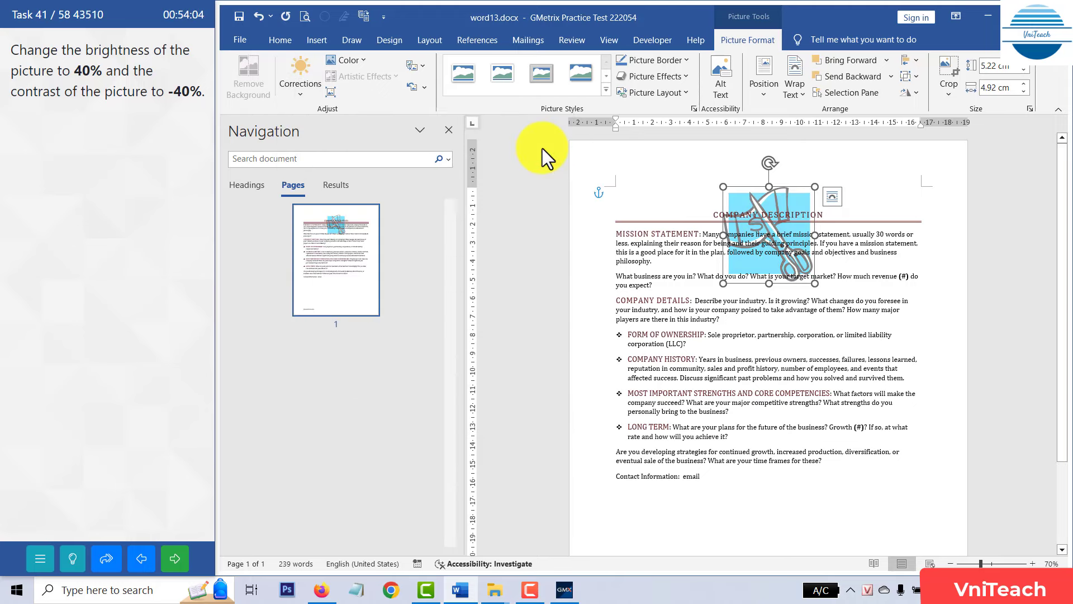
left_click(183, 559)
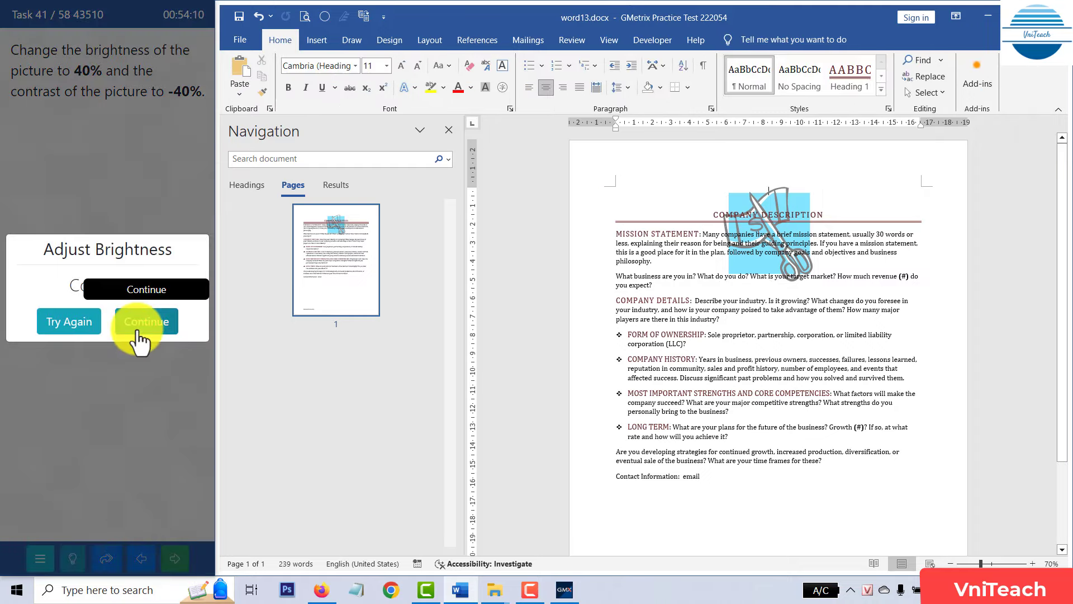
left_click(137, 331)
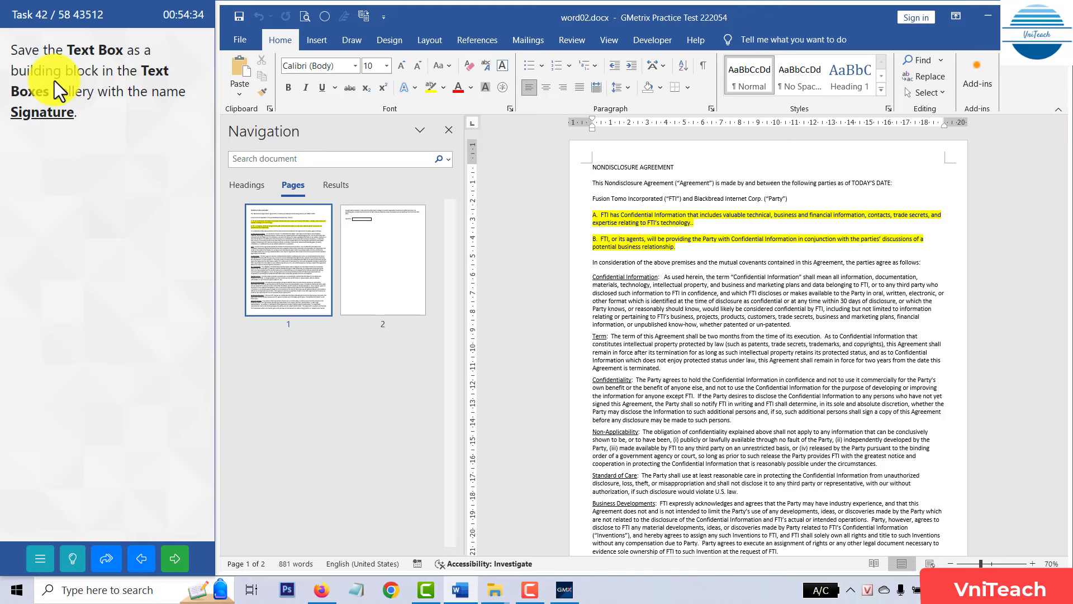
Step: Select the Signed by text box on page 2 and open the Insert tab's Quick Parts list
left_click(655, 302)
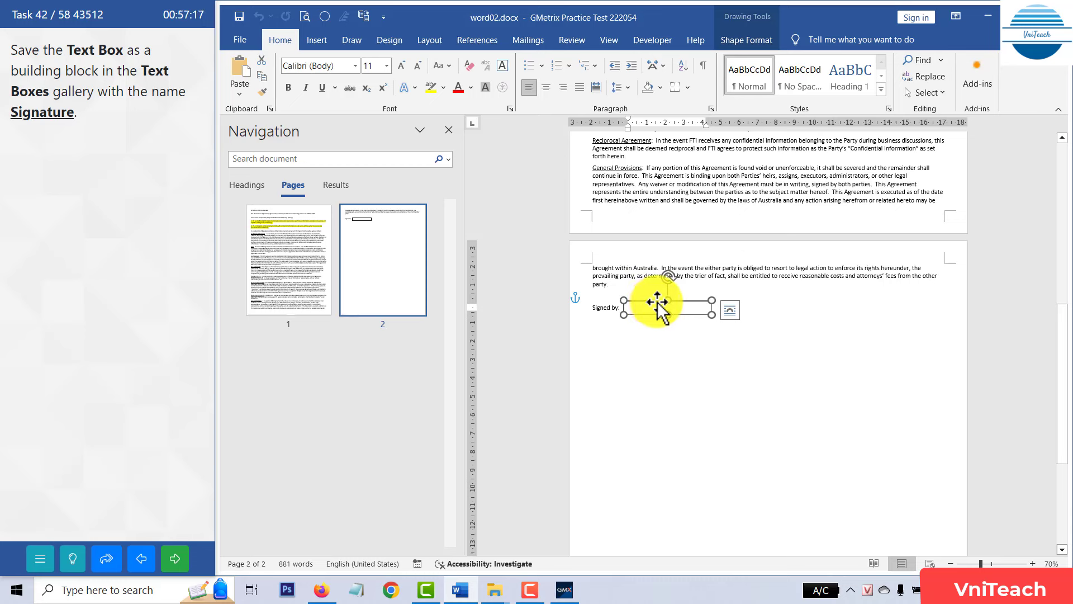
left_click(317, 40)
left_click(848, 61)
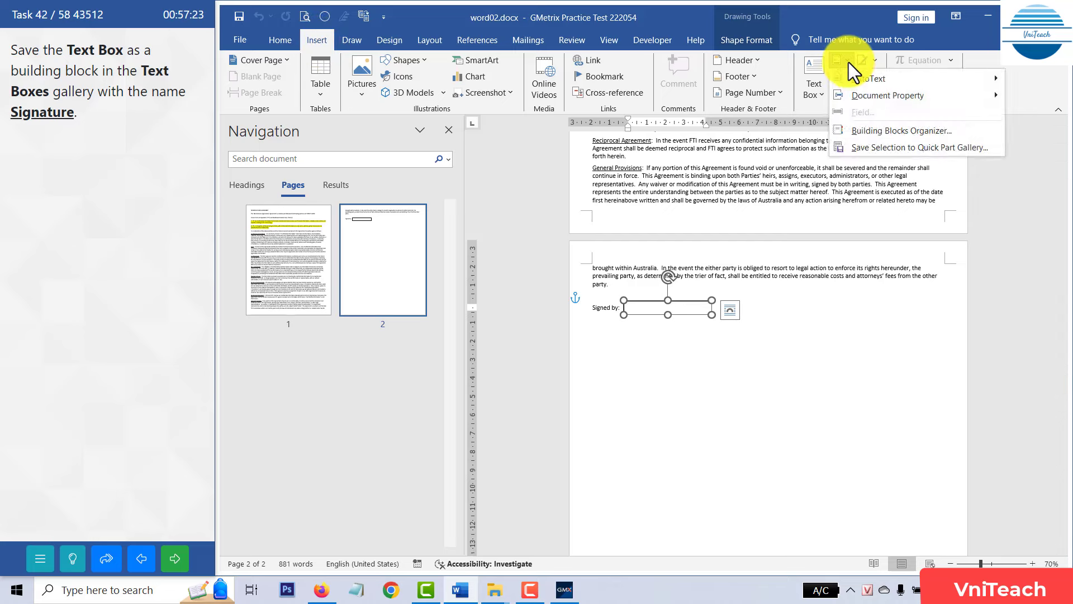
Step: Save the text box as building block 'Signature' in the Text Boxes gallery, then submit
left_click(864, 147)
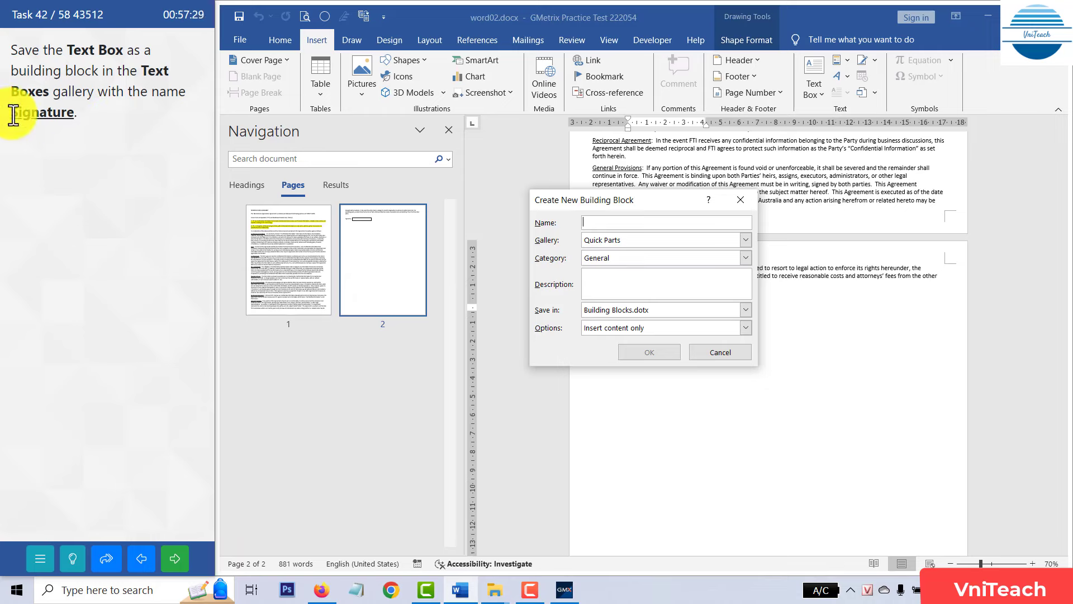
left_click_drag(10, 113, 81, 118)
key("ctrl+c")
left_click(622, 223)
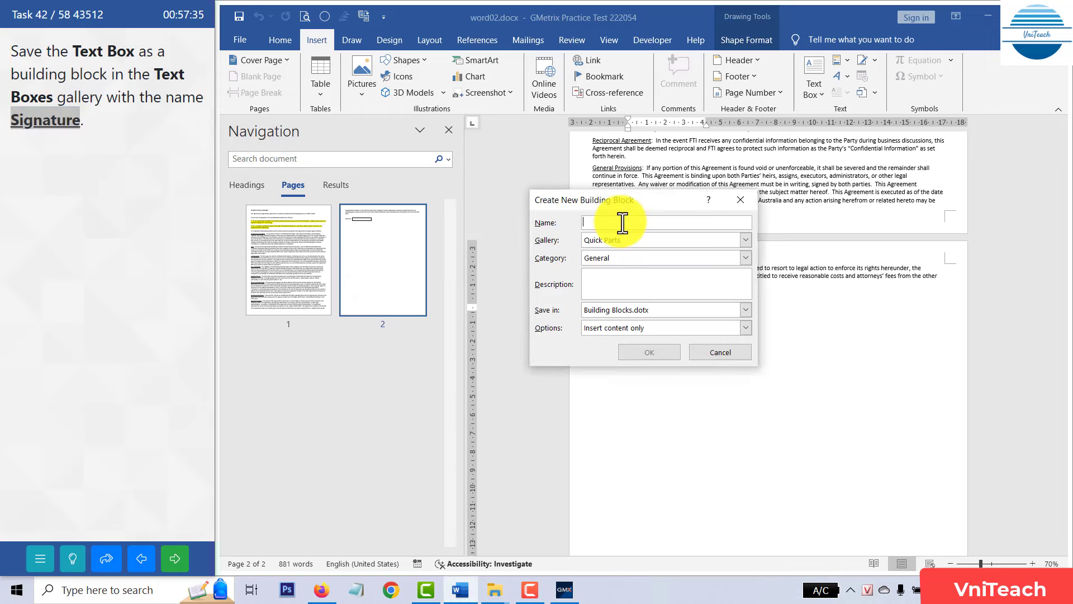
key("ctrl+v")
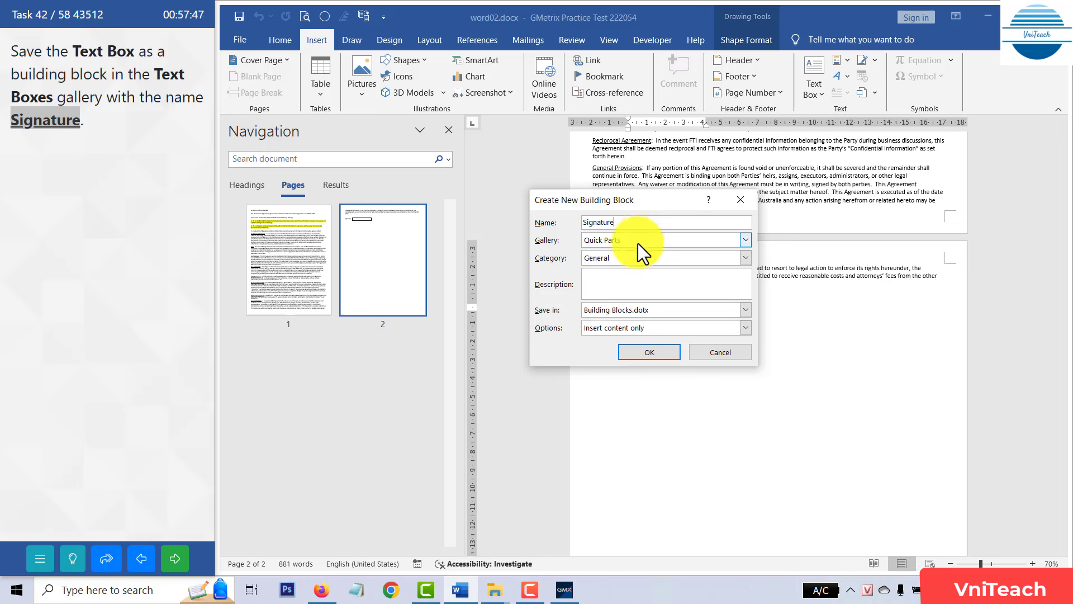
left_click(639, 241)
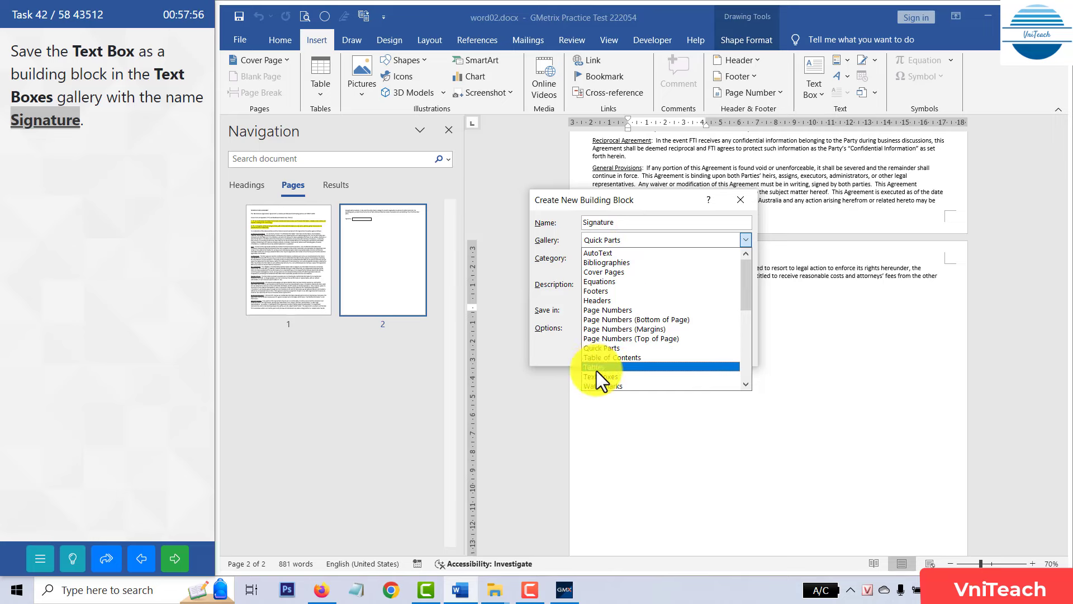
left_click(622, 376)
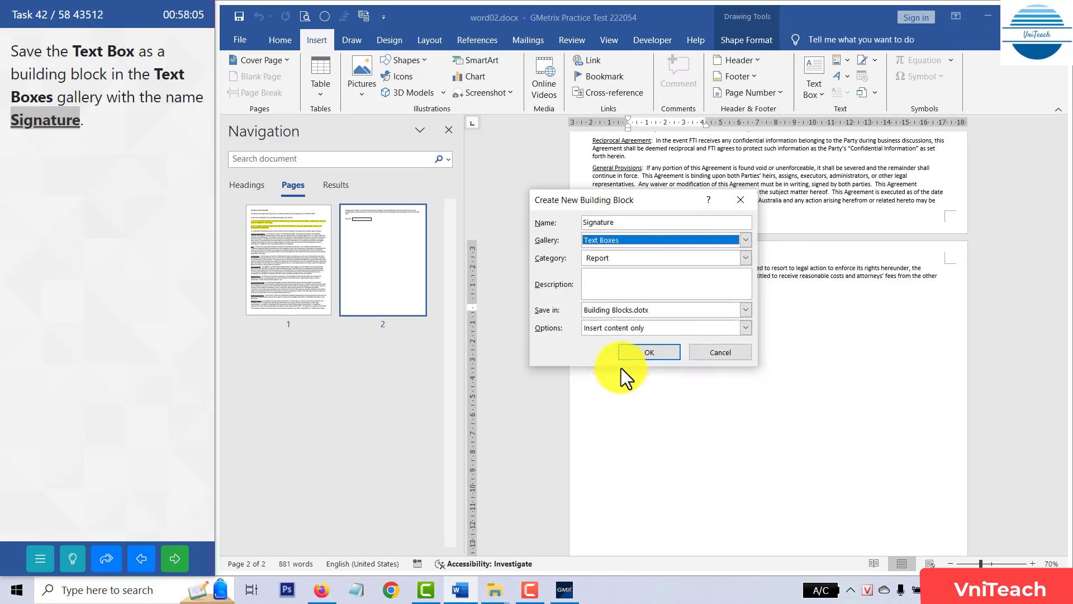
left_click(640, 352)
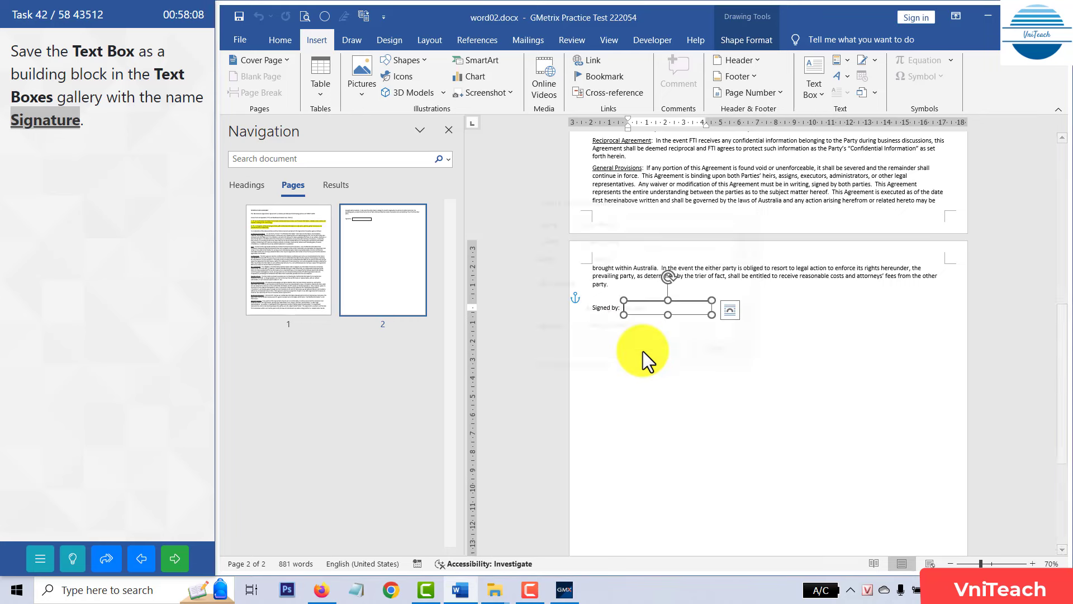
left_click(178, 559)
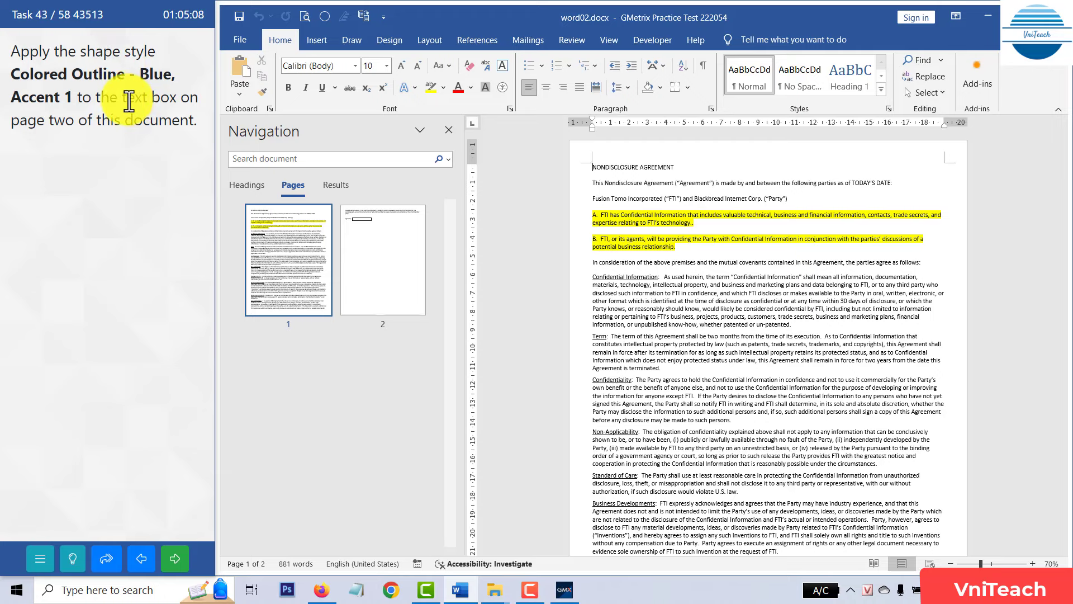
Step: Apply Colored Outline - Blue, Accent 1 to the page-two Signed by text box and submit
left_click(400, 267)
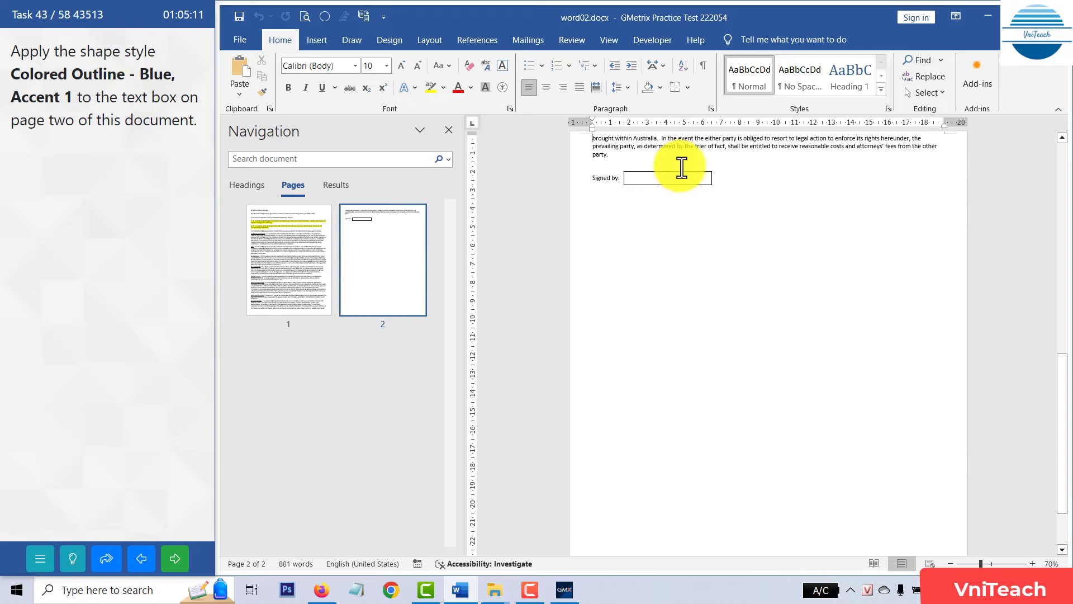
scroll(653, 349, "up", 3)
left_click(652, 349)
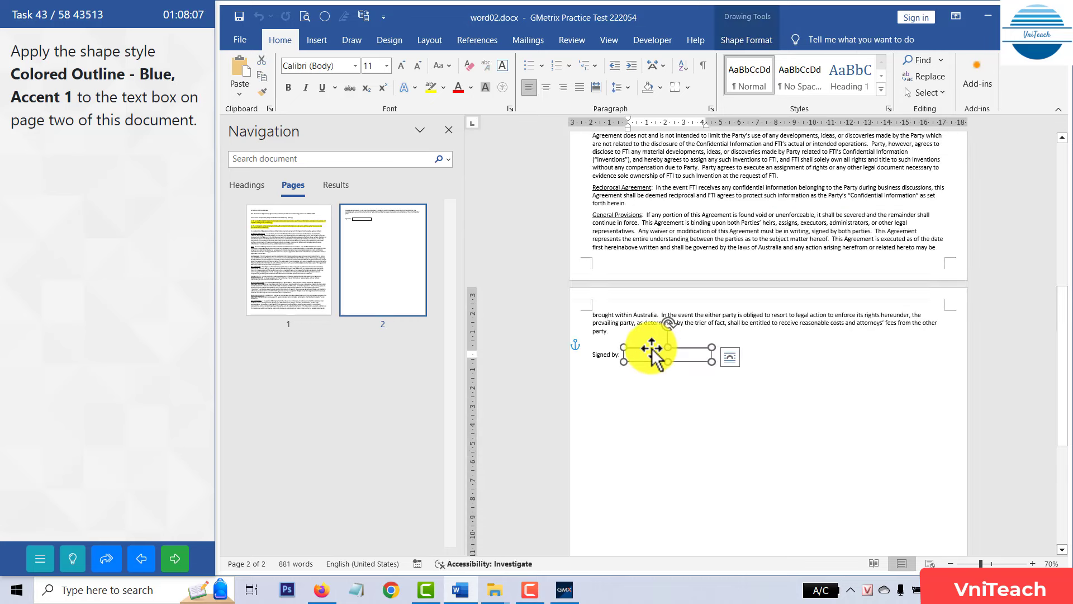
left_click(738, 38)
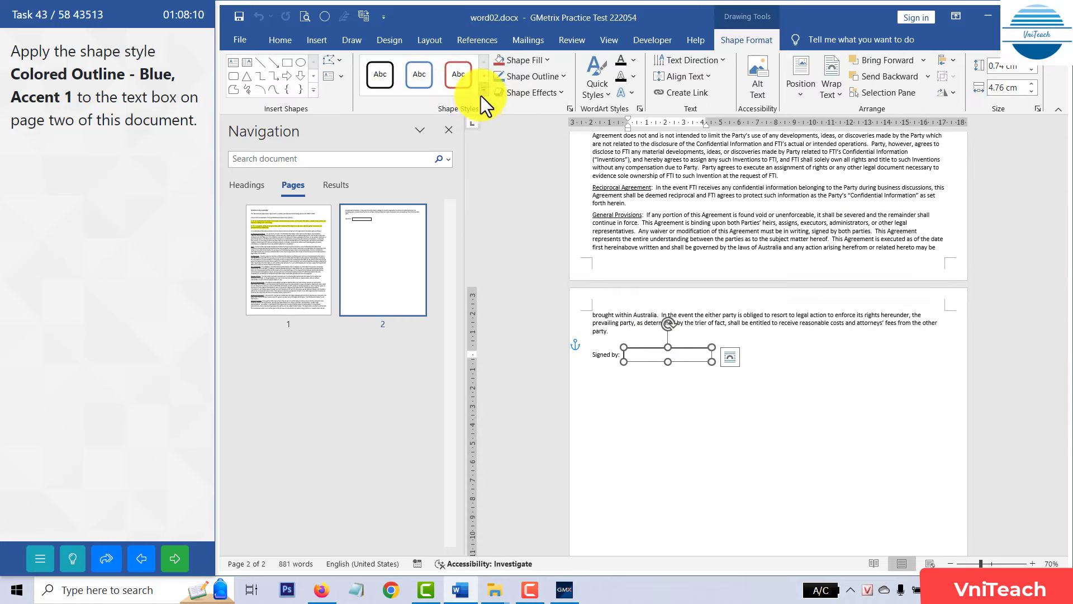
left_click(481, 96)
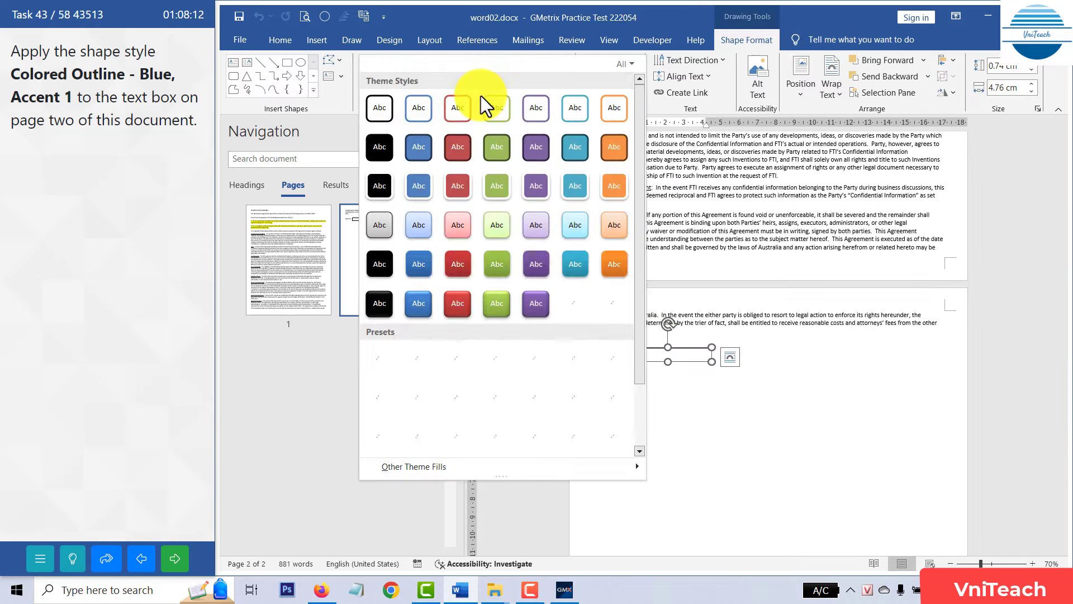
left_click(417, 106)
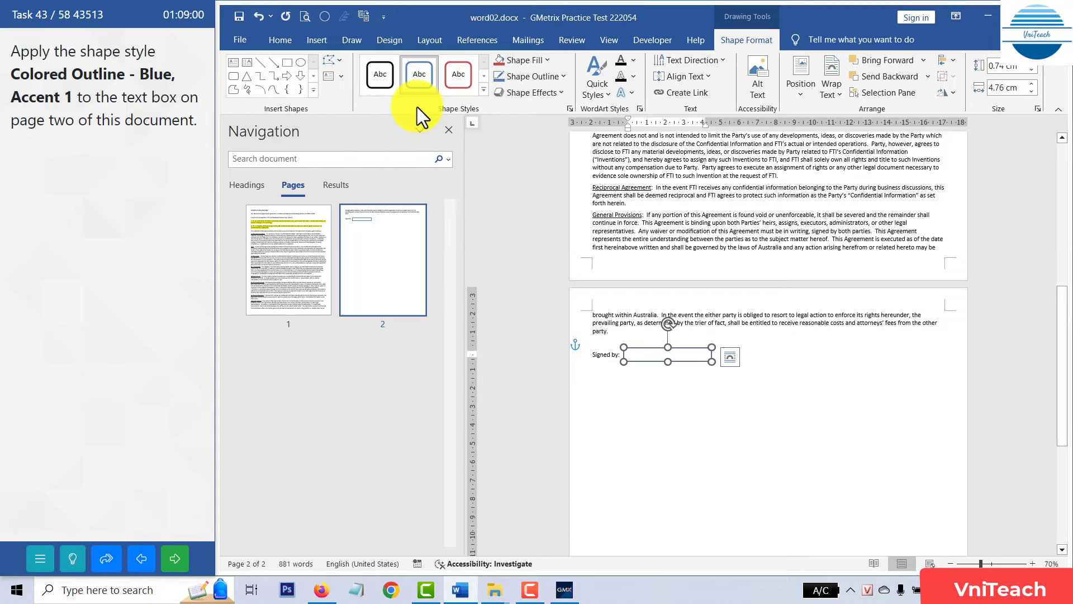
left_click(175, 558)
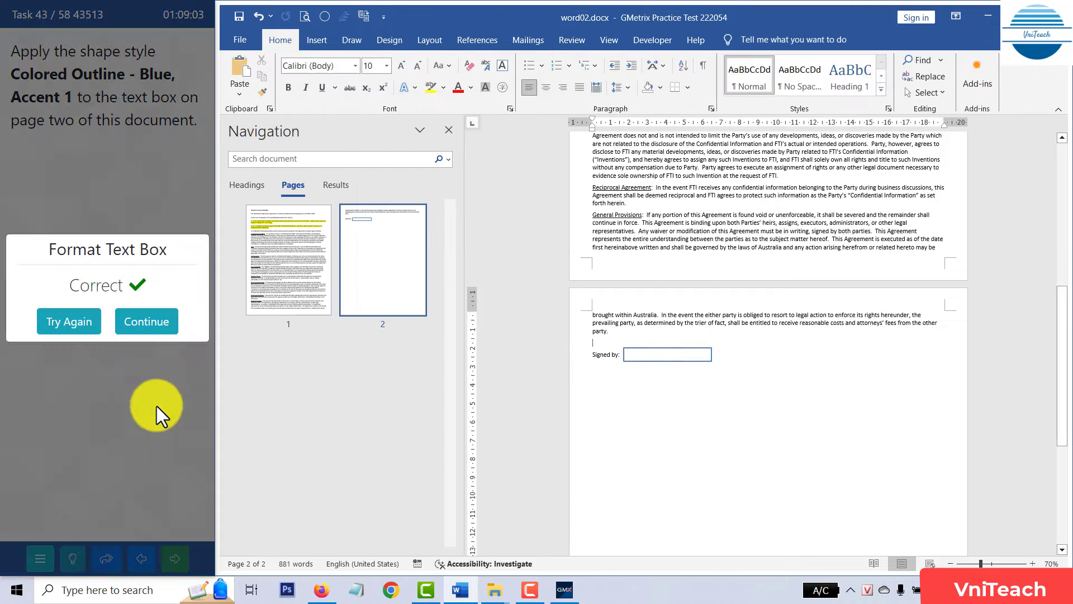
left_click(148, 328)
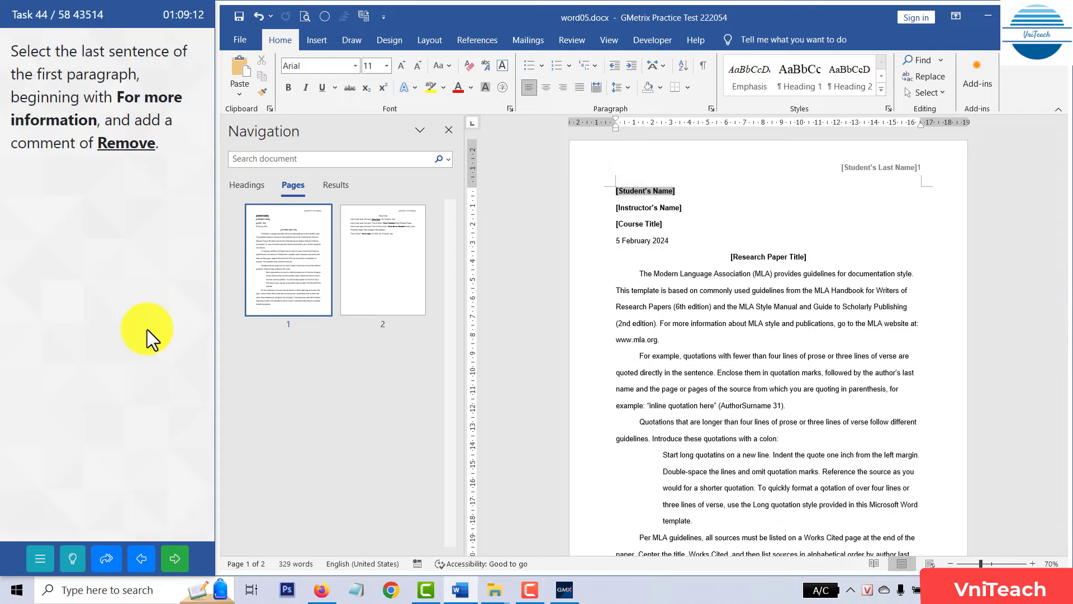
left_click(119, 99)
left_click(120, 99)
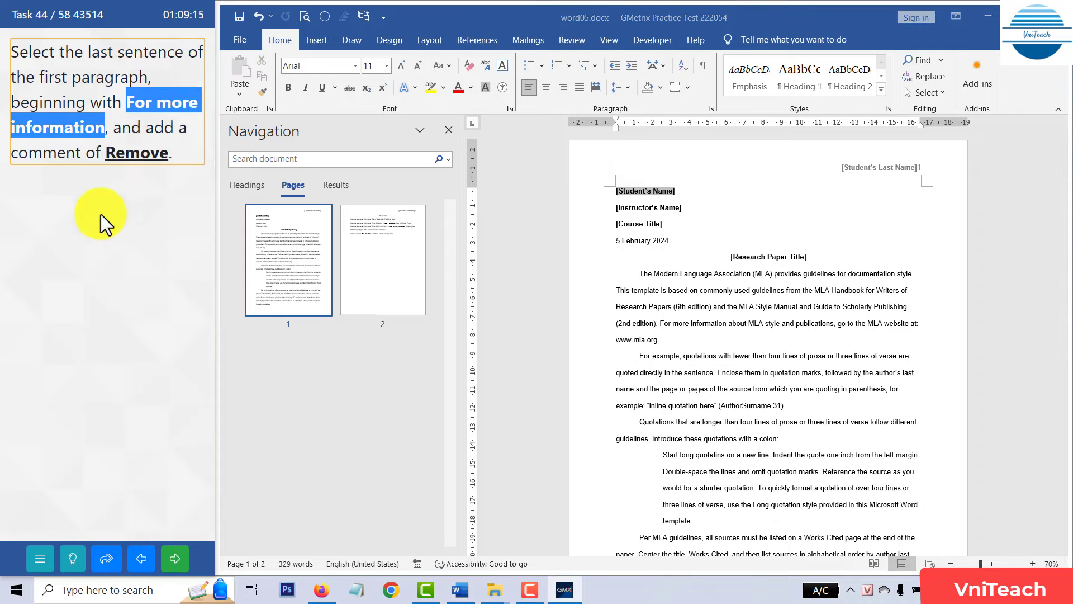
left_click(333, 157)
type("For more information")
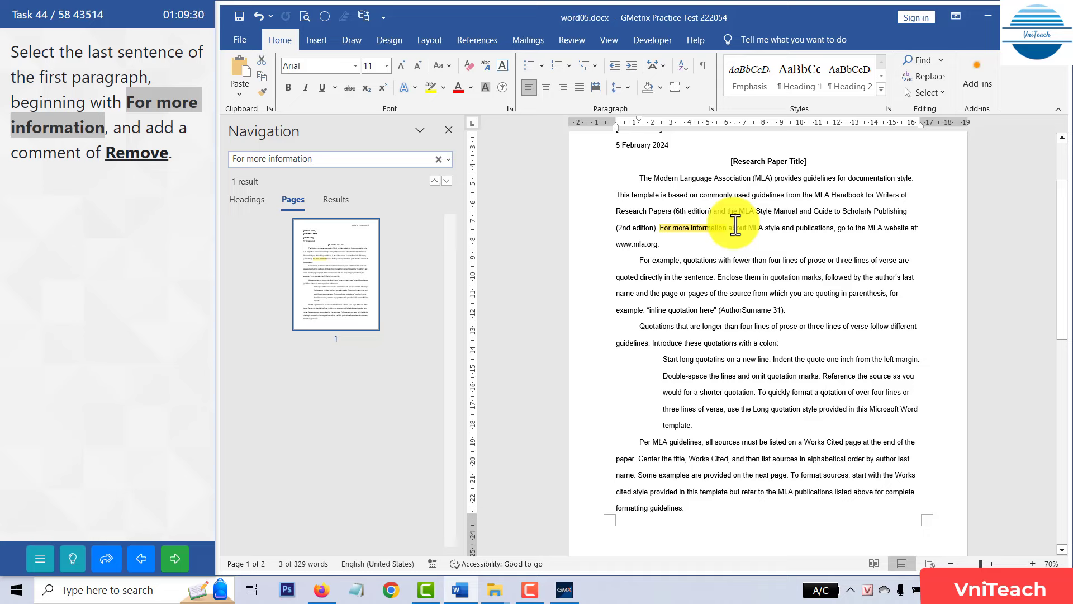
left_click(665, 230)
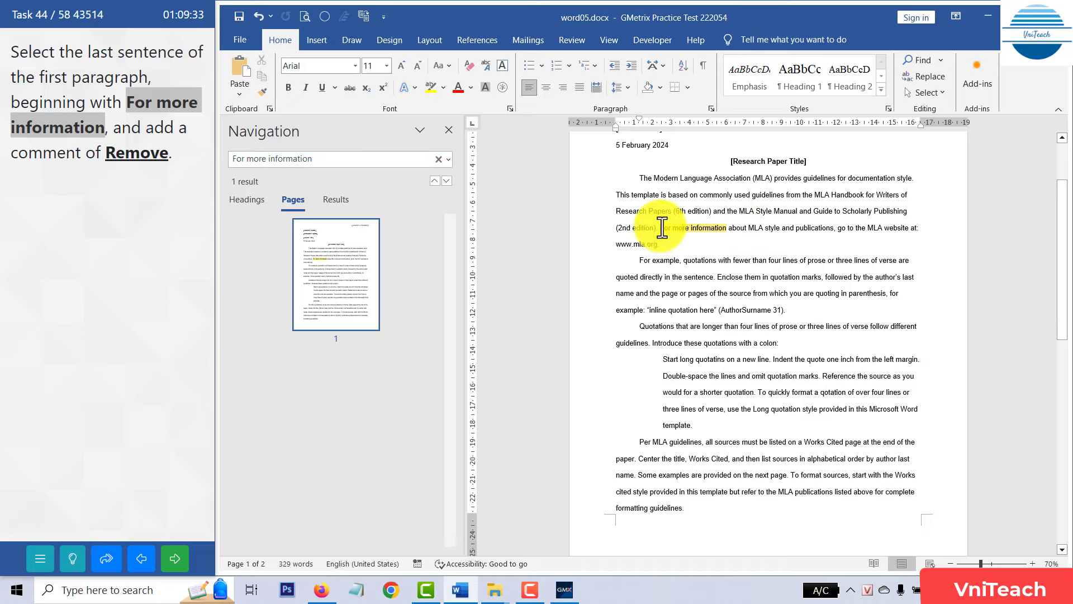
left_click_drag(660, 229, 700, 253)
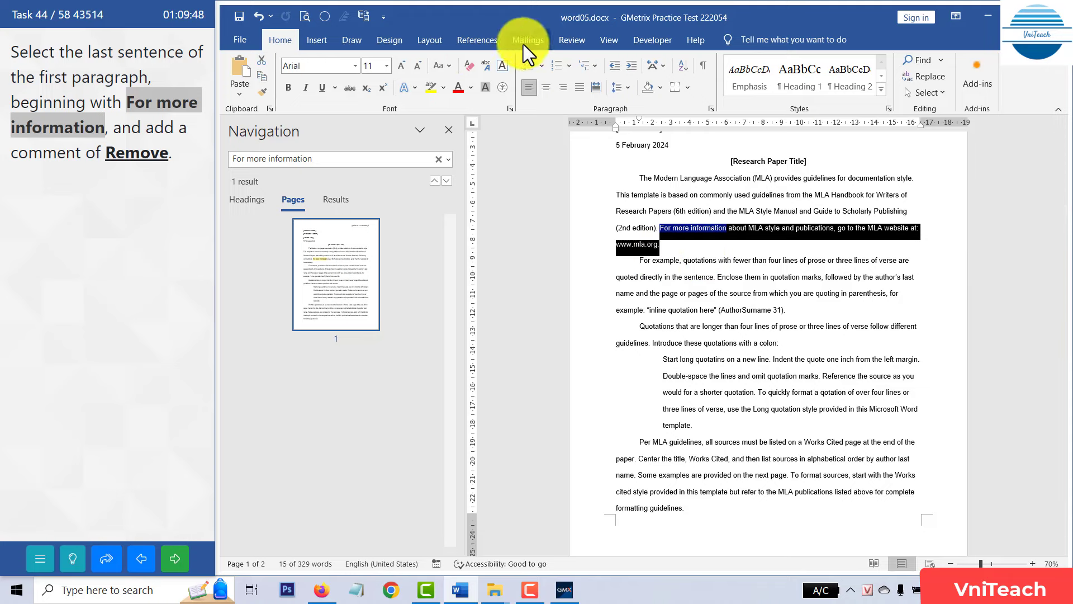
left_click(477, 41)
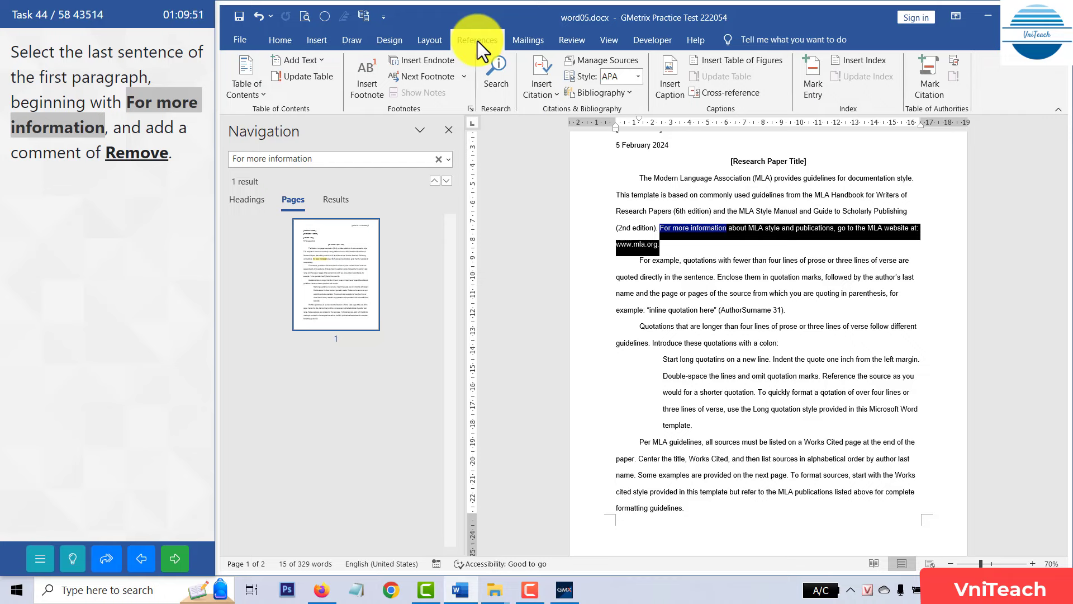
left_click(288, 37)
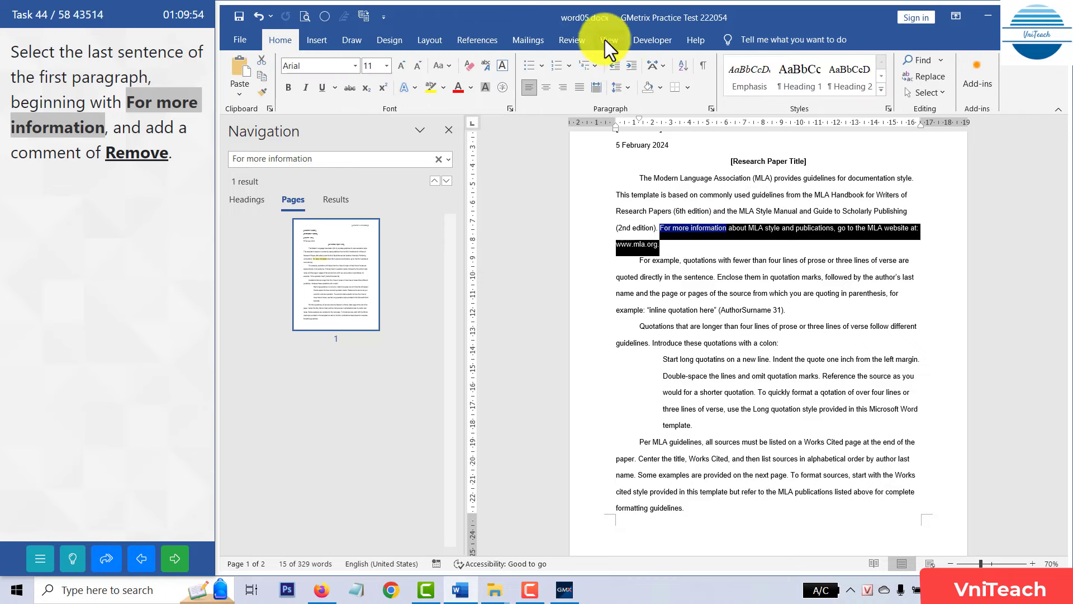
left_click(576, 38)
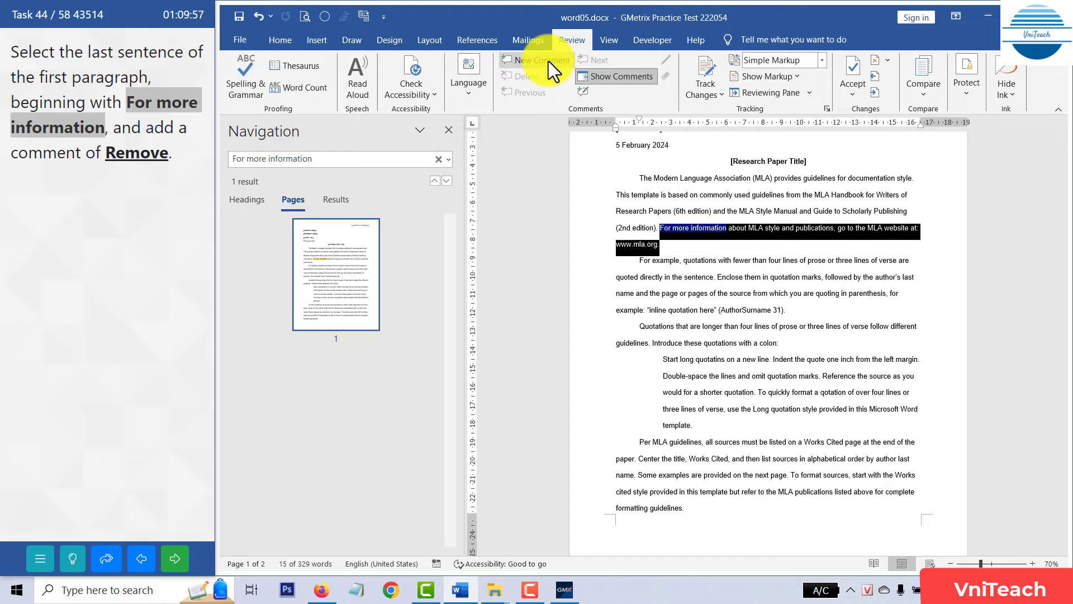
left_click(548, 61)
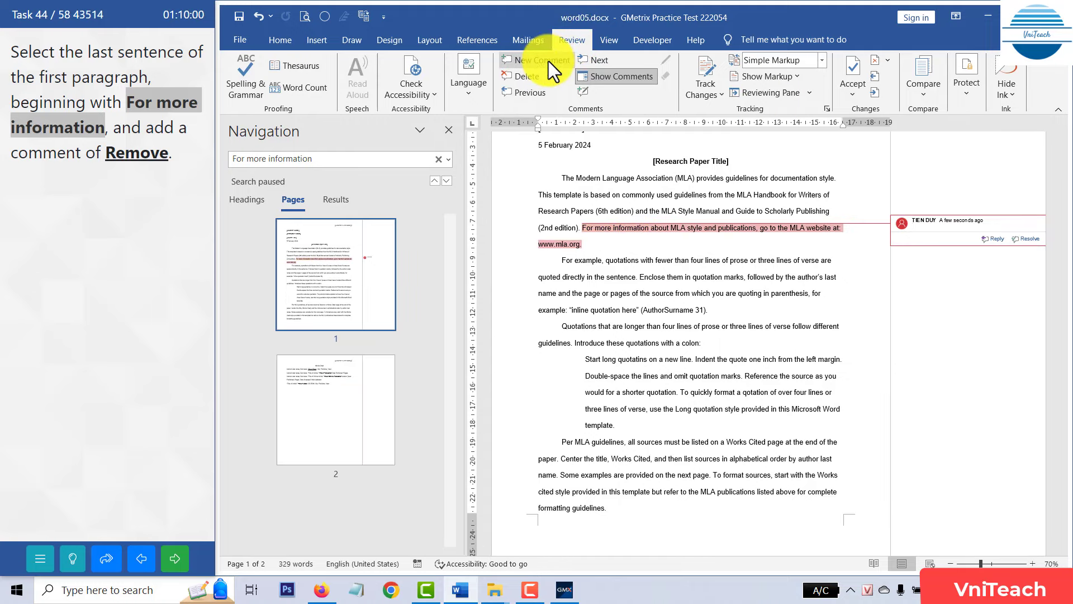
Step: Make the comment read 'Remove' as plain text, then submit the task
left_click_drag(106, 153, 167, 158)
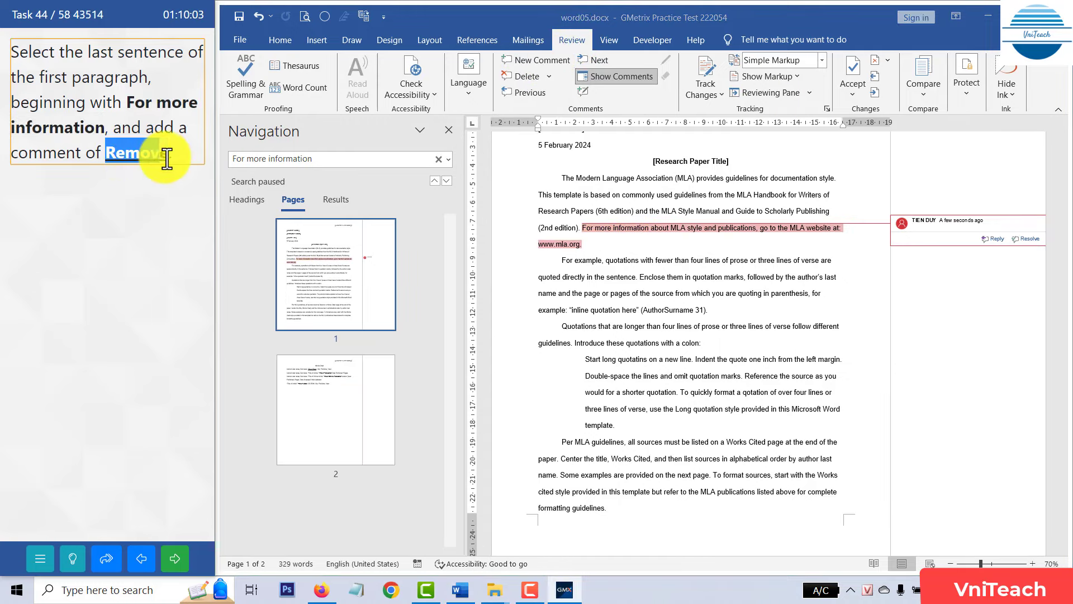
key("ctrl+c")
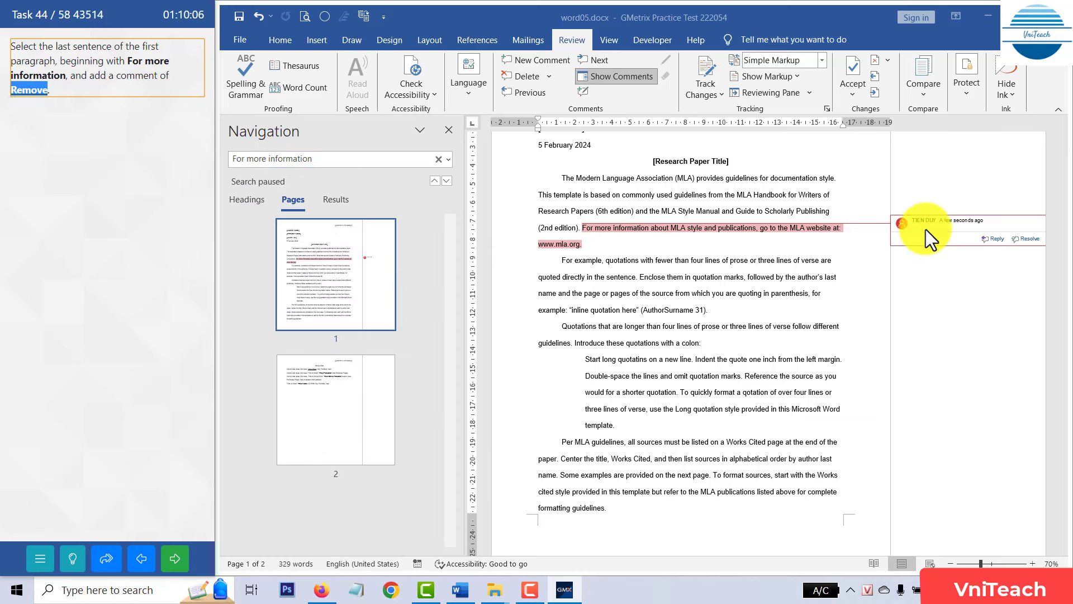
left_click(926, 227)
key("ctrl+v")
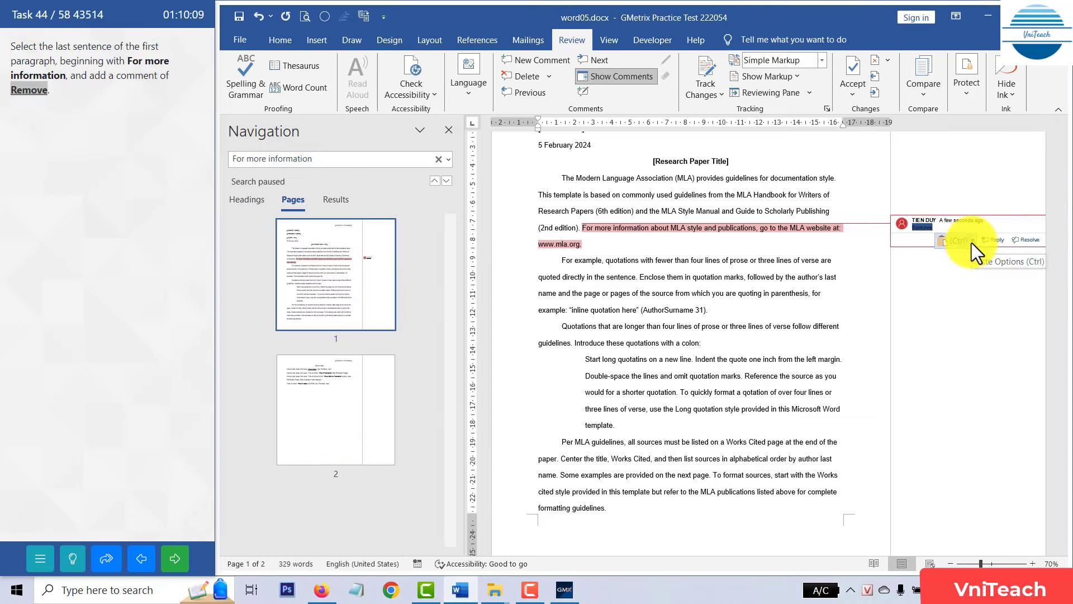
left_click(972, 243)
left_click(988, 280)
left_click(819, 203)
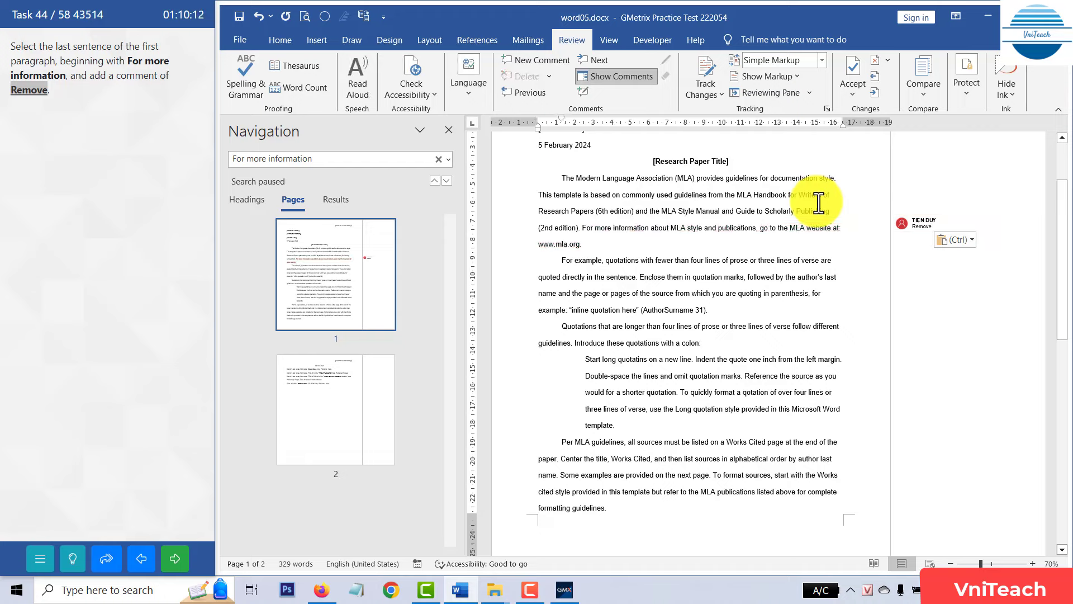
left_click(175, 558)
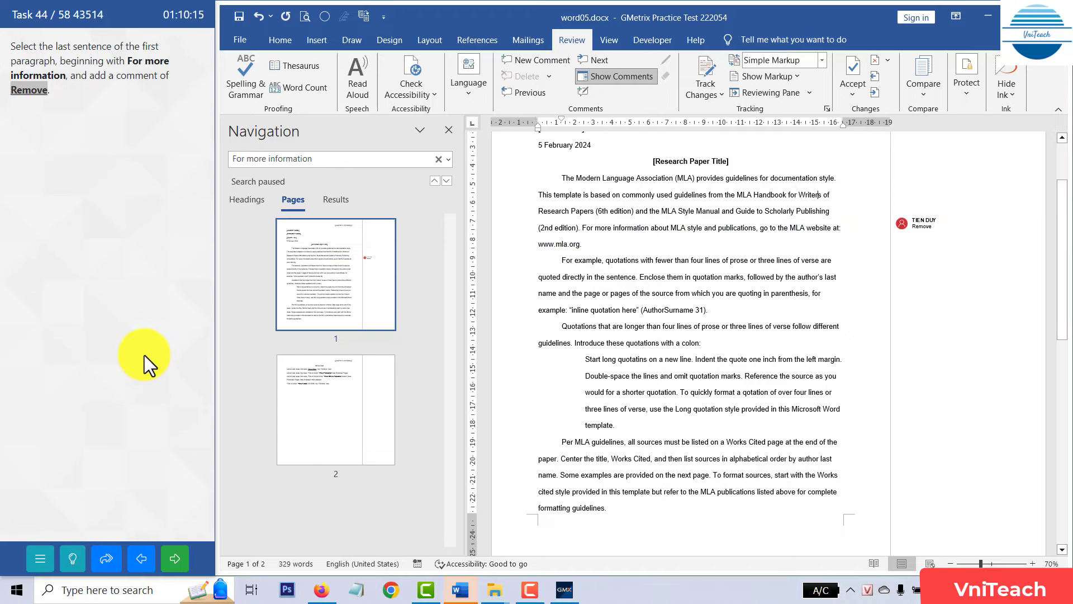
left_click(143, 326)
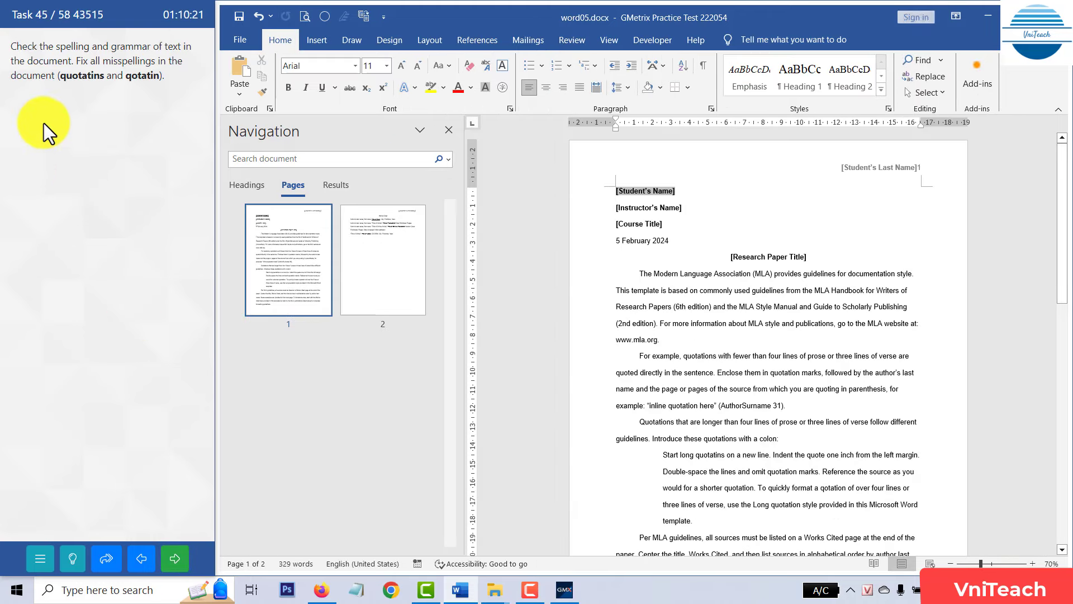
Step: Spell-check the document, correcting quotatins to quotations and qotation to quotation, then submit
left_click(575, 45)
left_click(250, 88)
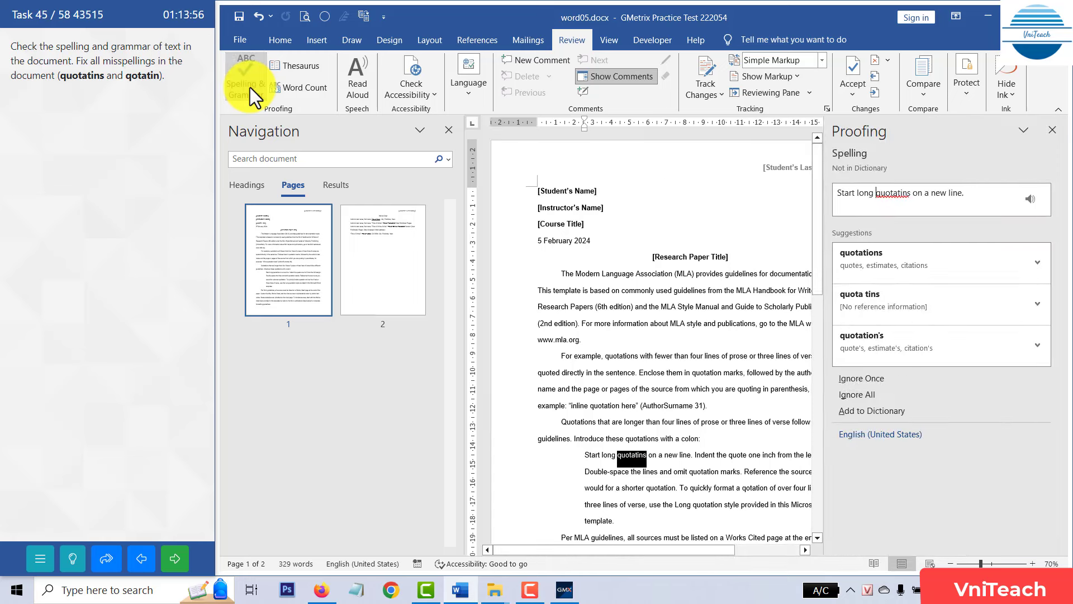
left_click(856, 256)
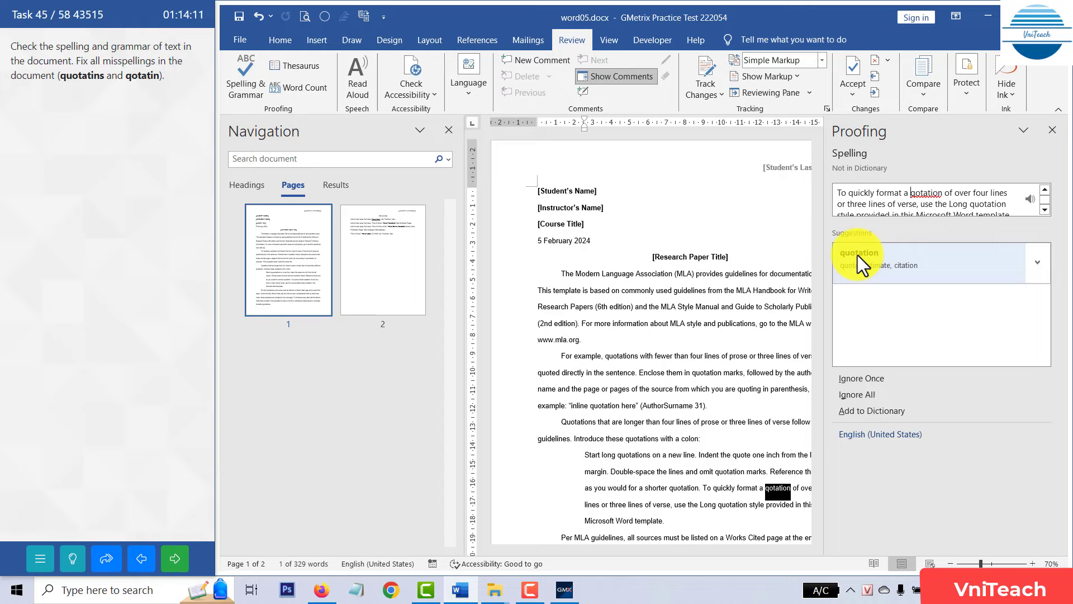
left_click(858, 255)
left_click(537, 334)
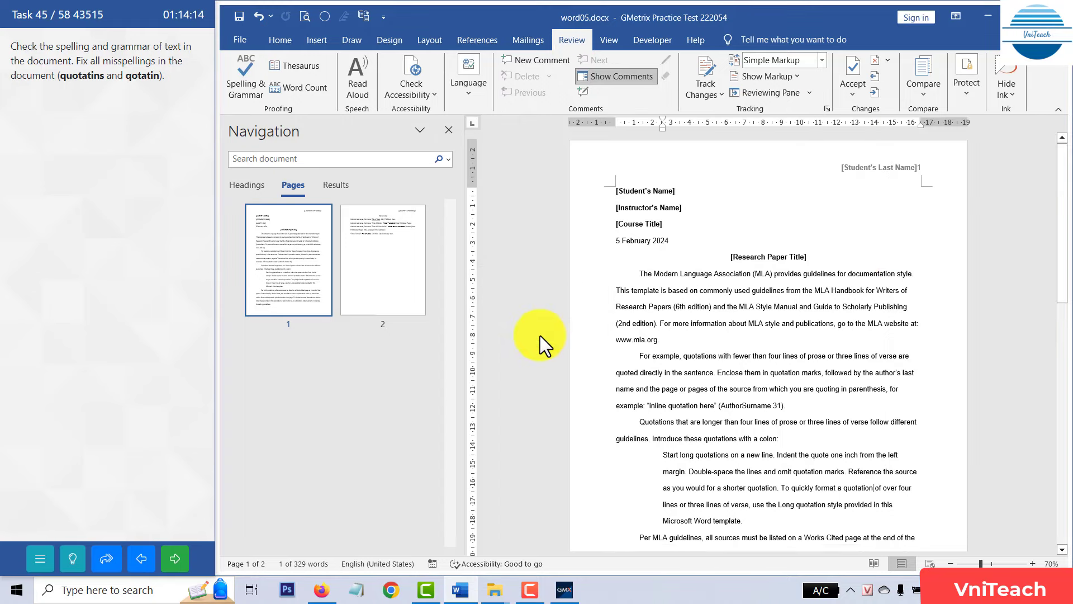
left_click(246, 84)
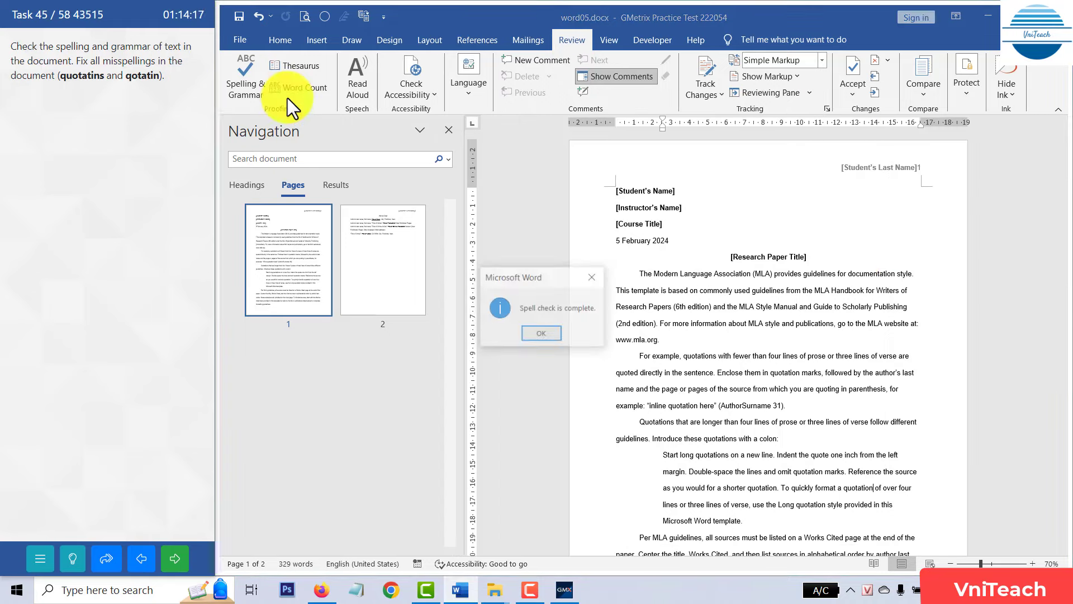
left_click(539, 334)
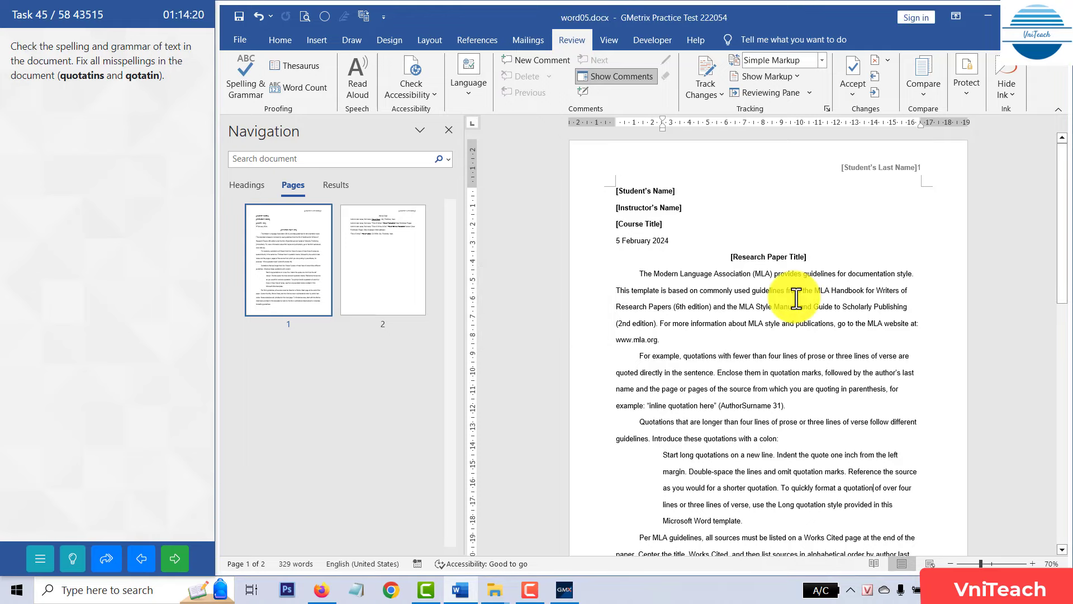
left_click(176, 556)
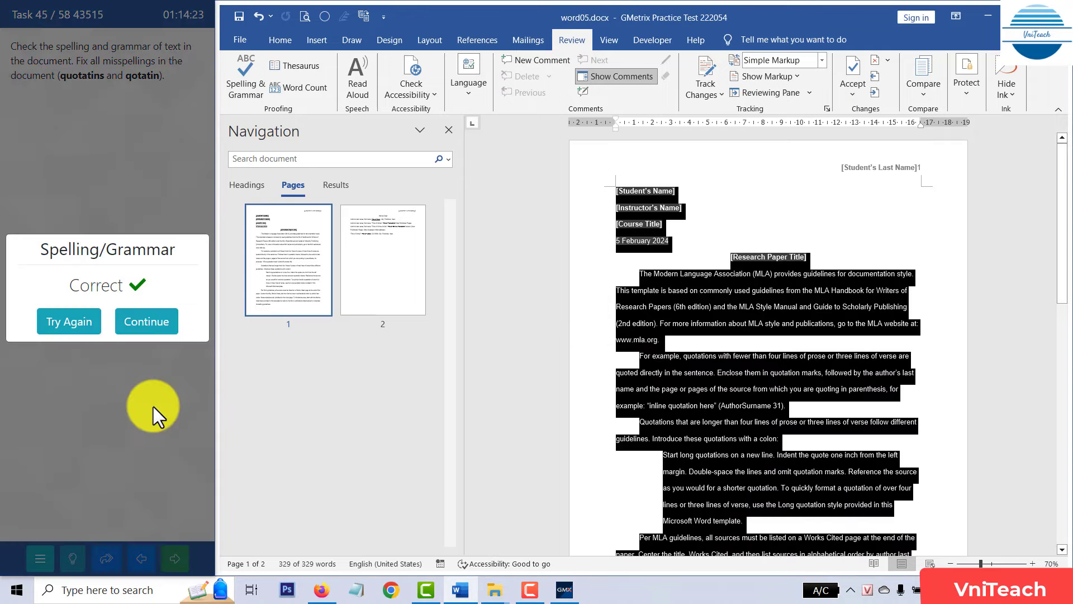
left_click(129, 324)
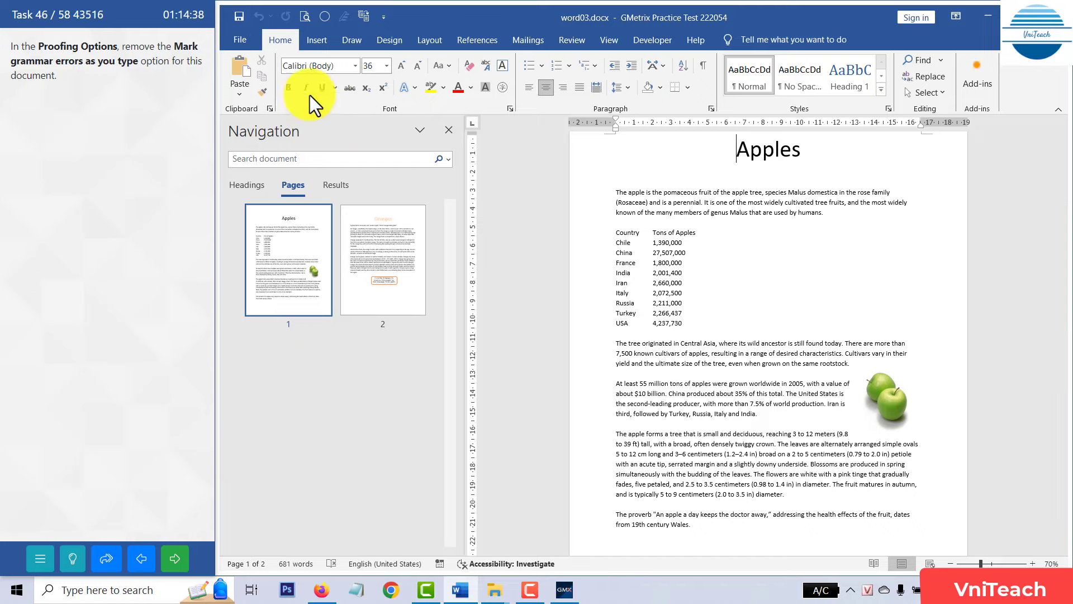
Step: Turn off 'Mark grammar errors as you type' in Word's Proofing options and submit
left_click(244, 41)
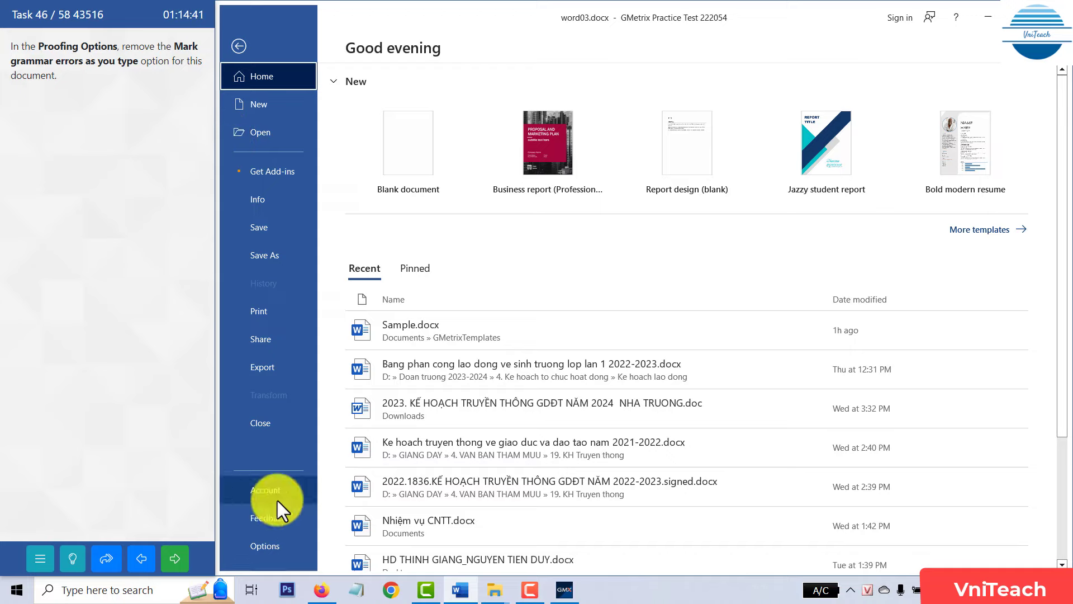
left_click(265, 545)
left_click(447, 122)
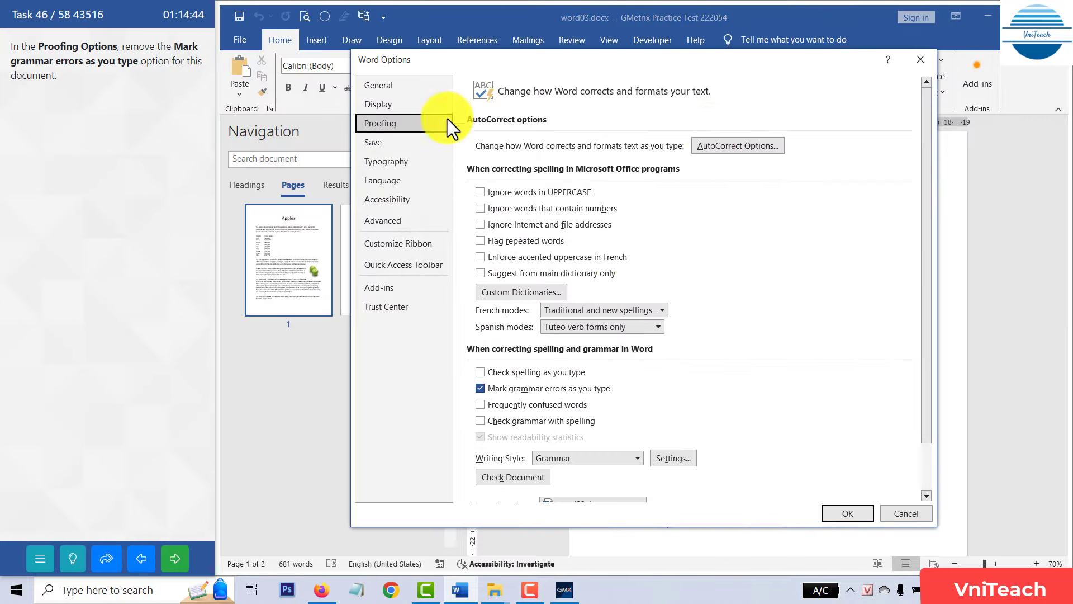
left_click(478, 390)
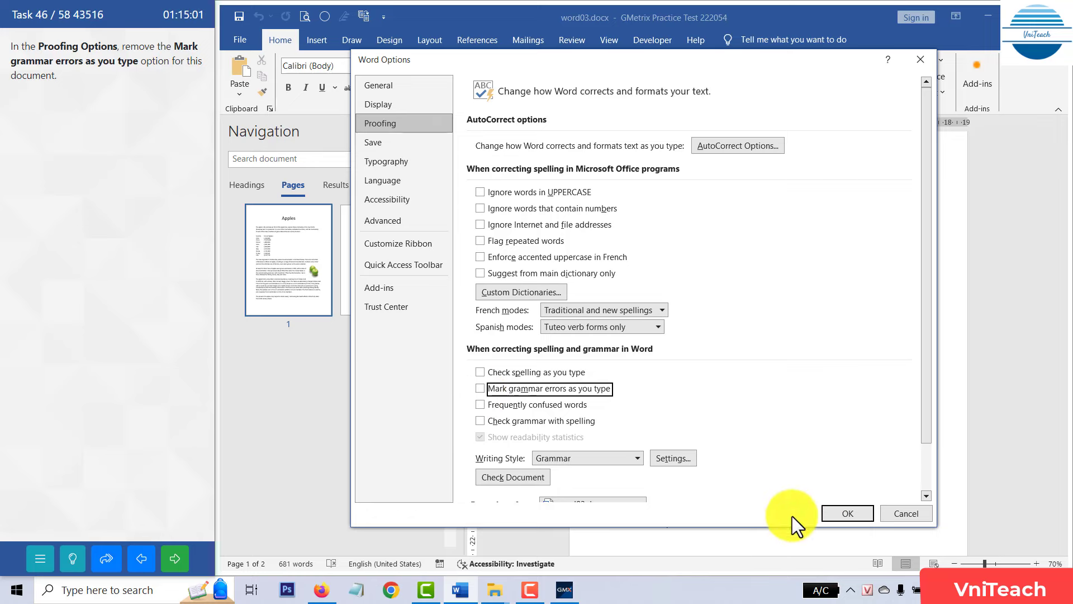
left_click(836, 513)
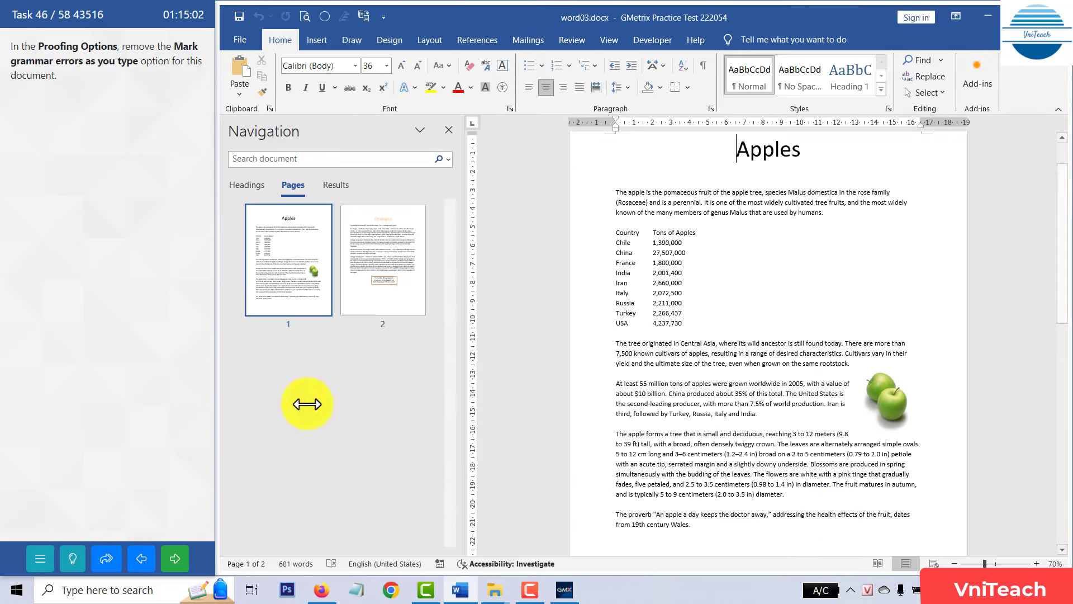
left_click(175, 558)
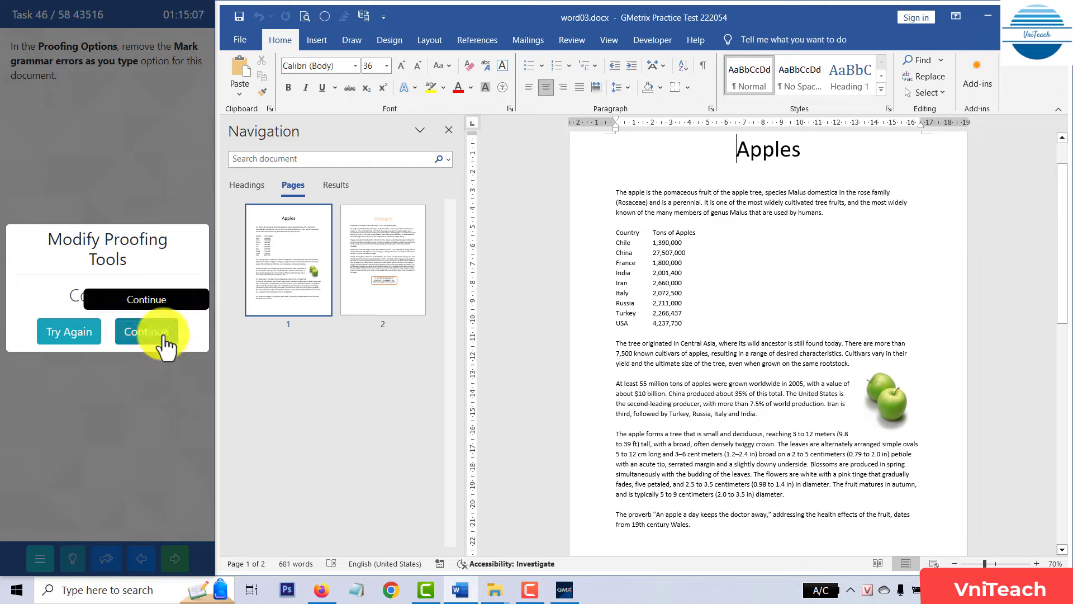
left_click(160, 335)
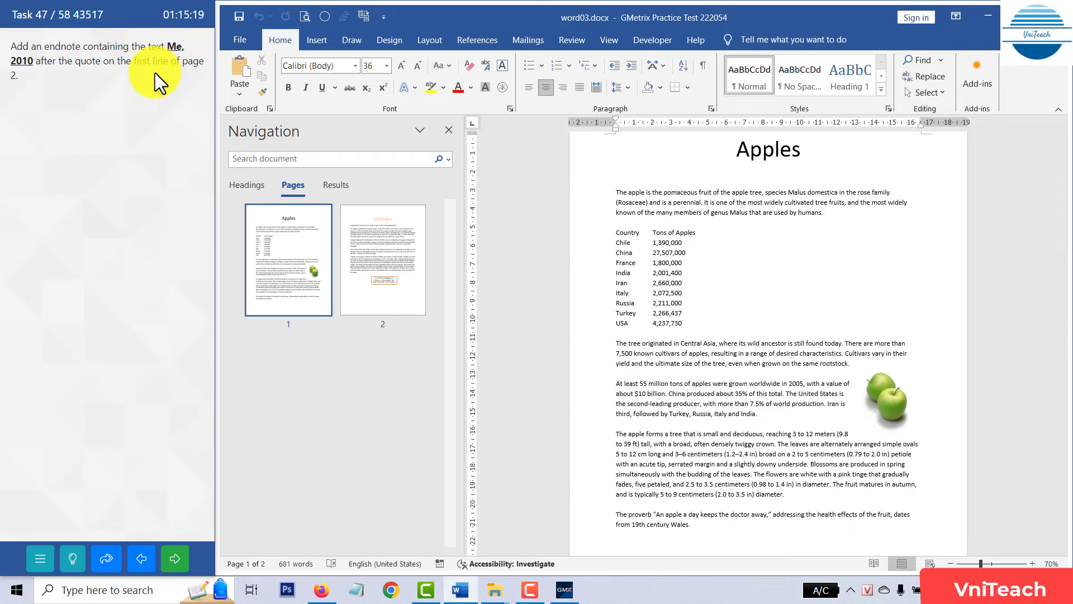
Step: Insert an endnote reading 'Me, 2010' after the Oranges quote on page 2 and submit
left_click(375, 260)
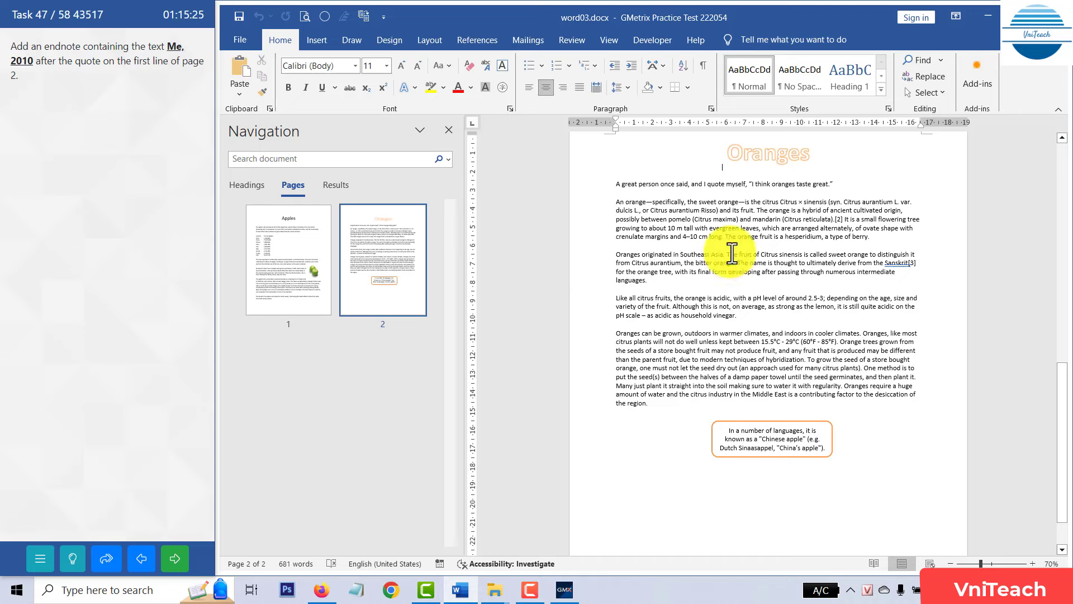
left_click(486, 42)
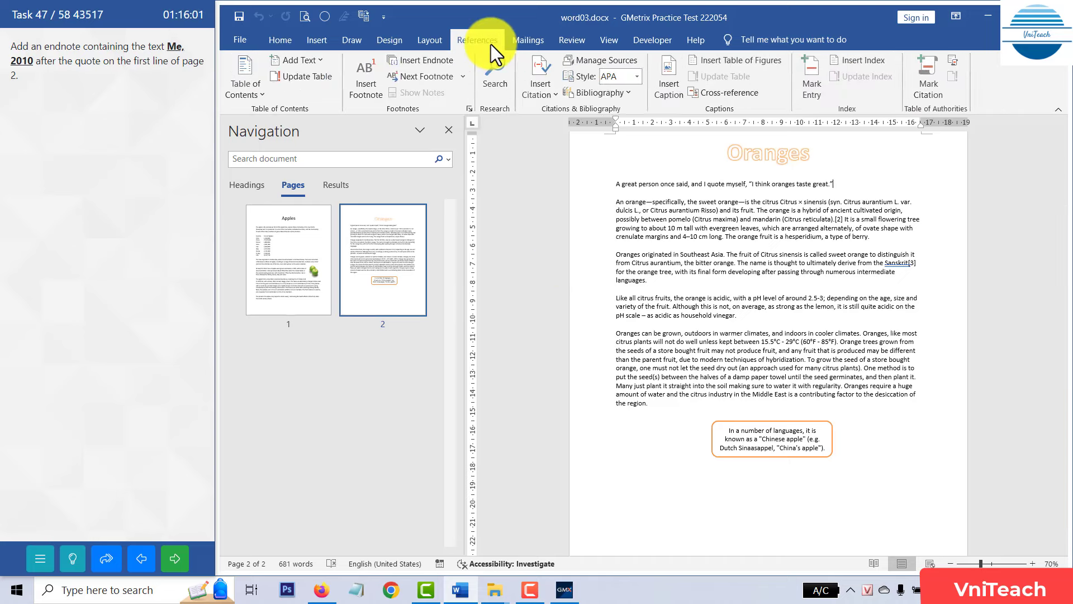
left_click(417, 62)
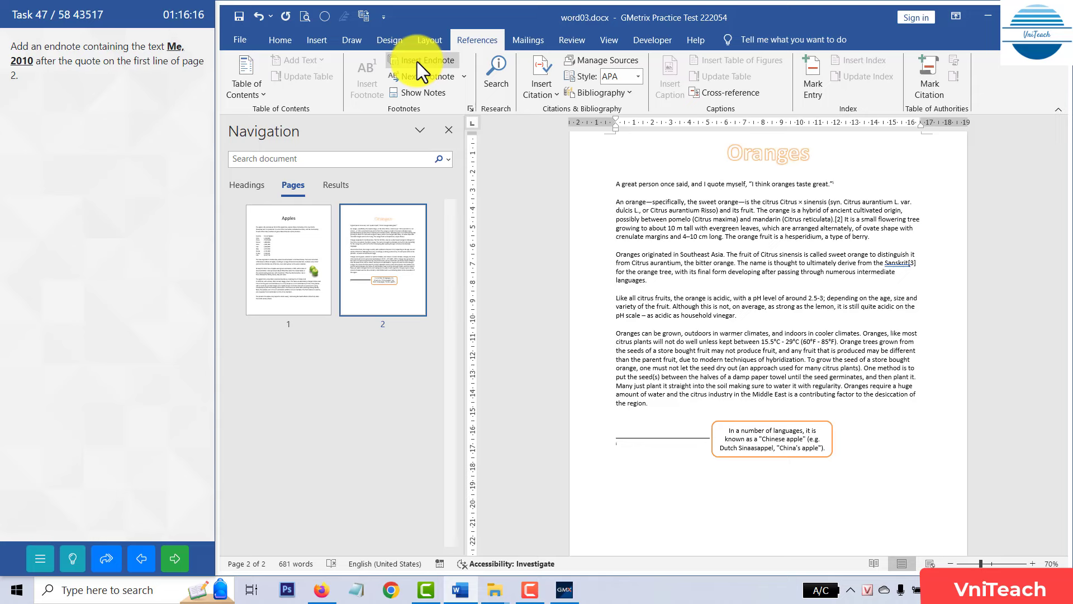
left_click_drag(167, 47, 35, 63)
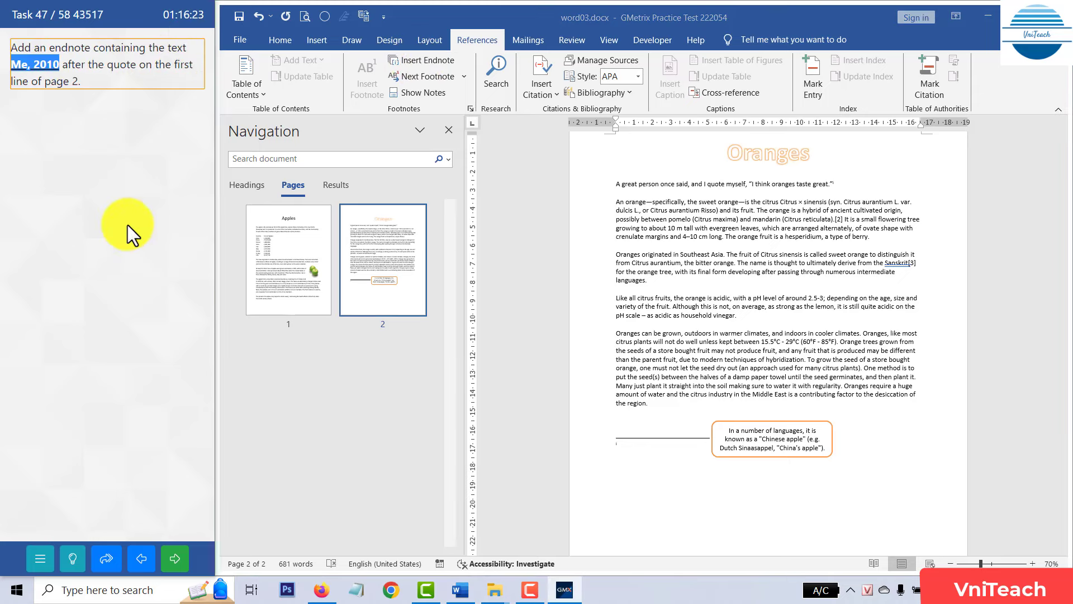
key("ctrl+c")
left_click(623, 444)
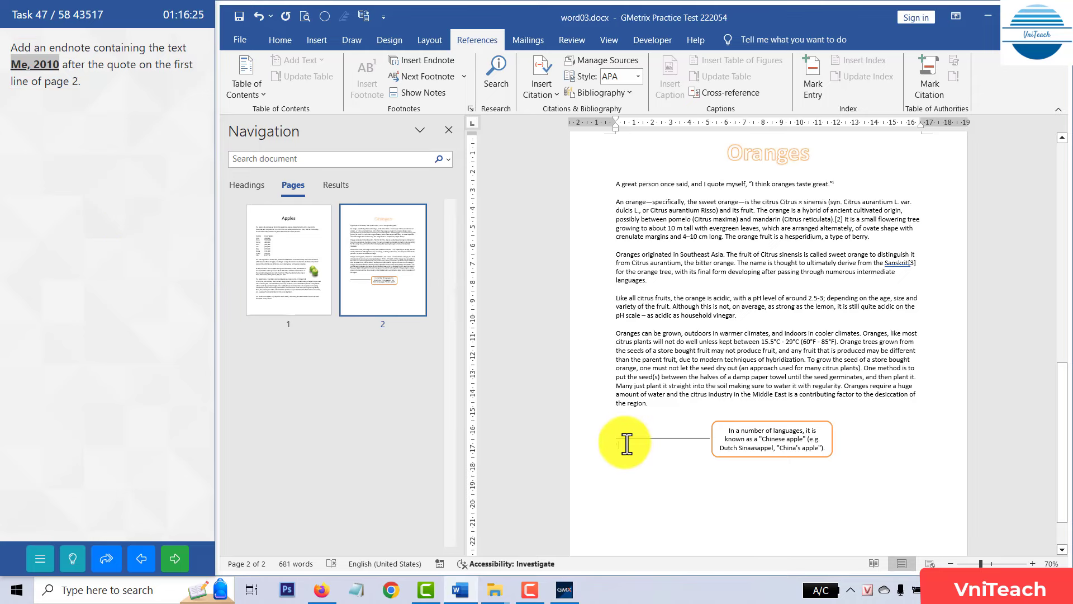
key("ctrl+v")
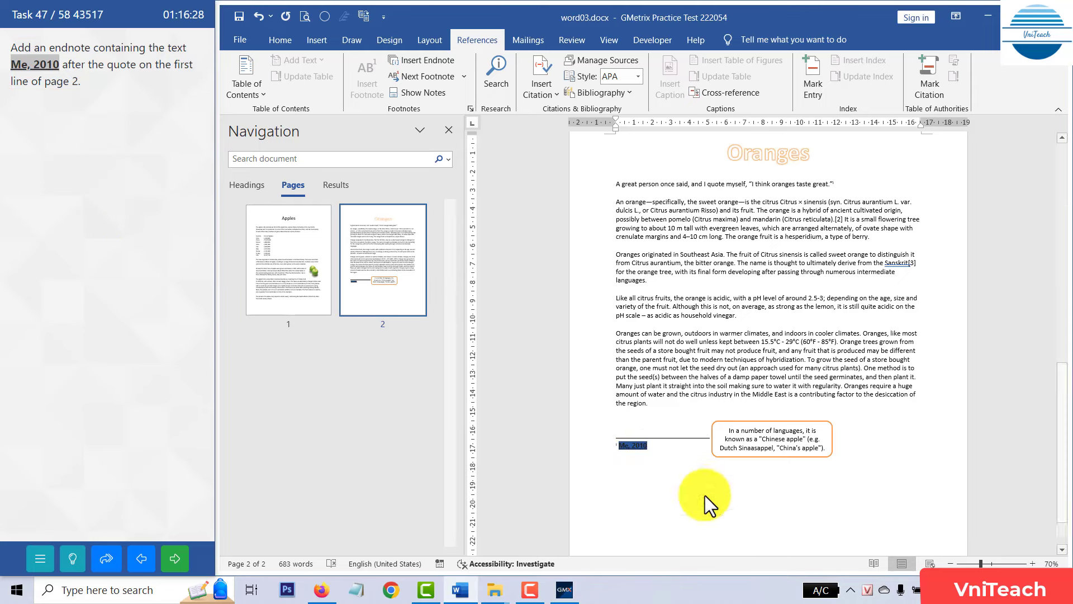
left_click(709, 378)
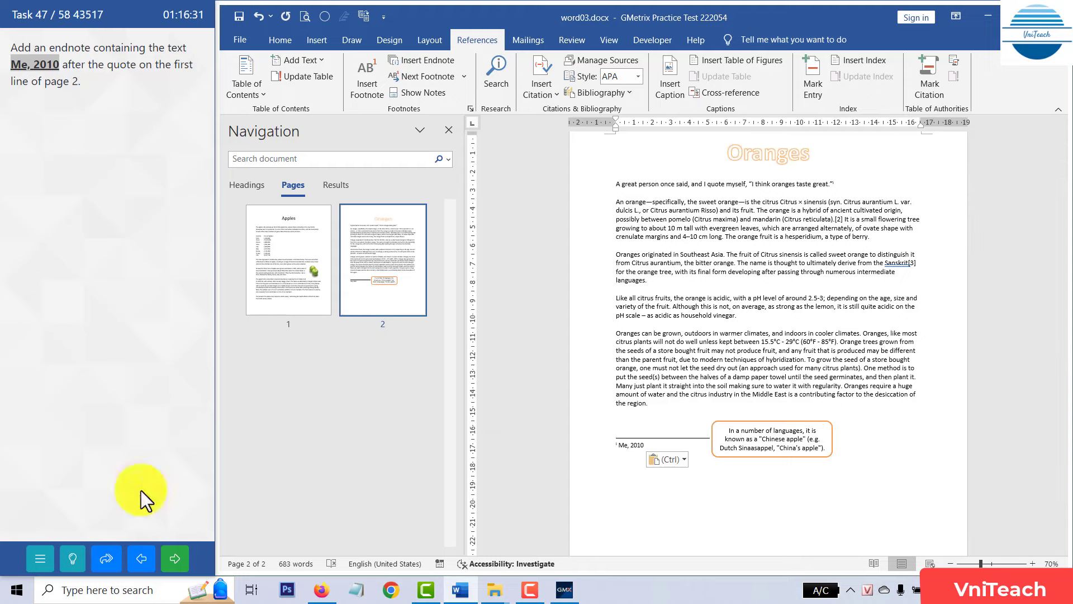
left_click(183, 560)
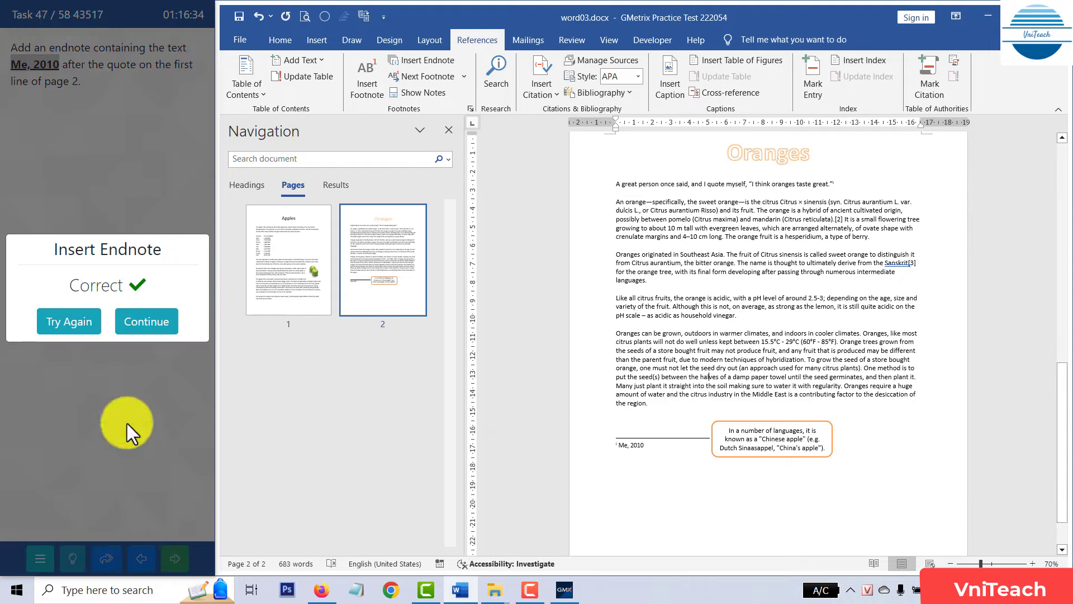
Step: In word14.docx, delete the 4.3 and 4.3.1 lines from the table of contents
left_click(147, 323)
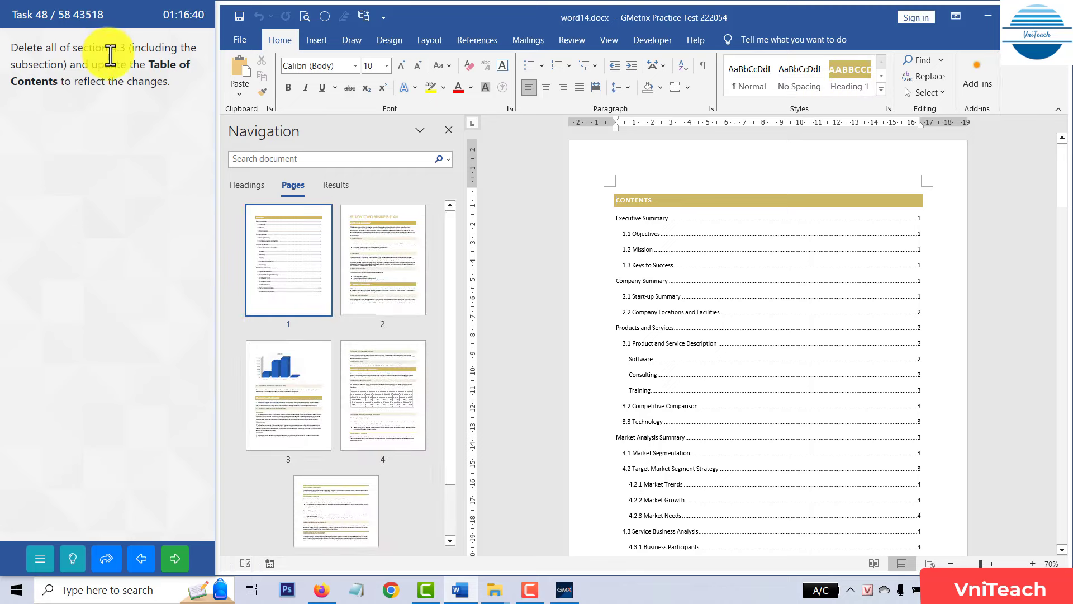
scroll(623, 343, "down", 3)
left_click(623, 343)
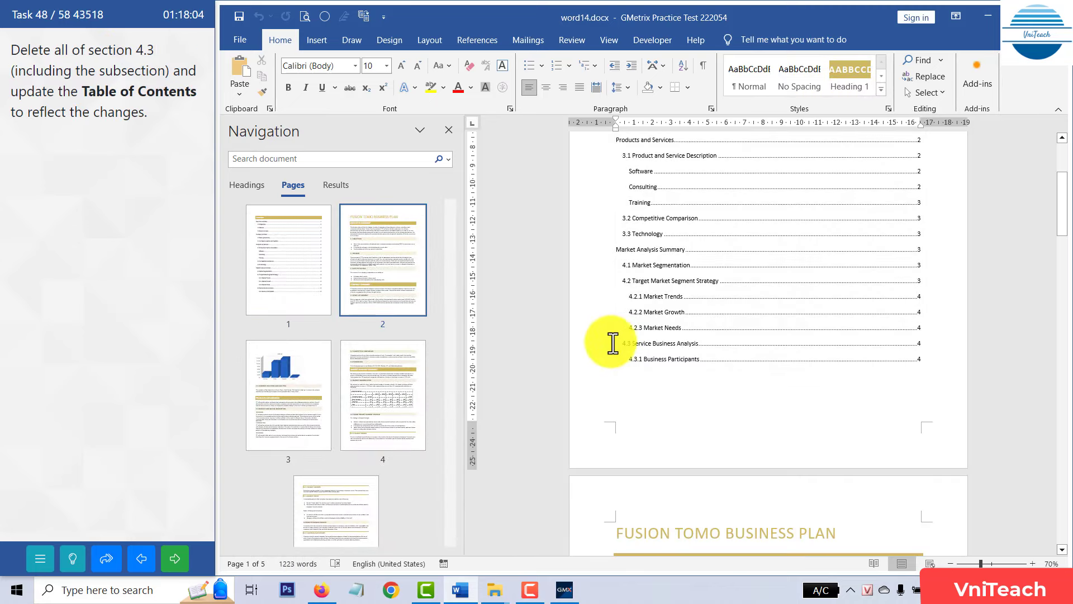
left_click_drag(623, 343, 851, 354)
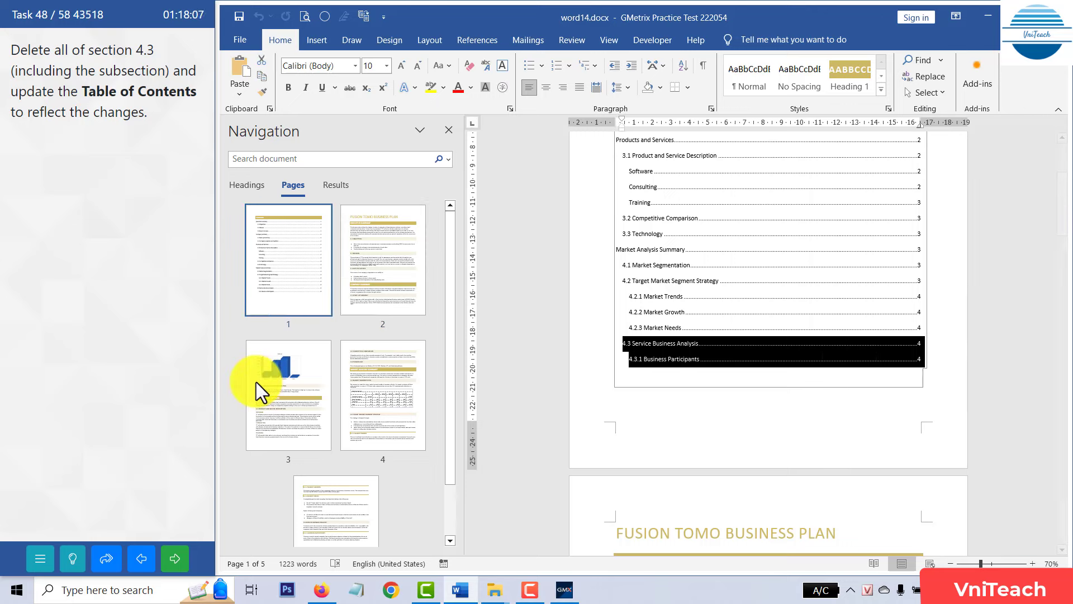
key("Delete")
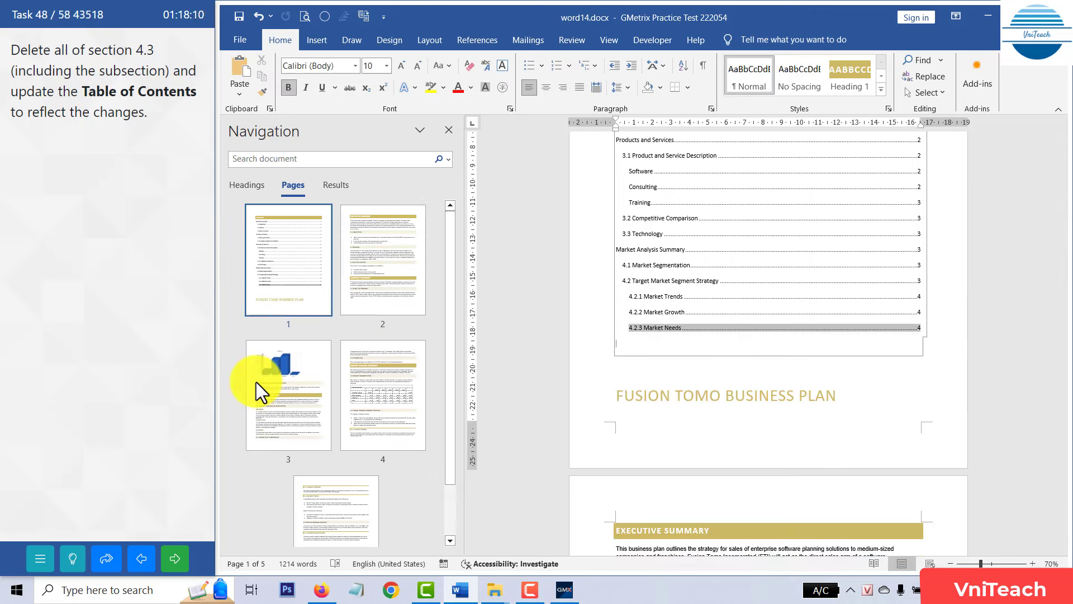
key("BackSpace")
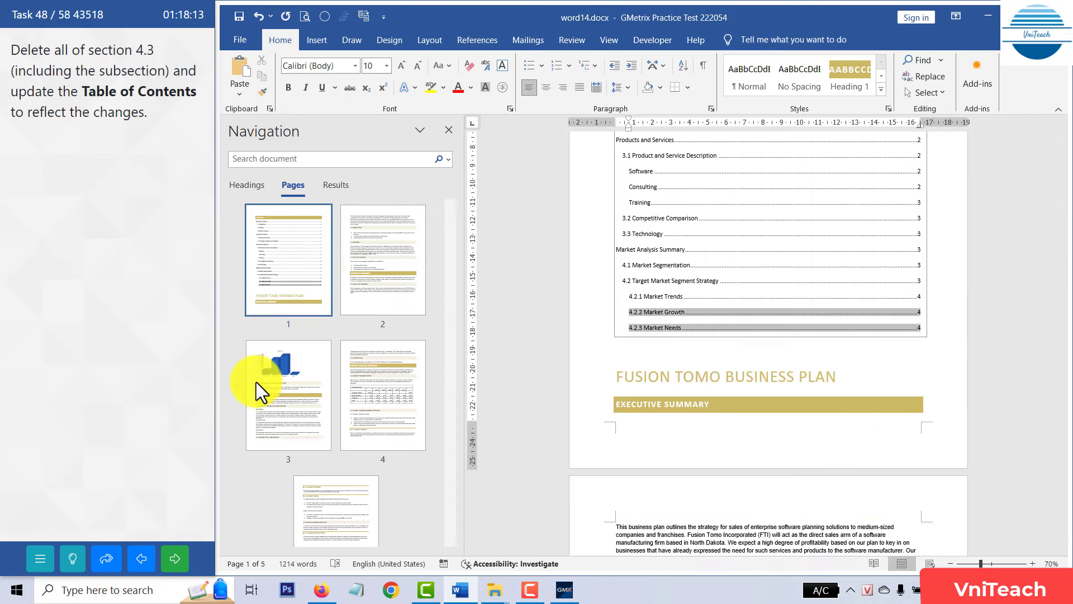
Step: Update the entire table of contents and move on to the next task
scroll(623, 359, "up", 3)
scroll(642, 407, "up", 3)
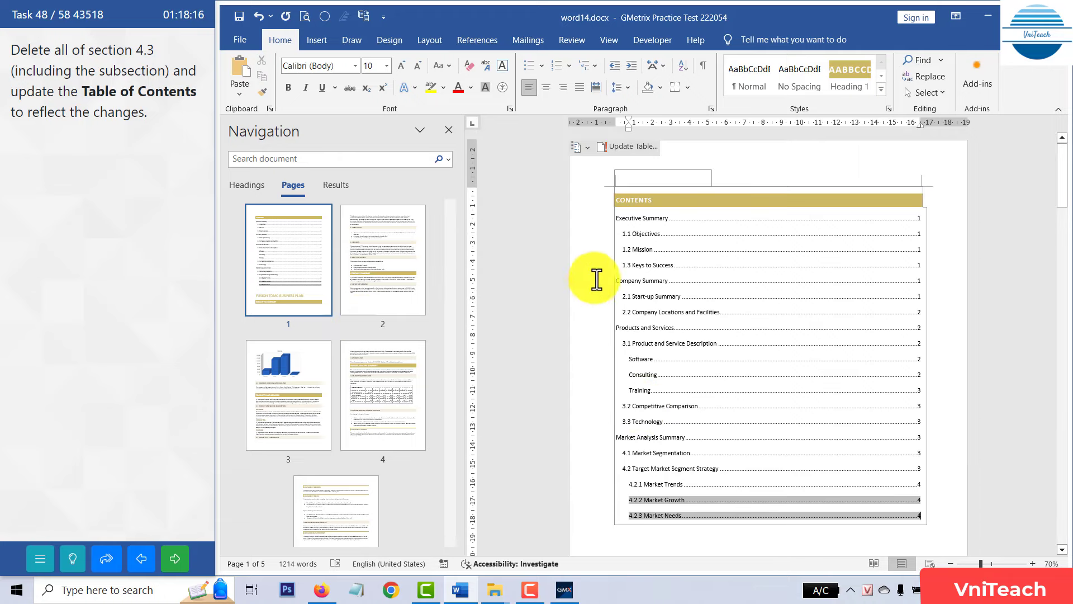
left_click(477, 40)
left_click(301, 76)
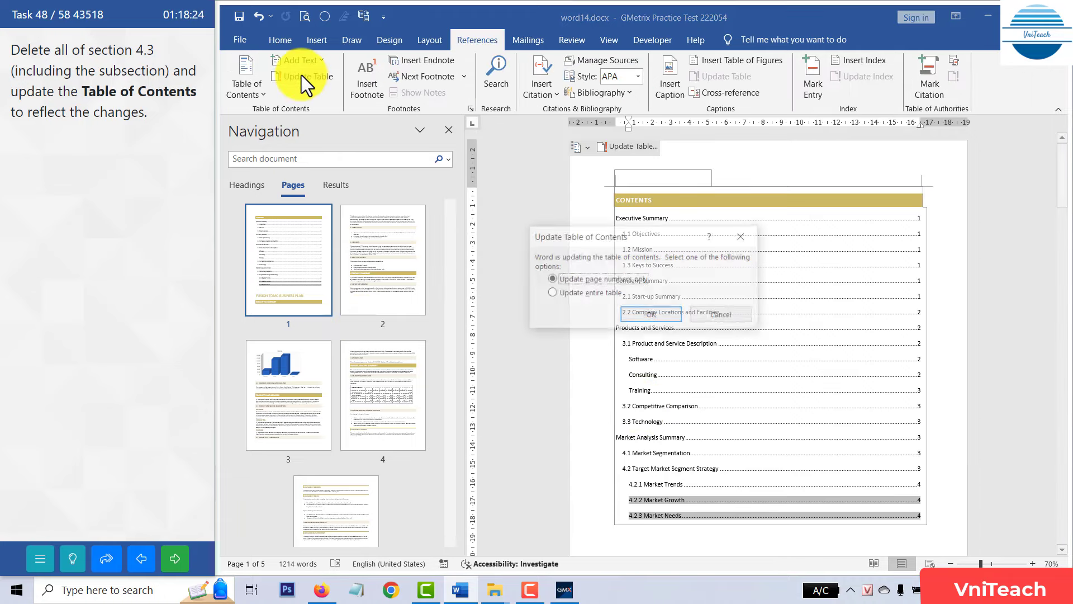
left_click(582, 294)
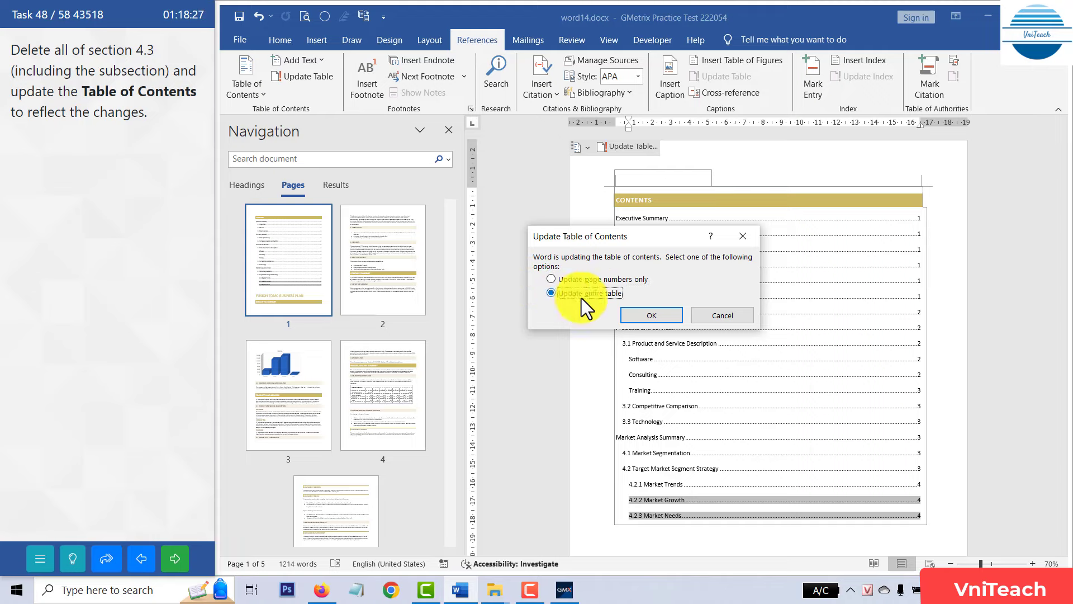
left_click(665, 316)
scroll(664, 316, "down", 2)
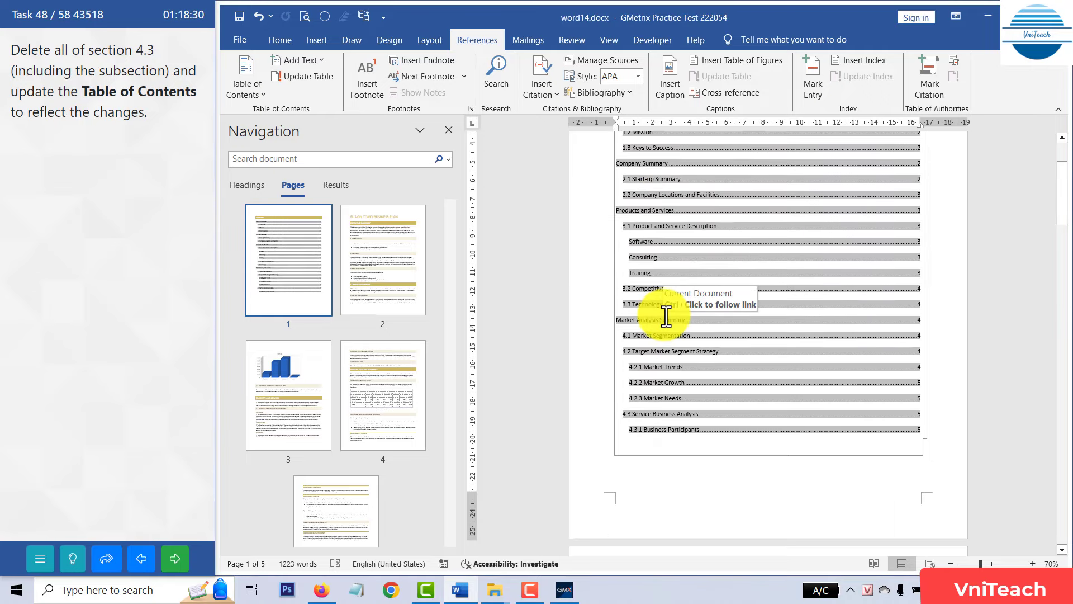
left_click(653, 484)
scroll(652, 484, "up", 1)
scroll(653, 484, "up", 2)
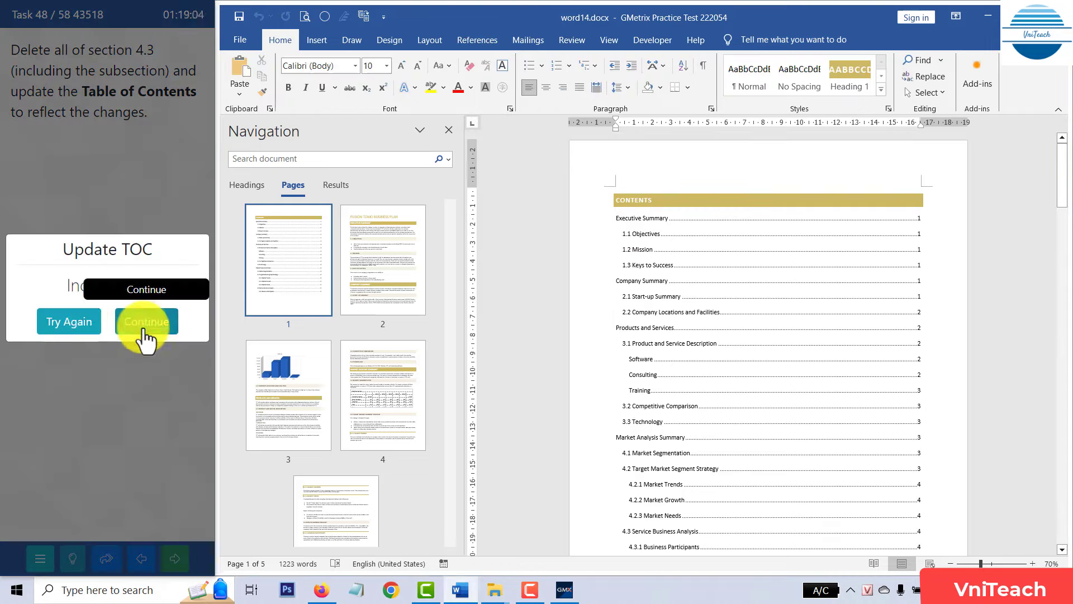
left_click(143, 321)
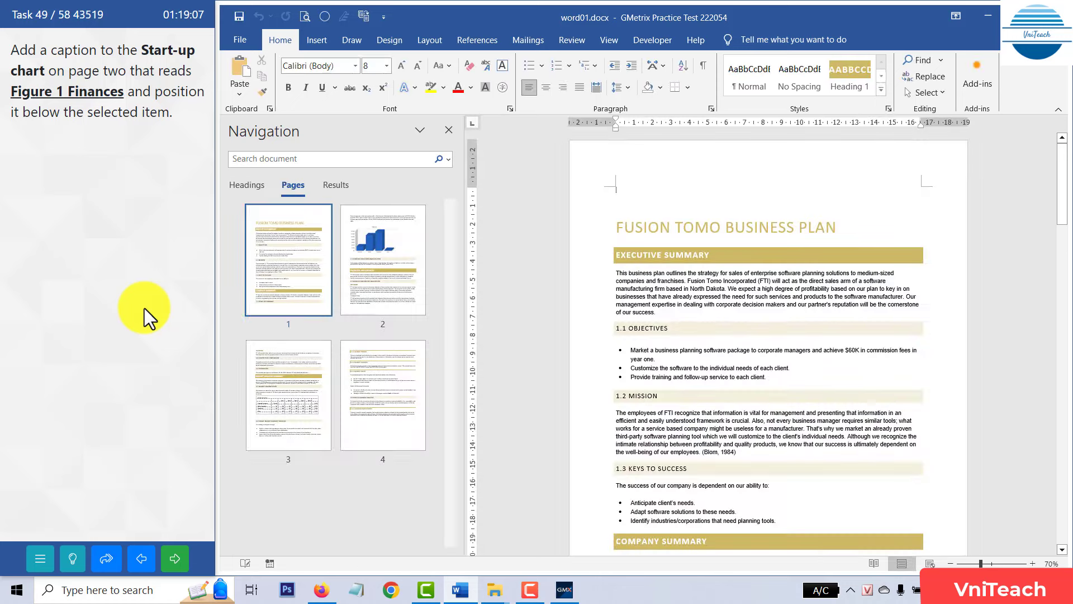
Step: Add the caption 'Figure 1 Finances' below the Start-up chart and submit
left_click_drag(52, 96, 180, 95)
key("ctrl+c")
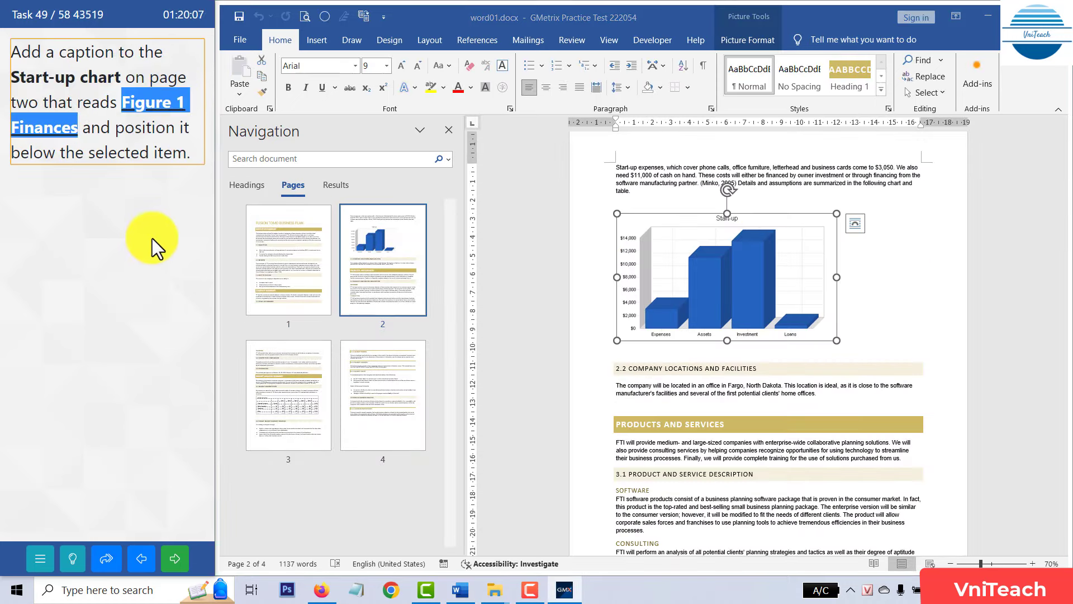
right_click(710, 264)
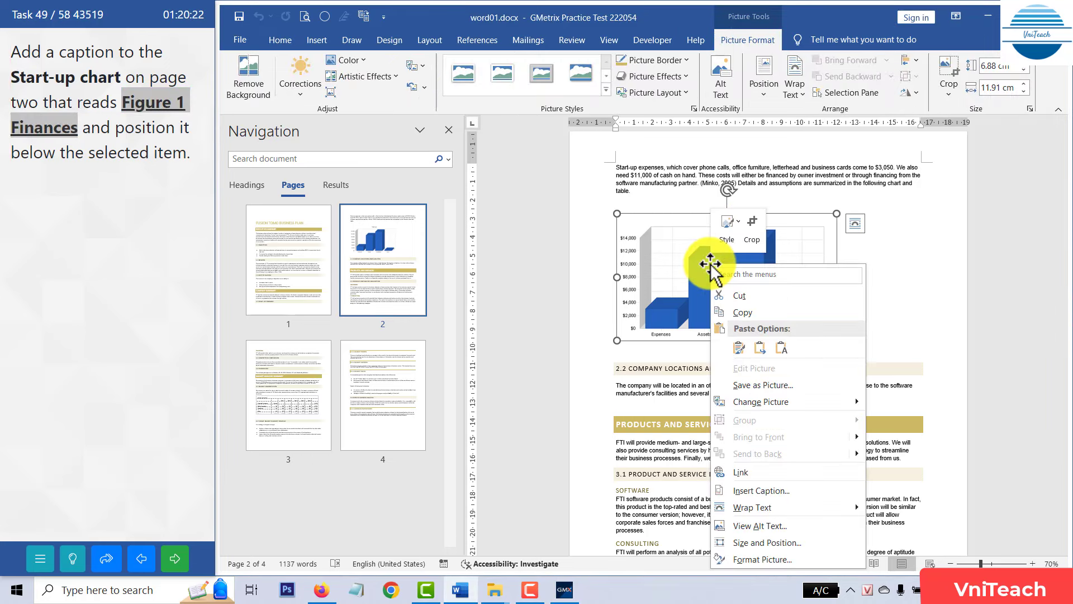
left_click(772, 490)
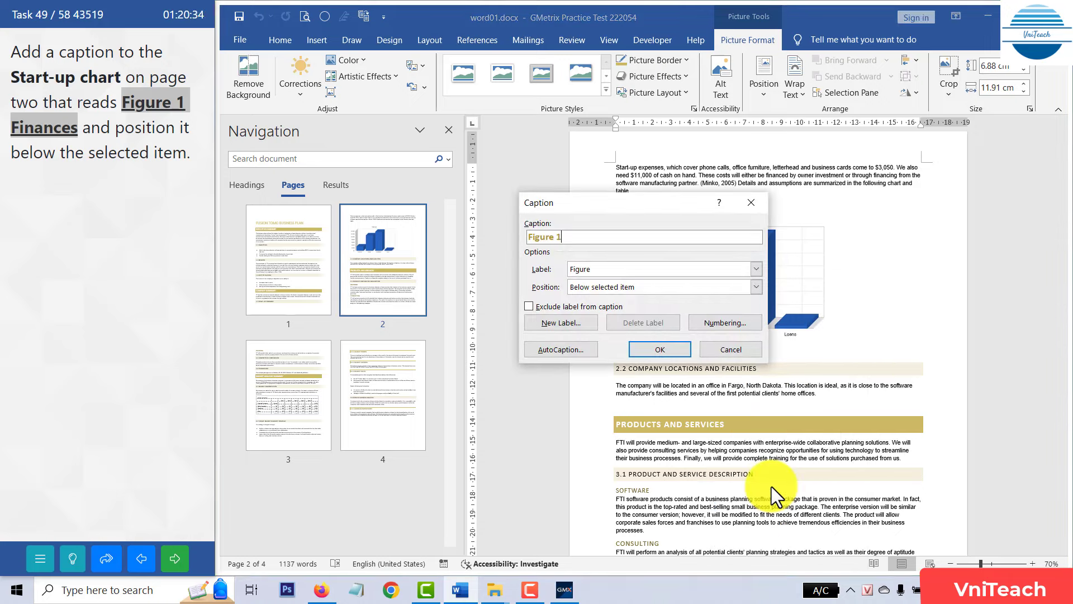
key("ctrl+v")
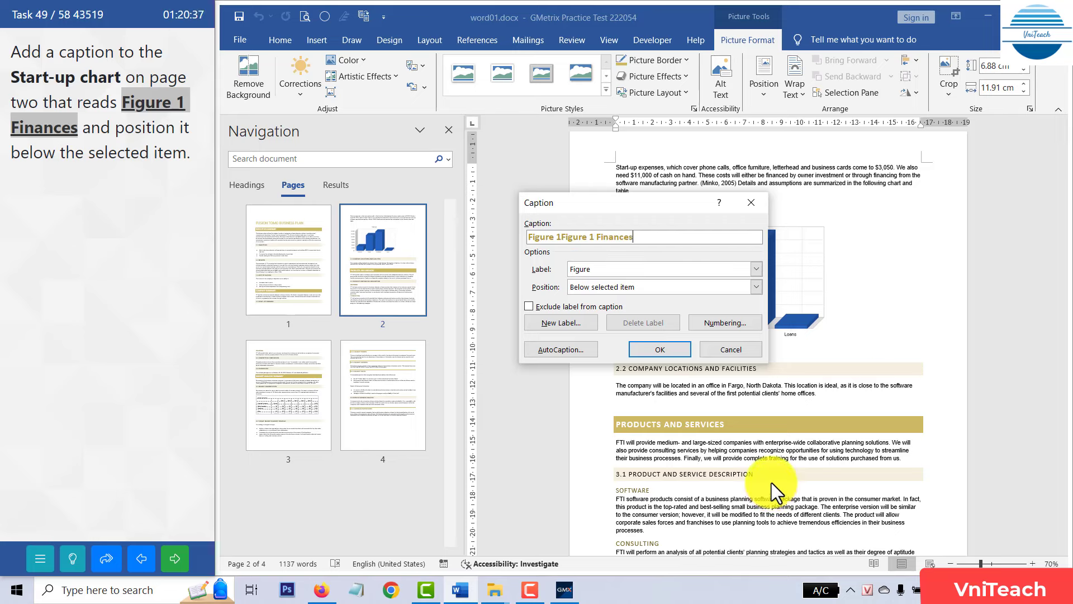
left_click(596, 236)
key("BackSpace")
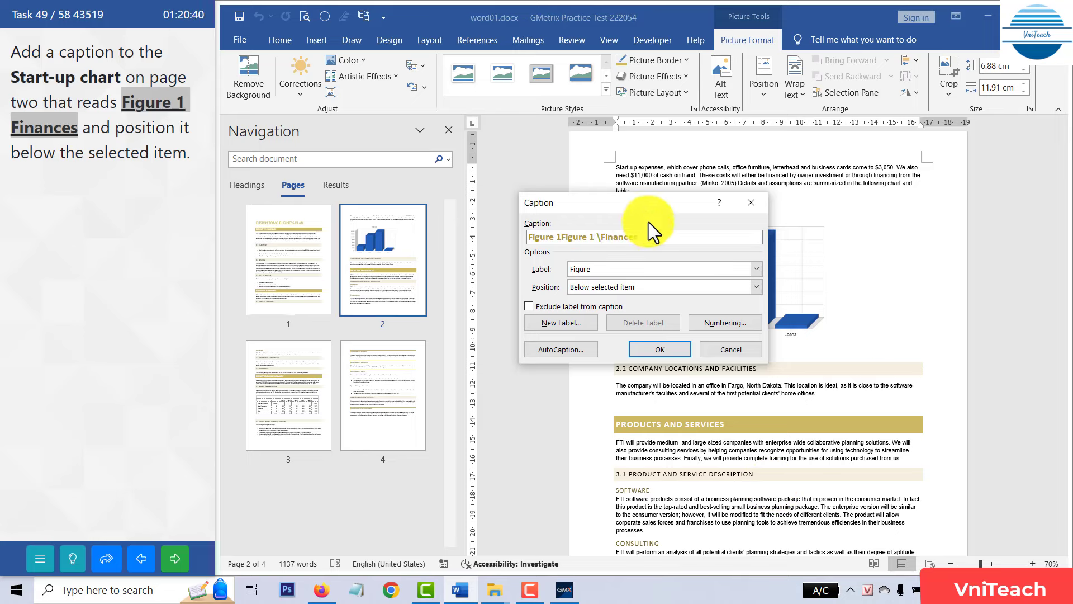
key("BackSpace")
key("BackSpace")
key("BackSpace")
key("BackSpace")
key("BackSpace")
key("BackSpace")
key("BackSpace")
key("BackSpace")
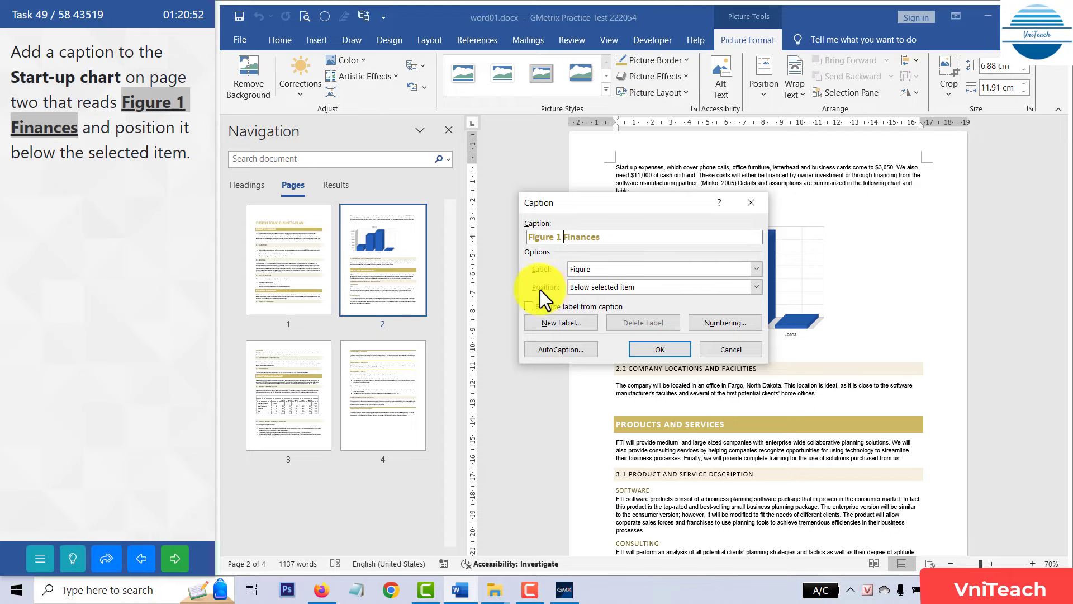
left_click(658, 351)
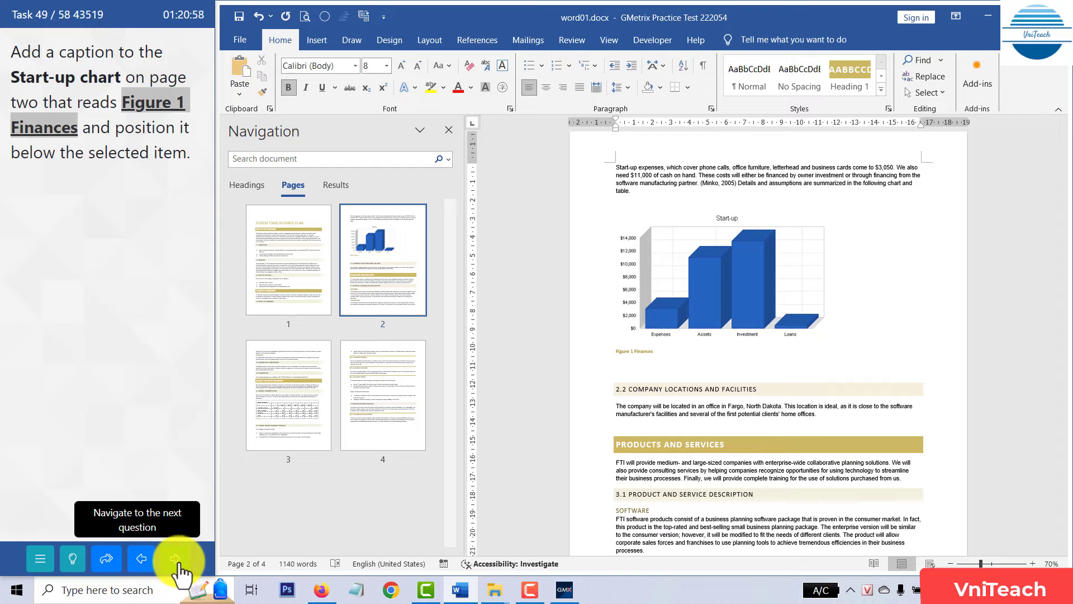
left_click(175, 558)
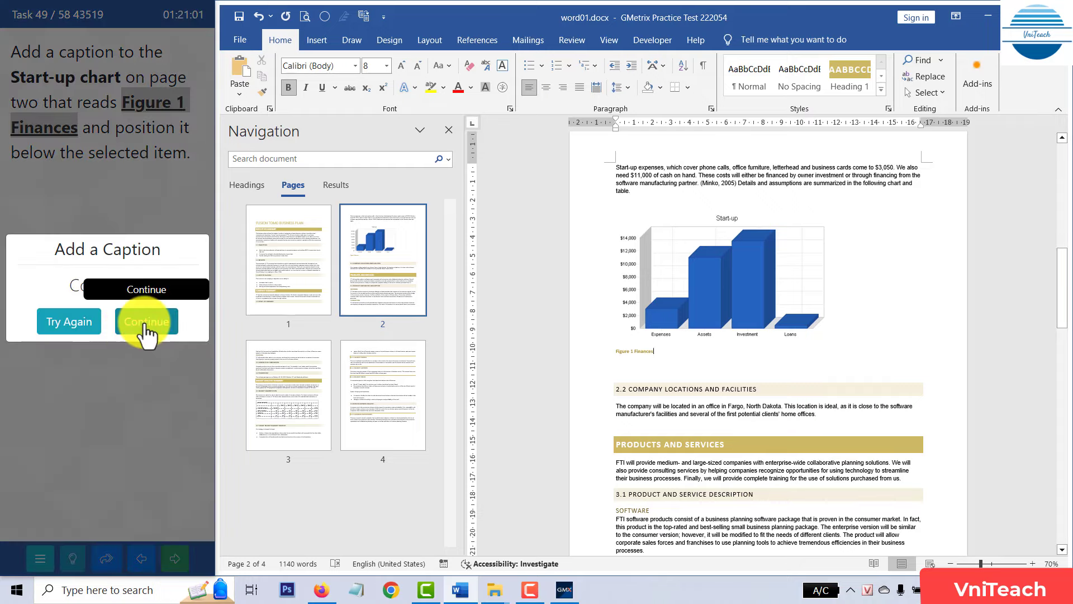
left_click(147, 332)
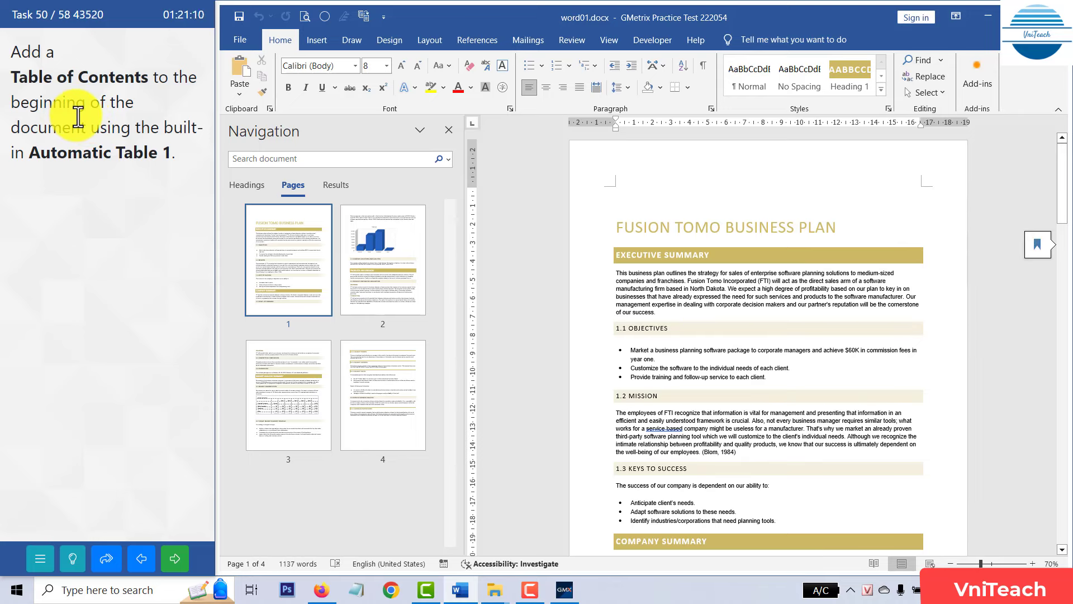
Step: Insert an Automatic Table 1 table of contents at the start of the business plan and submit
left_click(619, 206)
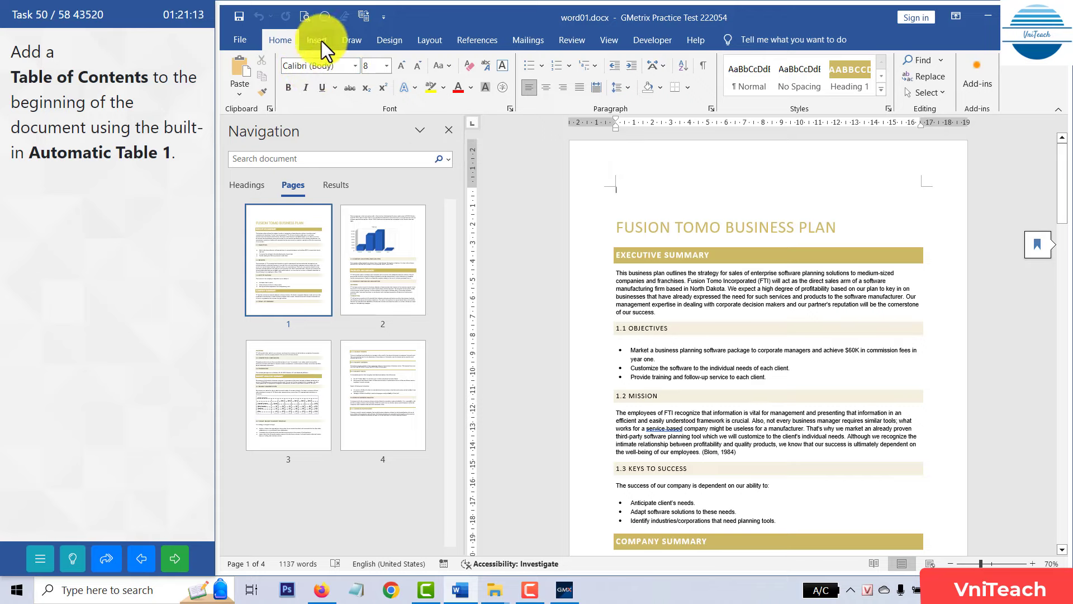
left_click(463, 42)
left_click(251, 96)
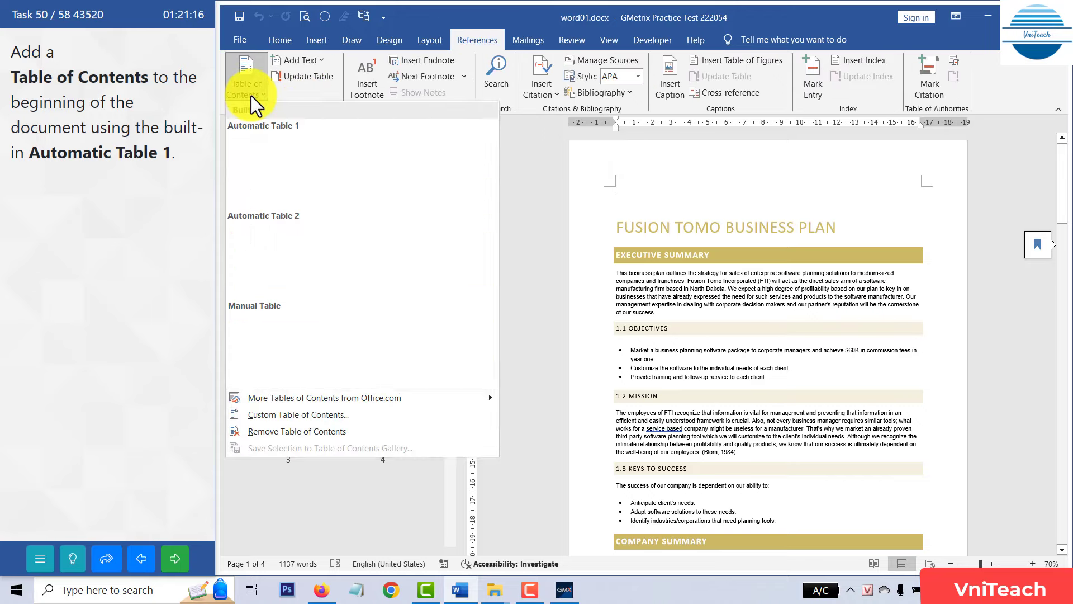
left_click(366, 175)
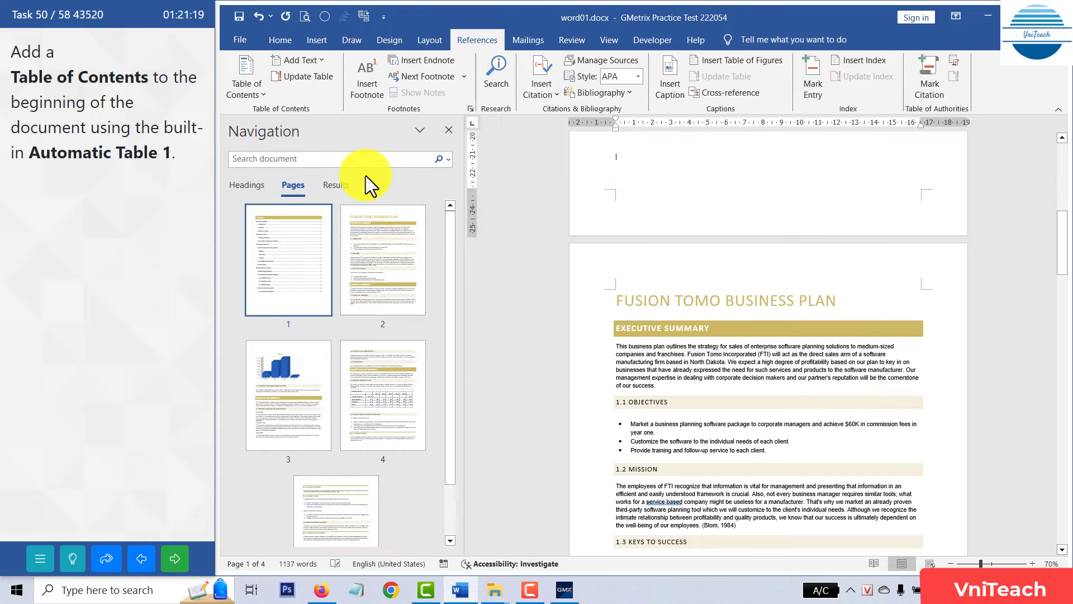
left_click(175, 559)
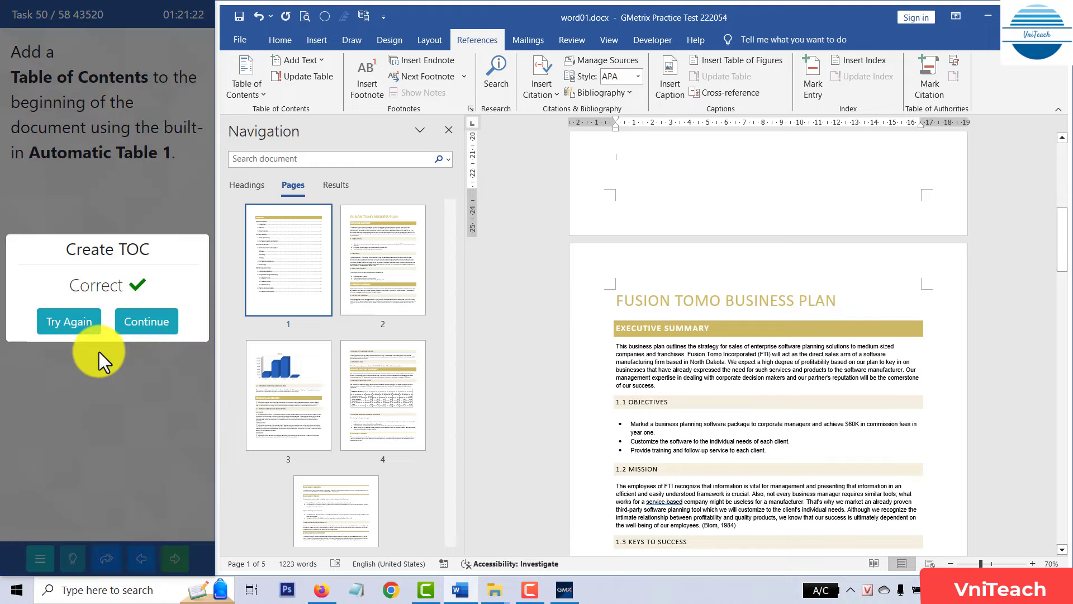
Step: Move to the next task and start Save As into the GMetrixTemplates folder
left_click(148, 326)
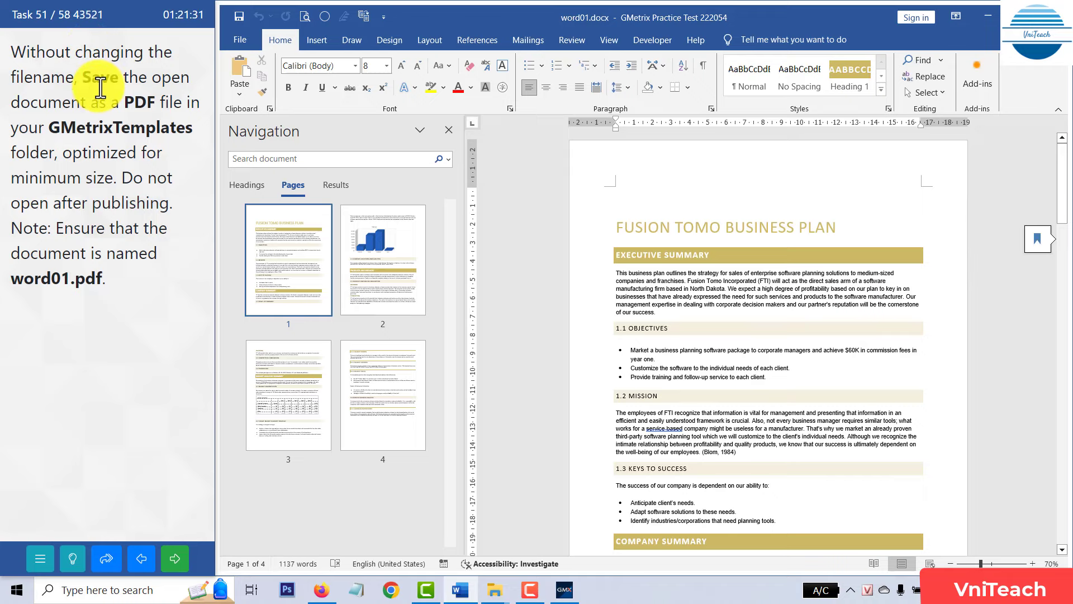
left_click(247, 41)
left_click(290, 257)
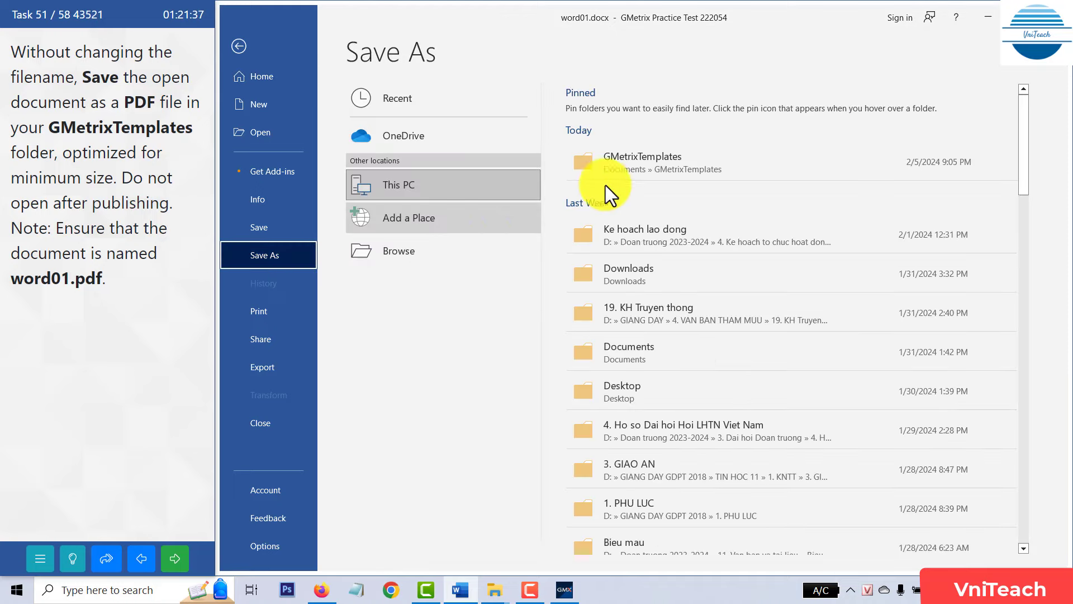
left_click(683, 158)
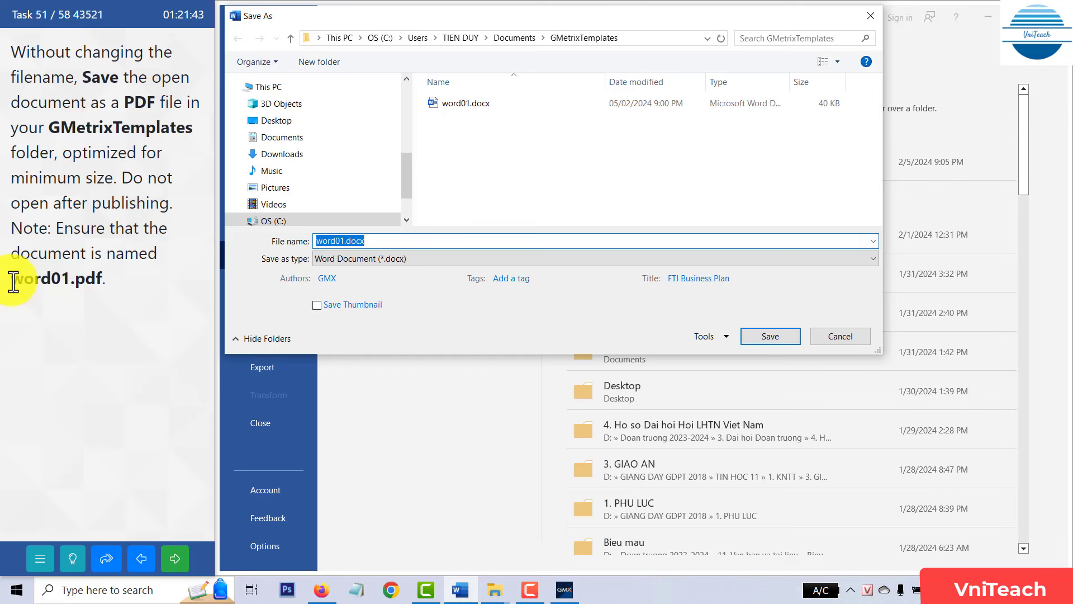
Step: Name the copy word01.pdf, set the type to PDF, and publish it
left_click_drag(13, 282, 105, 280)
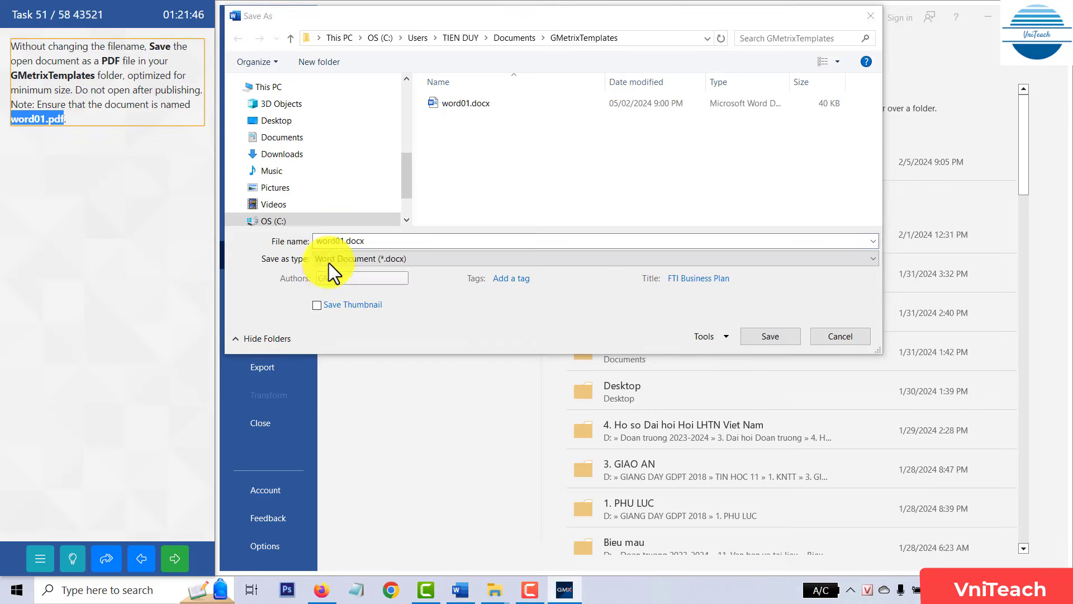
key("ctrl+c")
left_click(386, 240)
key("ctrl+a")
key("ctrl+v")
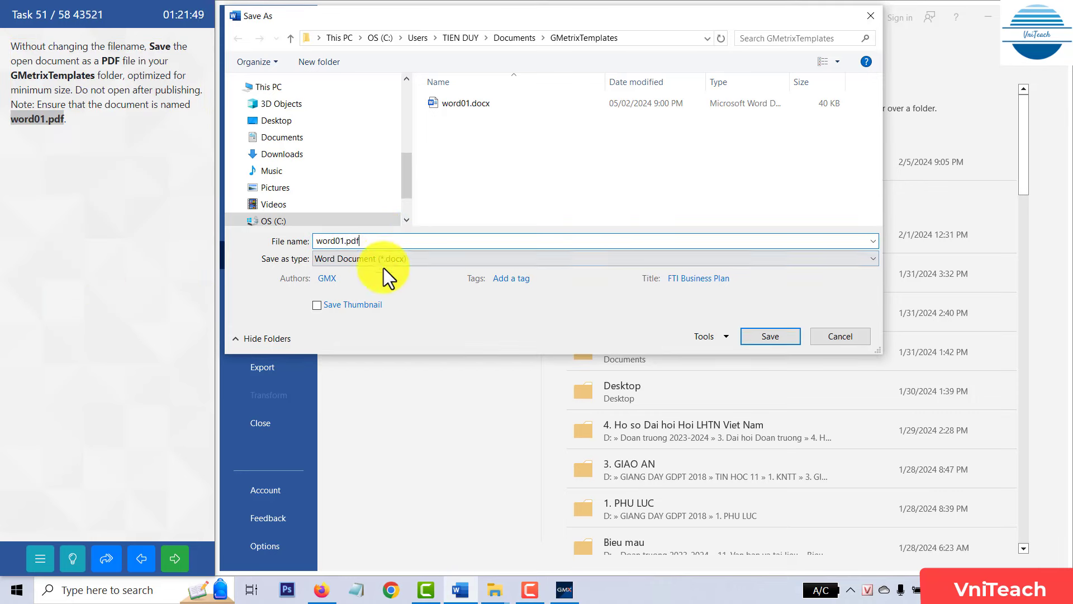
left_click(383, 260)
left_click(336, 340)
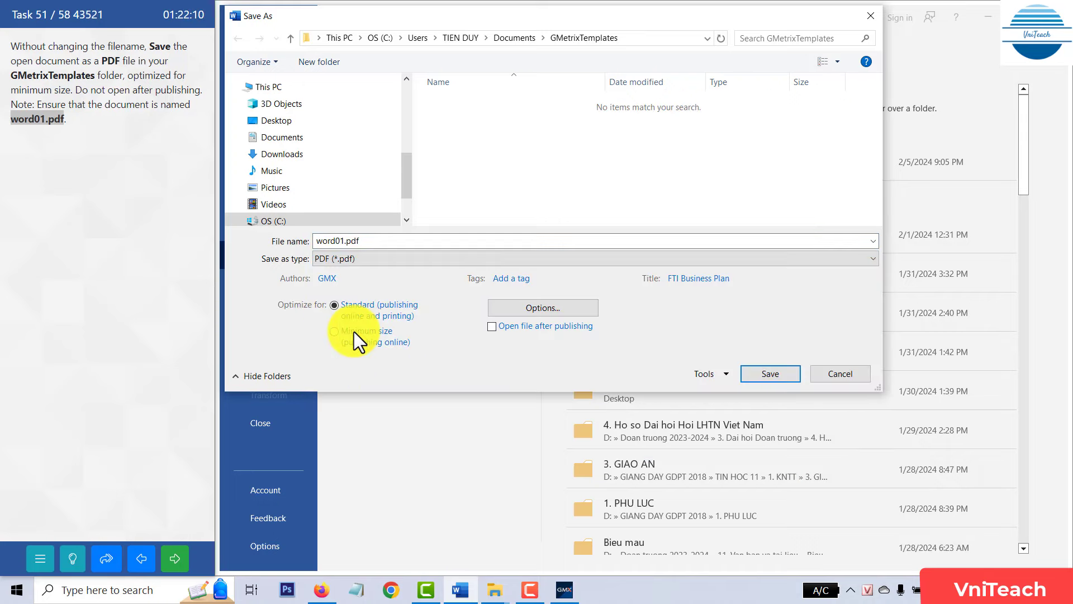
left_click(771, 374)
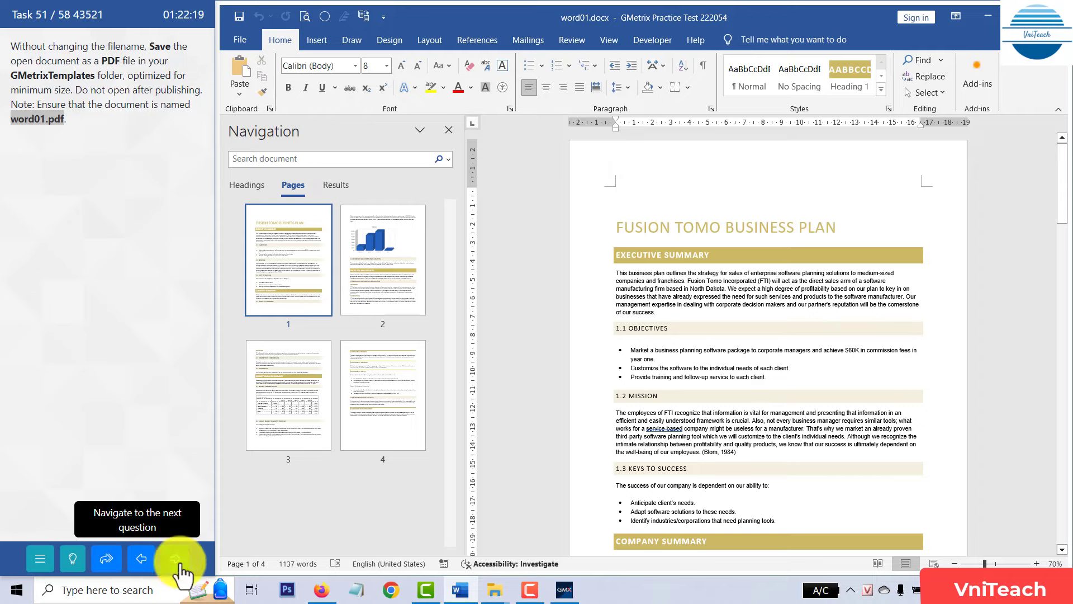
Step: In Save options, enable Embed fonts in the file and only the characters used, then submit
left_click(159, 335)
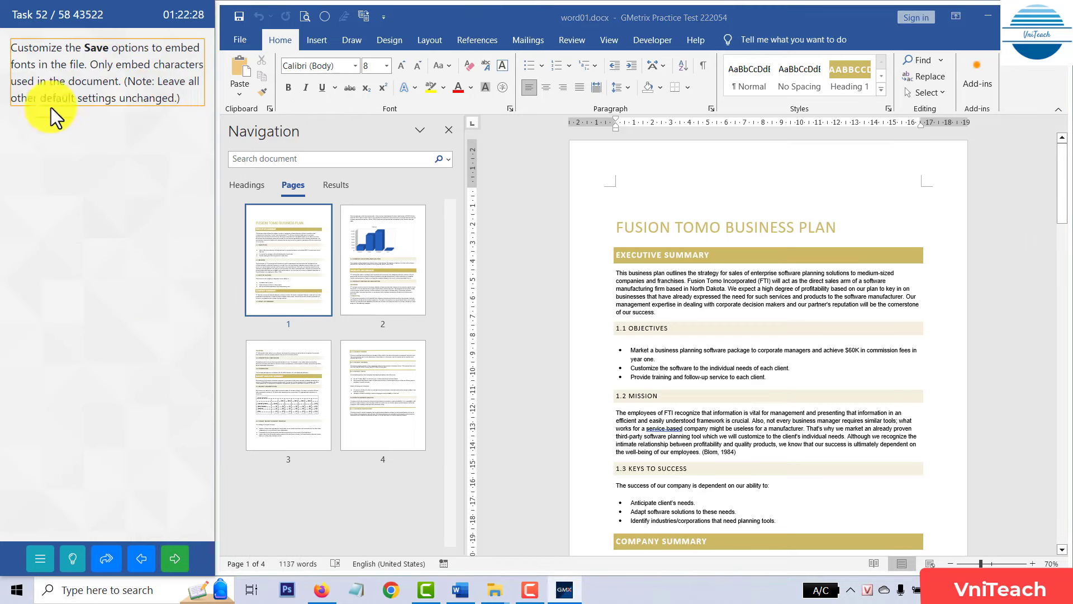
left_click(241, 40)
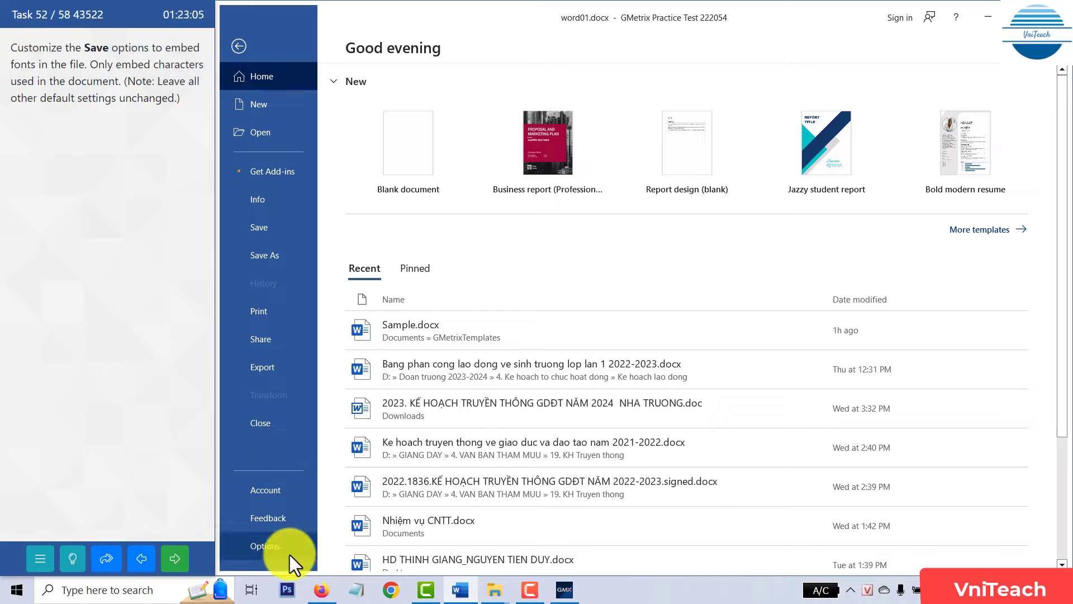
left_click(289, 552)
left_click(386, 143)
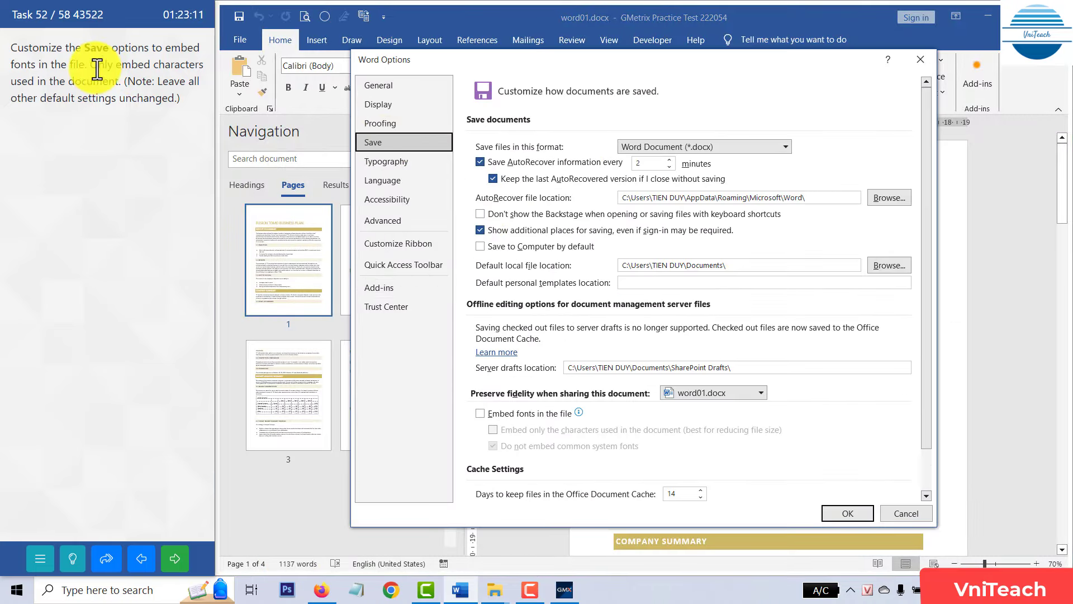
left_click(480, 414)
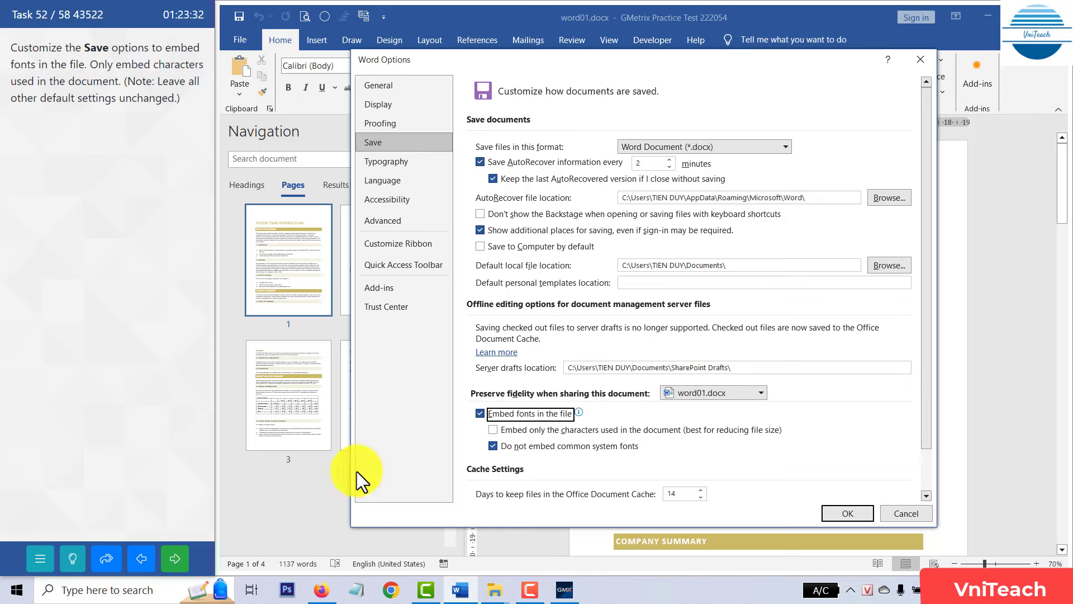
left_click(493, 430)
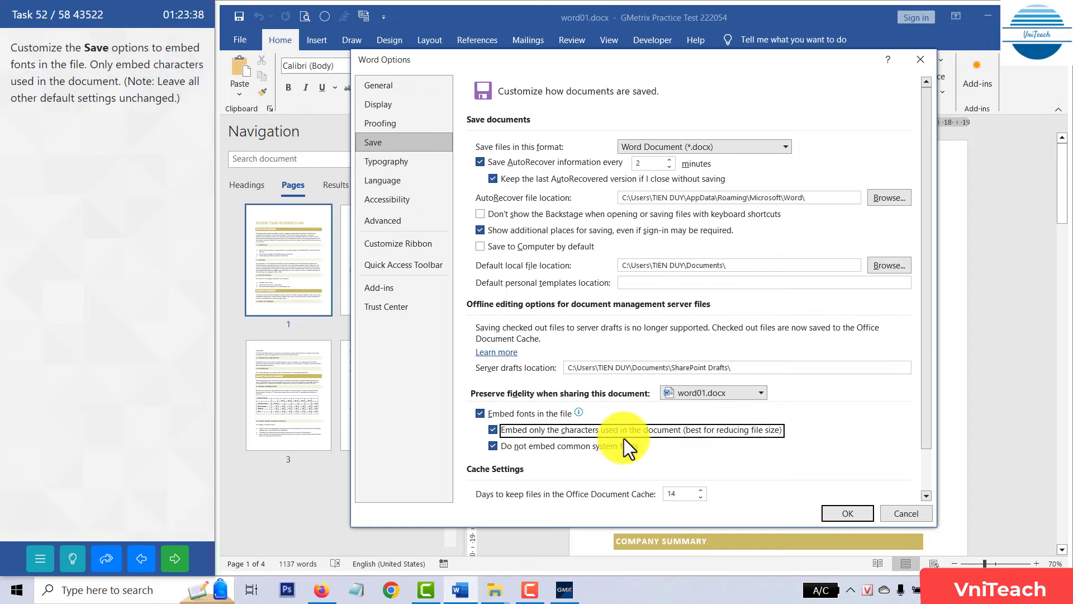
left_click(846, 513)
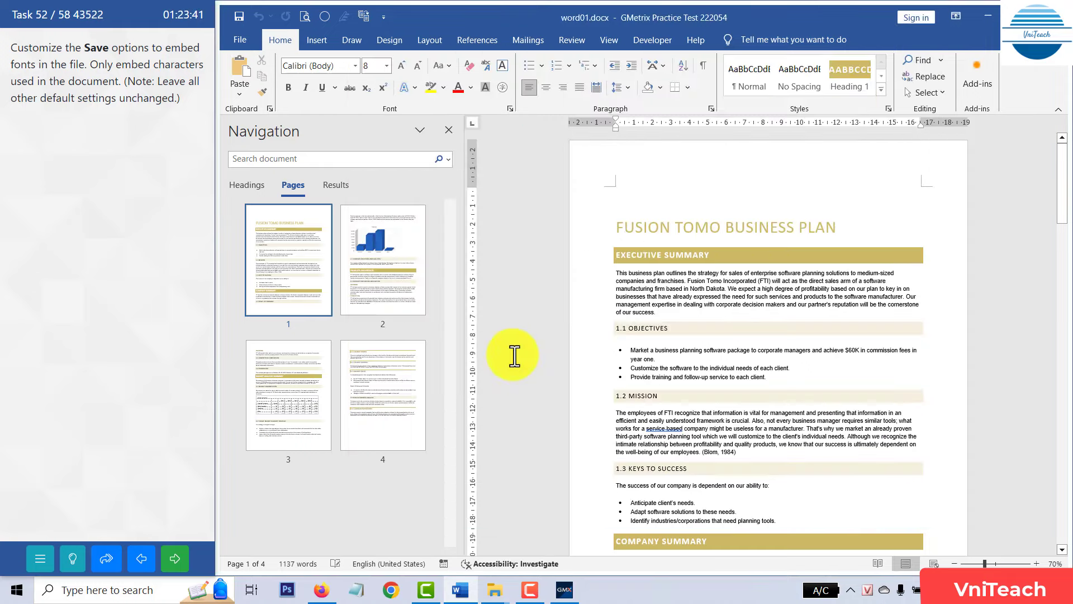
left_click(190, 559)
Step: Insert the built-in Whisp footer, close footer editing, and submit the task
left_click(155, 346)
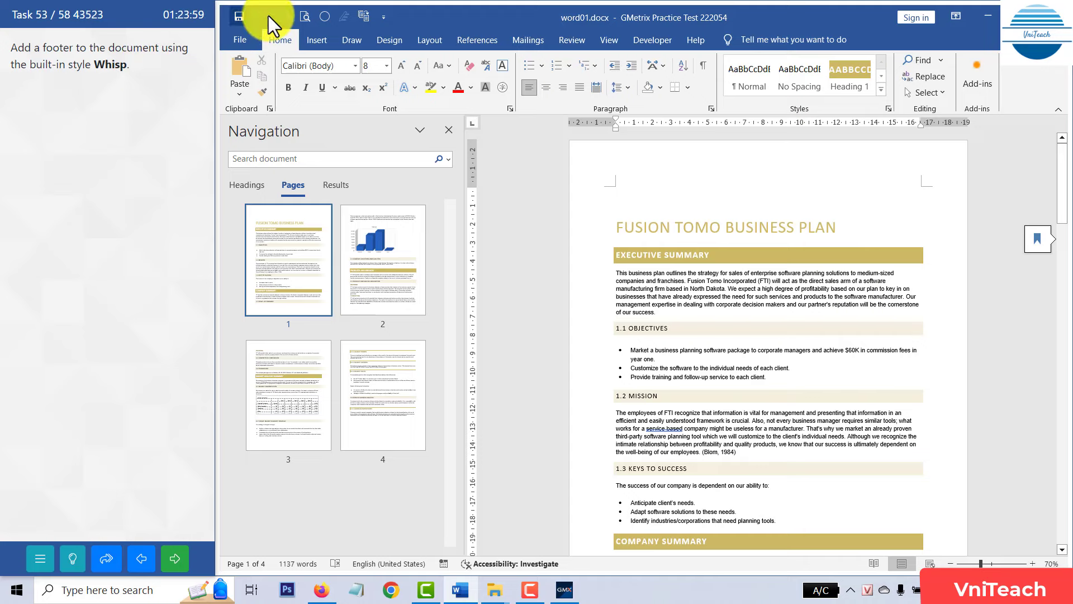
left_click(317, 40)
left_click(749, 76)
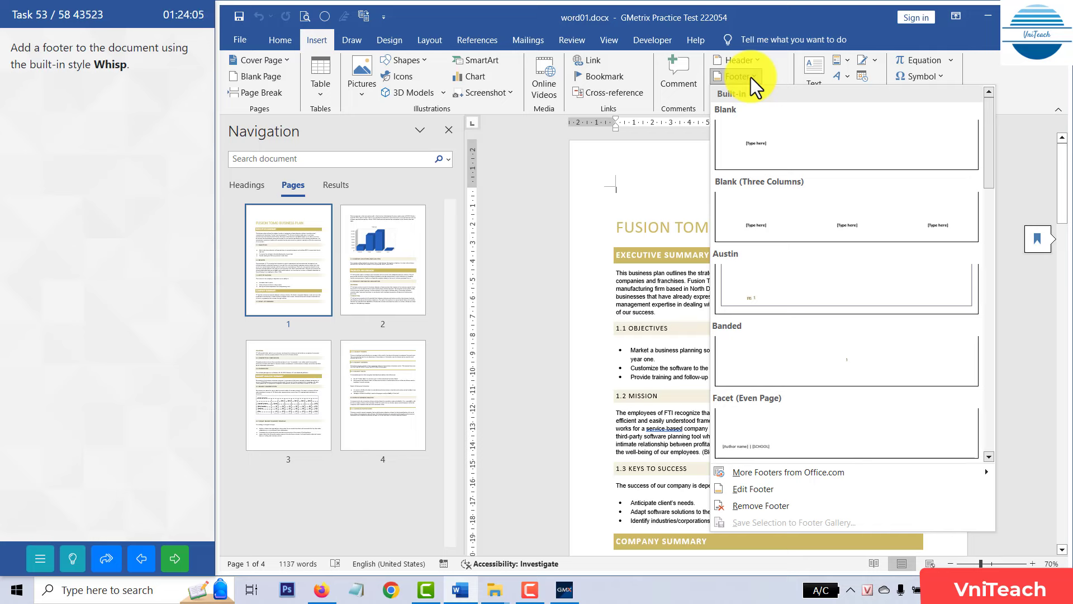
scroll(834, 350, "down", 10)
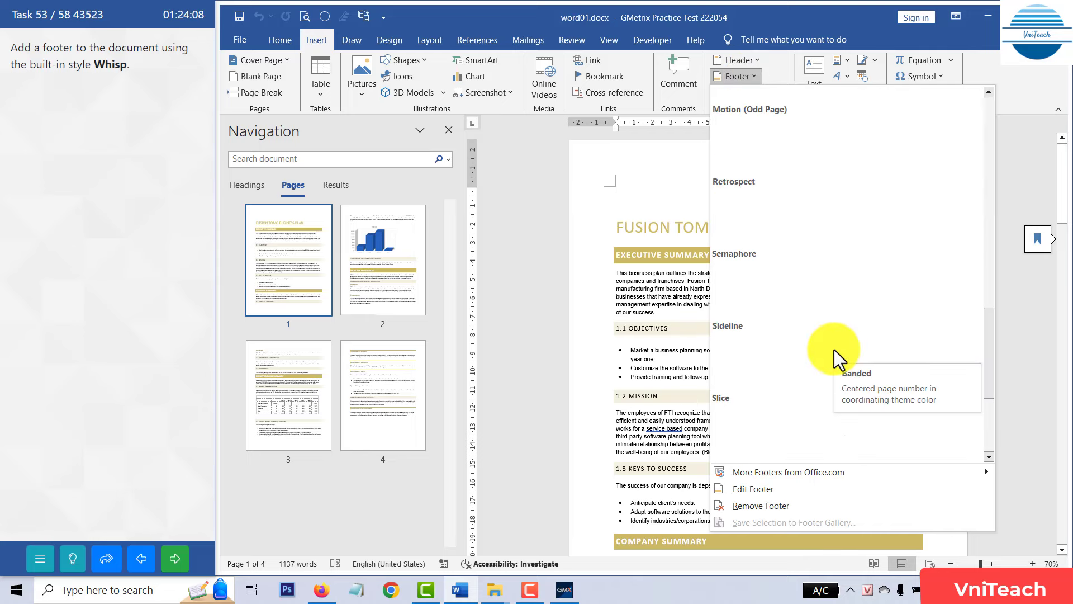
scroll(835, 350, "down", 3)
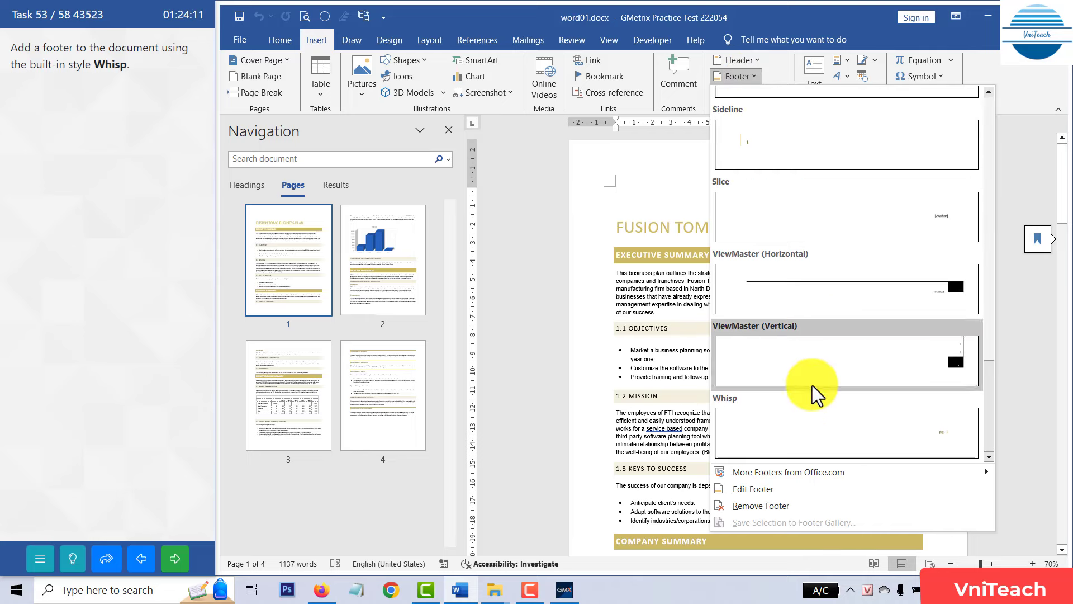
left_click(756, 418)
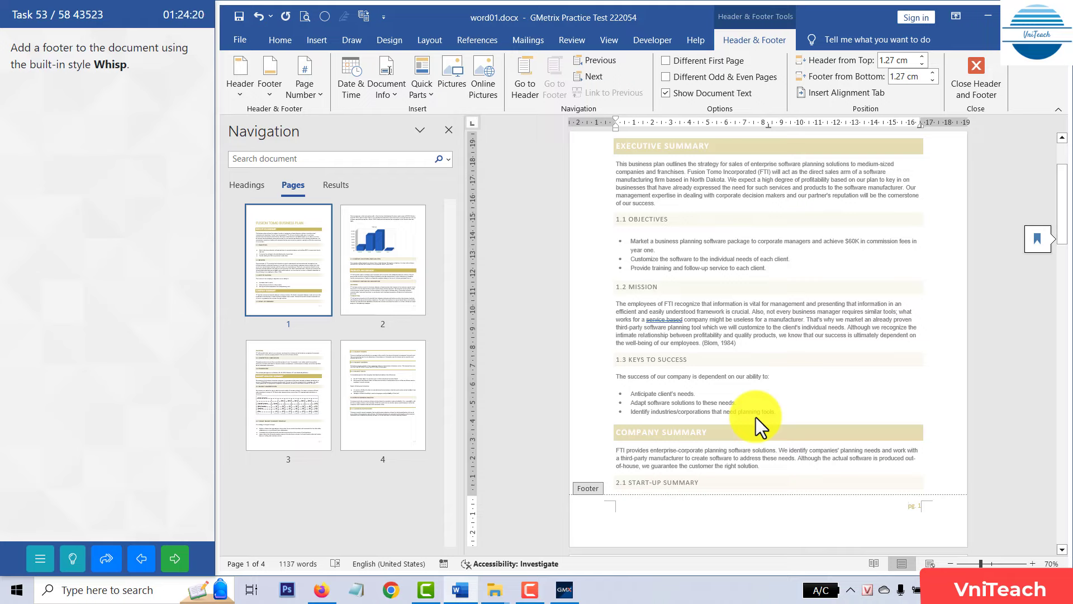
left_click(962, 92)
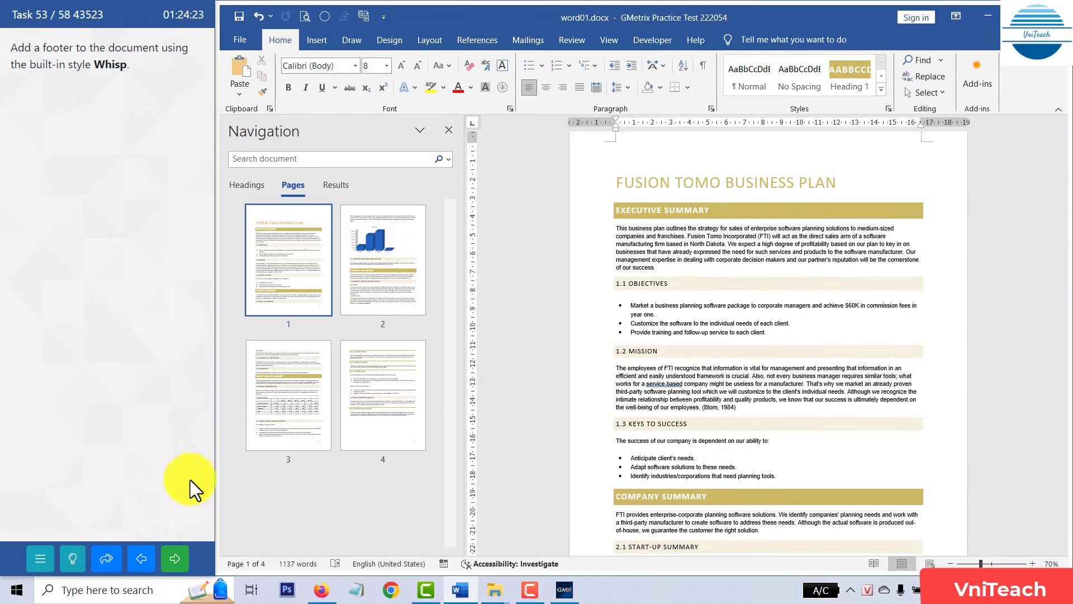
left_click(185, 566)
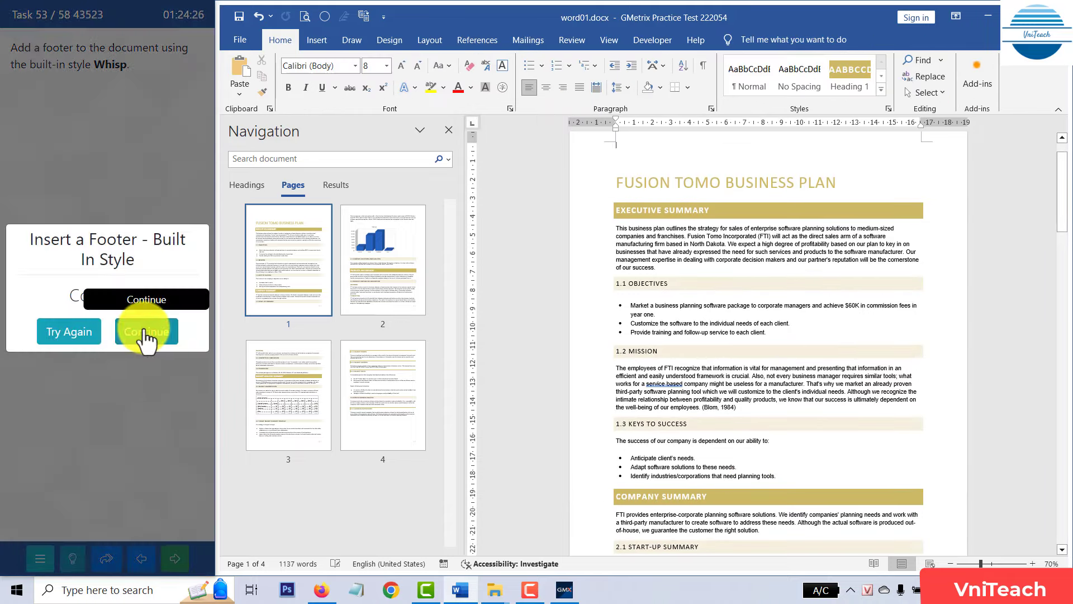
left_click(145, 320)
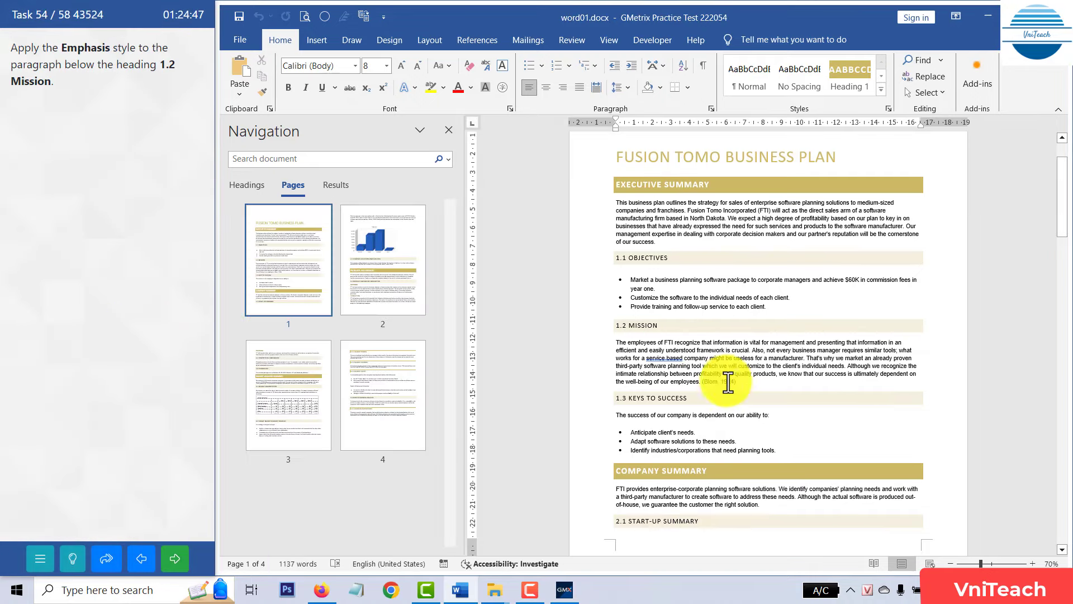
Step: Apply the Emphasis style to the paragraph under 1.2 Mission and submit
left_click_drag(755, 383, 617, 342)
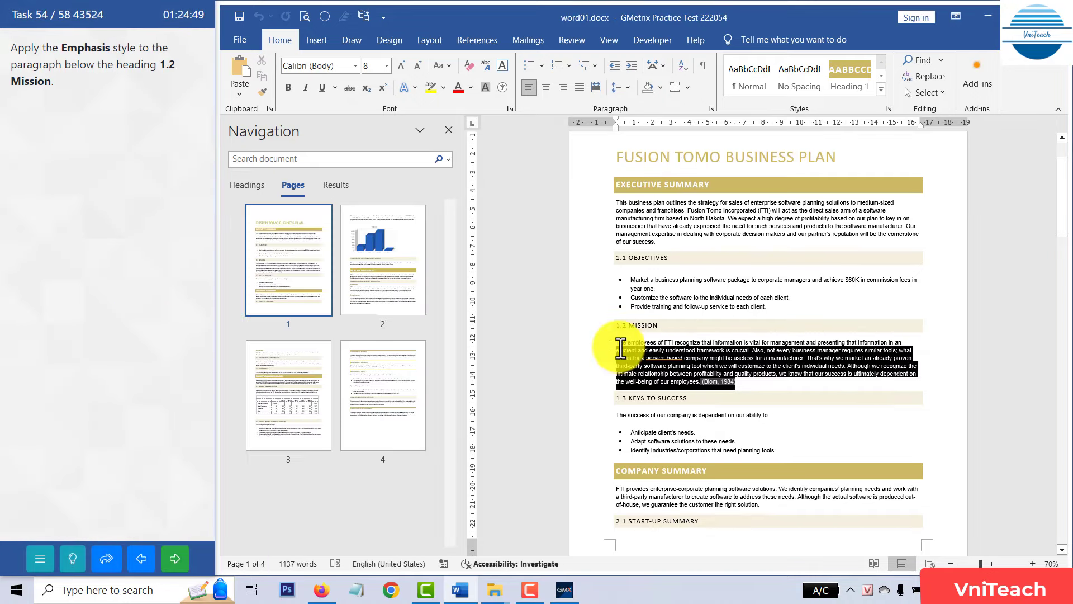
left_click(882, 90)
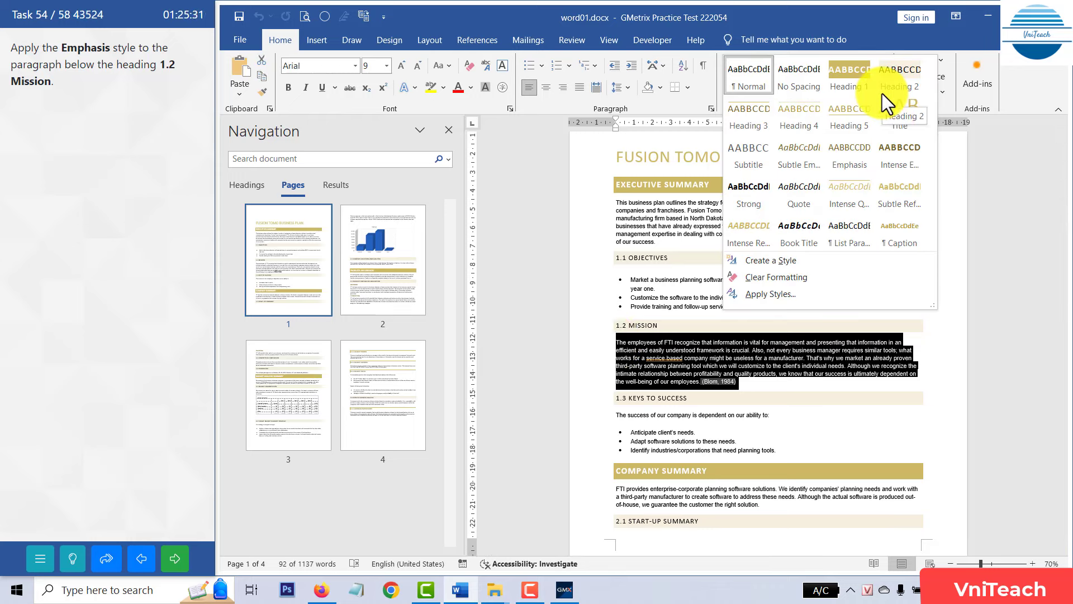
left_click(854, 163)
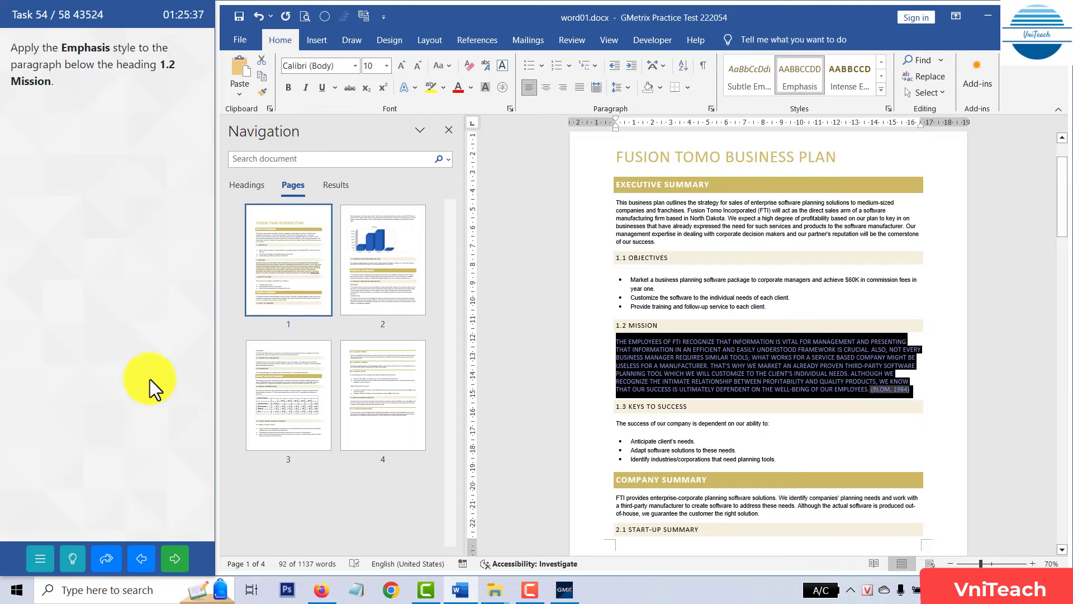
left_click(721, 307)
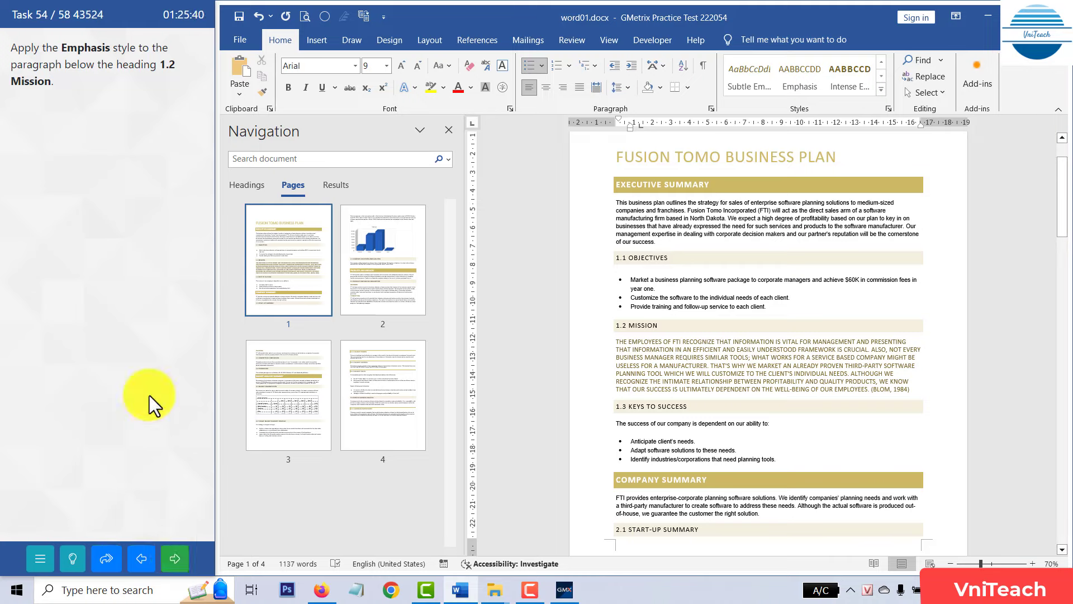
left_click(147, 340)
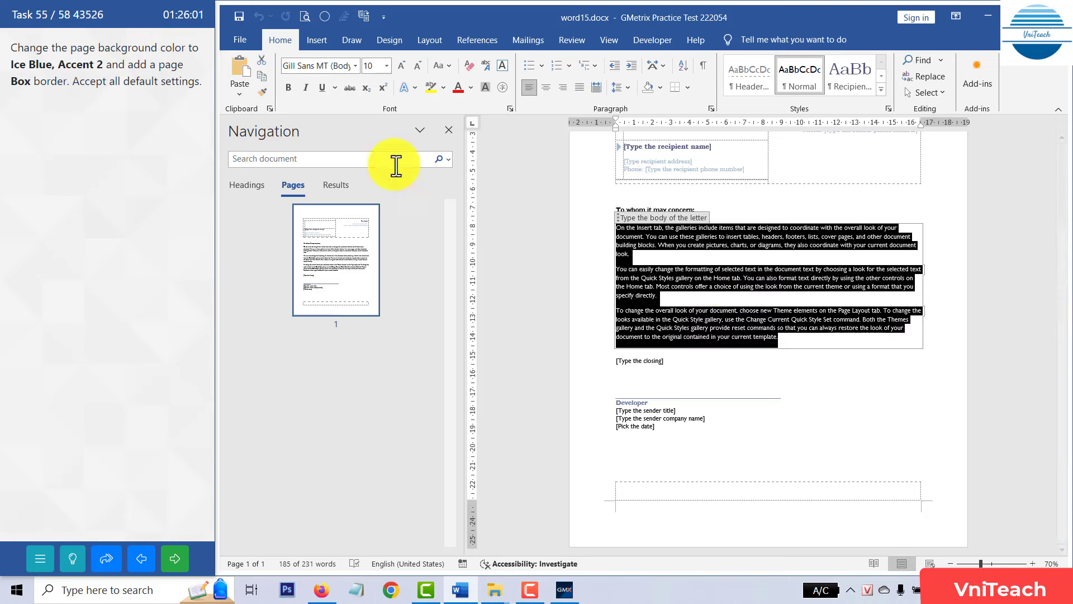
Step: Set the page colour of the letter to Ice Blue, Accent 2
left_click(604, 176)
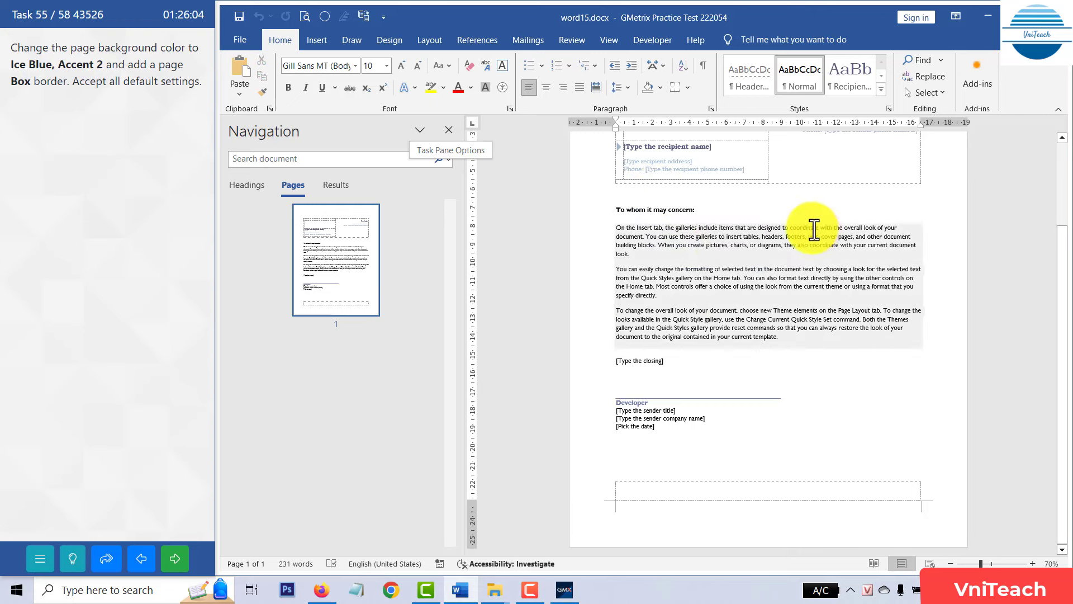
left_click(399, 42)
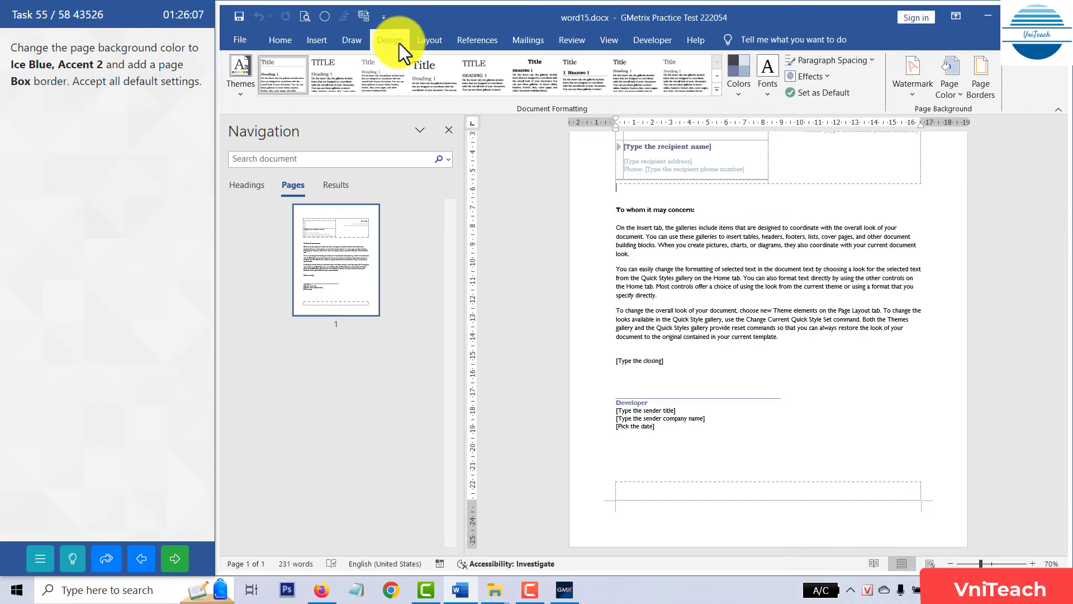
left_click(944, 95)
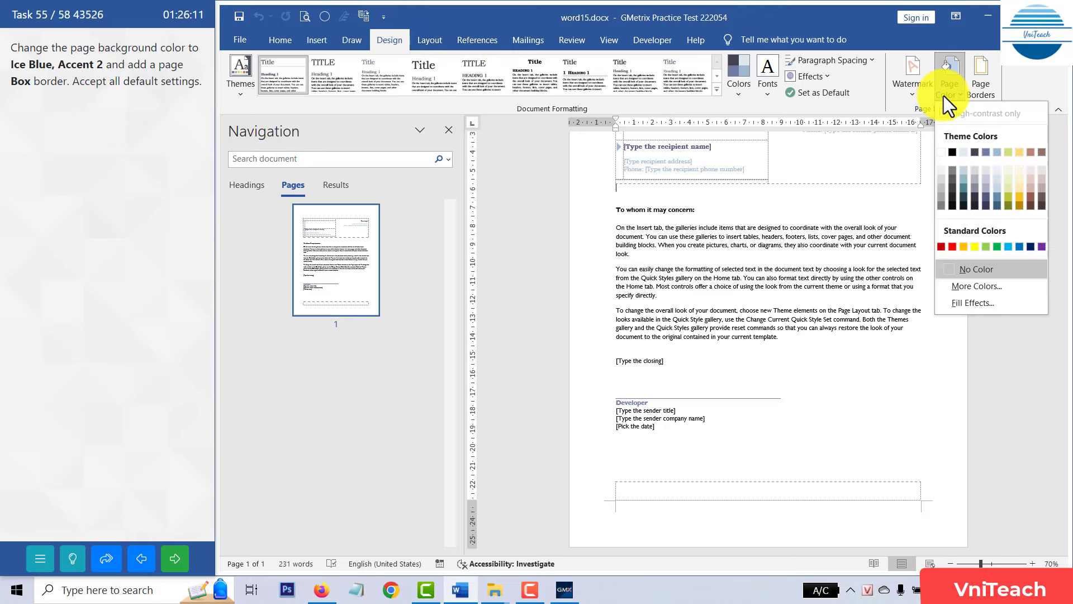
left_click(995, 149)
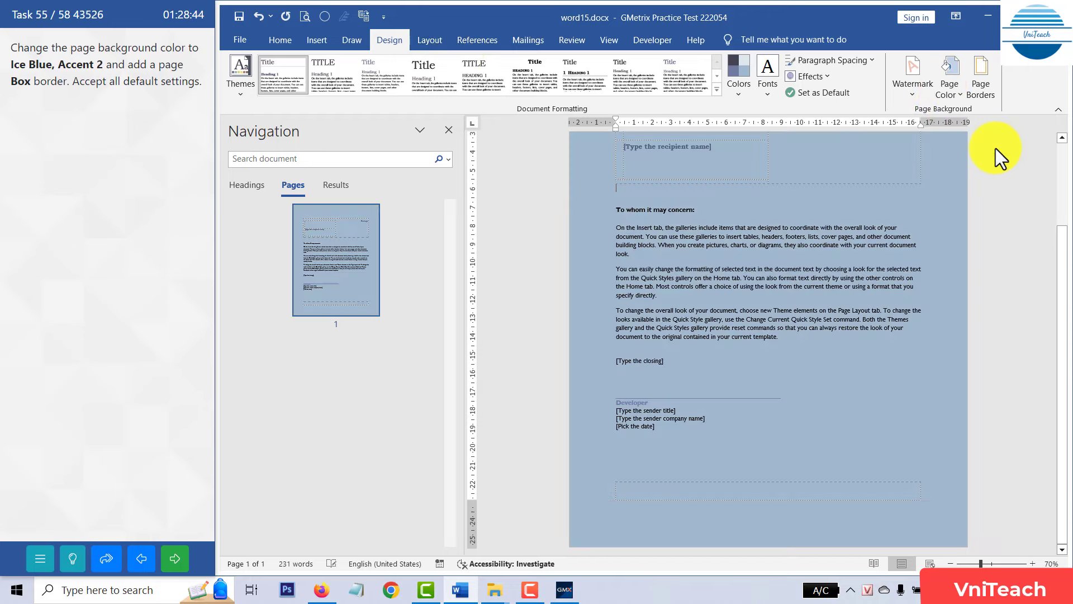
Step: Add a Box page border, then submit the task and continue
left_click(975, 92)
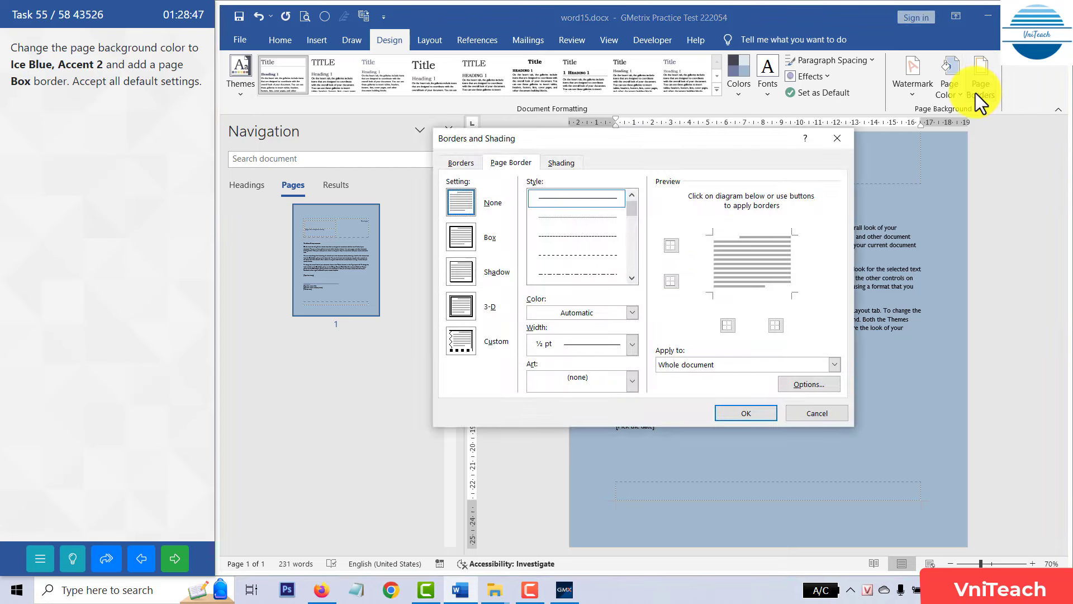
left_click(467, 237)
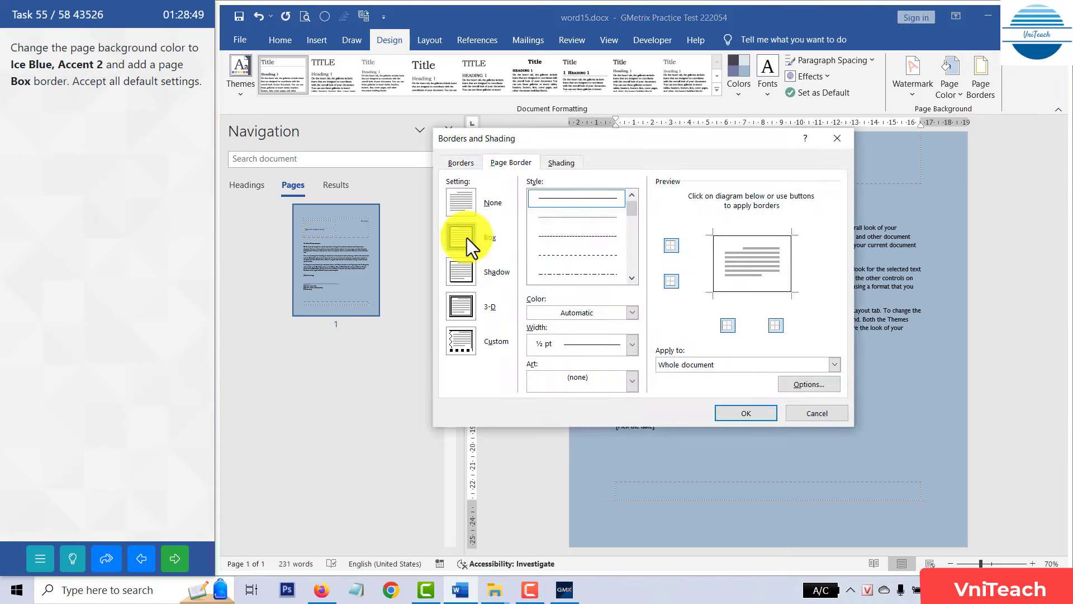
left_click(726, 417)
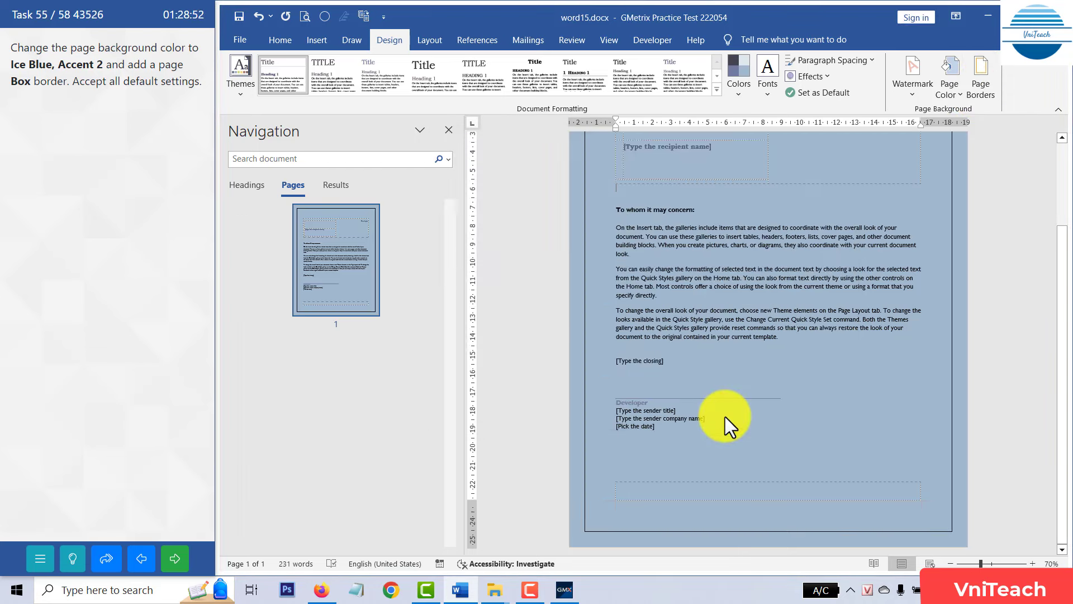
left_click(175, 559)
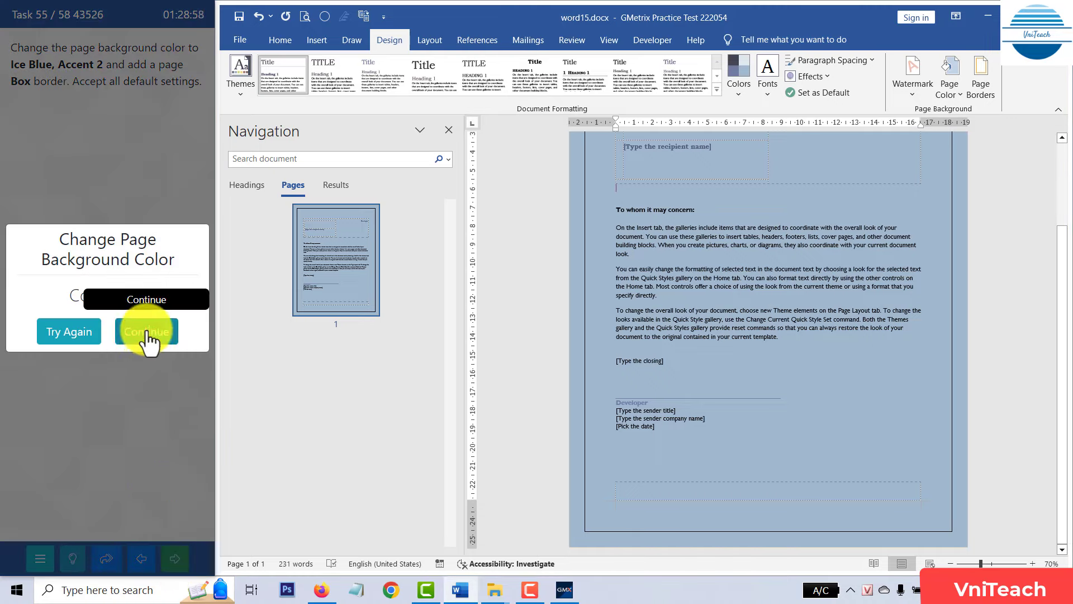
left_click(147, 330)
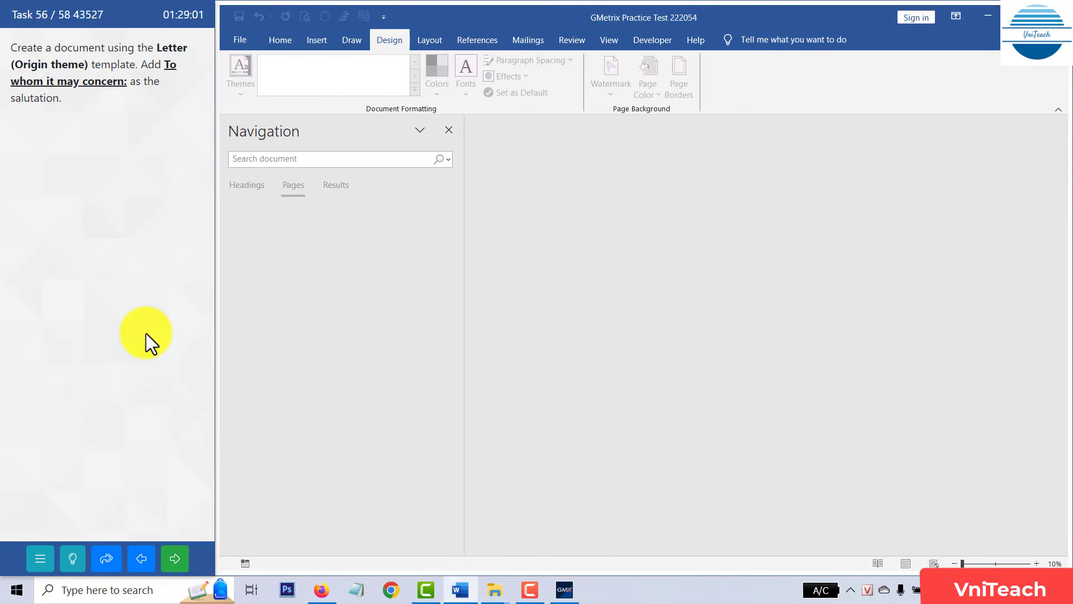
Step: Search new-document templates for 'Origin theme' and create the Letter (Origin theme) document
left_click(237, 40)
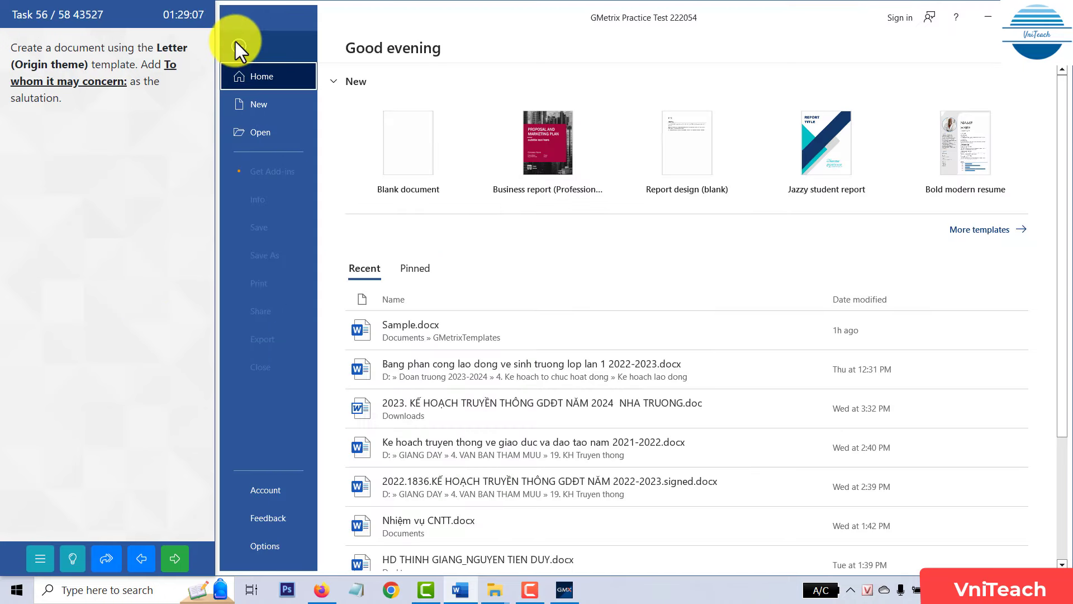
left_click(280, 107)
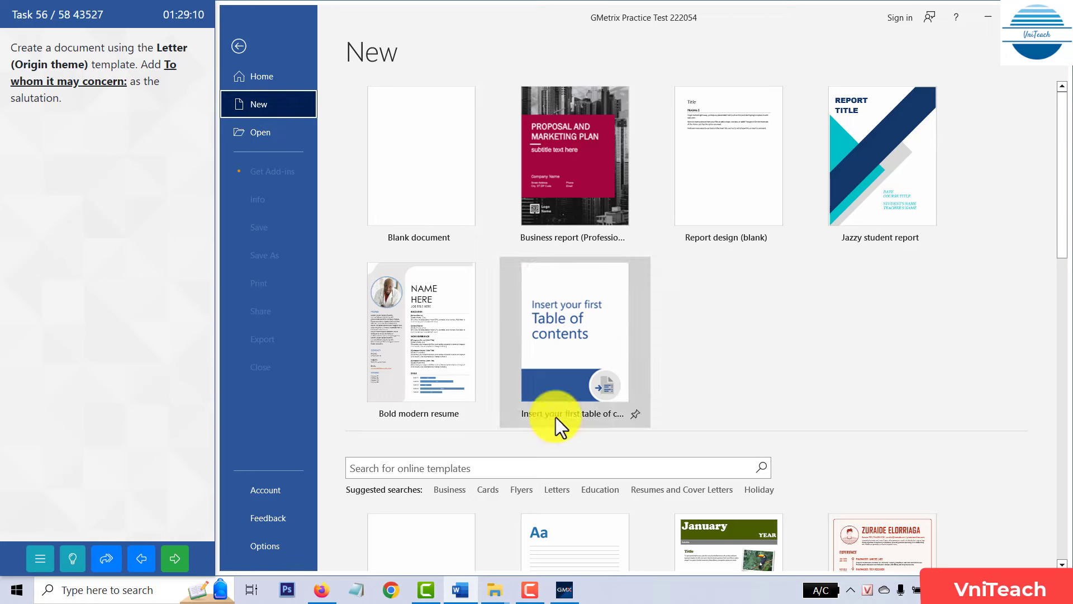
left_click_drag(94, 72, 41, 96)
key("ctrl+c")
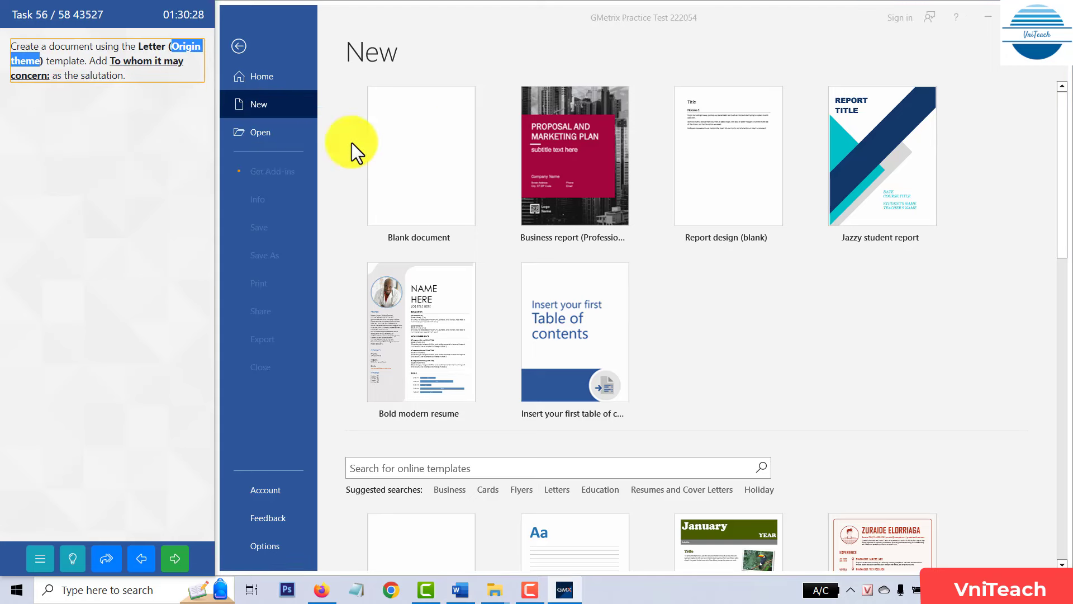
left_click(432, 468)
key("ctrl+v")
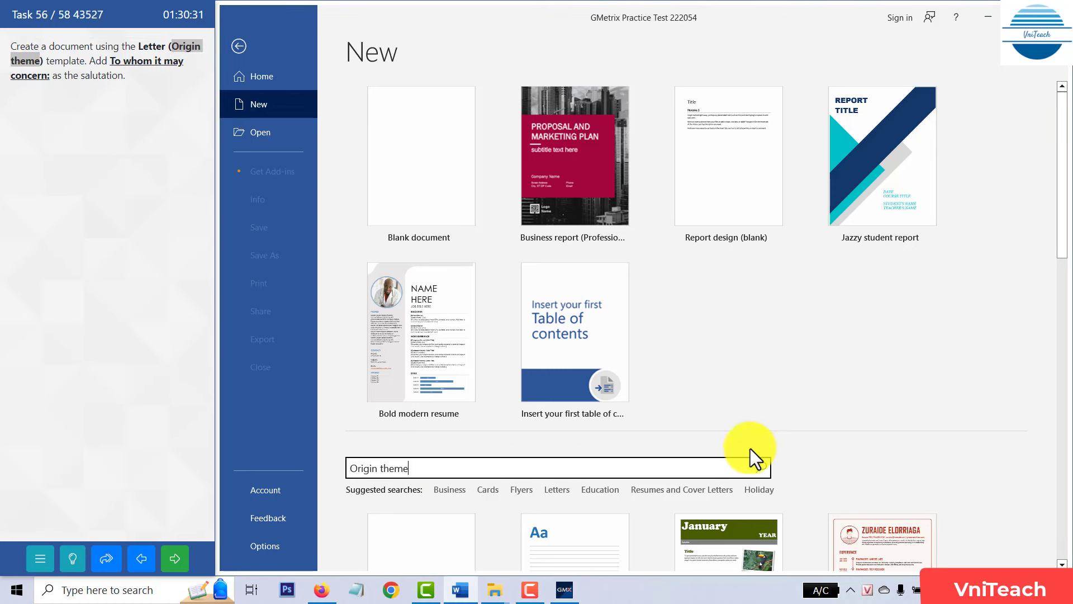
left_click(763, 467)
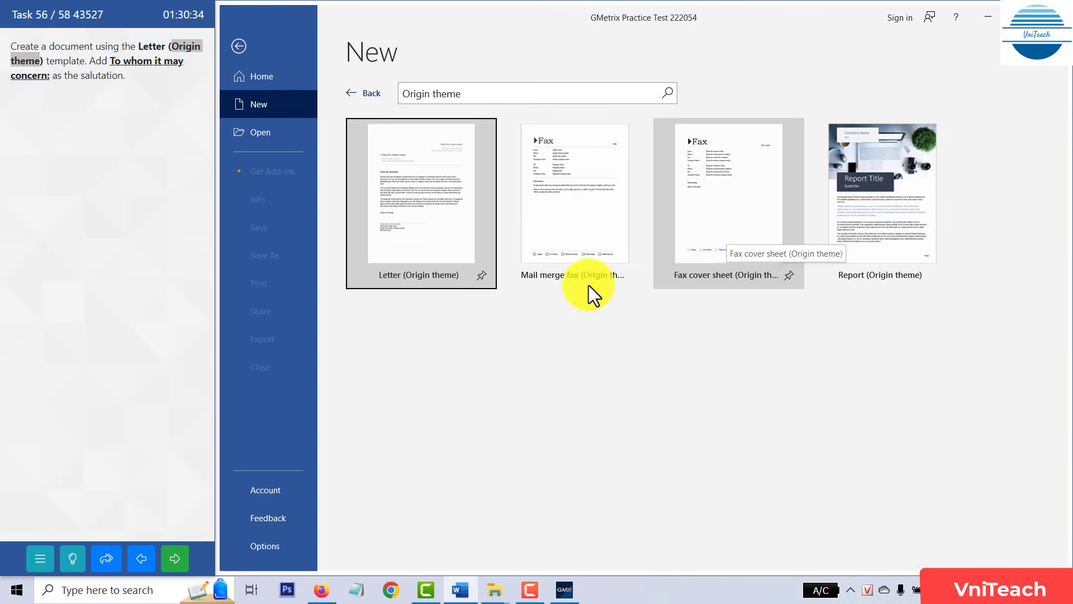
left_click(426, 230)
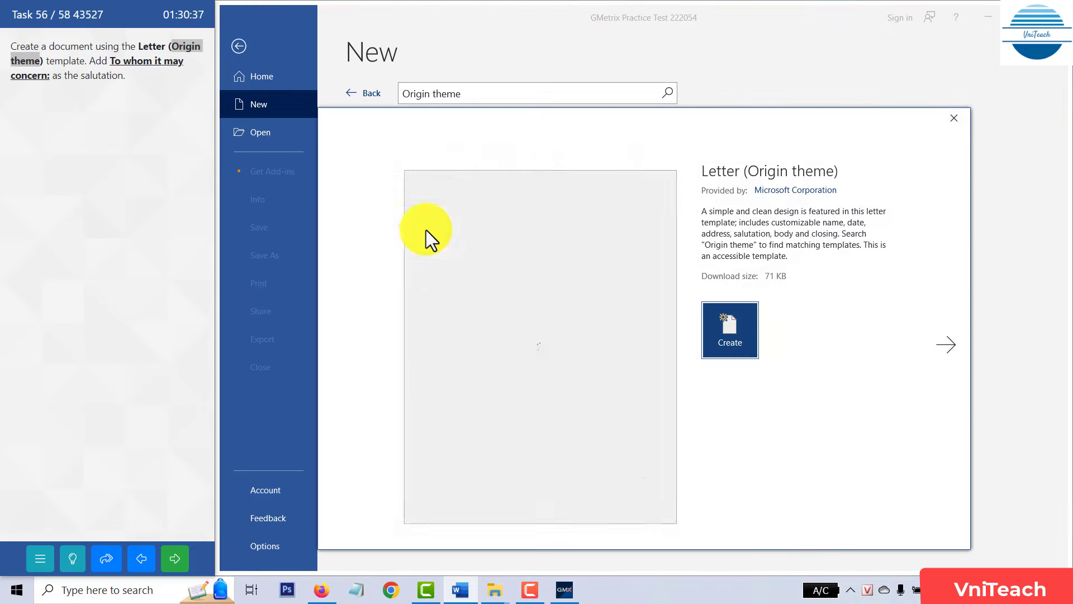
left_click(734, 339)
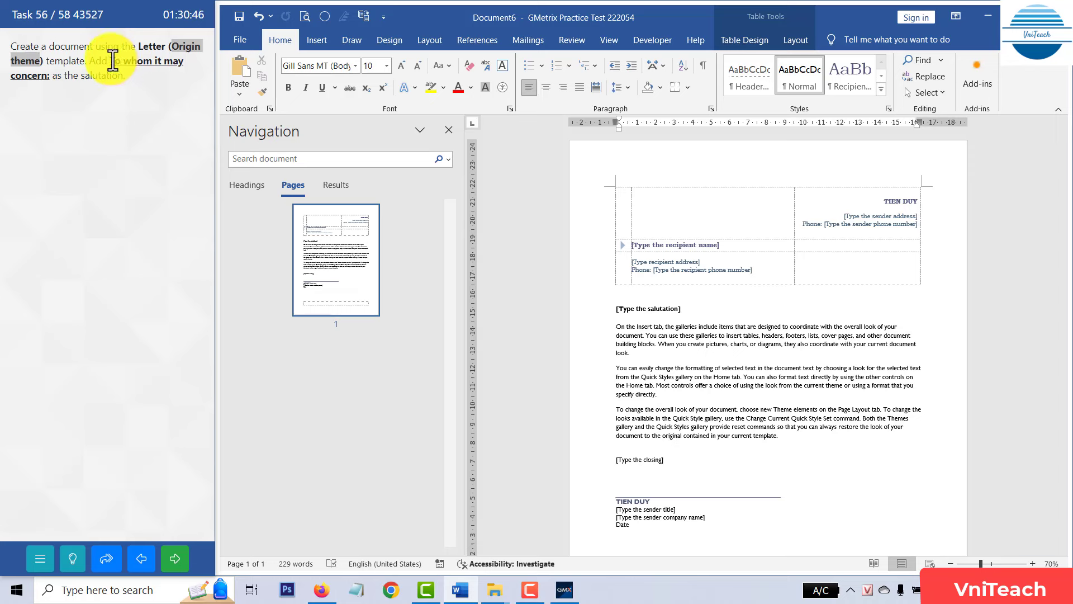
Step: Replace the salutation placeholder with 'To whom it may concern:' pasted as text only, then continue
left_click(48, 78)
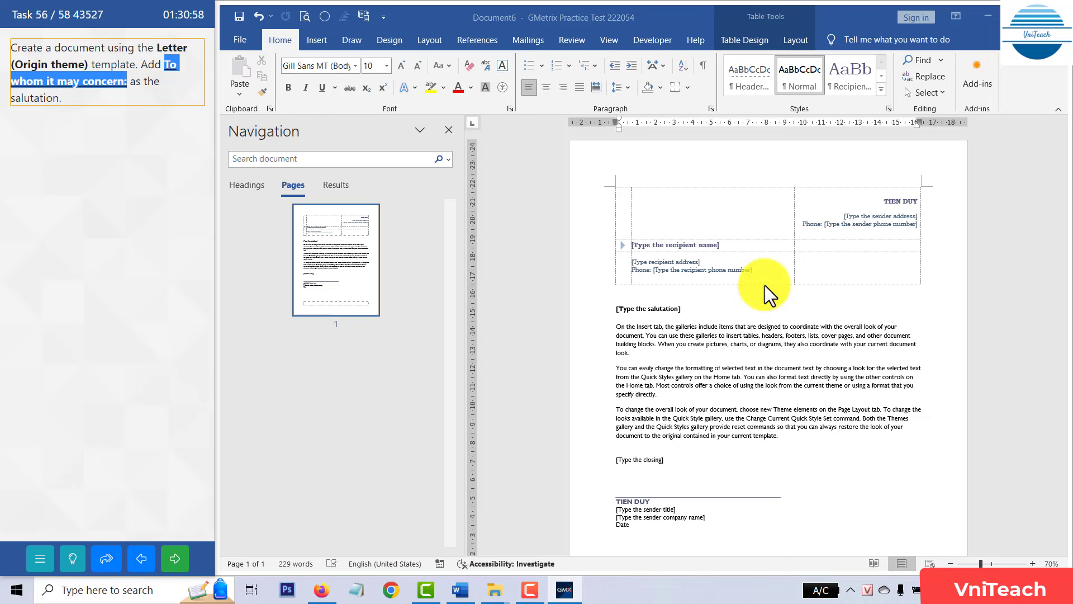
left_click(660, 308)
left_click(658, 308)
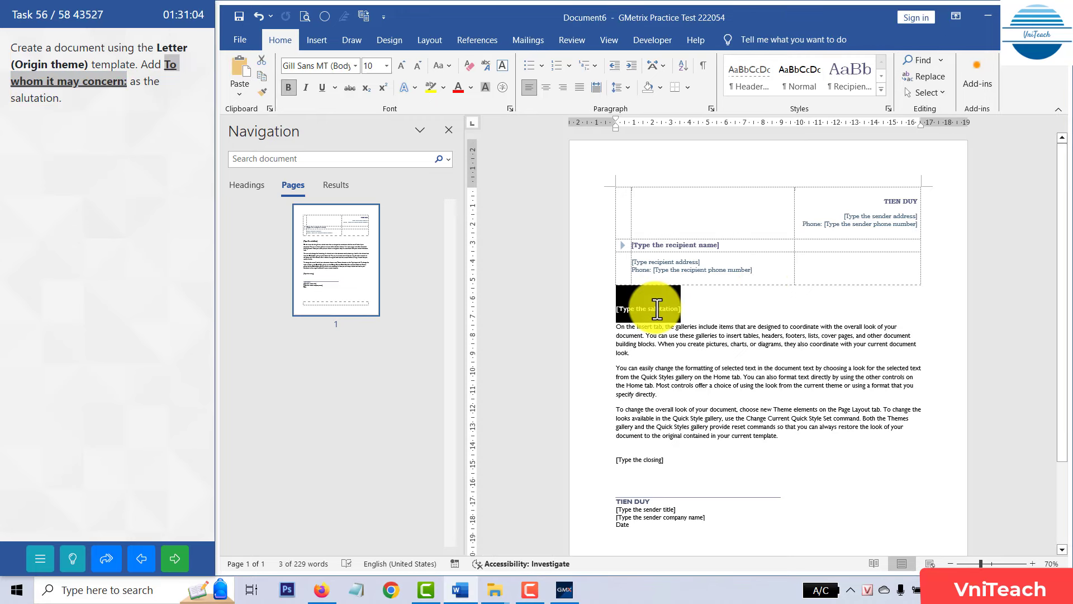
type("To whom it may concern:")
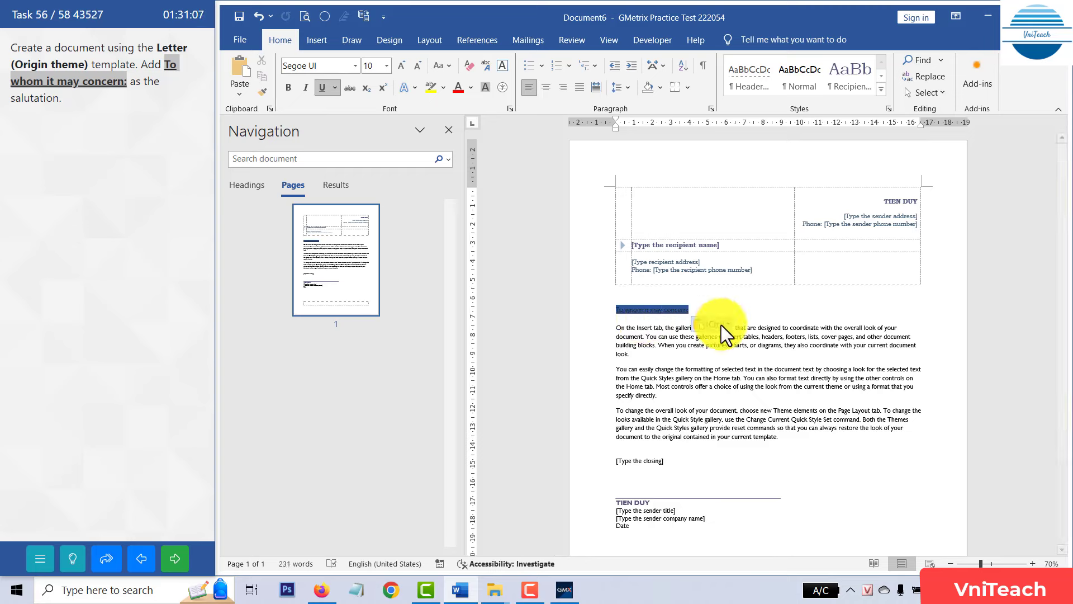
left_click(721, 325)
left_click(743, 362)
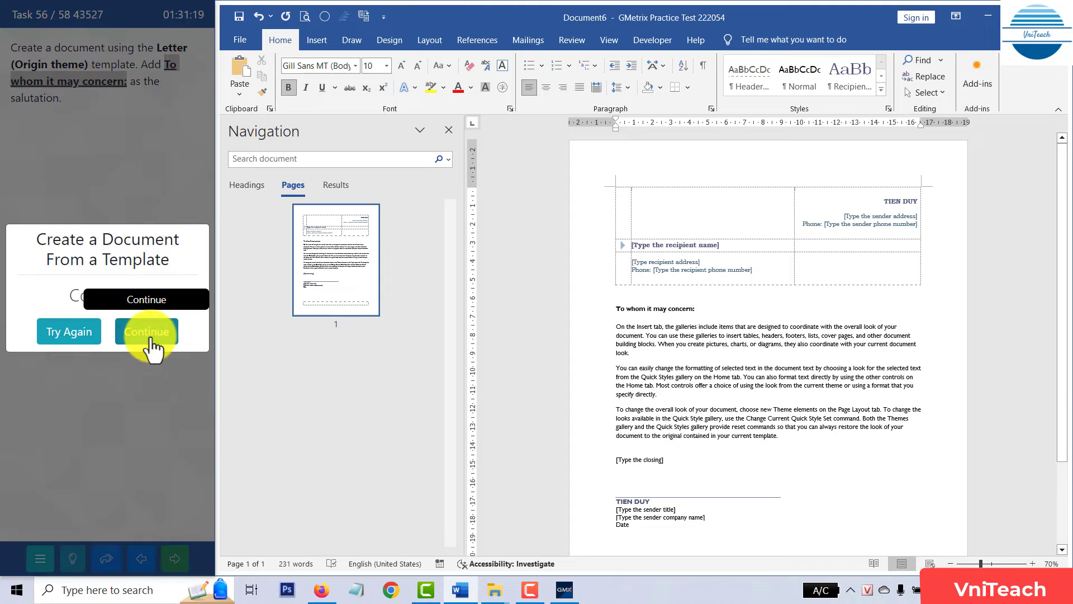
left_click(149, 336)
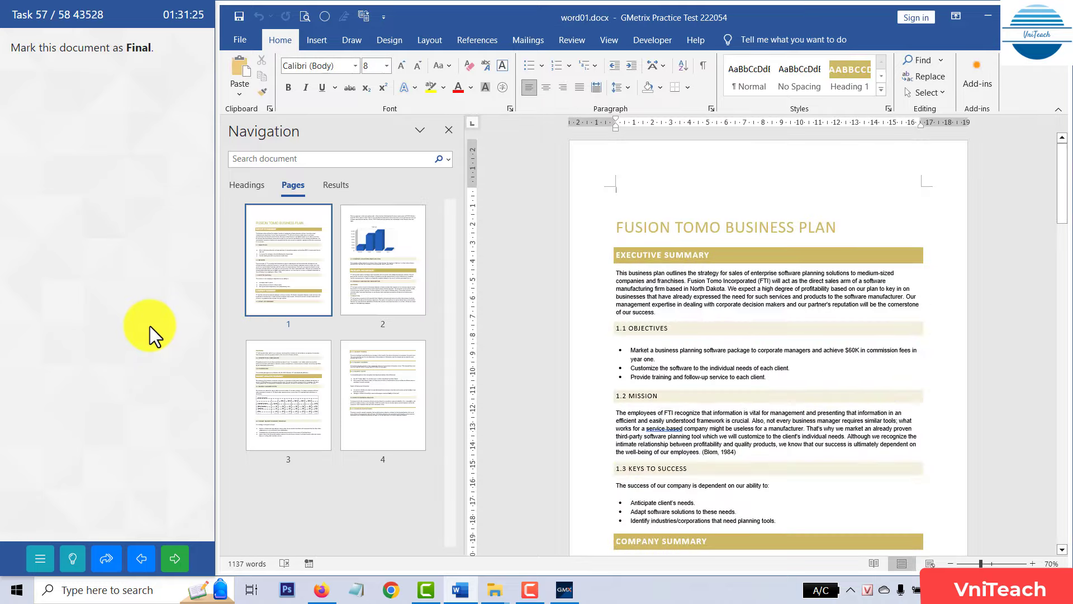
Step: Mark word01.docx as Final via Protect Document, confirm both prompts, and submit
left_click(247, 41)
left_click(263, 199)
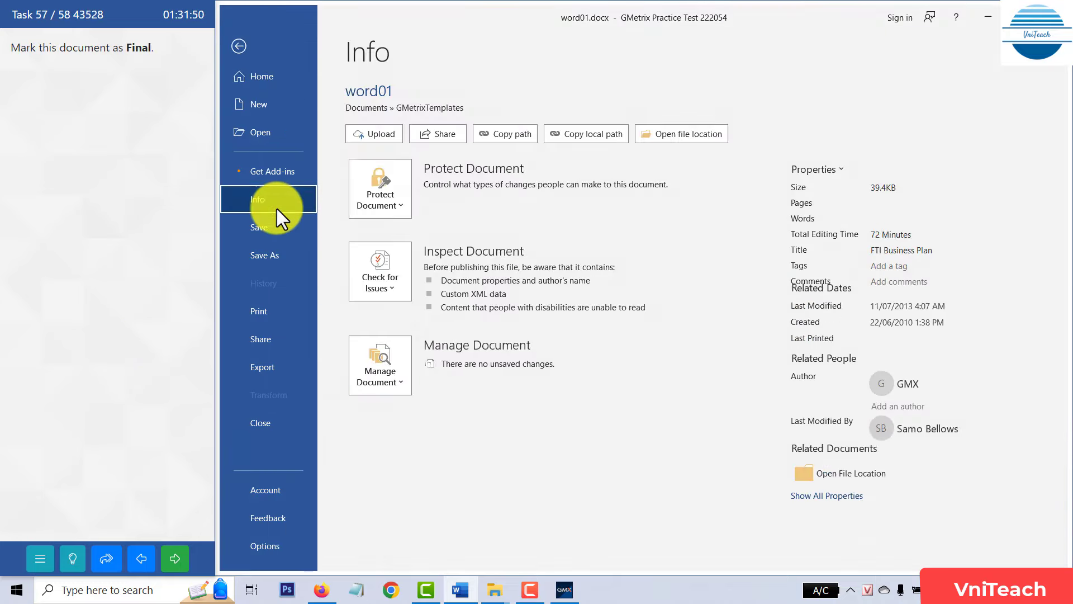
left_click(386, 201)
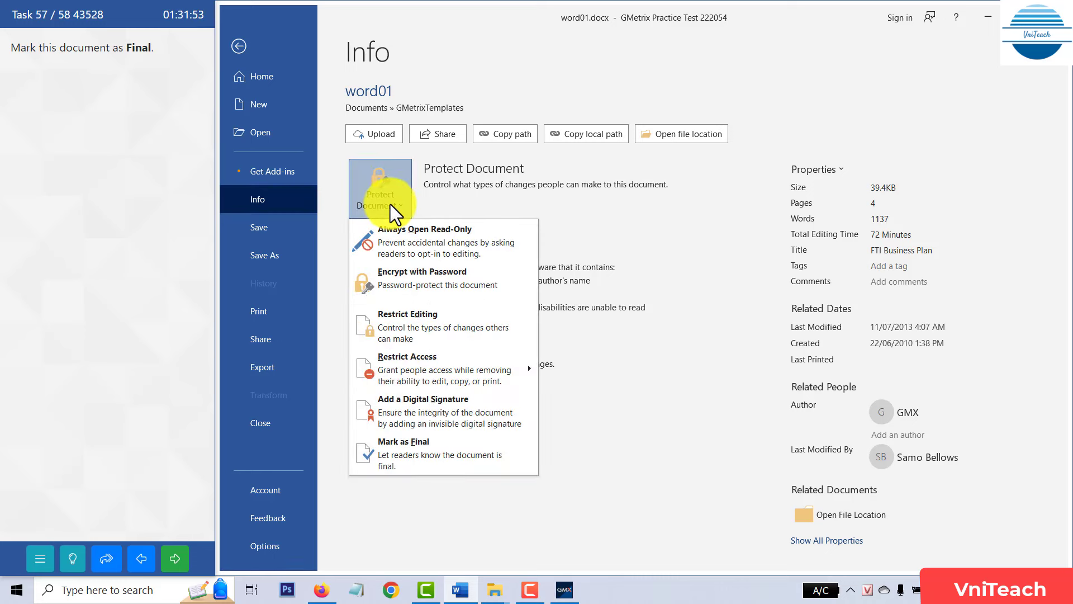
left_click(447, 461)
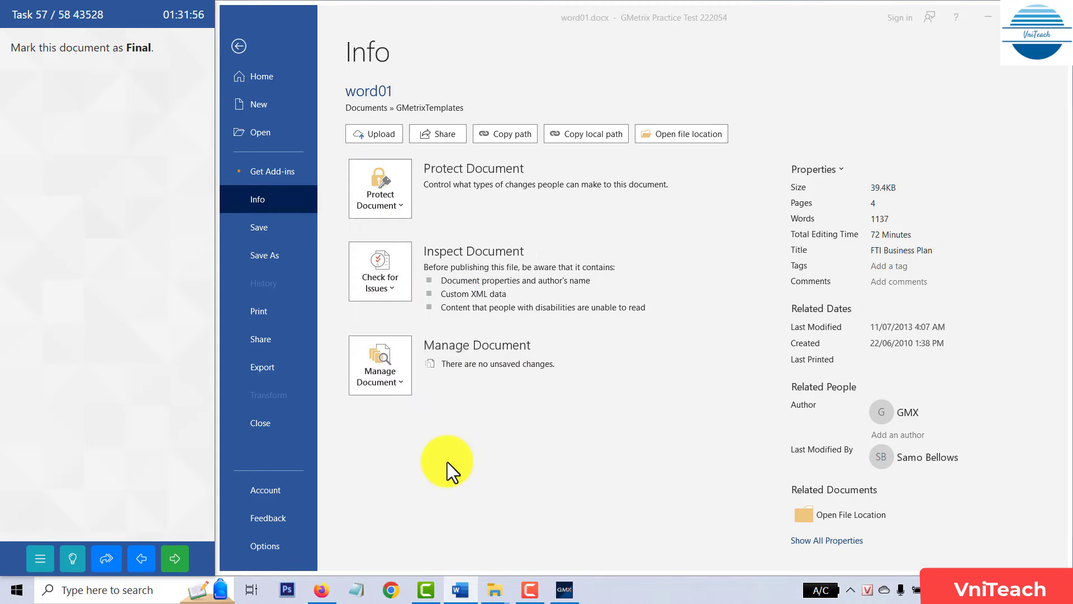
left_click(511, 336)
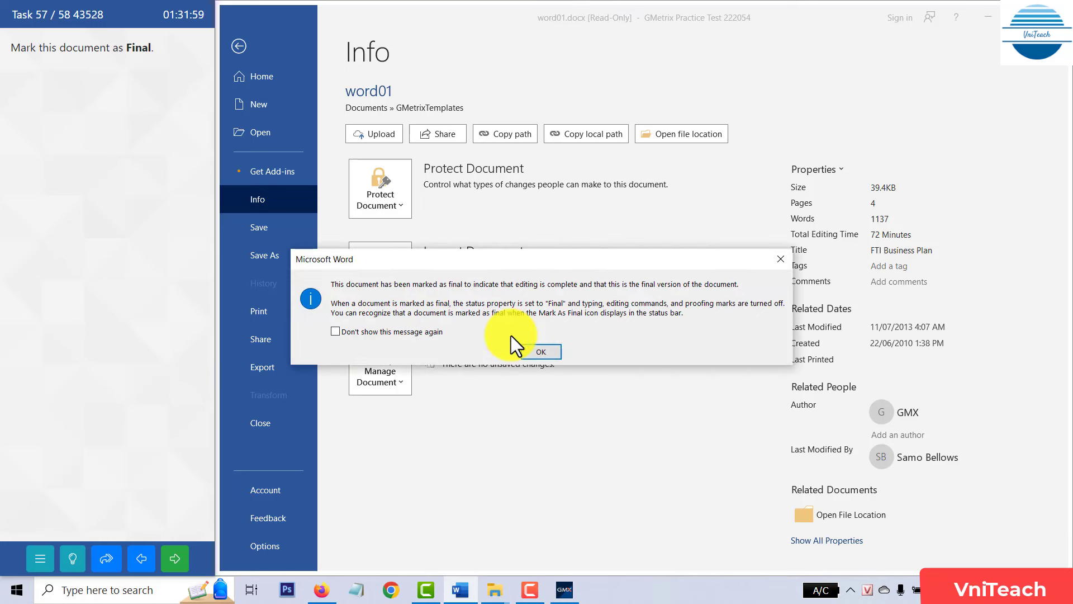
left_click(537, 354)
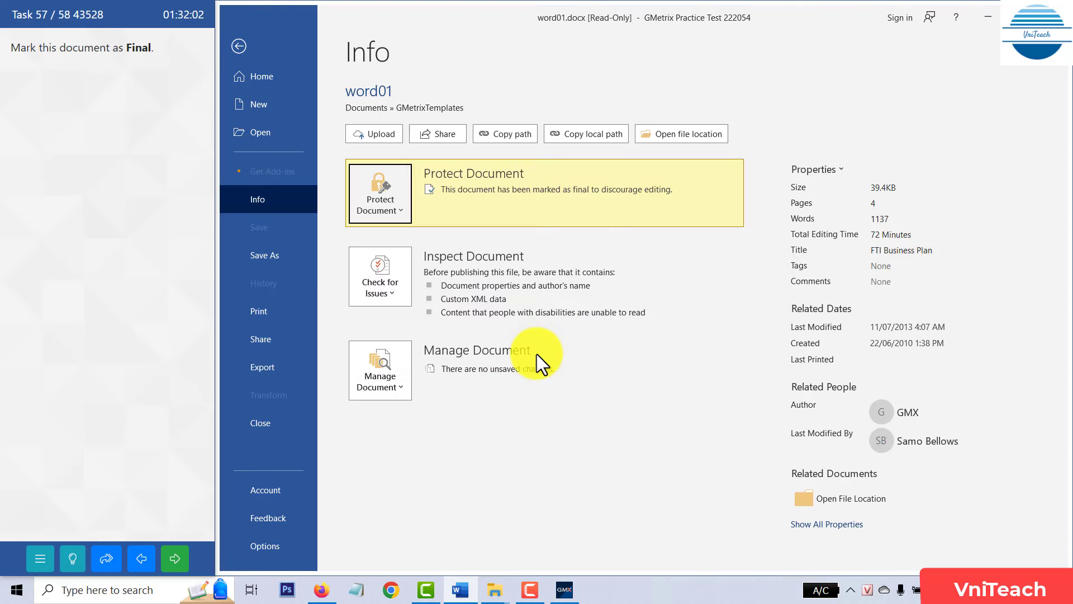
left_click(240, 45)
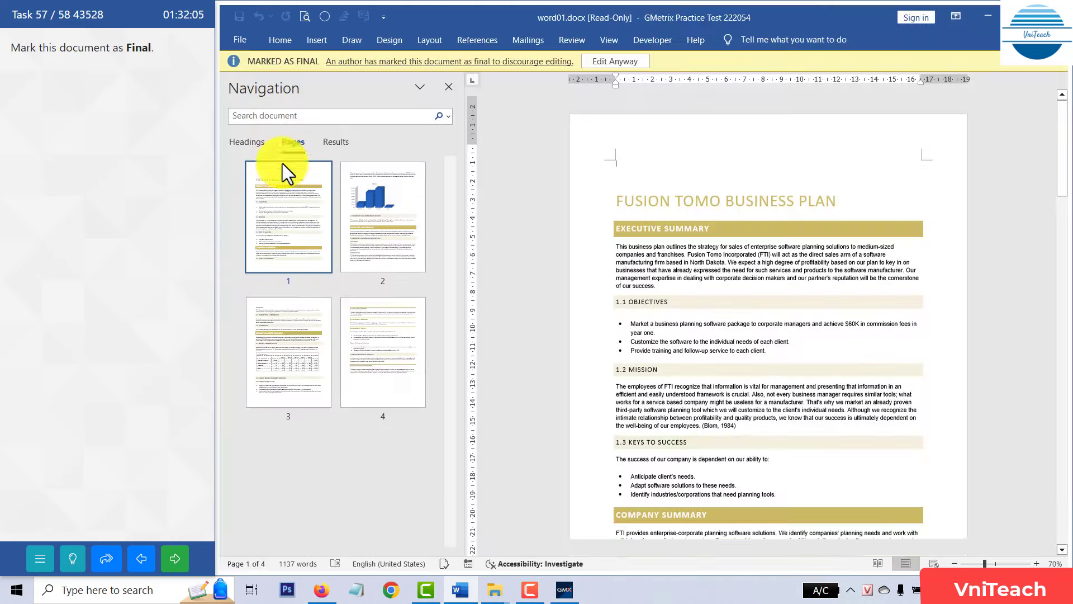
left_click(178, 558)
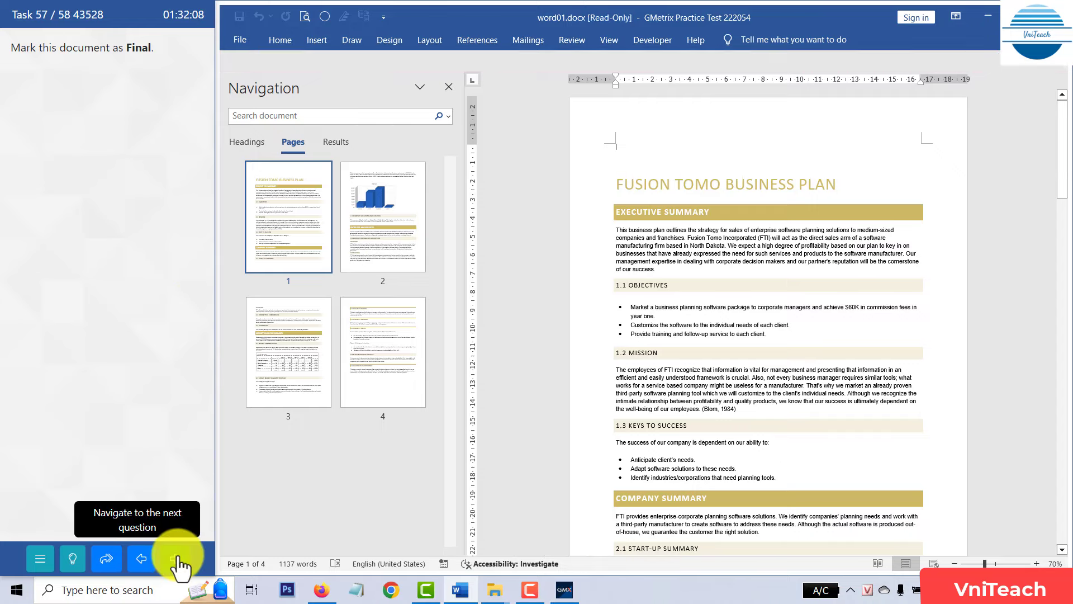
Step: Switch word01.docx to Print Layout view, submit, and close the Correct result
left_click(147, 332)
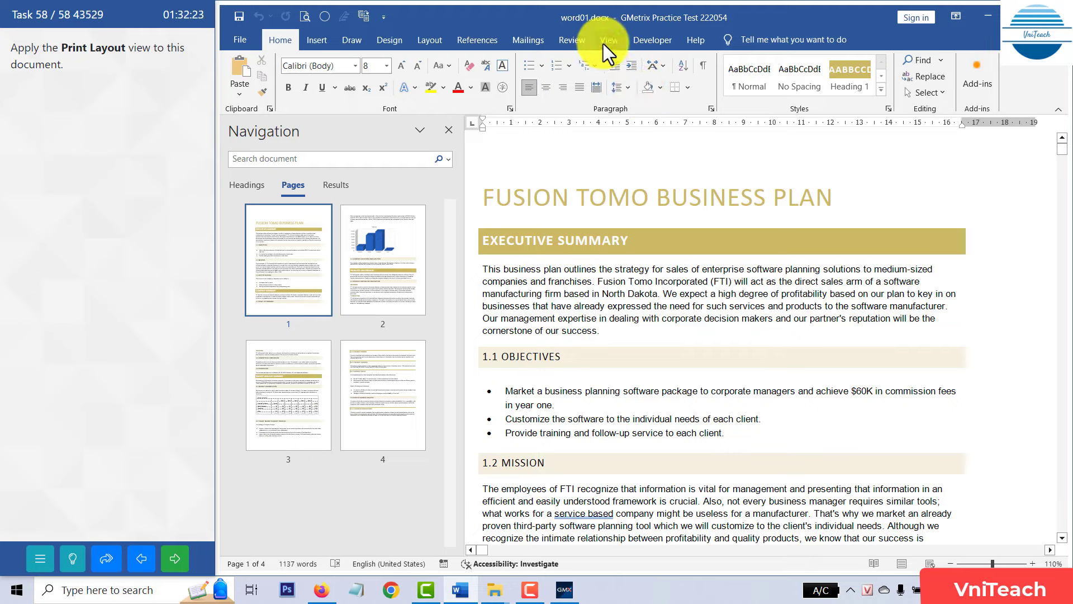
left_click(603, 44)
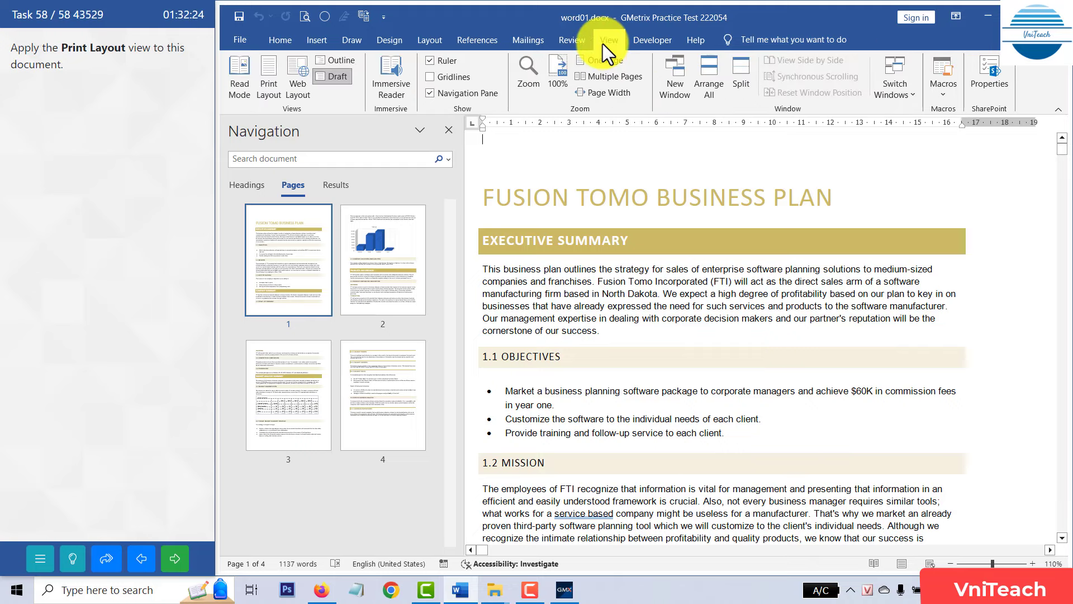
left_click(266, 79)
left_click(171, 559)
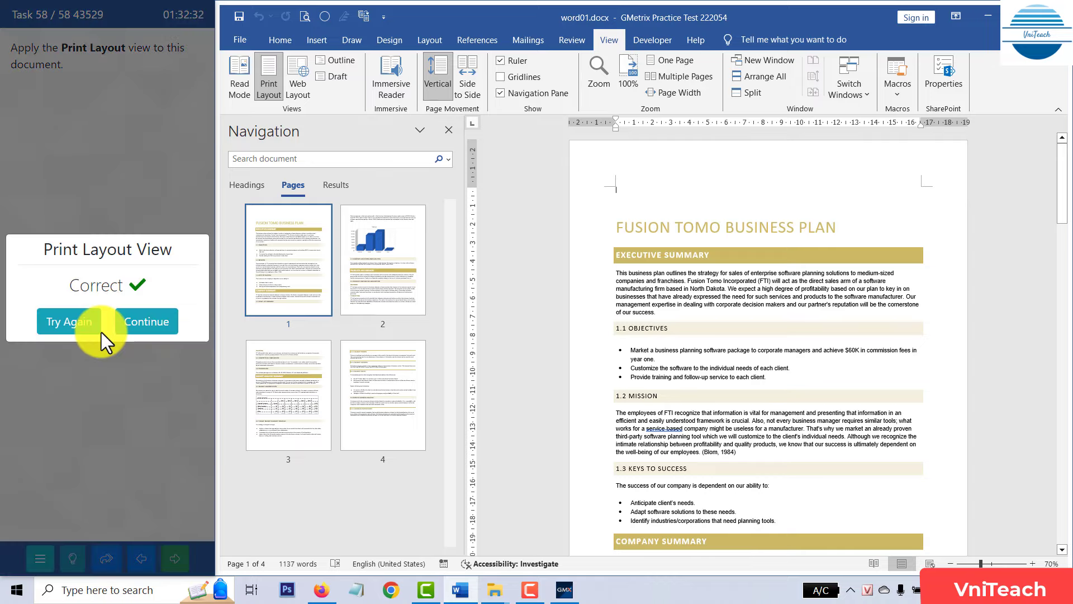
left_click(142, 327)
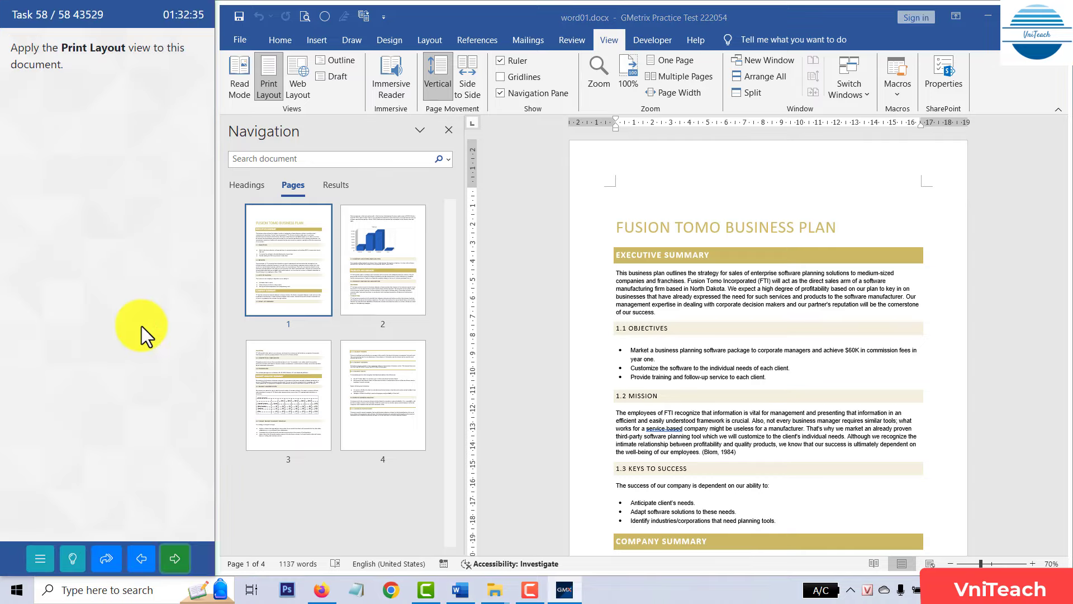